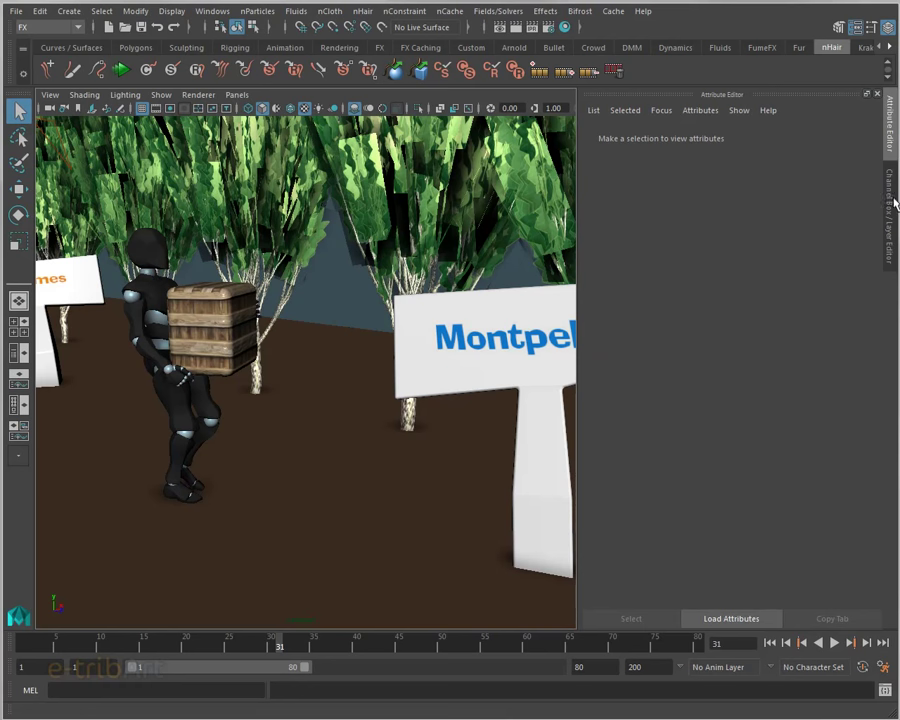
Show the Channel Box/Layer Editor, select the right upper leg joint, and place the Outliner over the viewport
left_click(891, 204)
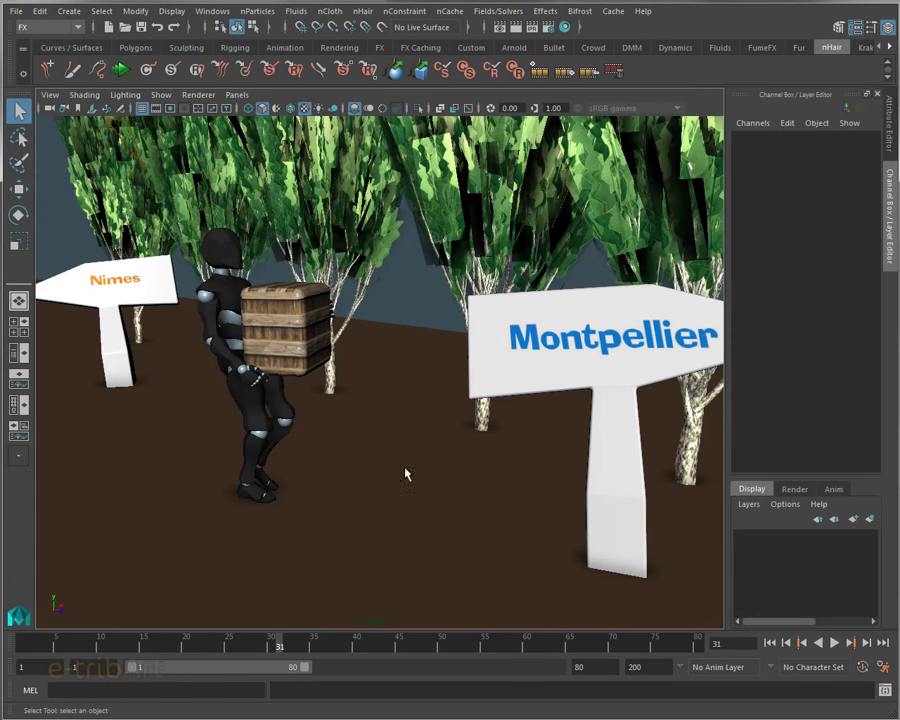
left_click_drag(466, 466, 460, 461, "alt")
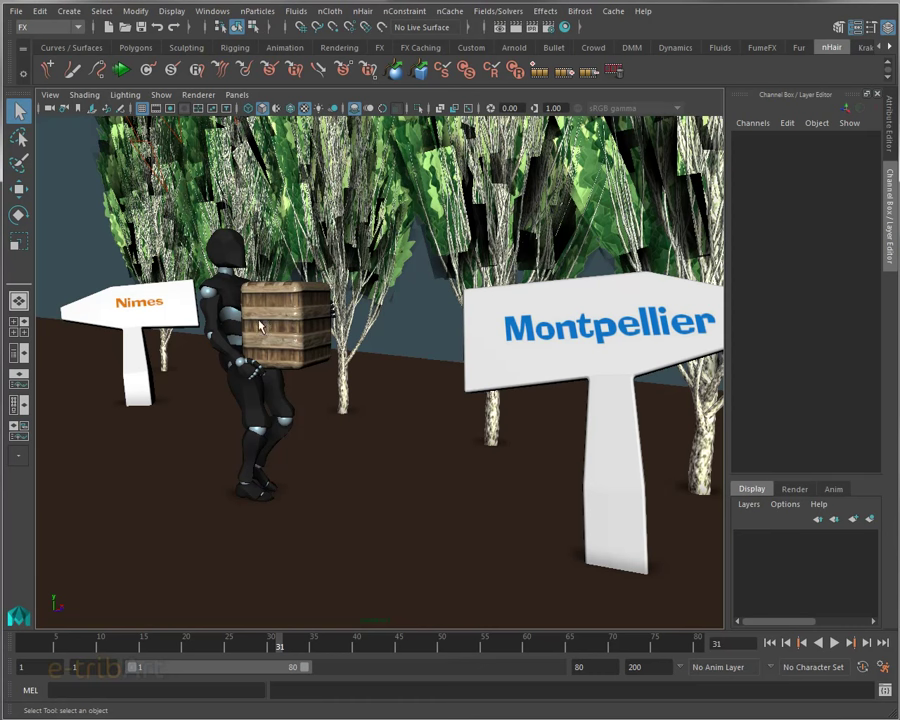
mouse_move(330, 380)
left_mouse_down("alt")
mouse_move(338, 383)
mouse_move(331, 391)
left_mouse_up("alt")
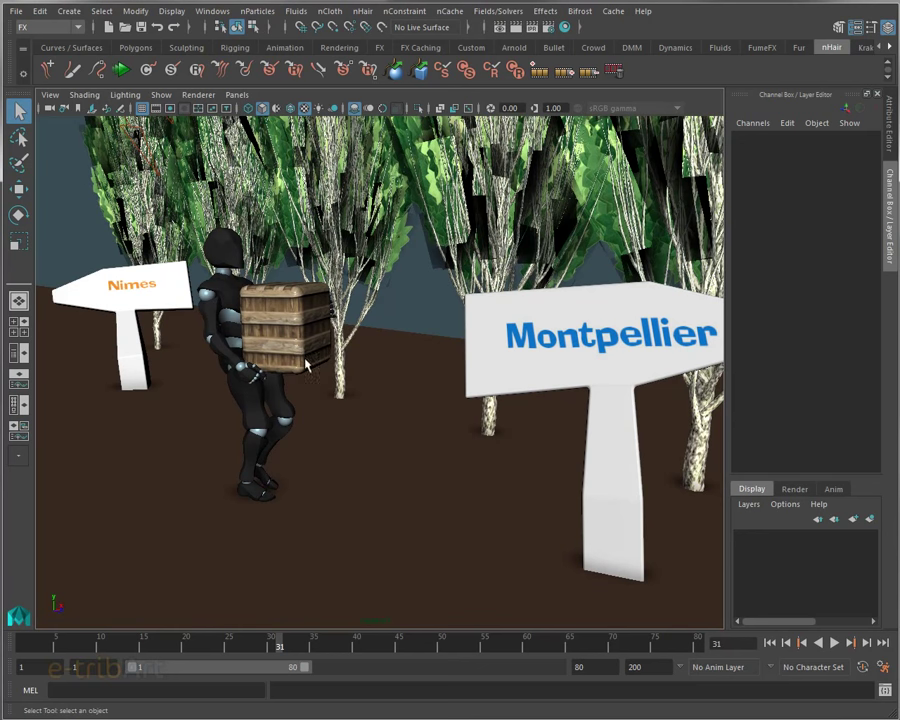
left_click_drag(262, 342, 288, 391, "alt")
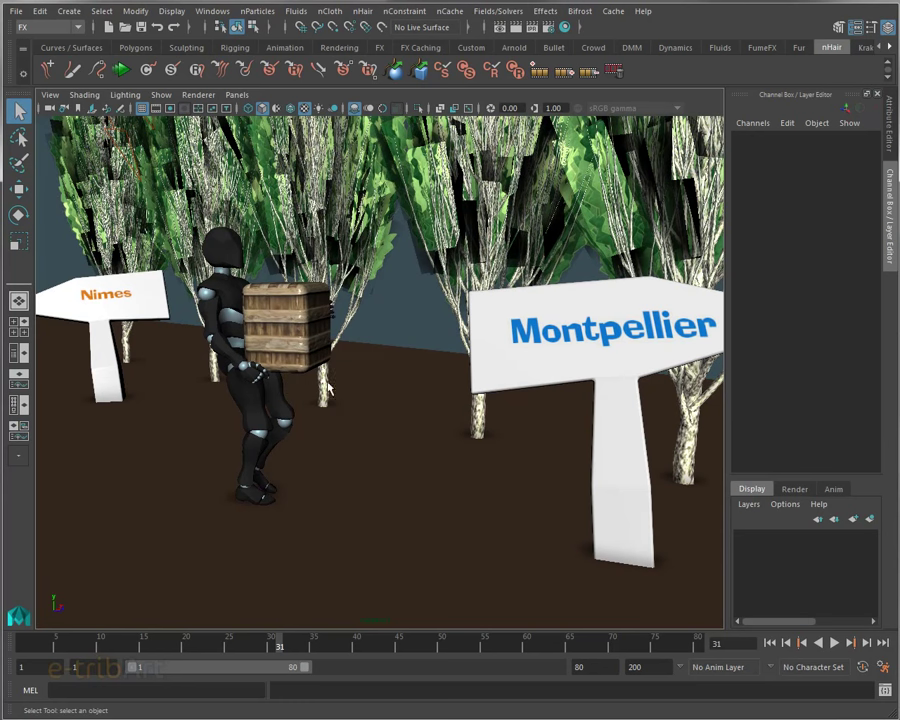
left_click(251, 426)
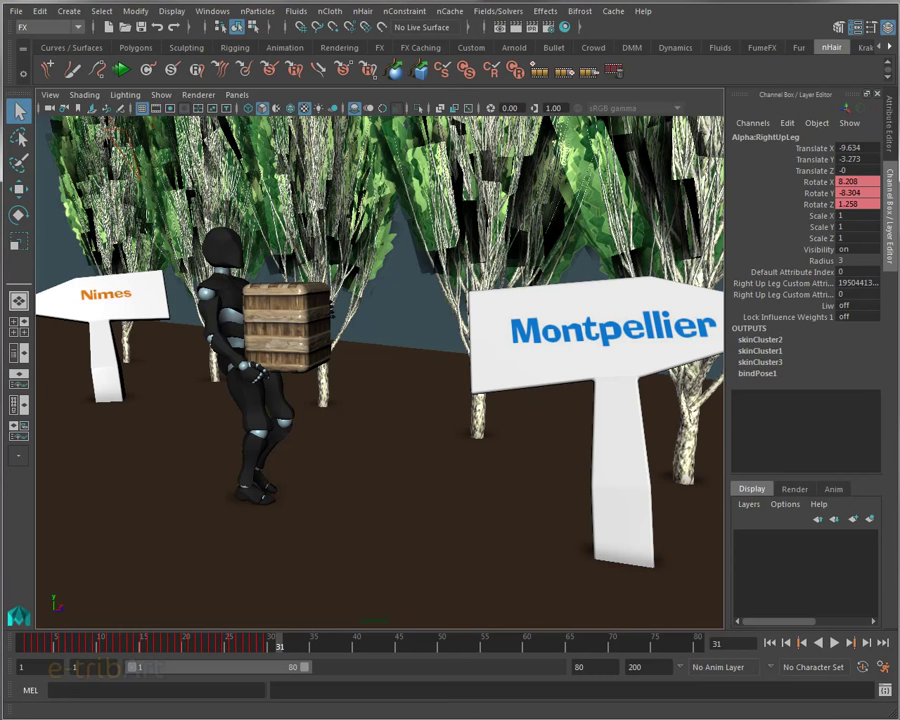
left_click_drag(703, 171, 608, 115)
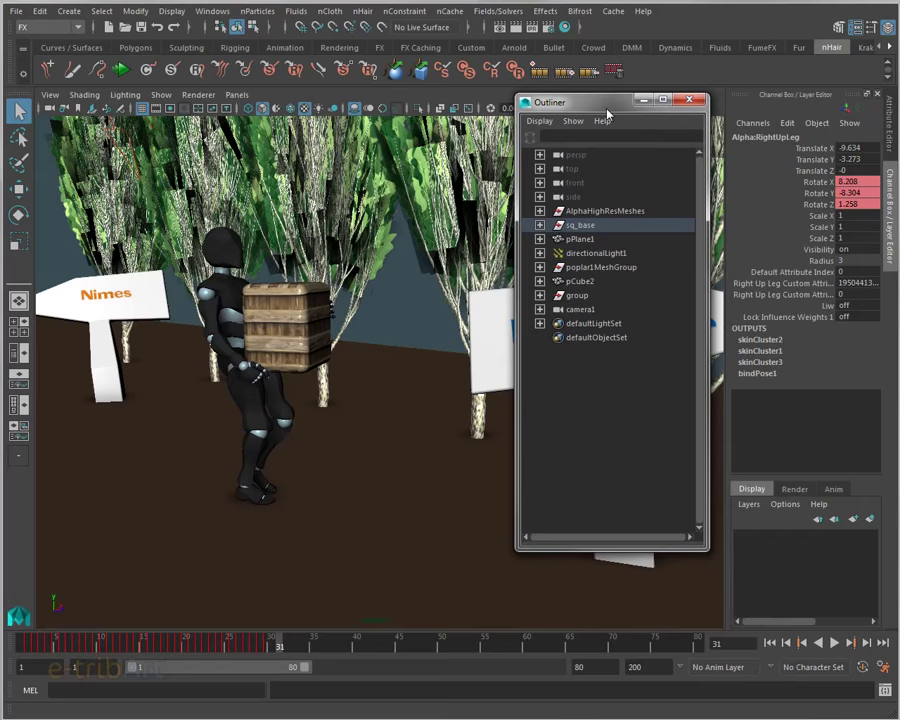
Create display layer layer1 from AlphaHighResMeshes with Create Layer from Selected, then clear the selection
left_click(592, 211)
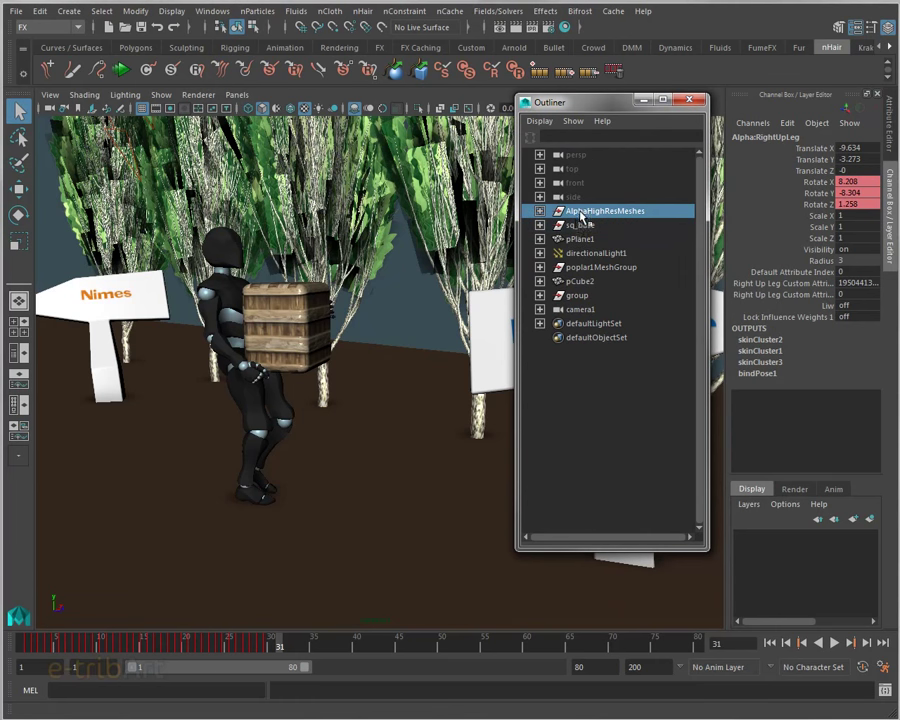
left_click(748, 504)
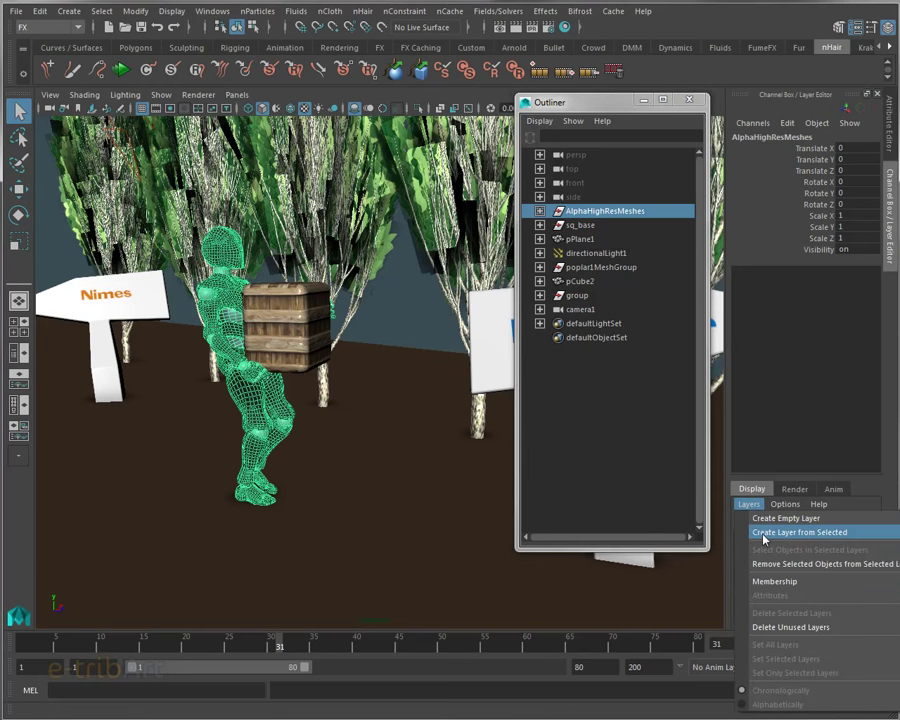
left_click(764, 532)
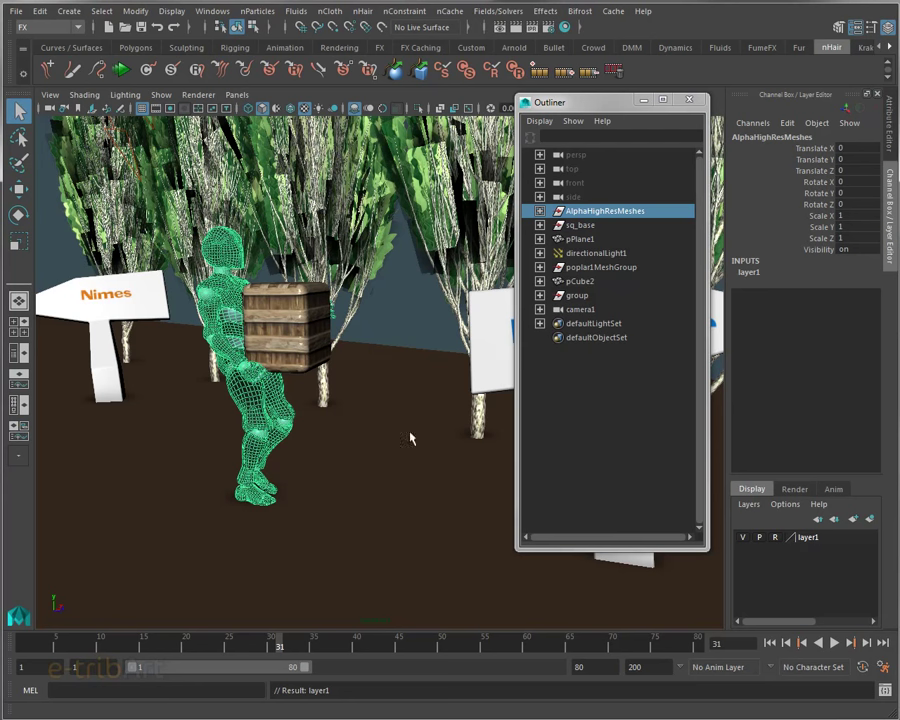
left_click(283, 216)
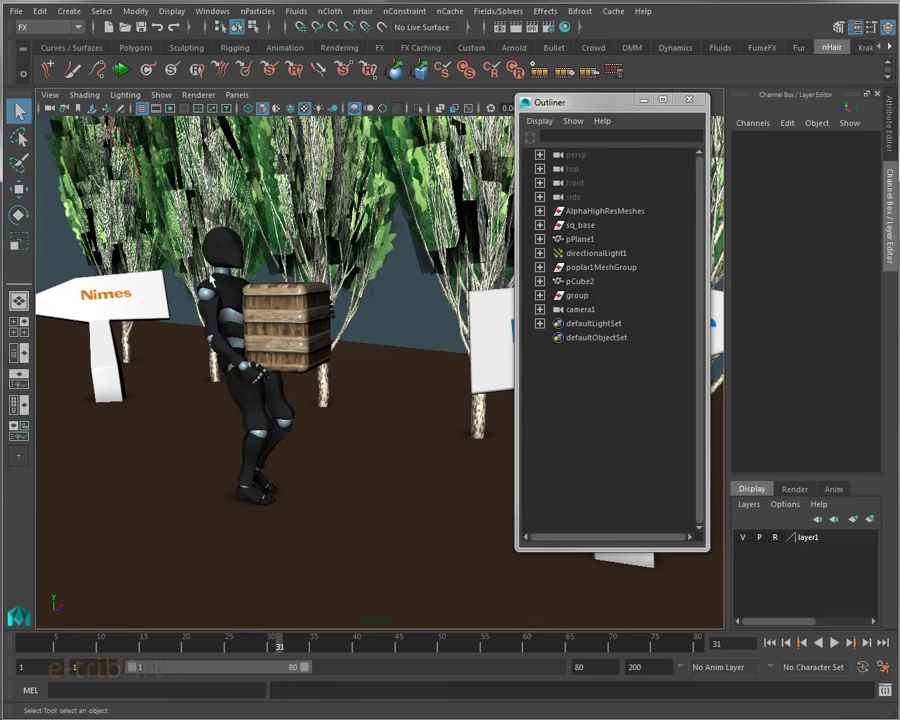
left_click(83, 95)
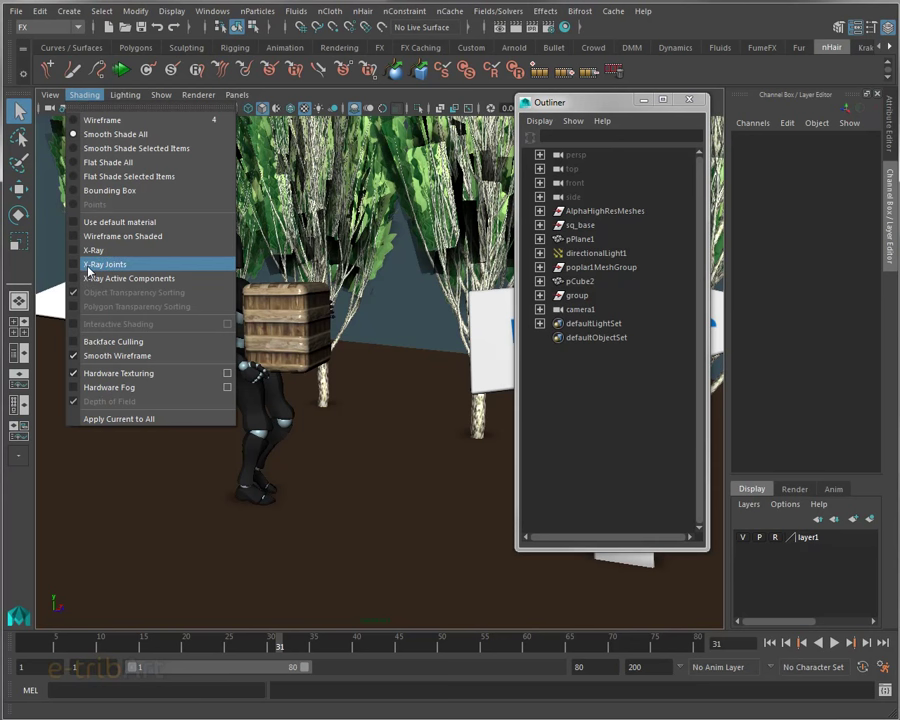
Turn on X-Ray Joints and create a new display layer from the sq_base skeleton
left_click(89, 264)
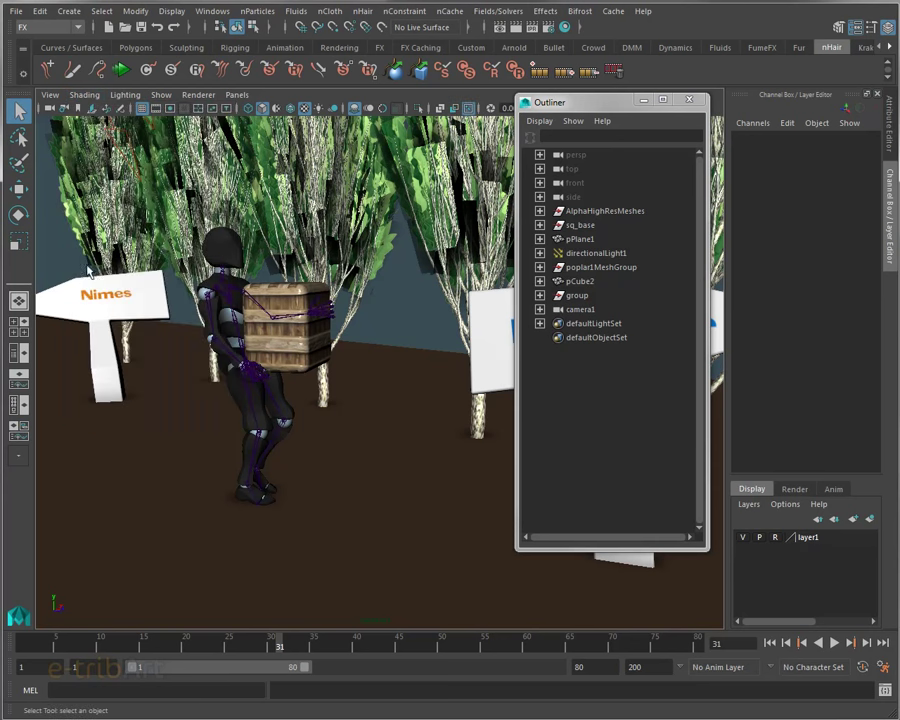
left_click(232, 320)
left_click(578, 225)
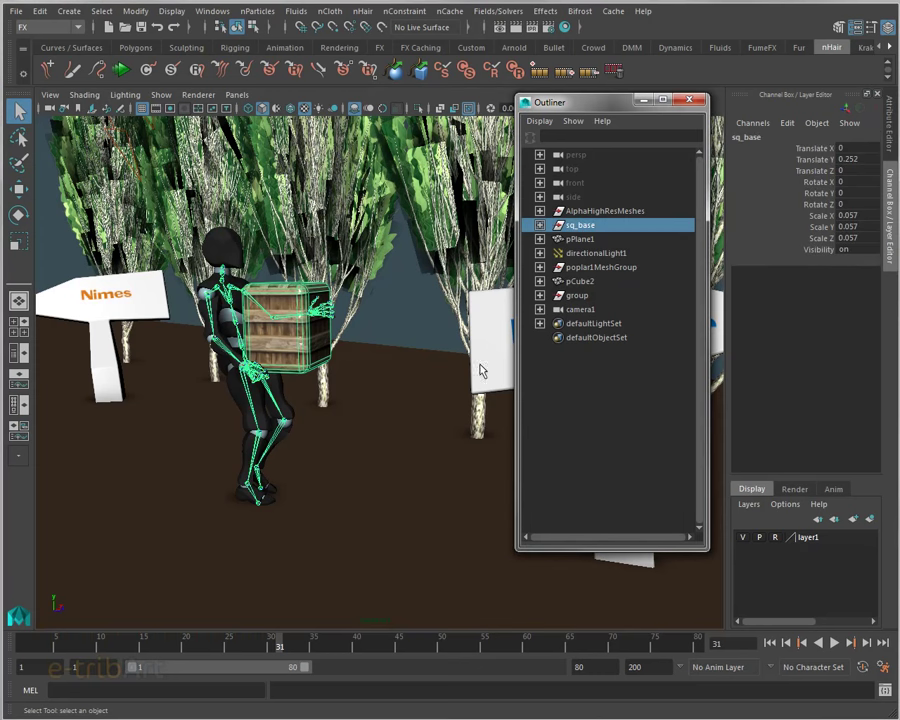
left_click(750, 505)
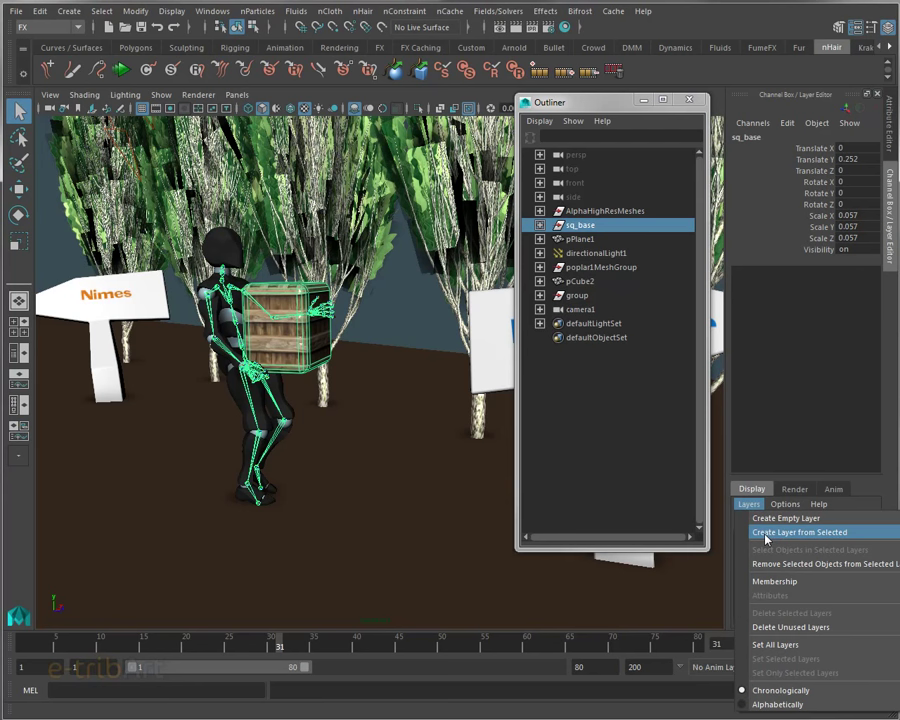
left_click(766, 533)
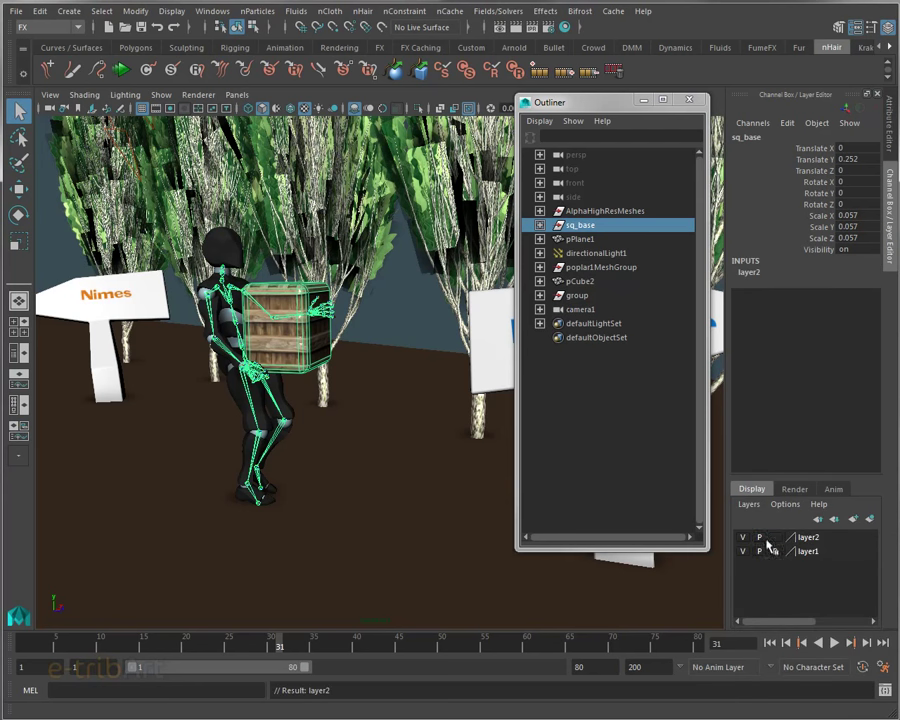
Give layer2 a yellow colour in its layer settings and save it
left_click(776, 538)
left_click(776, 538)
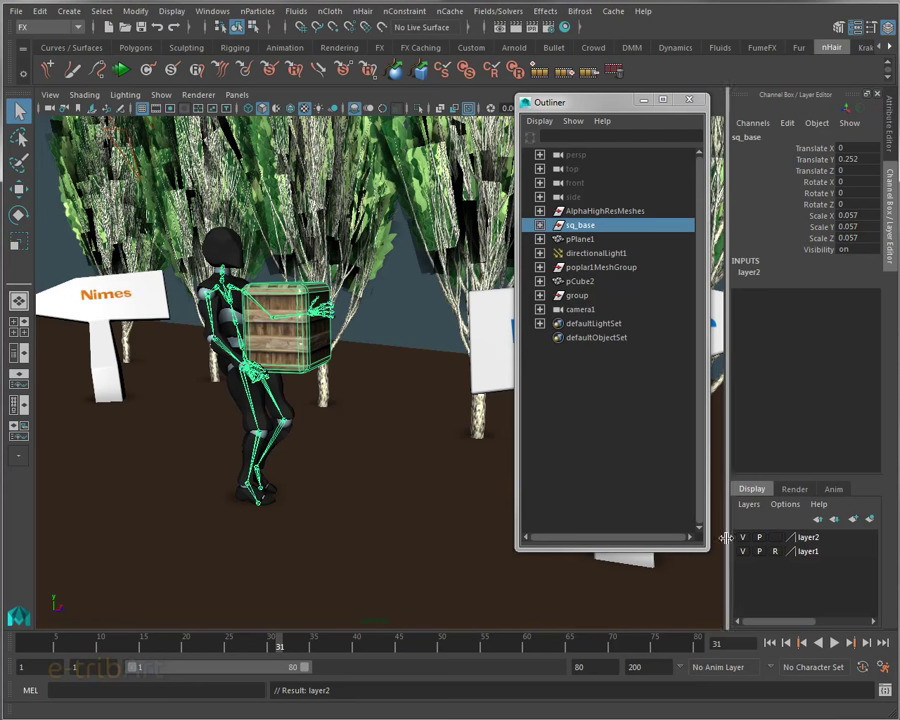
double_click(794, 539)
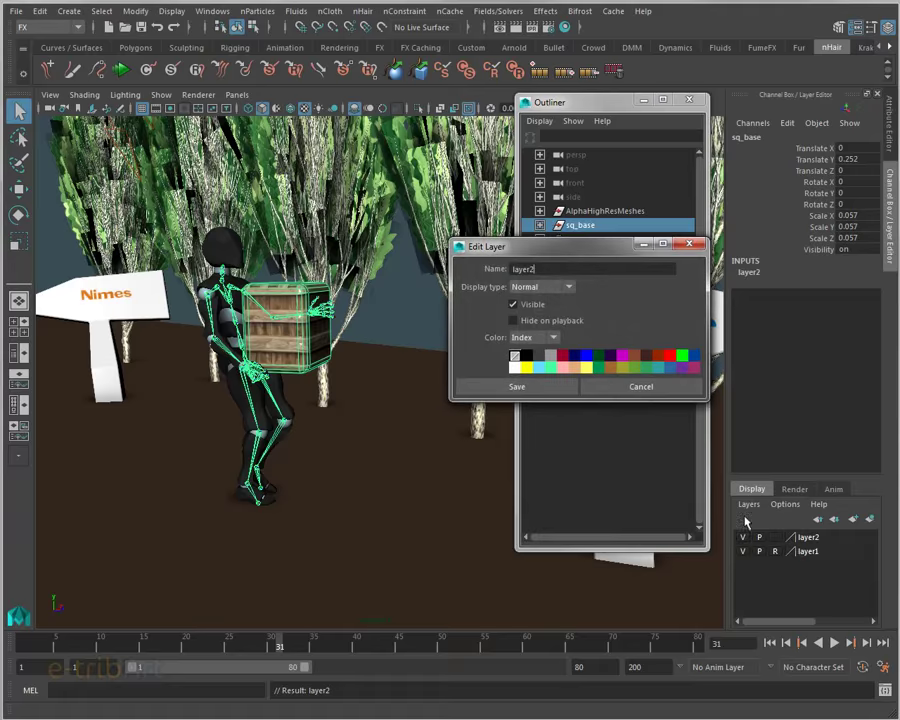
left_click(527, 367)
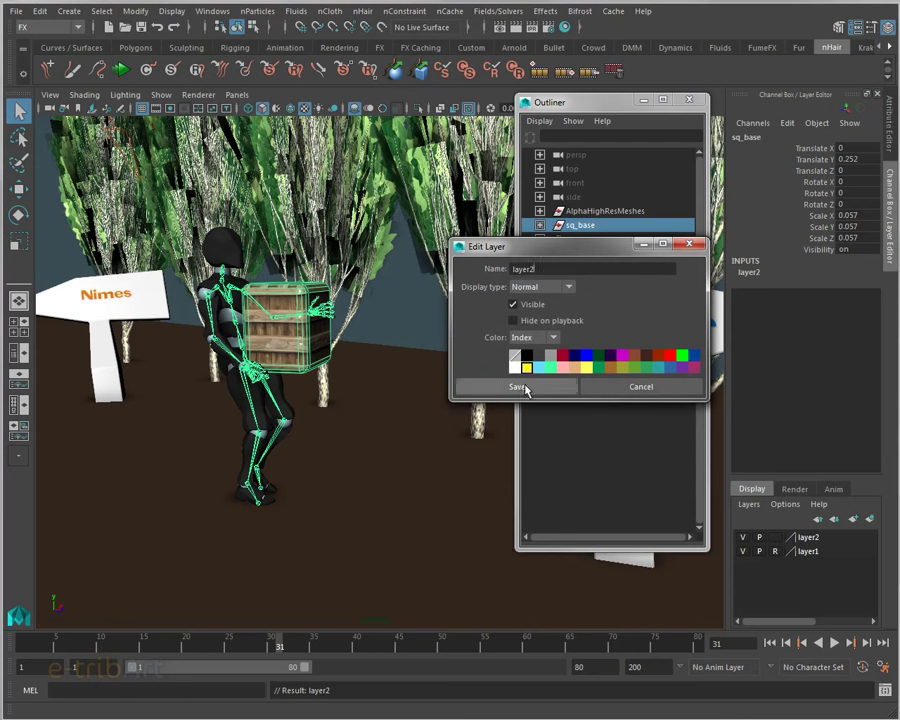
left_click(516, 387)
left_click(352, 333)
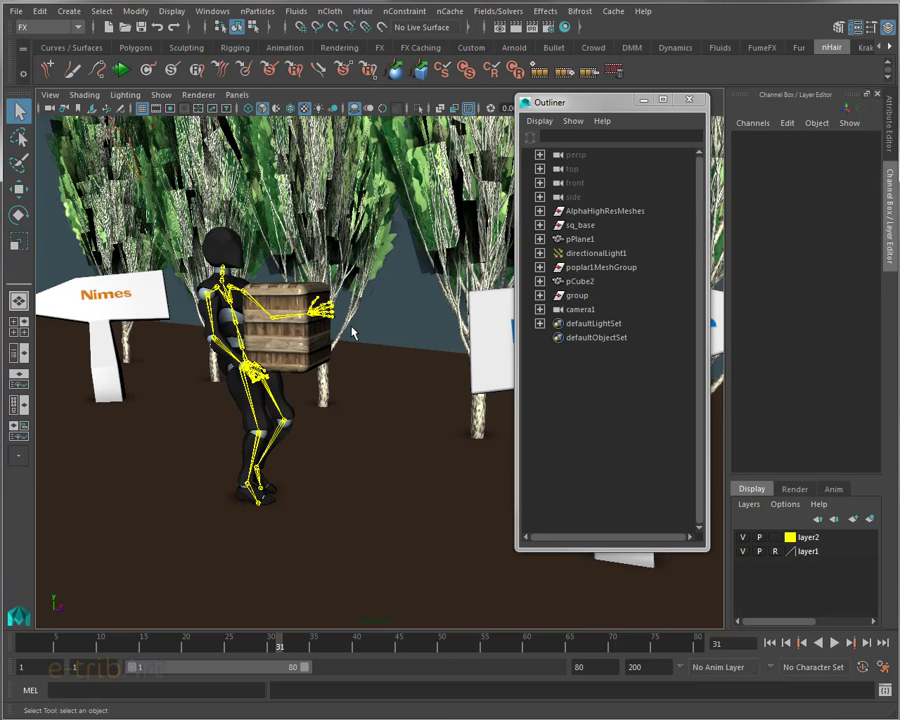
Frame the character and crate with the Nimes sign visible, and save the scene as boat_box03.mb
mouse_move(200, 264)
left_mouse_down("alt")
mouse_move(272, 377)
mouse_move(352, 394)
left_mouse_up("alt")
middle_click_drag(354, 390, 416, 426, "alt")
left_click_drag(416, 426, 394, 415, "alt")
key("ctrl+s")
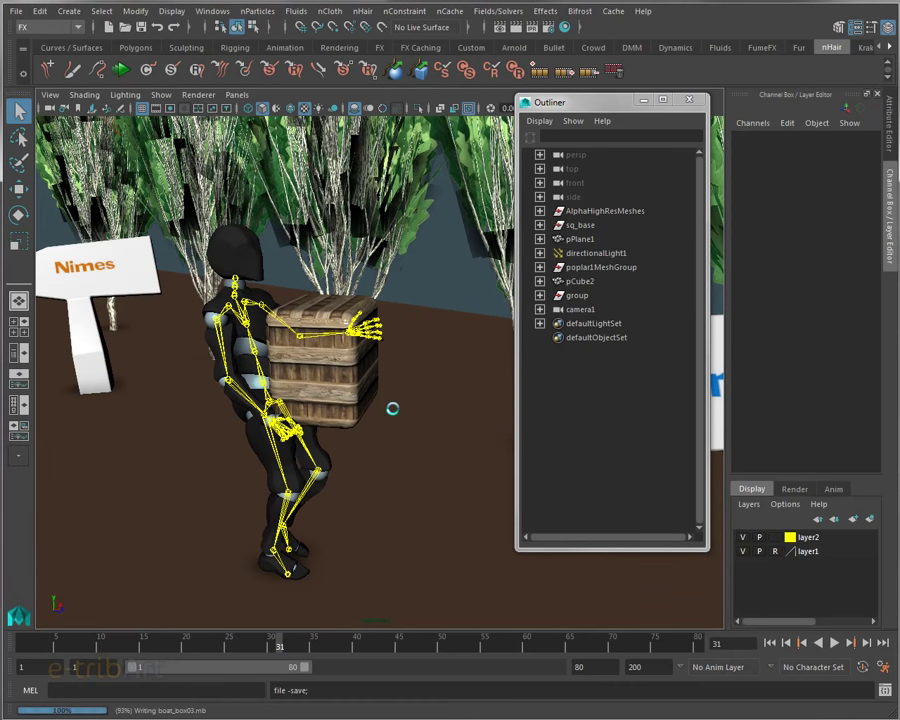
Zoom in on the spine, selecting Spine1 and then the Alpha:Spine2 joint
mouse_move(394, 412)
left_mouse_down("alt")
mouse_move(372, 402)
mouse_move(380, 410)
mouse_move(390, 380)
left_mouse_up("alt")
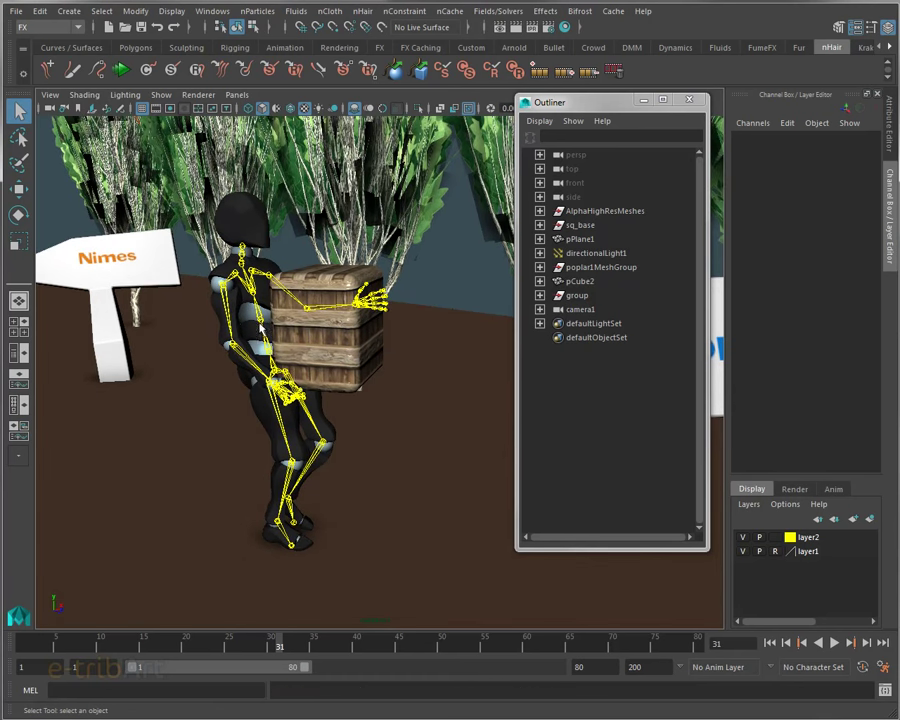
left_click(258, 336)
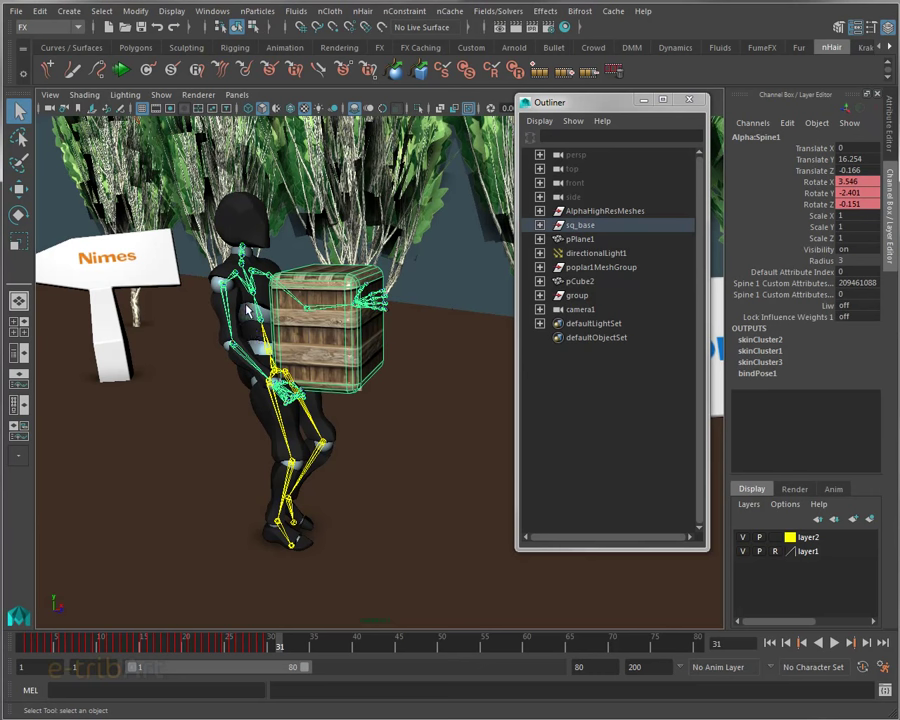
scroll(260, 330, "up", 5)
scroll(255, 315, "down", 3)
scroll(265, 323, "up", 1)
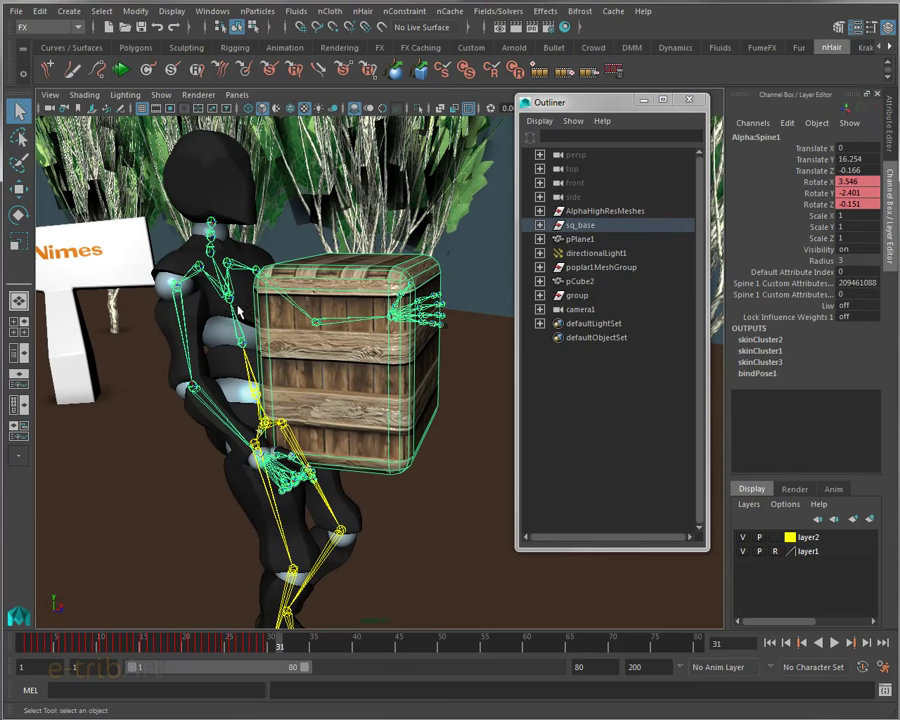
left_click(232, 302)
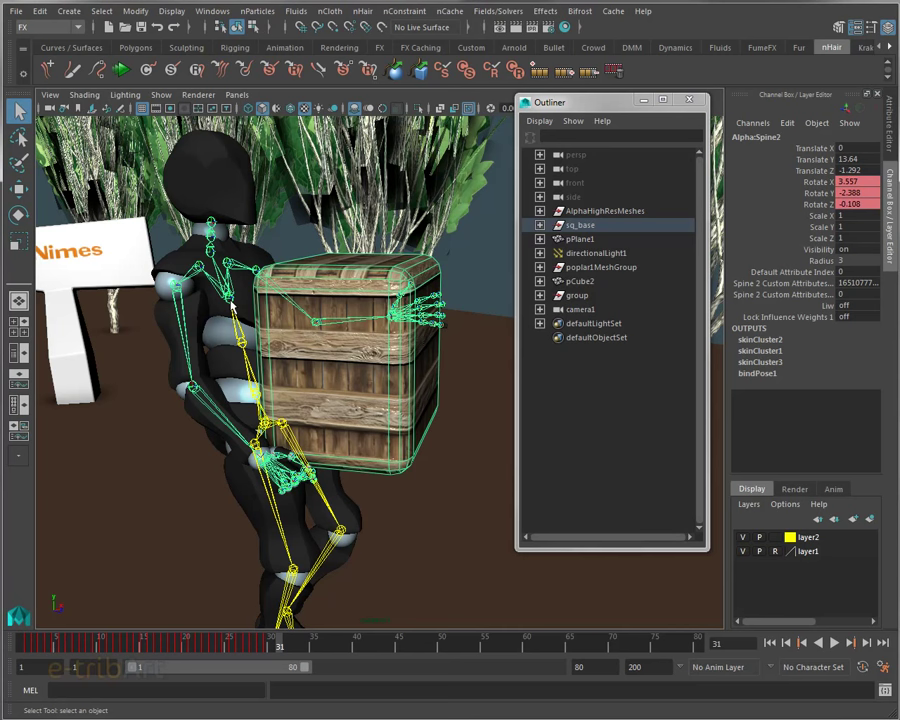
mouse_move(605, 110)
left_mouse_down()
mouse_move(614, 107)
mouse_move(610, 114)
left_mouse_up()
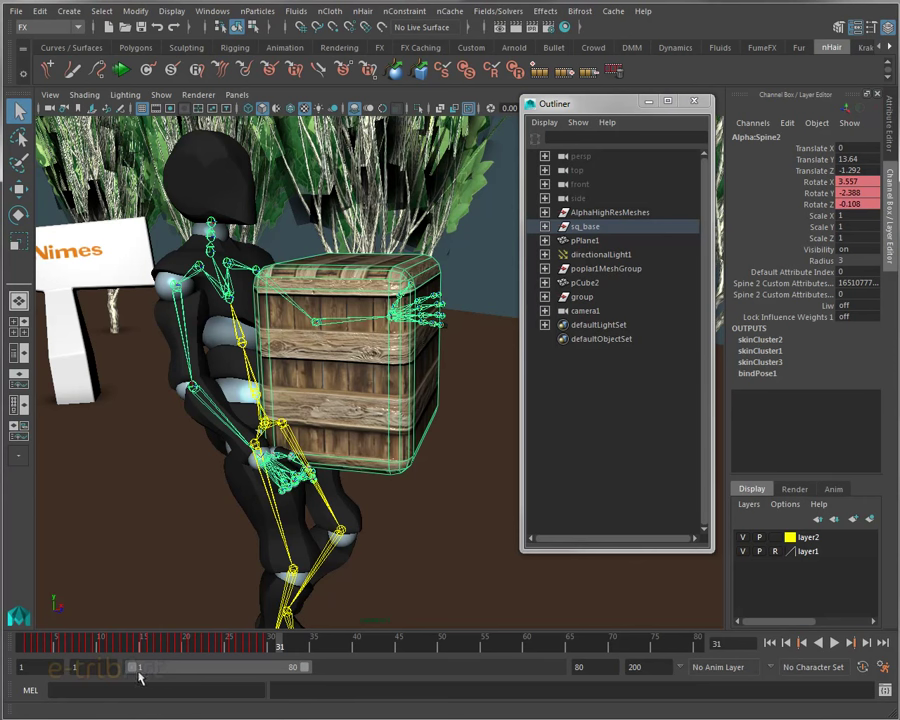
mouse_move(309, 670)
left_mouse_down()
mouse_move(478, 669)
mouse_move(200, 685)
left_mouse_up()
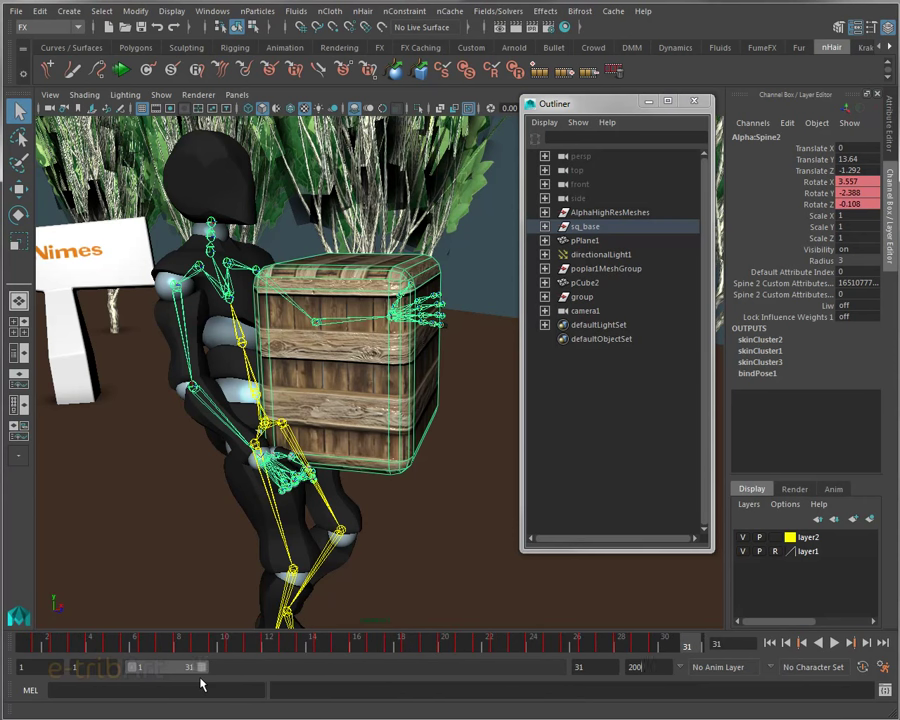
left_click(579, 667)
type("30")
key("Return")
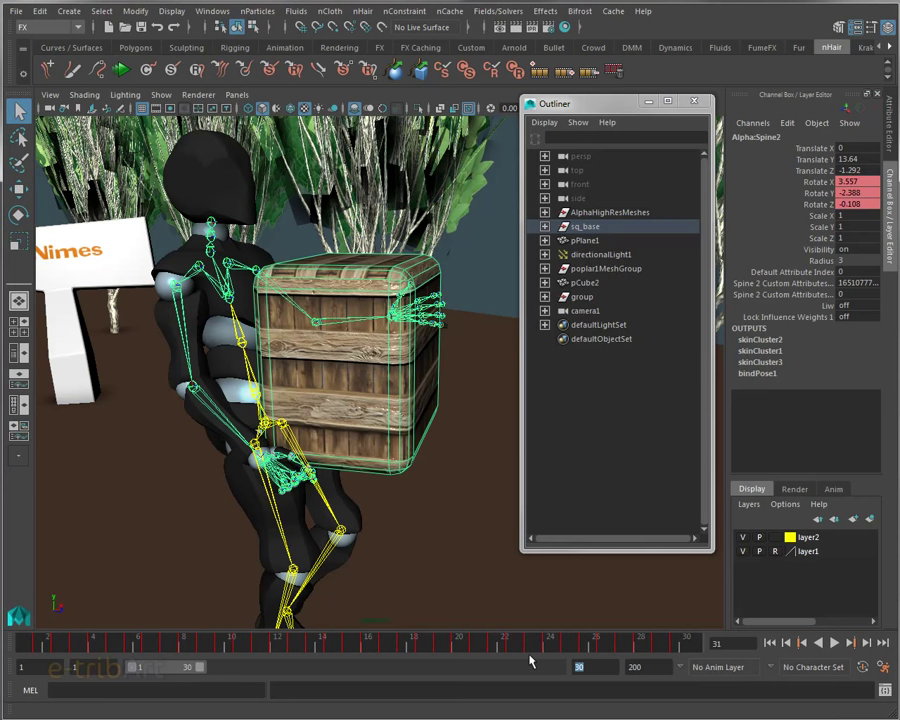
key("alt+v")
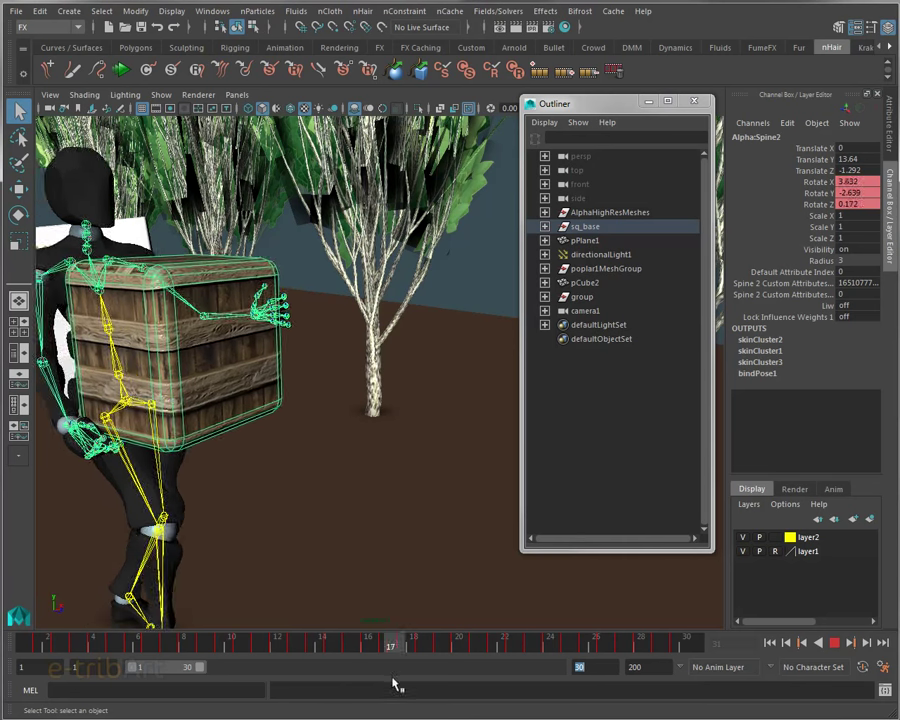
left_click(278, 648)
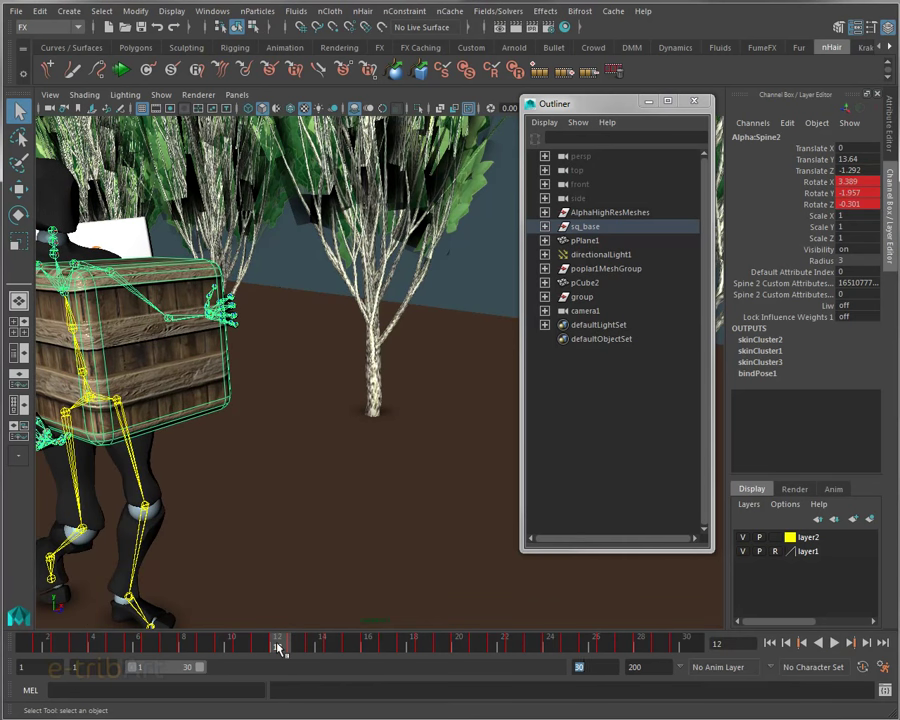
mouse_move(278, 648)
left_mouse_down()
mouse_move(258, 655)
mouse_move(311, 710)
mouse_move(315, 657)
left_mouse_up()
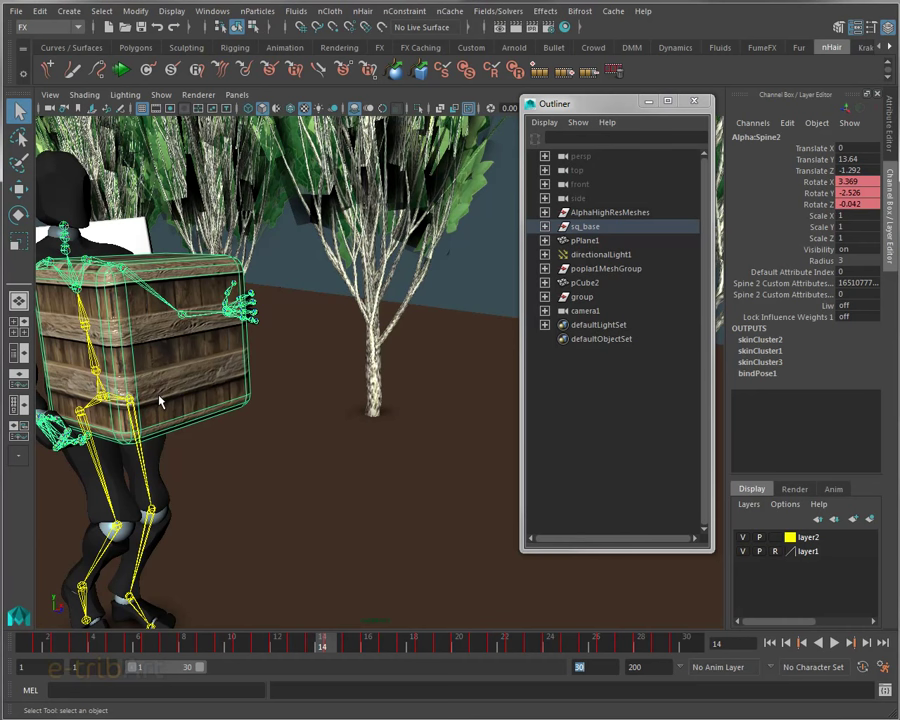
left_click_drag(160, 402, 236, 297, "alt")
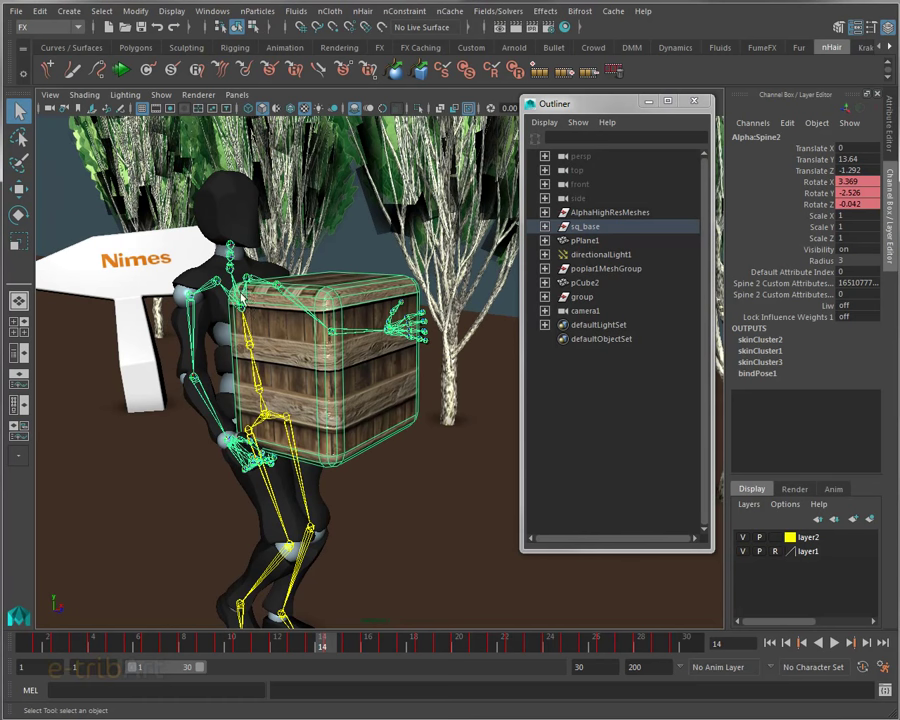
Select the Alpha:Neck joint and key its three Translate channels with Key Selected
key("Down")
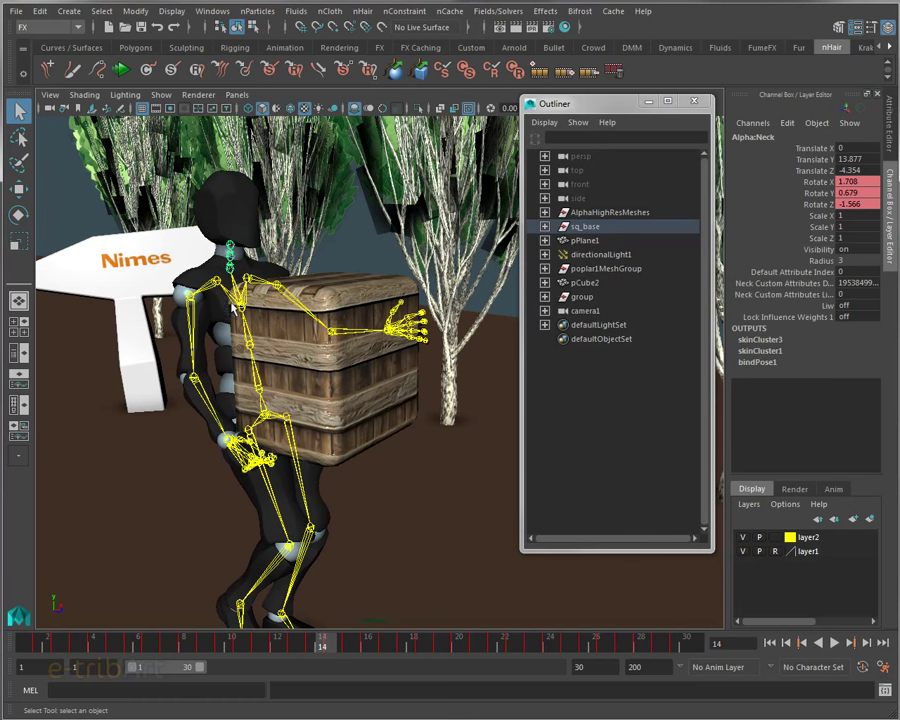
mouse_move(233, 309)
left_mouse_down("alt")
mouse_move(297, 344)
mouse_move(216, 262)
left_mouse_up("alt")
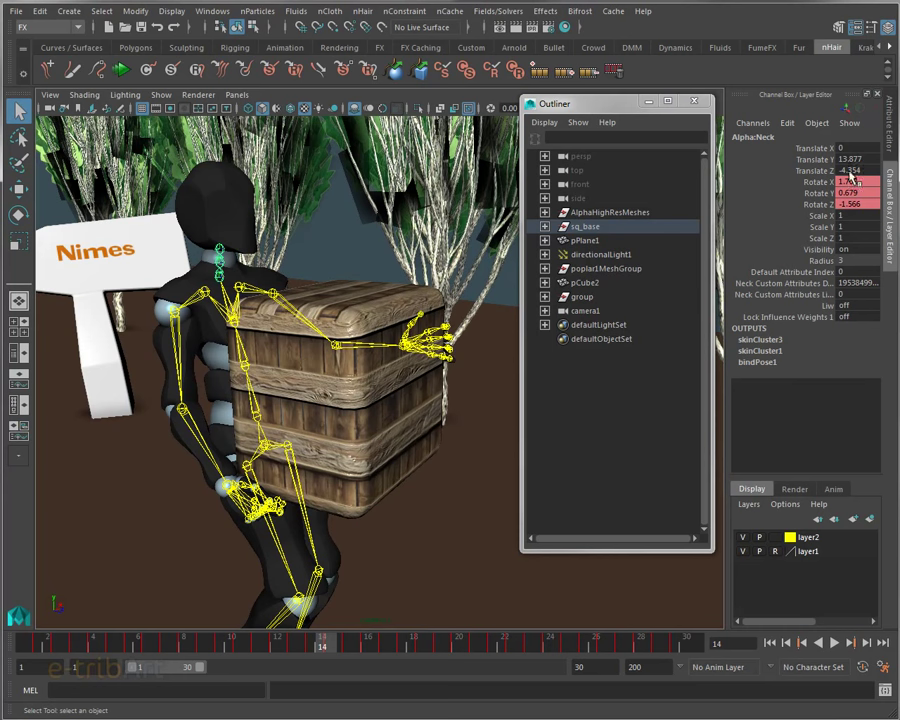
left_click_drag(822, 150, 817, 174)
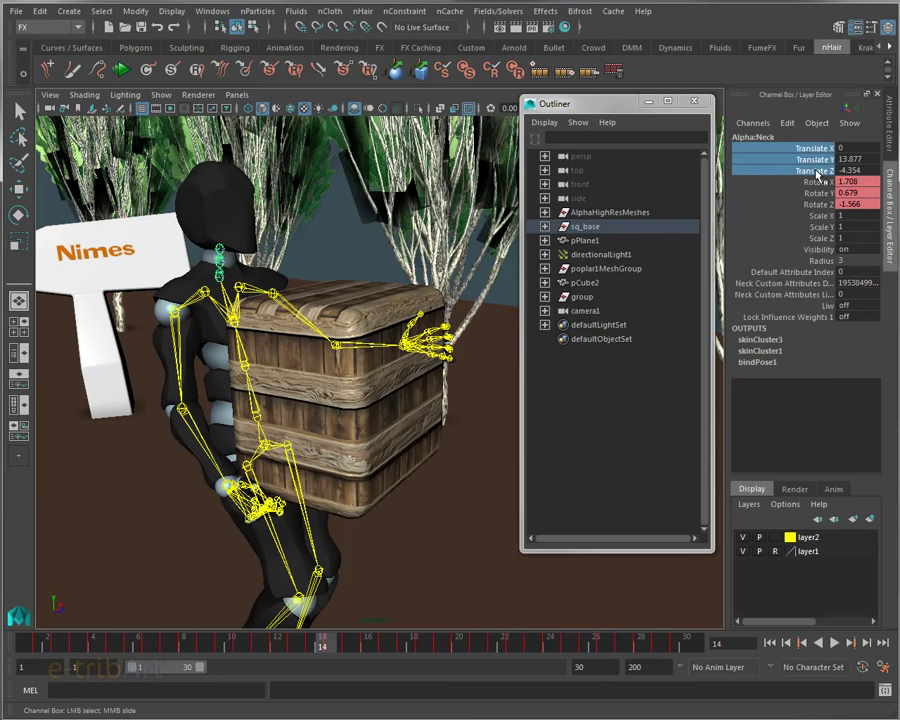
right_click_drag(818, 175, 827, 196)
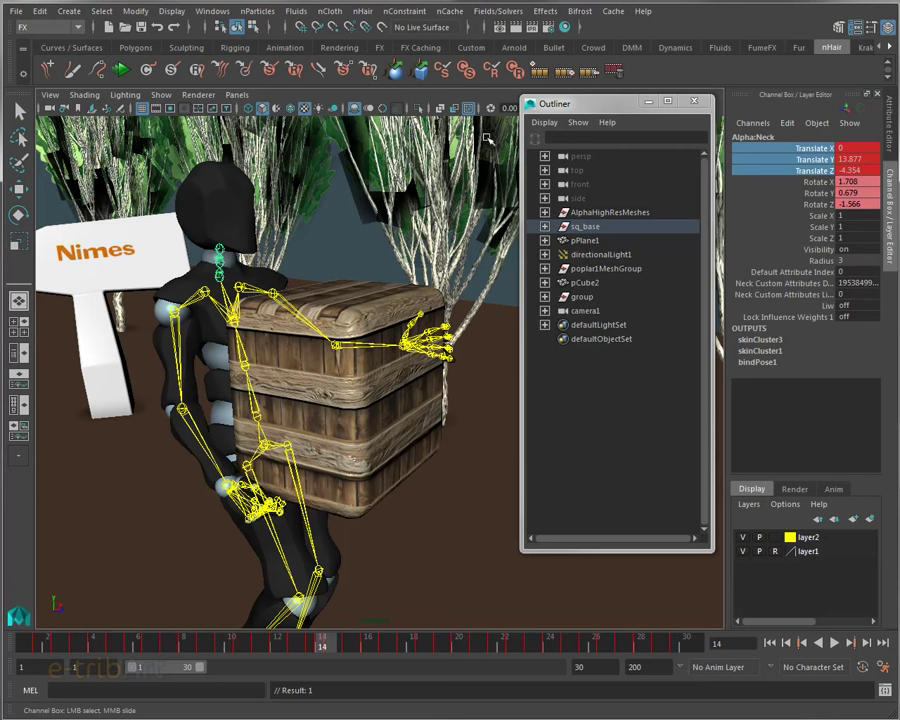
Undo the neck's translate keys and select its Rotate X, Y and Z channels
left_click_drag(562, 107, 562, 140)
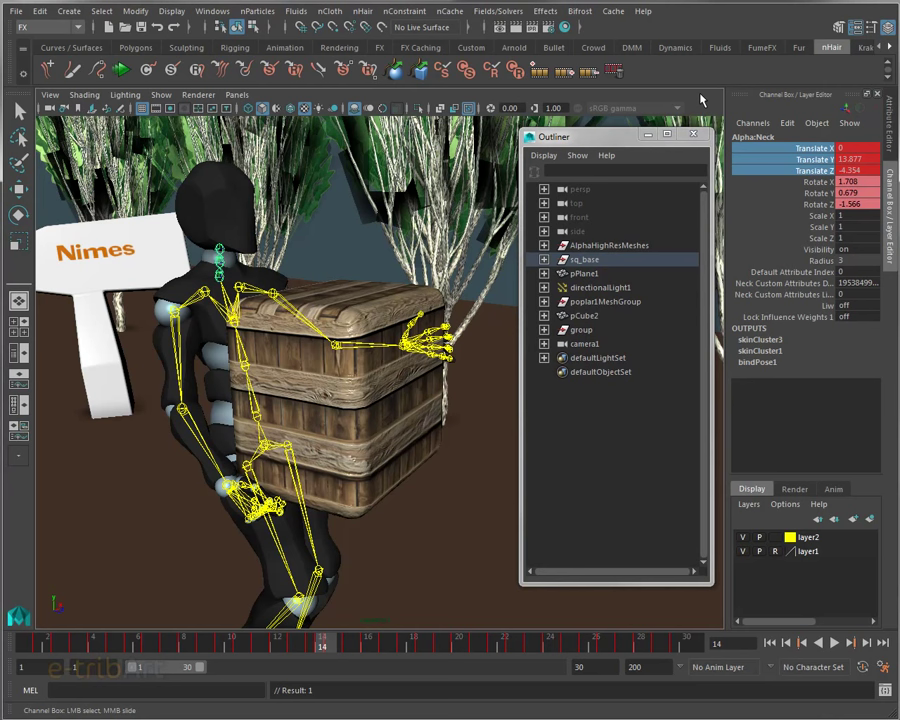
key("ctrl+z")
left_click(820, 183)
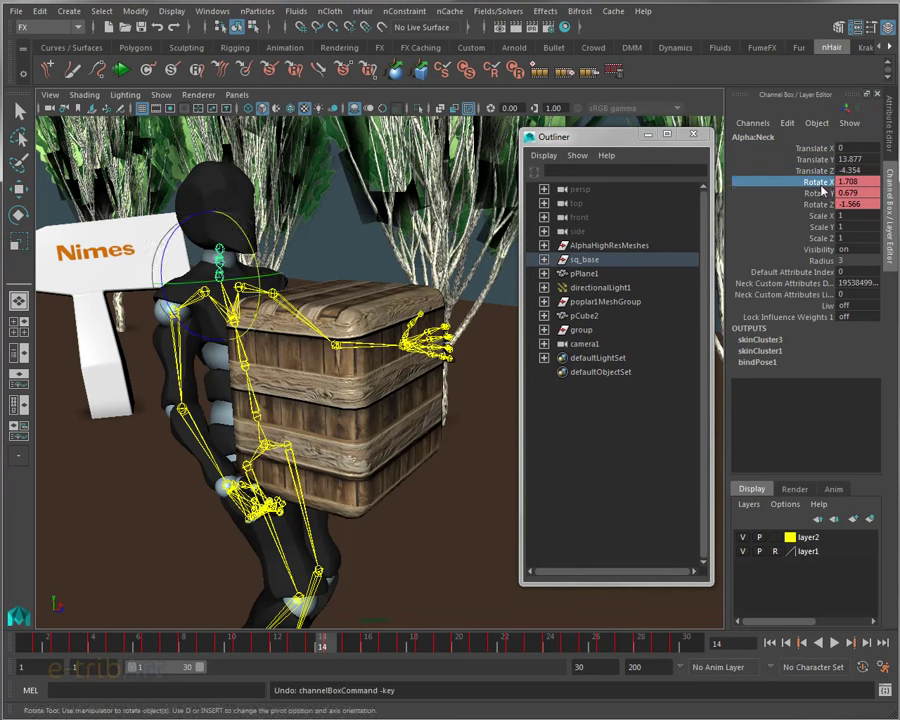
left_click_drag(821, 188, 822, 204)
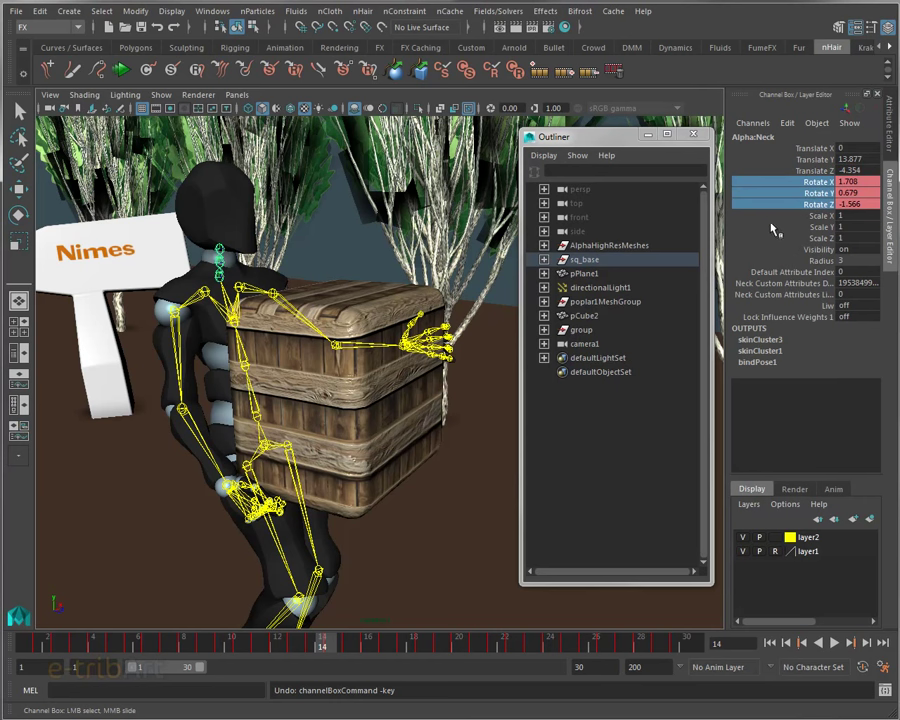
Check the timeline looping option, play the walk animation, and stop it at frame 9
right_click(332, 645)
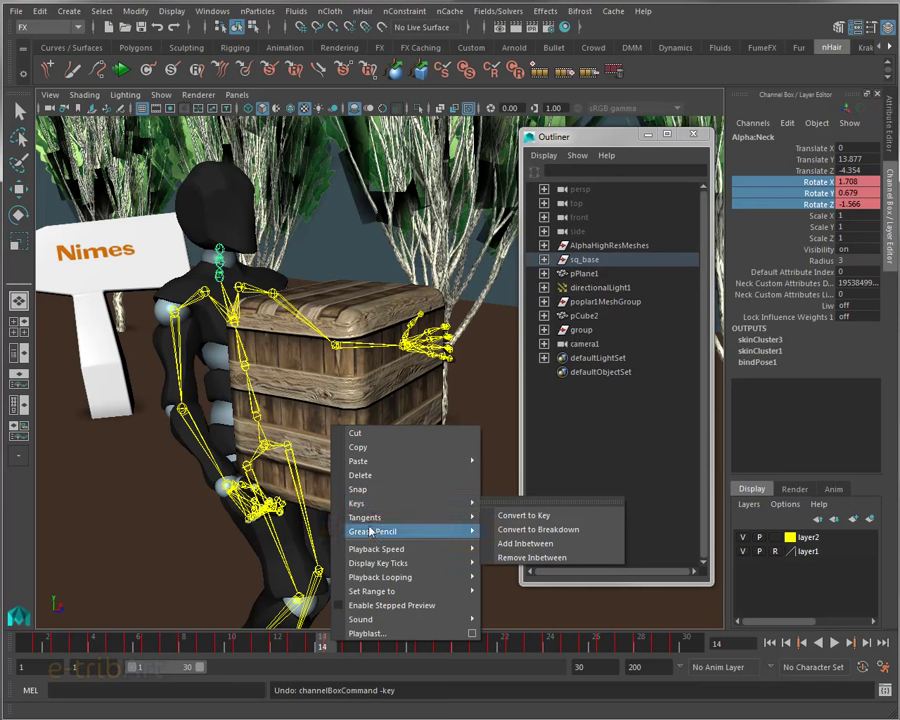
mouse_move(381, 577)
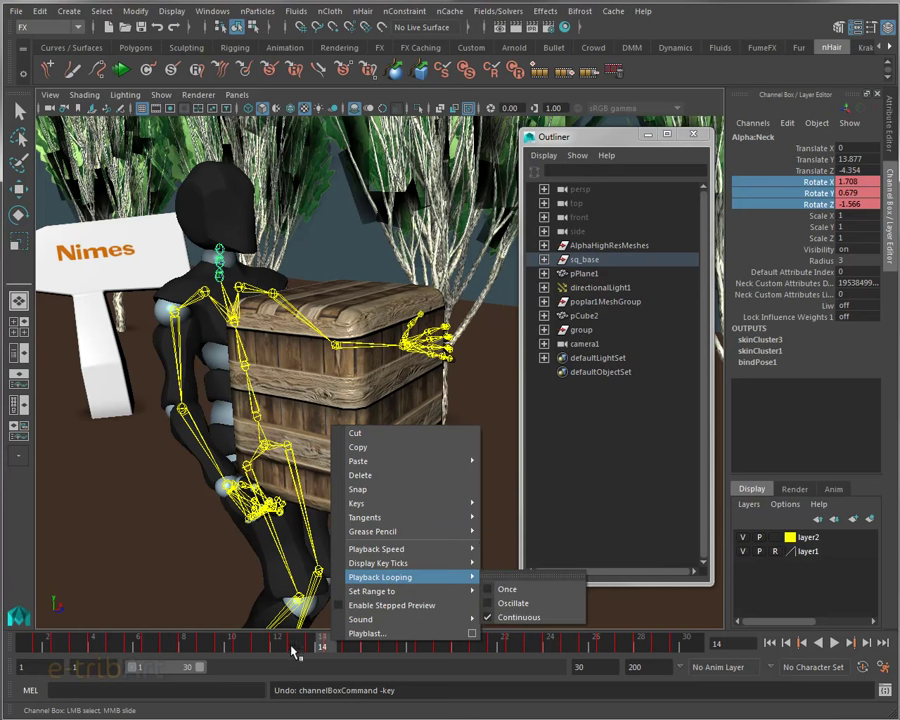
key("alt+v")
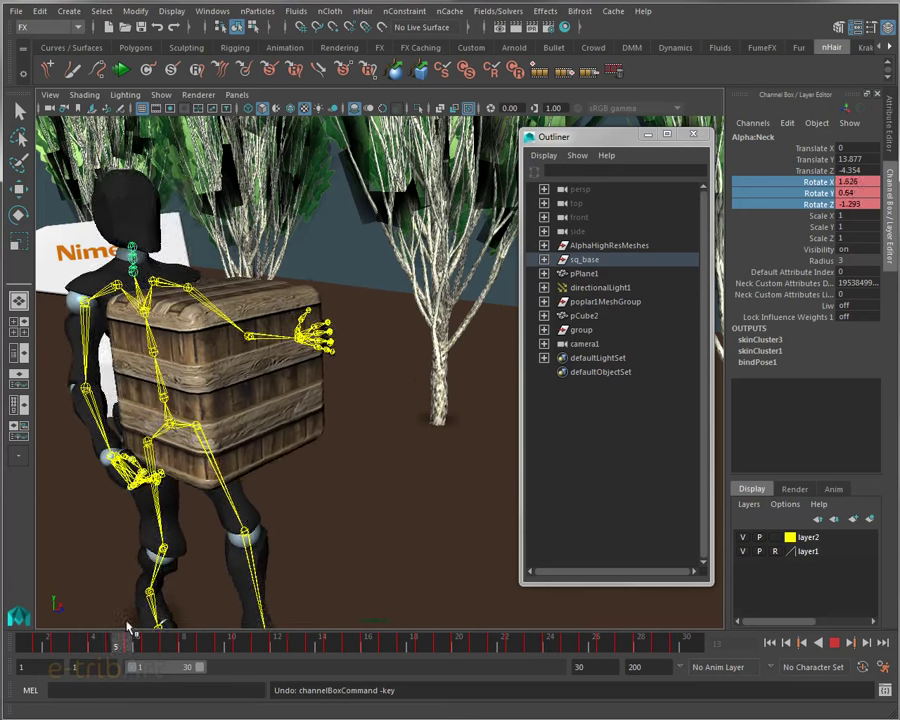
key("Escape")
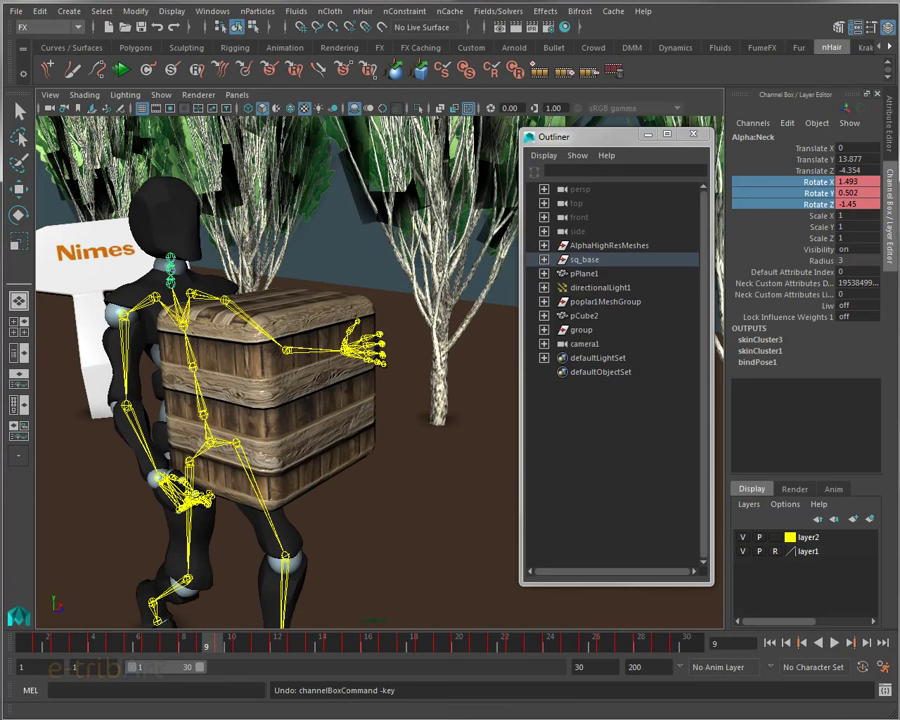
left_click(212, 11)
left_click(212, 11)
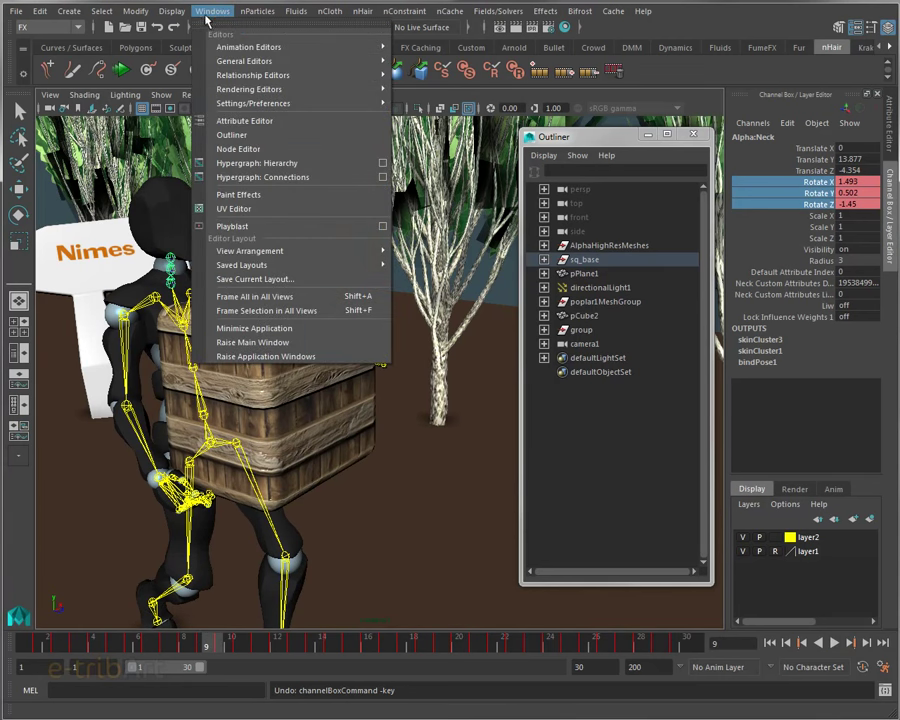
mouse_move(250, 47)
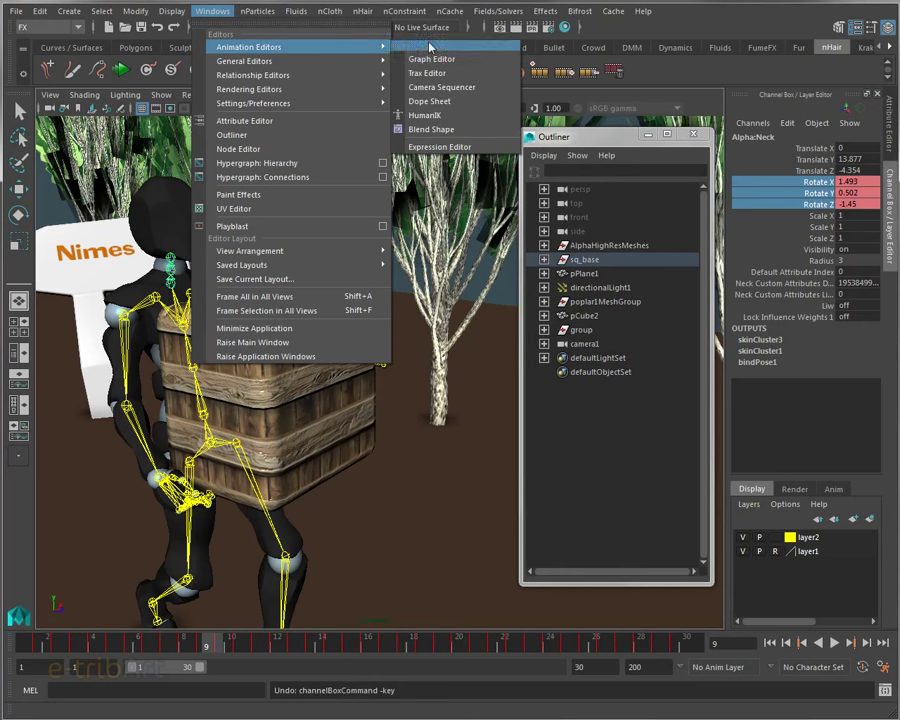
Tear off the Animation Editors menu and open the Graph Editor as a floating window
left_click(428, 52)
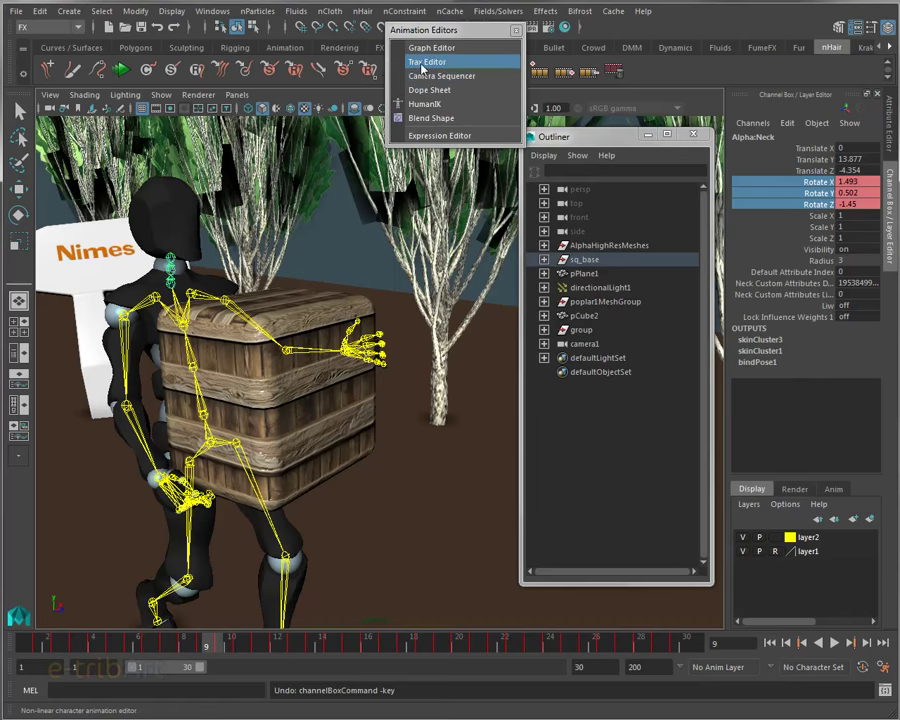
left_click(420, 48)
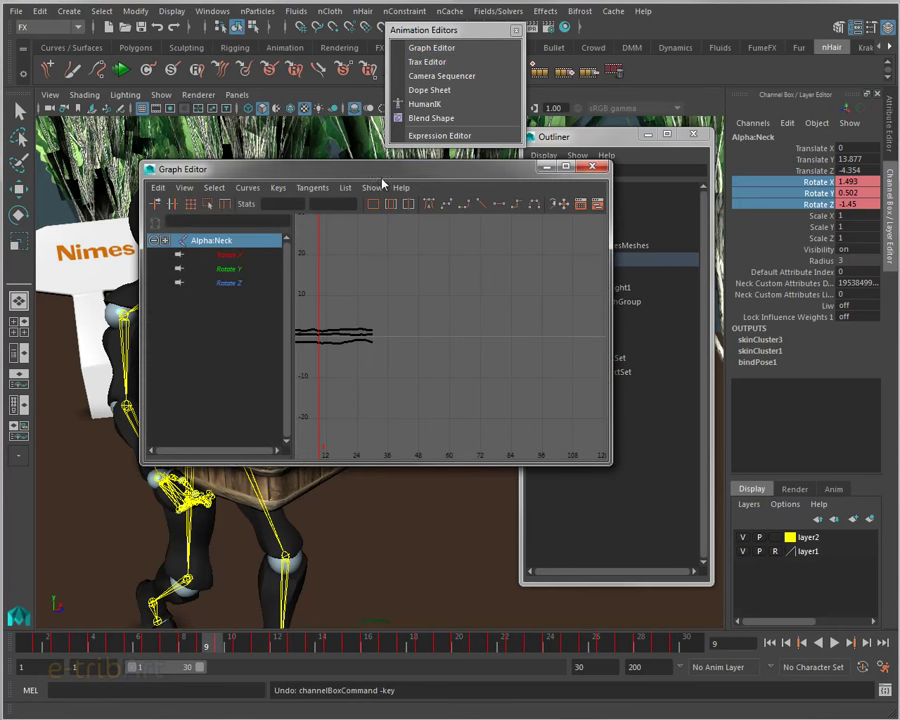
left_click_drag(444, 176, 652, 310)
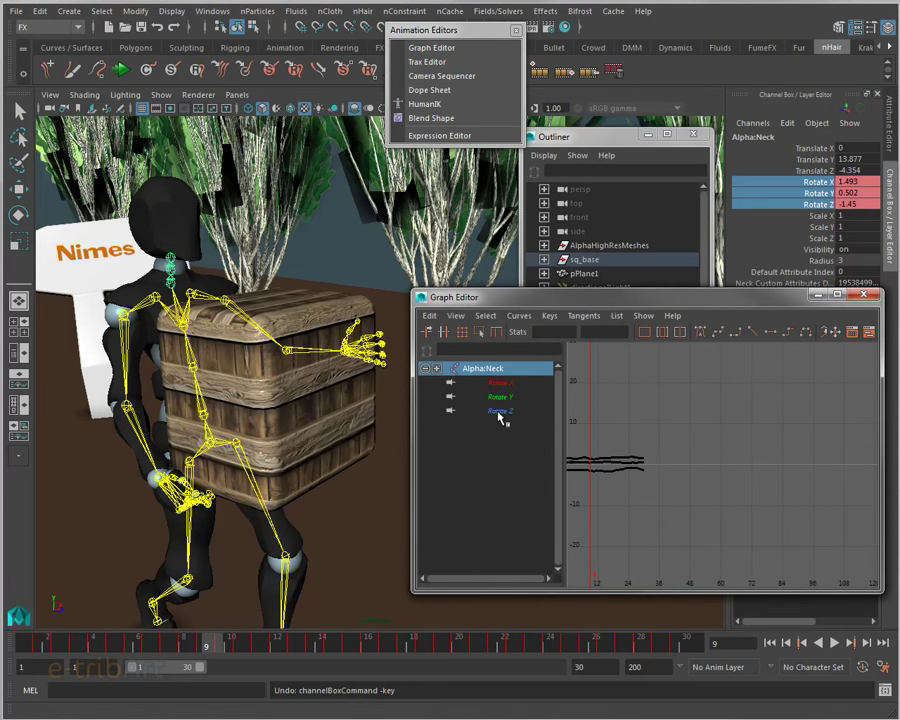
Frame the neck's Rotate X, Y and Z curves, widen the window, and select all keys
left_click(502, 412, "shift")
key("f")
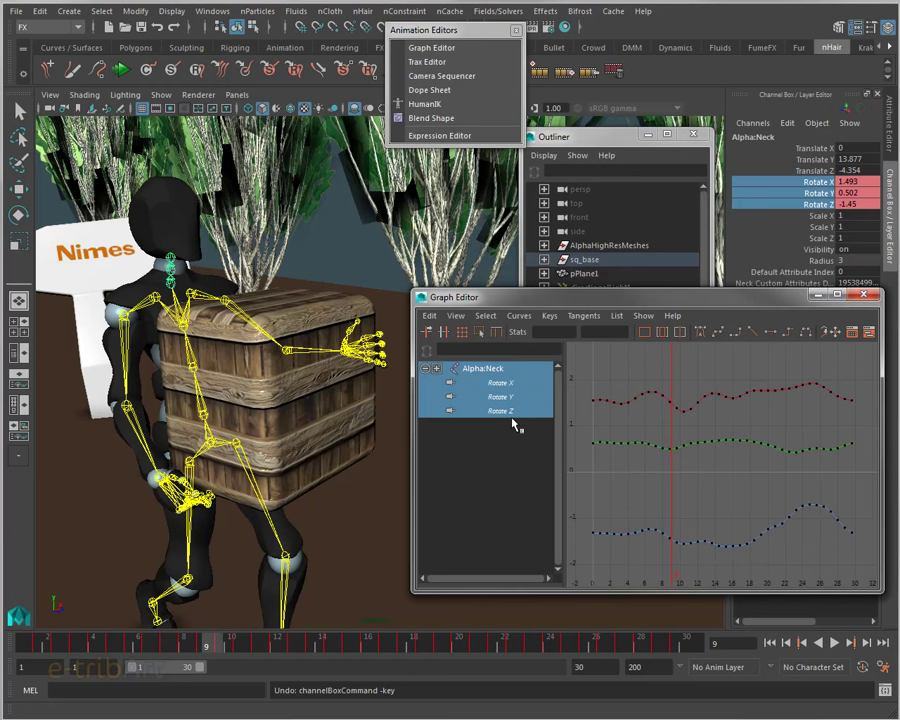
mouse_move(590, 303)
left_mouse_down()
mouse_move(537, 405)
mouse_move(520, 410)
left_mouse_up()
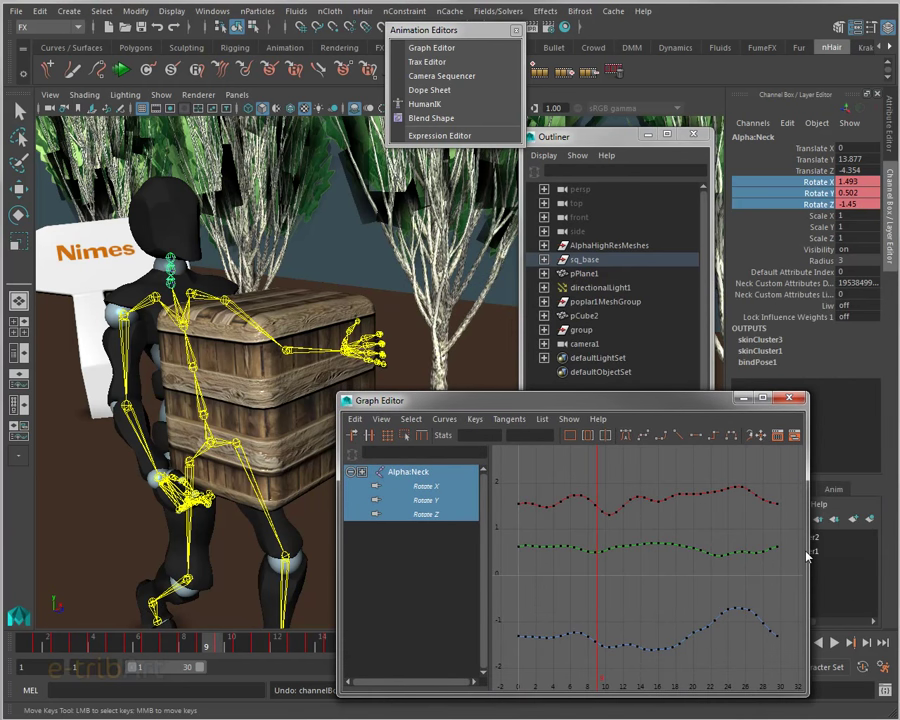
left_click_drag(806, 550, 892, 550)
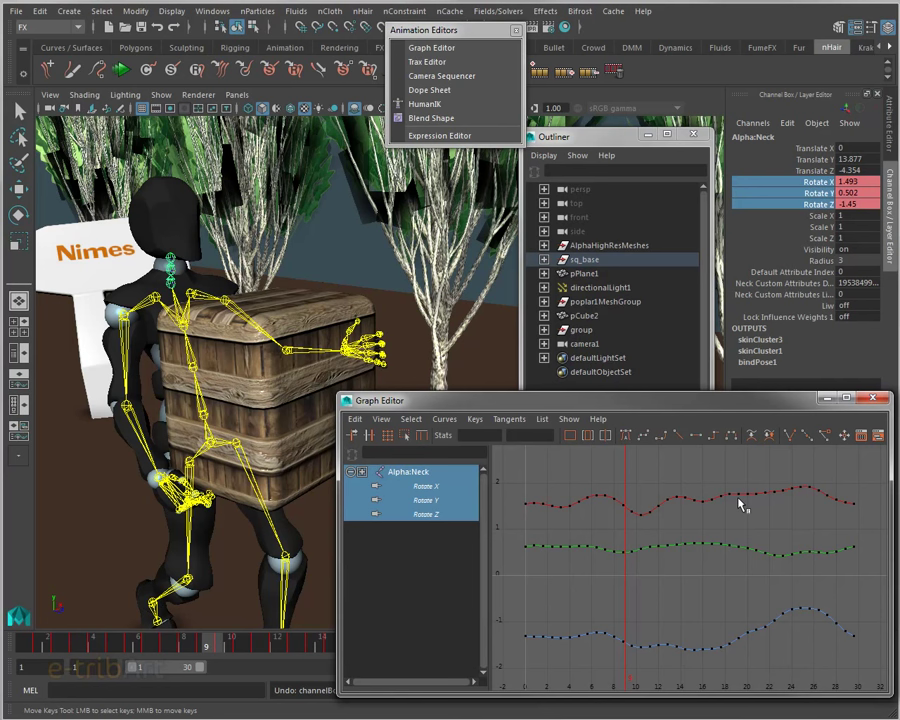
left_click_drag(520, 480, 875, 675)
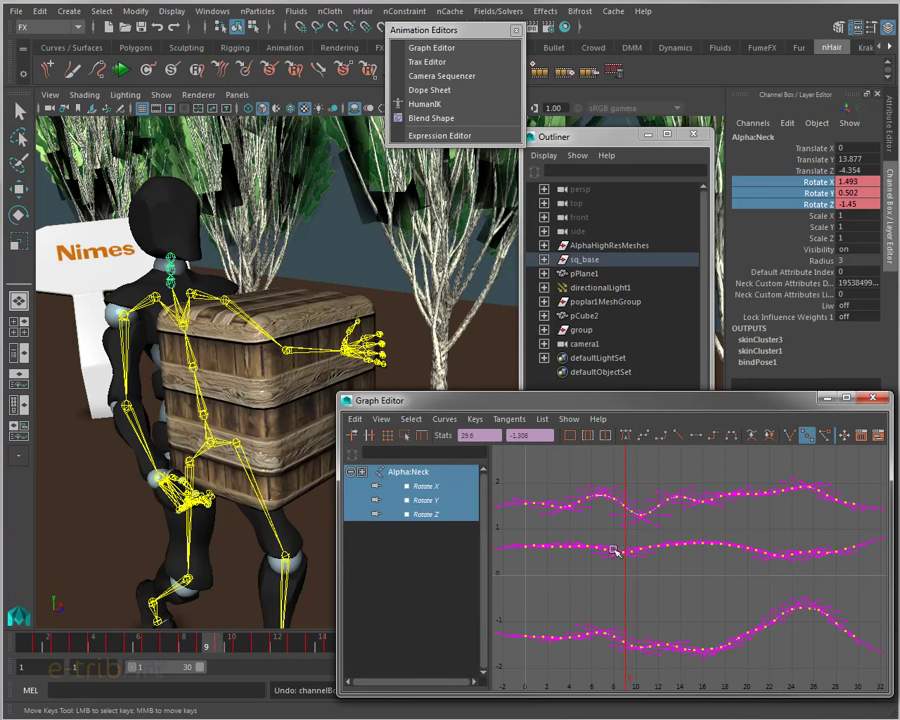
left_click_drag(414, 400, 411, 387)
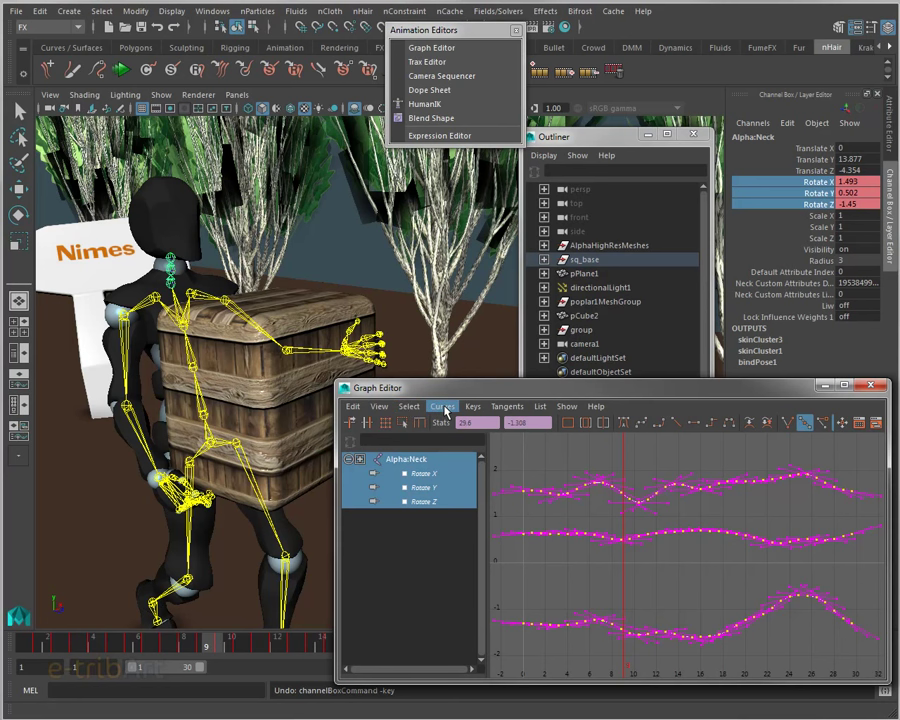
Resample the three neck rotation curves using Resample Curve with a Time step of 3
left_click(443, 406)
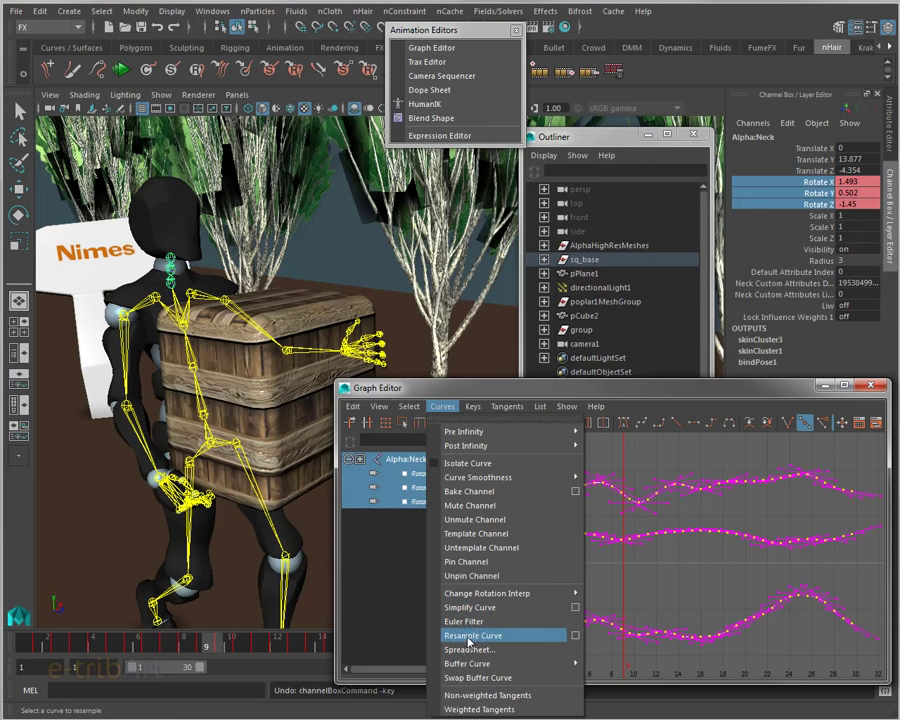
left_click(580, 636)
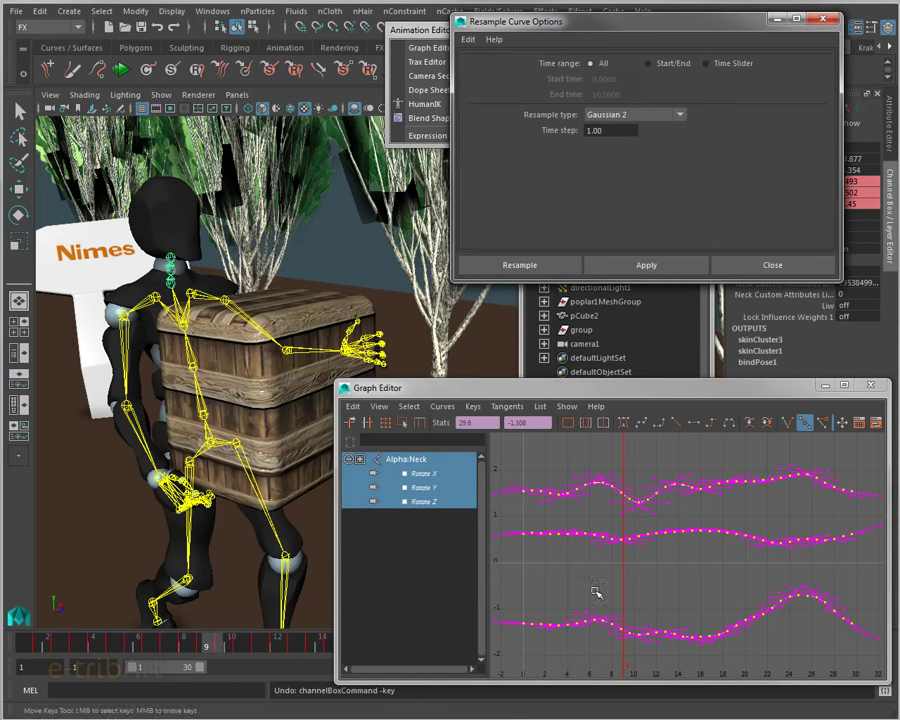
double_click(619, 130)
type("3")
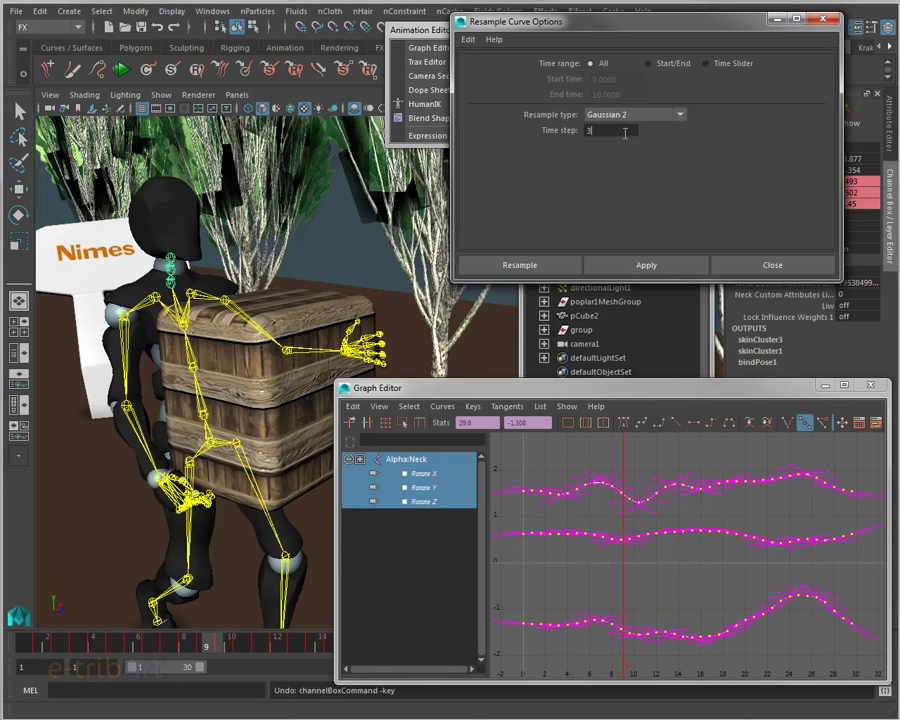
left_click(596, 265)
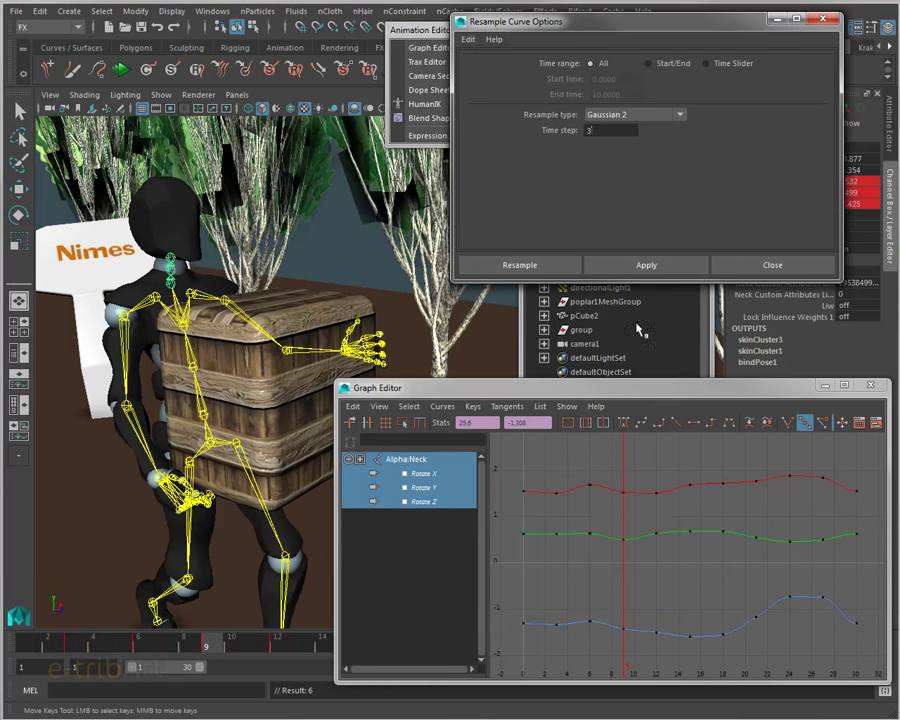
left_click(748, 268)
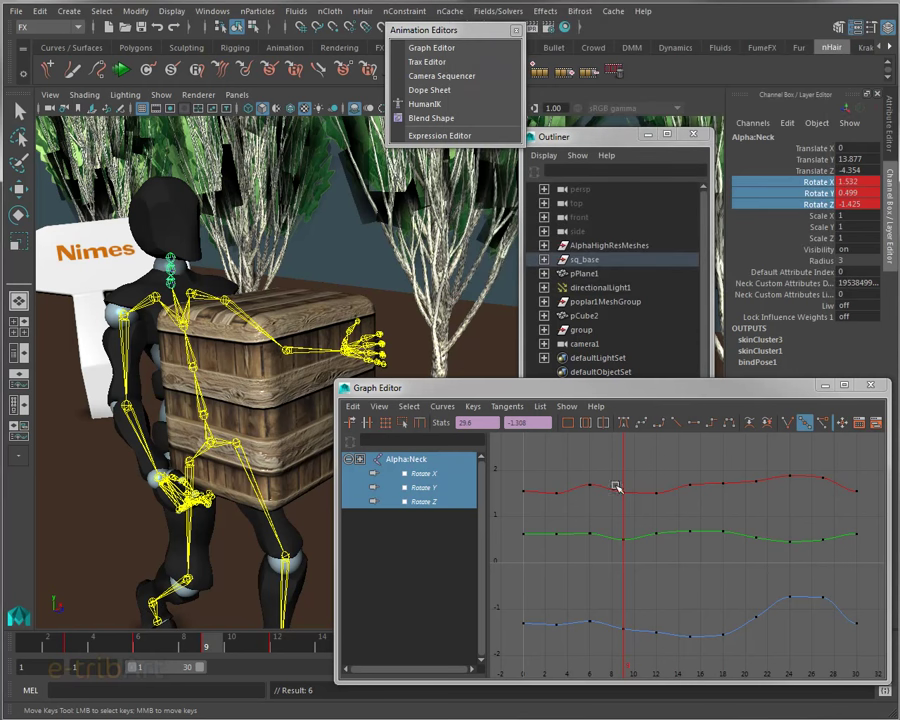
left_click_drag(580, 476, 602, 506)
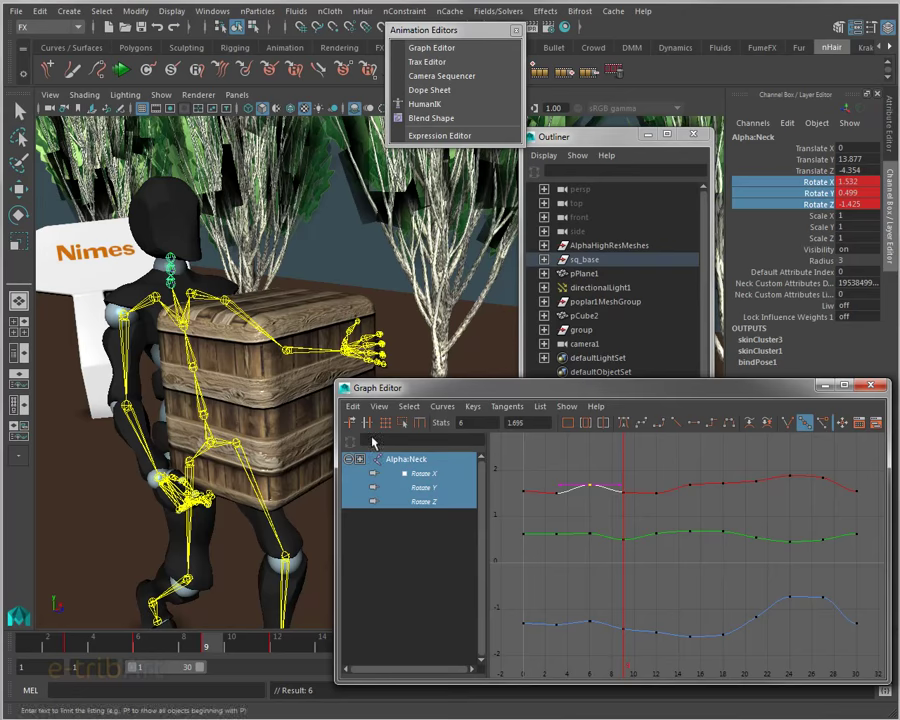
scroll(240, 290, "up", 3)
mouse_move(240, 290)
left_mouse_down("alt")
mouse_move(316, 318)
mouse_move(302, 369)
mouse_move(208, 314)
left_mouse_up("alt")
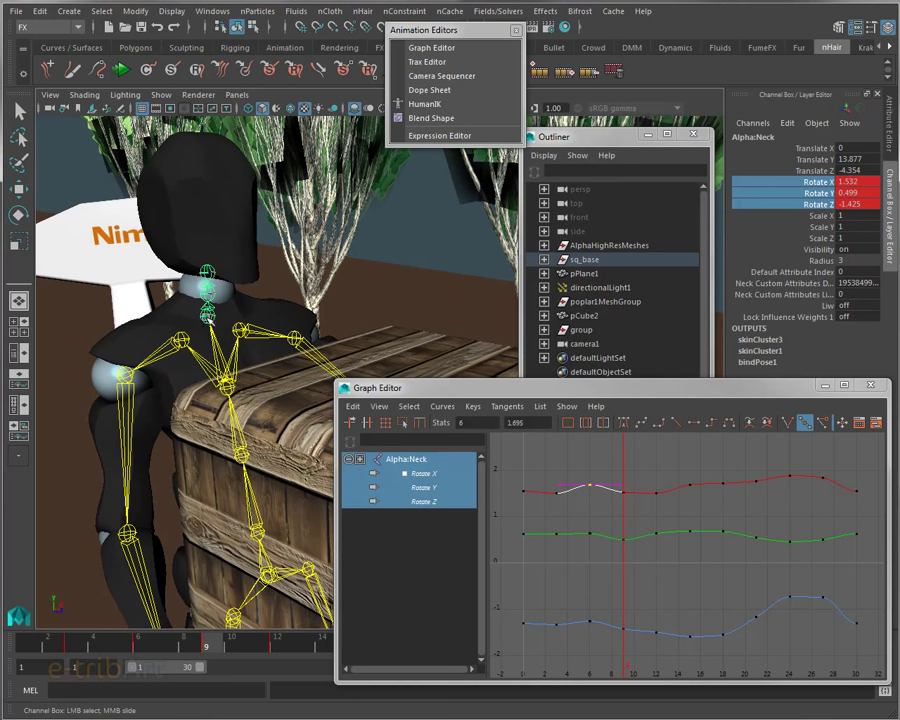
key("w")
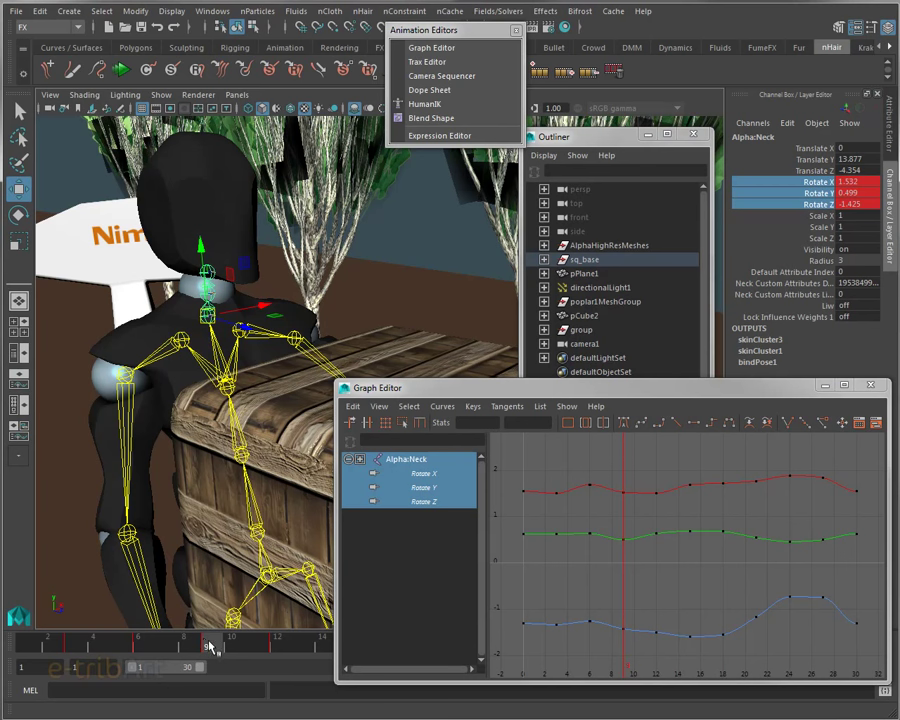
At frame 6, drag the Rotate X key up from 1.695 to 2.099 using Move Nearest Picked Key
left_click_drag(209, 645, 169, 648)
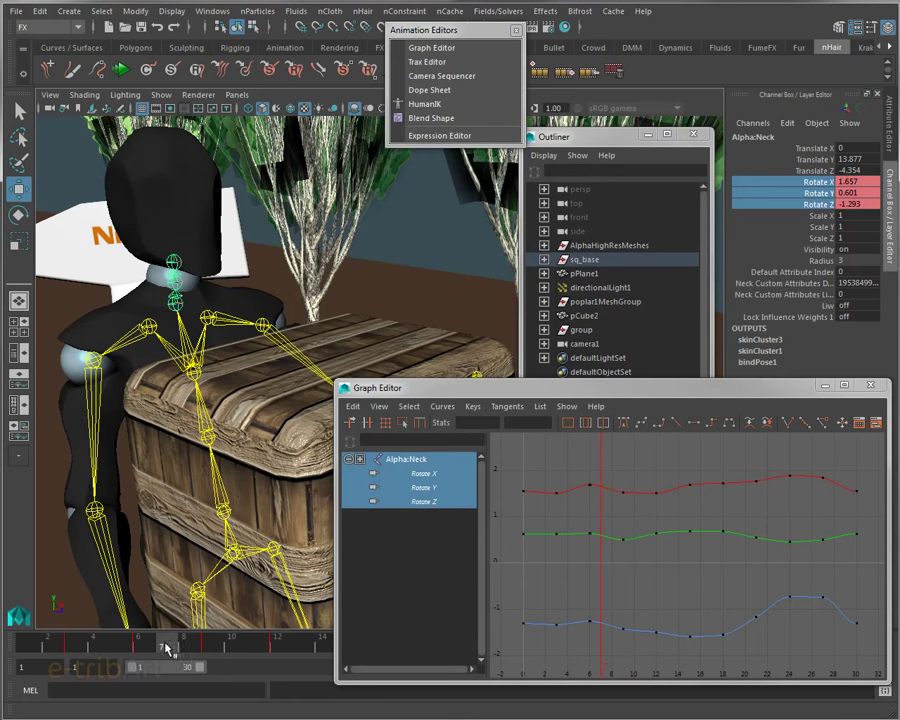
left_click_drag(163, 648, 137, 648)
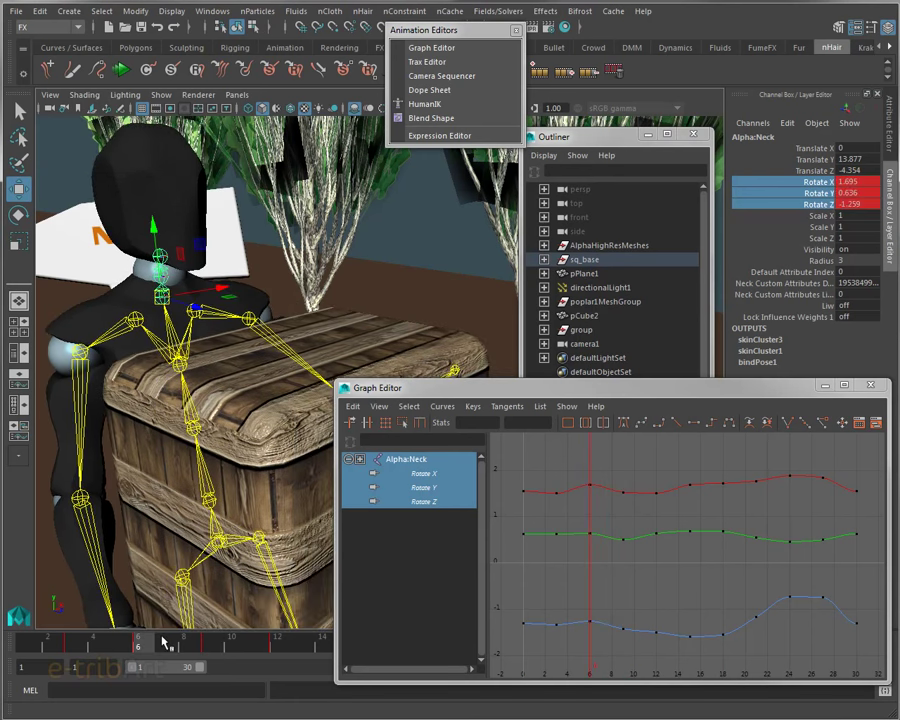
left_click_drag(563, 471, 600, 500)
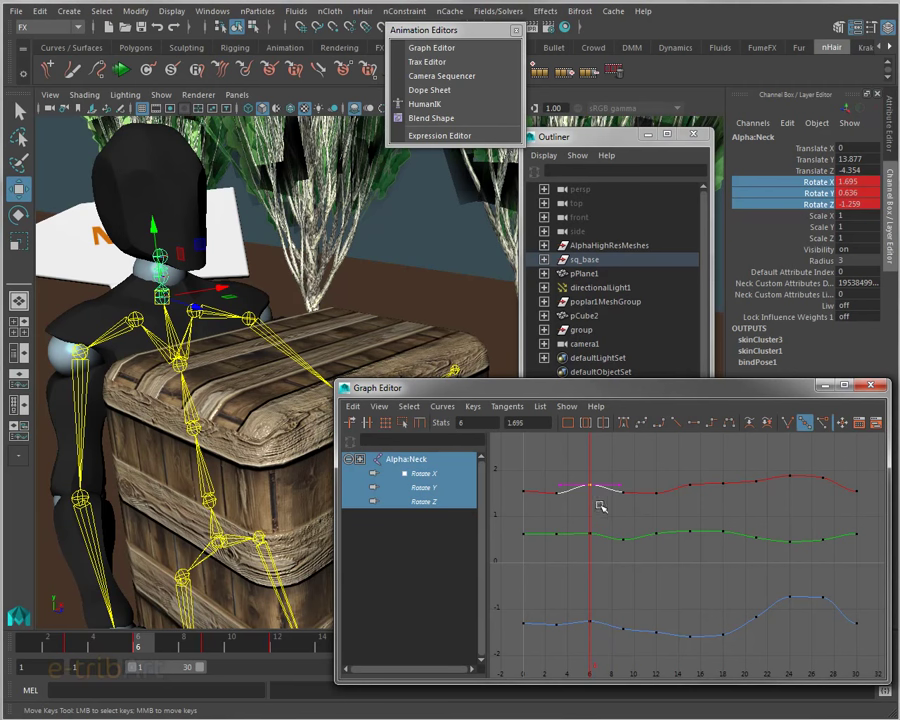
middle_click_drag(592, 487, 591, 485)
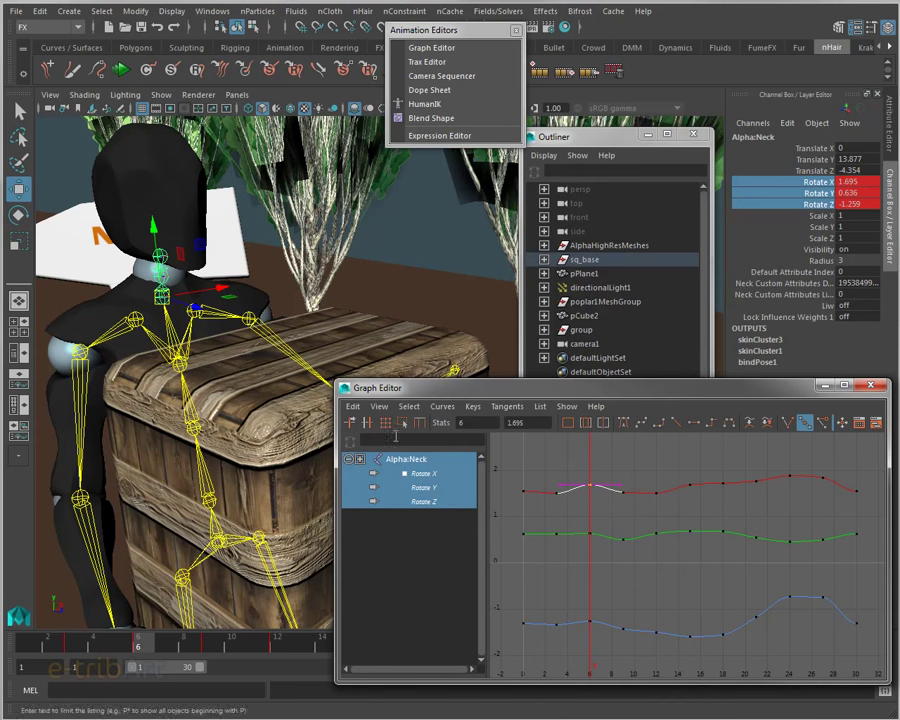
left_click(352, 425)
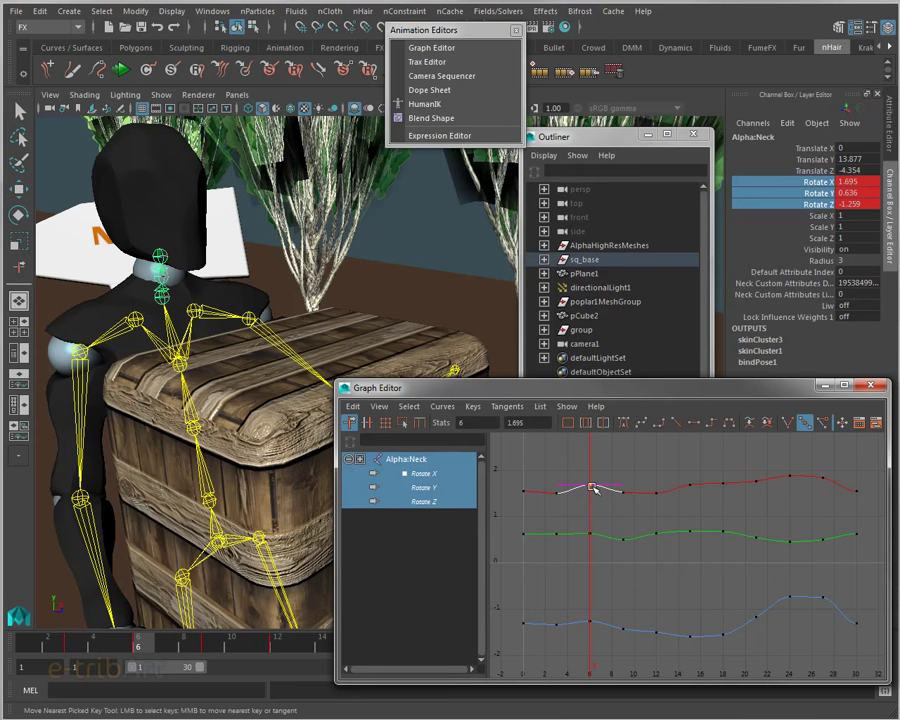
mouse_move(593, 488)
middle_mouse_down()
mouse_move(588, 380)
mouse_move(591, 497)
middle_mouse_up()
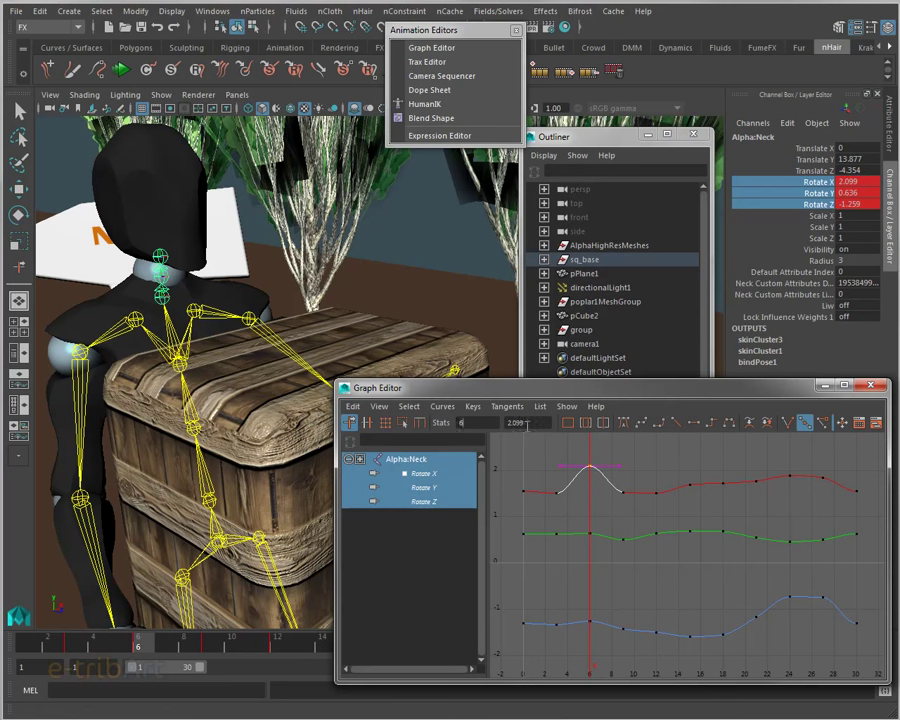
Try 20 as the Rotate X key value, undo back to 2.099, and save boat_box03.mb
key("Tab")
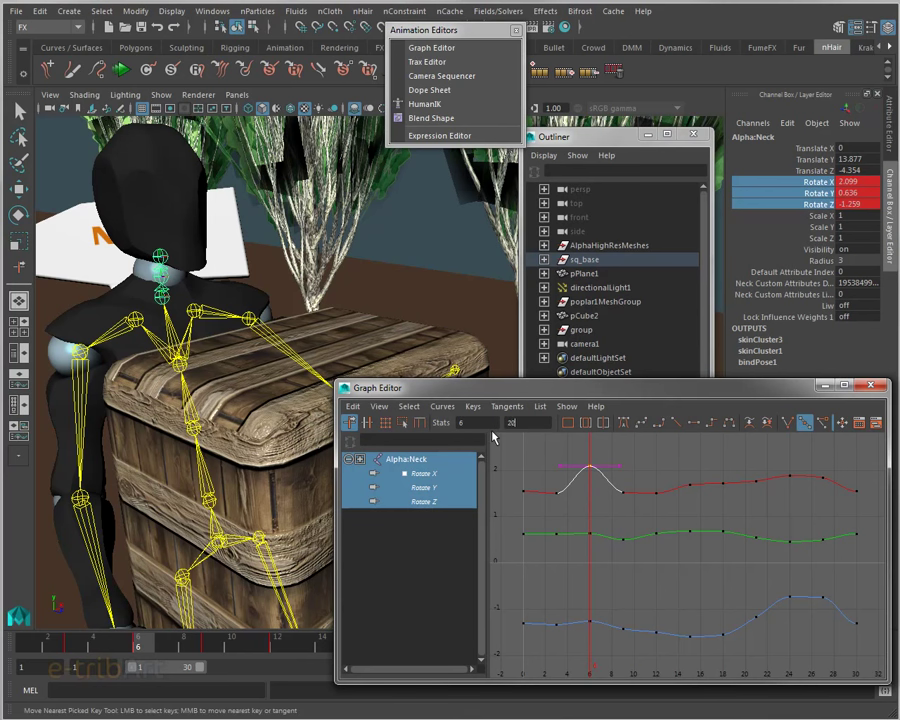
type("20")
key("Return")
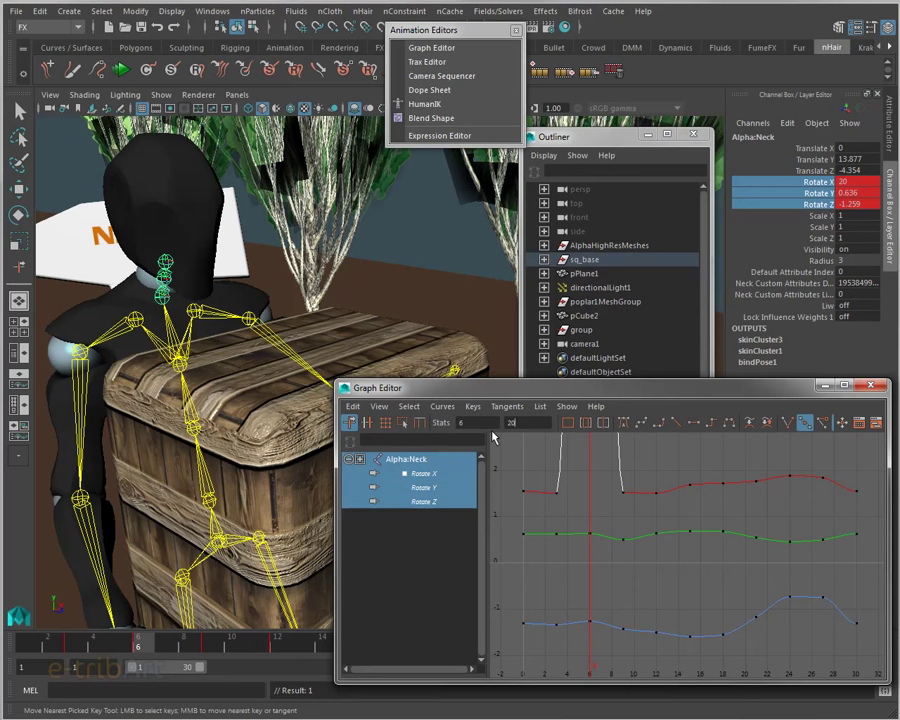
key("ctrl+z")
key("ctrl+z")
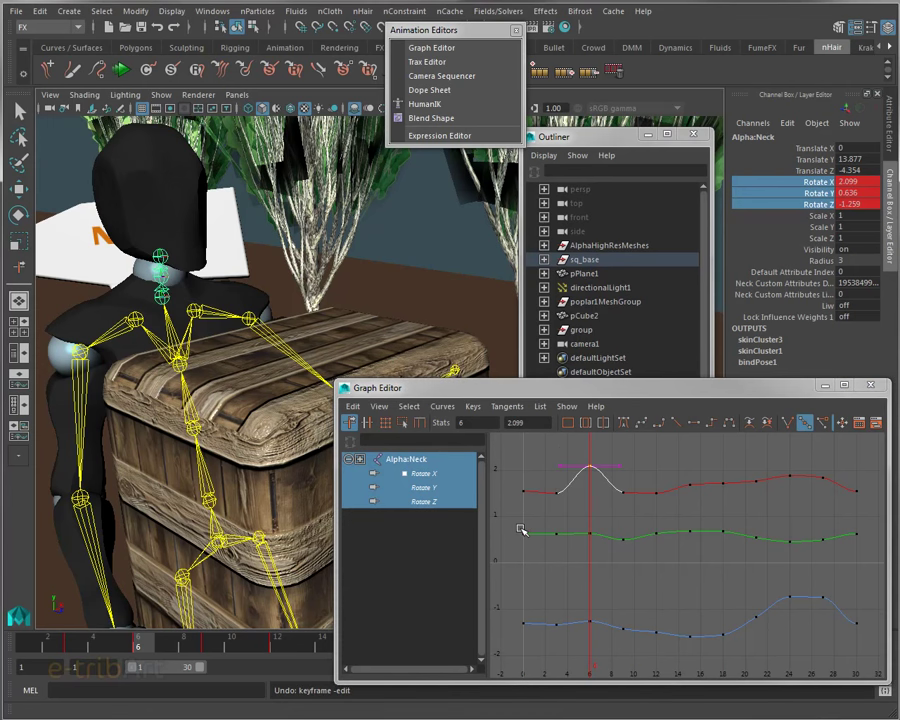
key("ctrl+s")
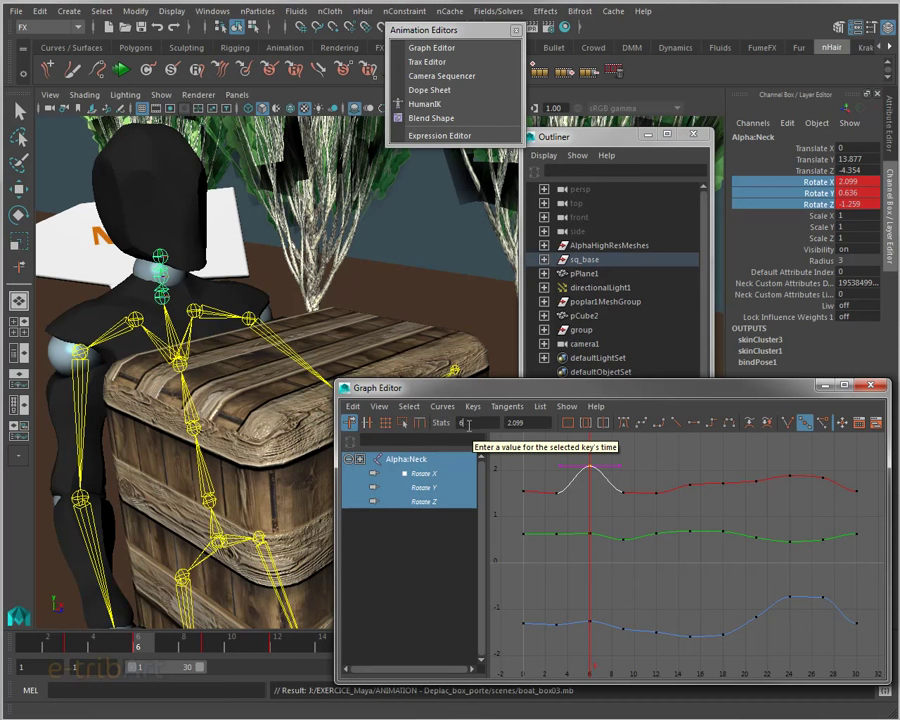
double_click(534, 424)
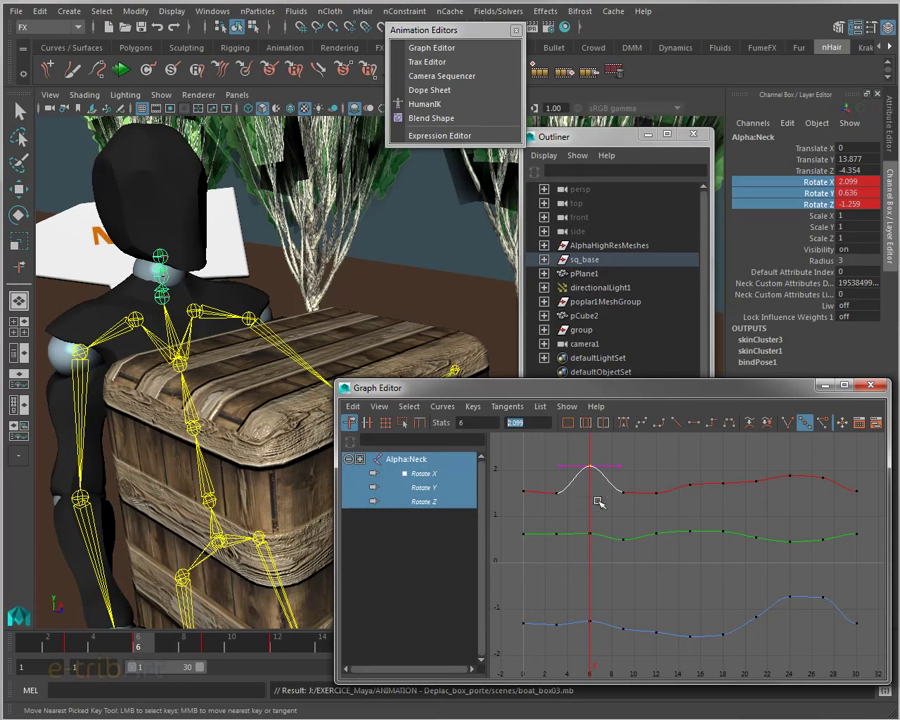
Retime the neck's Rotate X peak key to frame 7 via the Stats field, keeping its 2.099 value
left_click(158, 647)
mouse_move(165, 648)
left_mouse_down()
mouse_move(152, 642)
mouse_move(172, 645)
left_mouse_up()
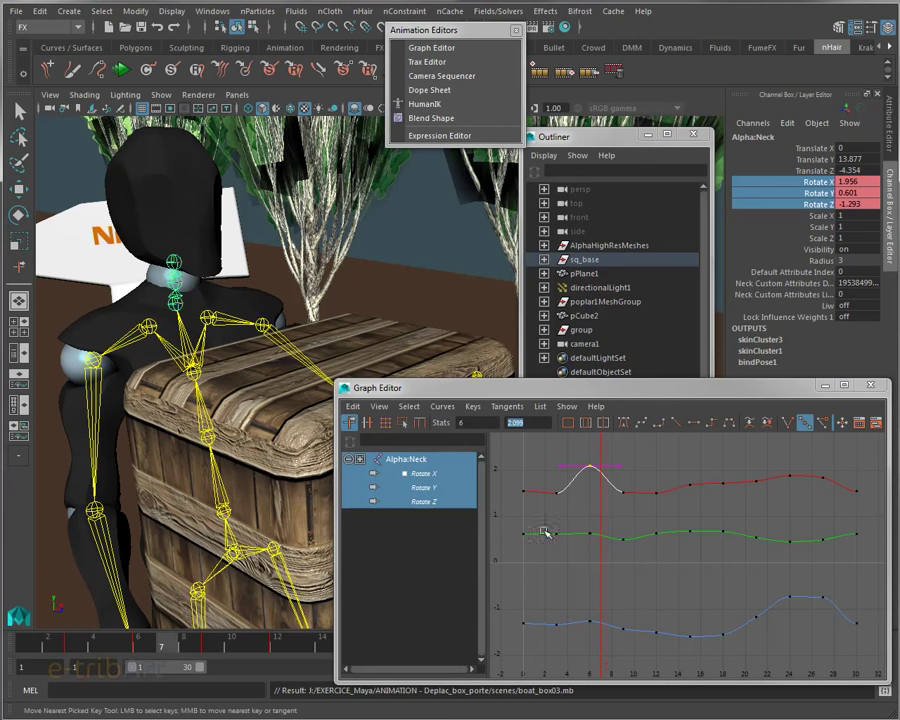
left_click(592, 468)
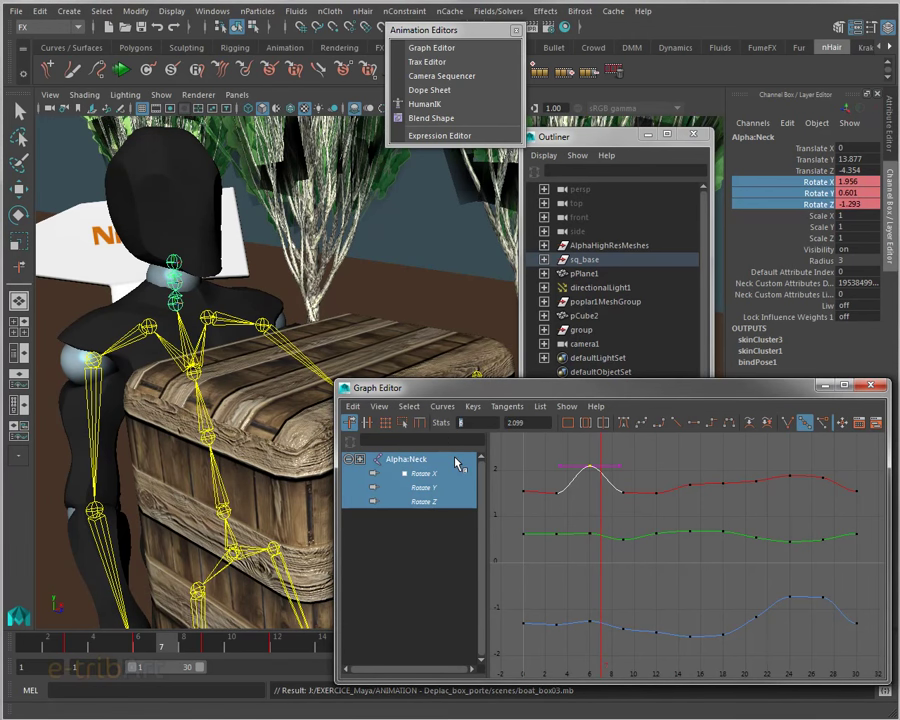
type("7")
key("Return")
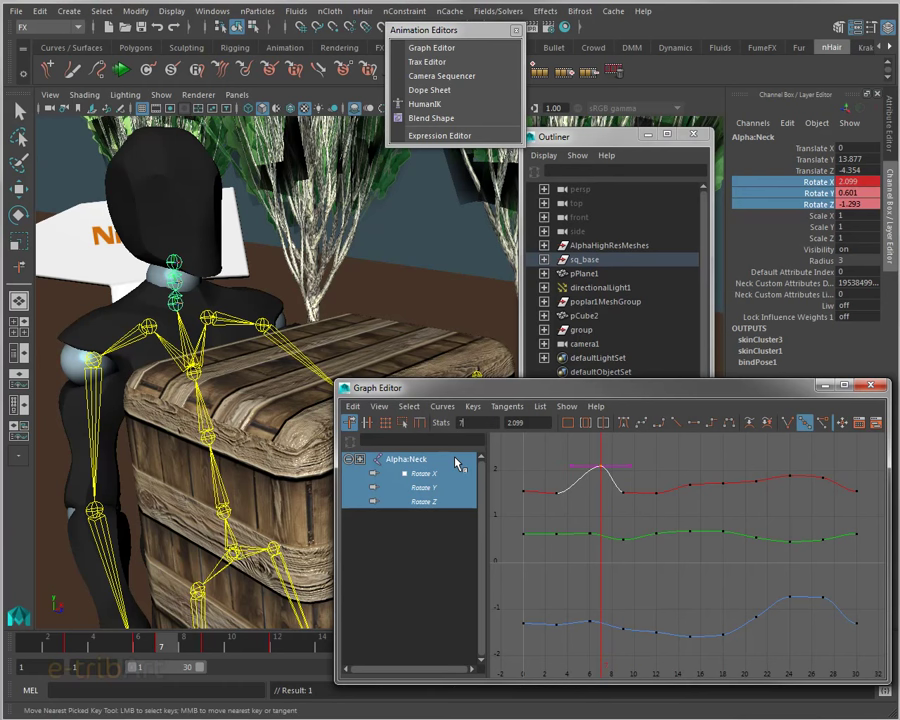
scroll(596, 502, "up", 3)
middle_click_drag(596, 504, 660, 578, "alt")
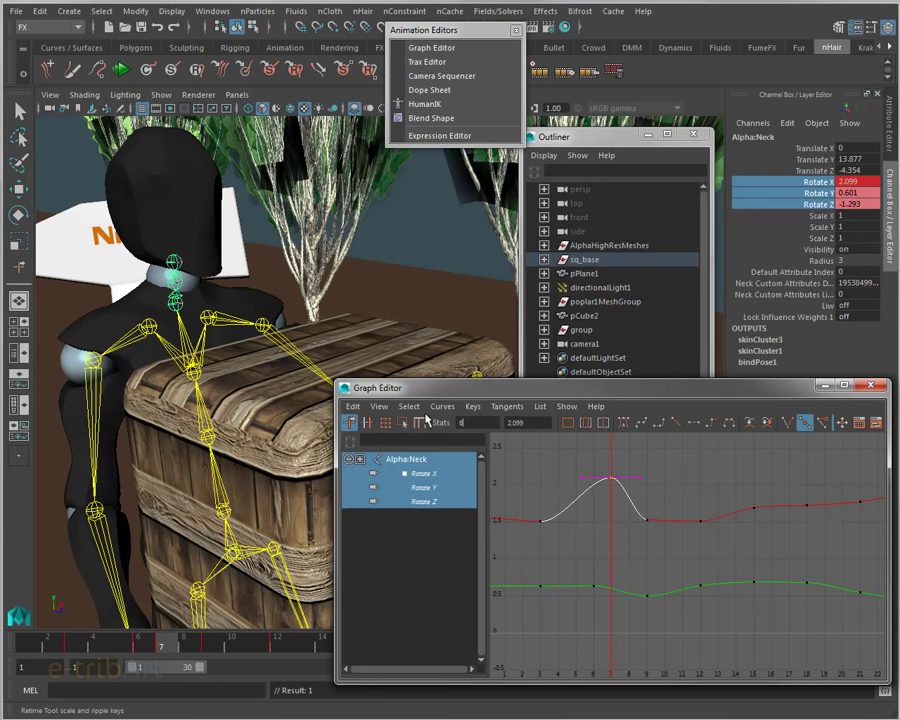
Select all keys on the three neck rotate curves and scale them vertically with the Scale Keys tool
key("w")
key("a")
middle_click_drag(596, 524, 535, 485, "alt")
left_click_drag(535, 486, 783, 624)
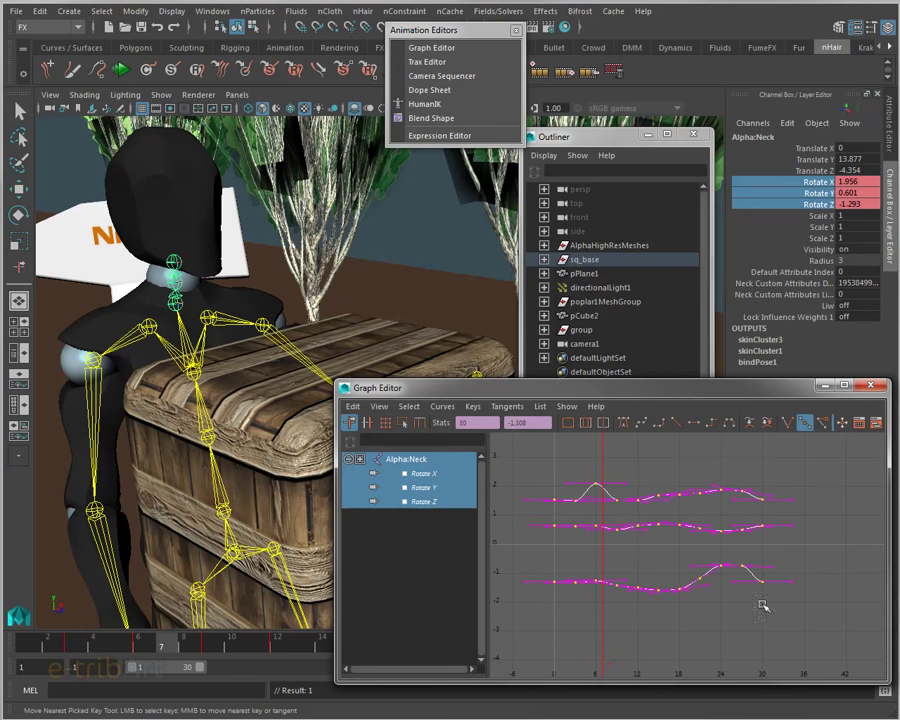
left_click(401, 422)
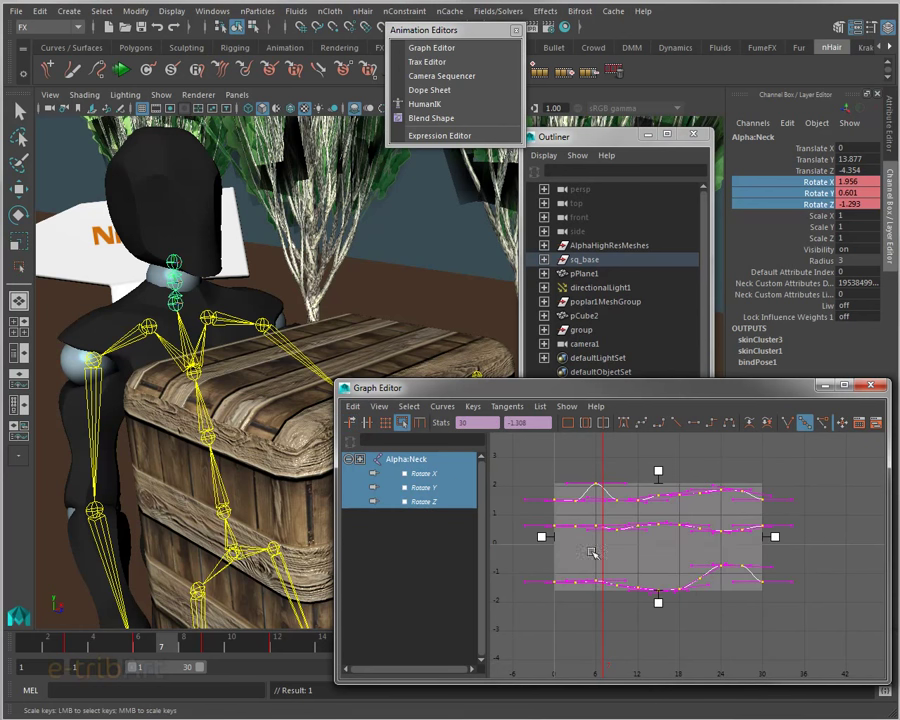
left_click(659, 470)
left_click_drag(659, 470, 660, 453)
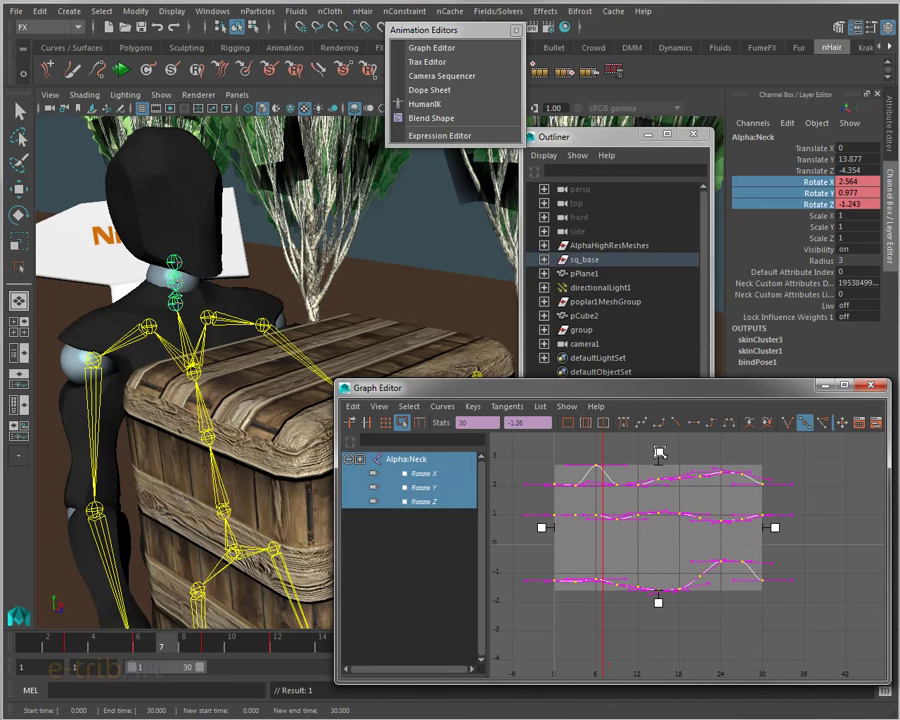
left_click_drag(660, 453, 659, 470)
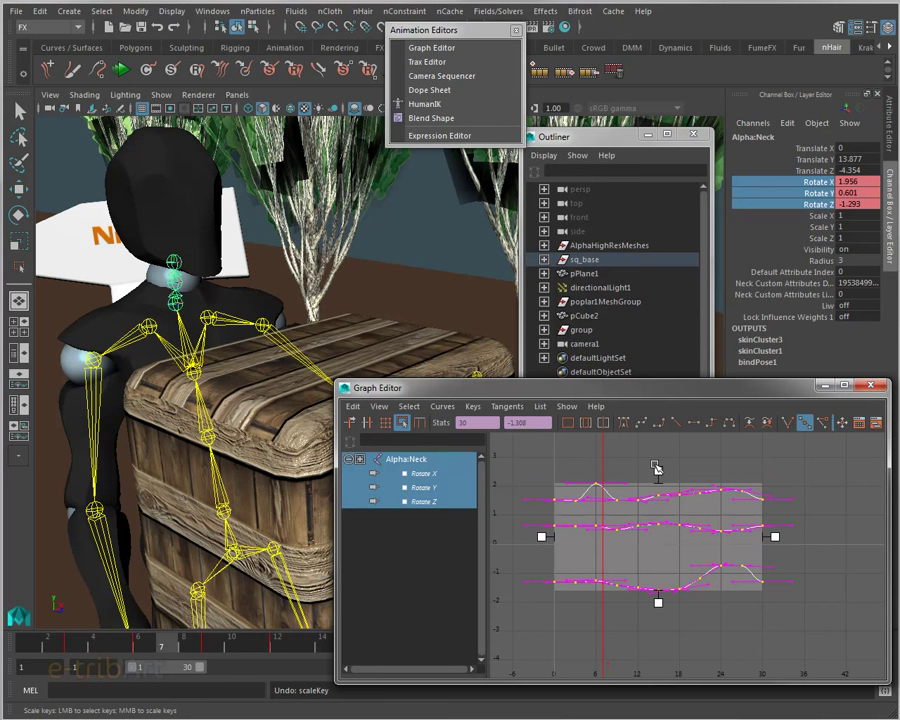
Box-select the neck keys around frame 6 and rescale their values vertically
left_click(724, 463)
left_click_drag(588, 465, 599, 592)
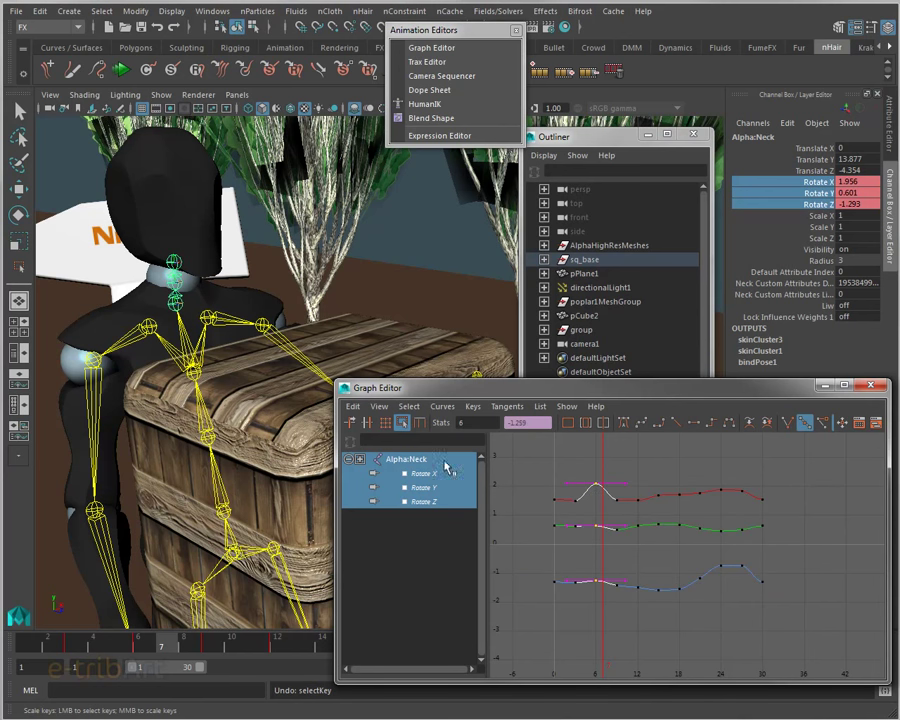
left_click_drag(592, 463, 622, 603)
left_click_drag(607, 470, 611, 474)
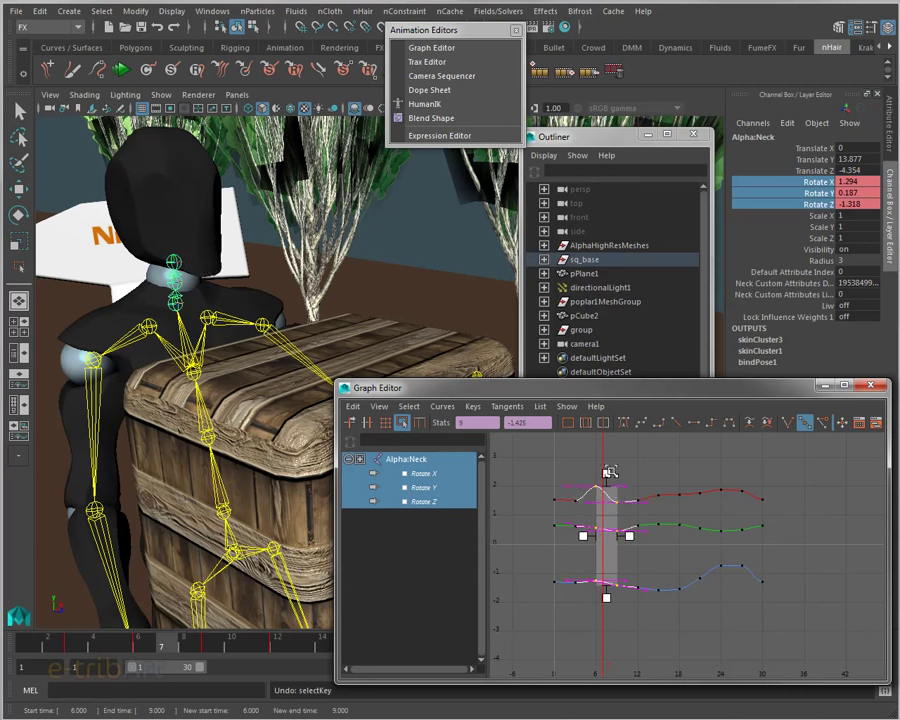
left_click_drag(611, 474, 618, 467)
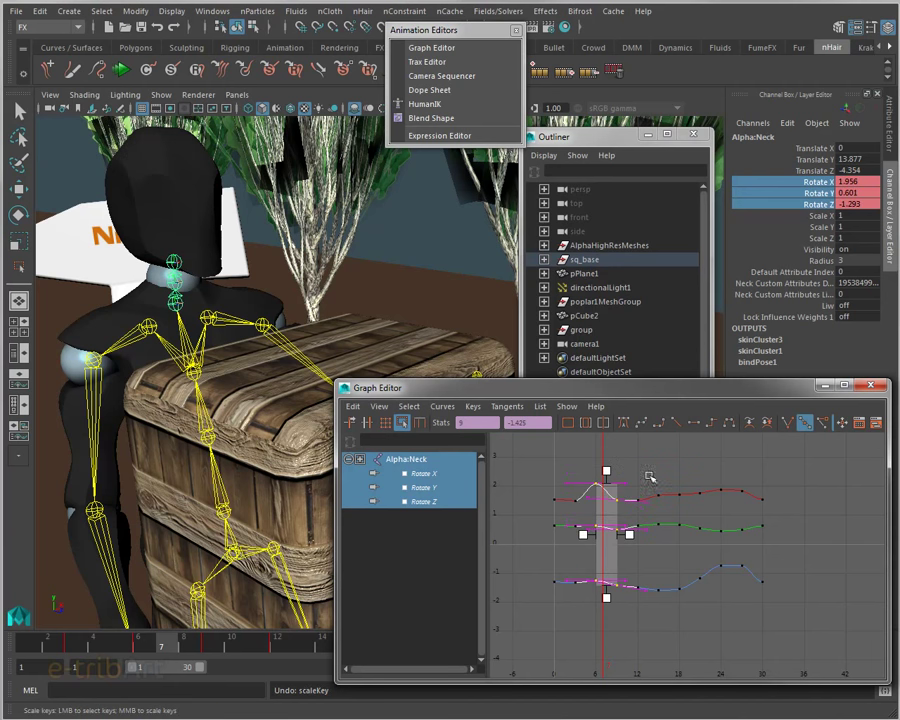
Frame all curves and select the Rotate X peak key at frame 6 with Move Nearest Picked Key
left_click(653, 542)
key("f")
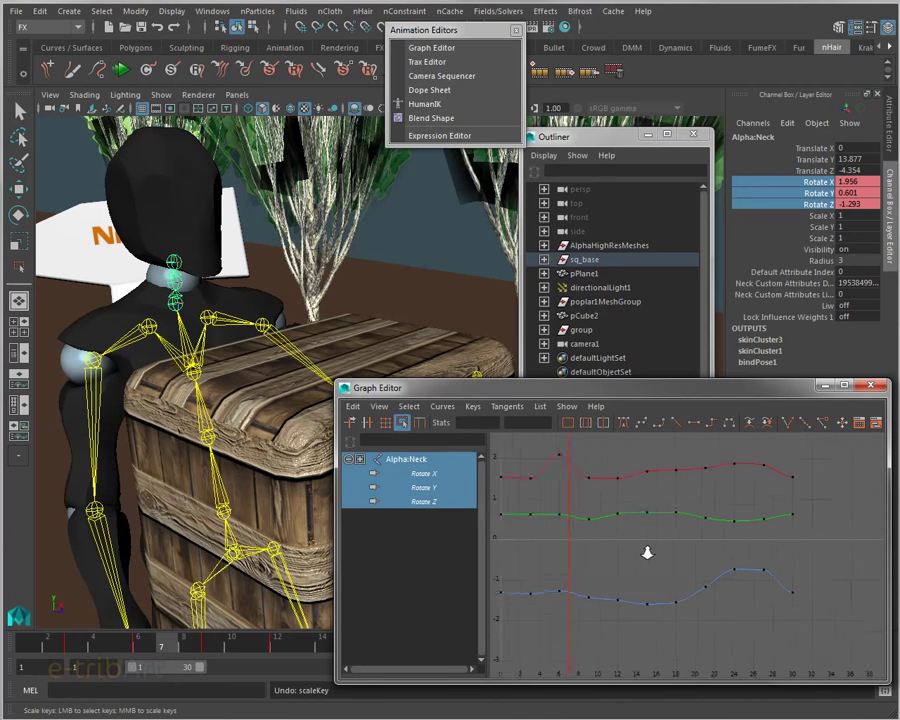
scroll(660, 562, "up", 2)
left_click(350, 422)
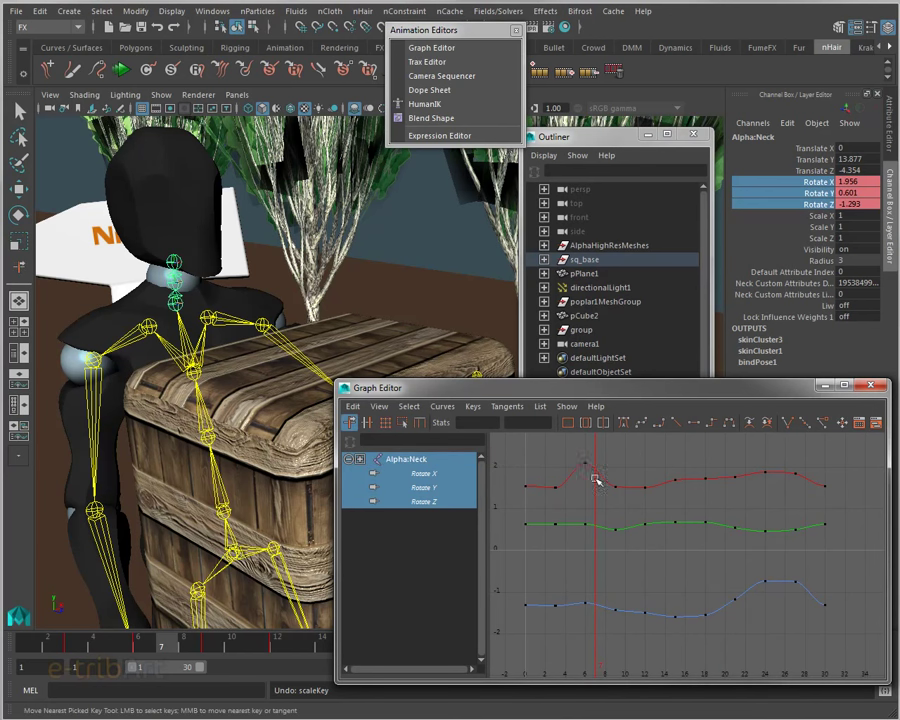
left_click(587, 467)
scroll(588, 470, "up", 3)
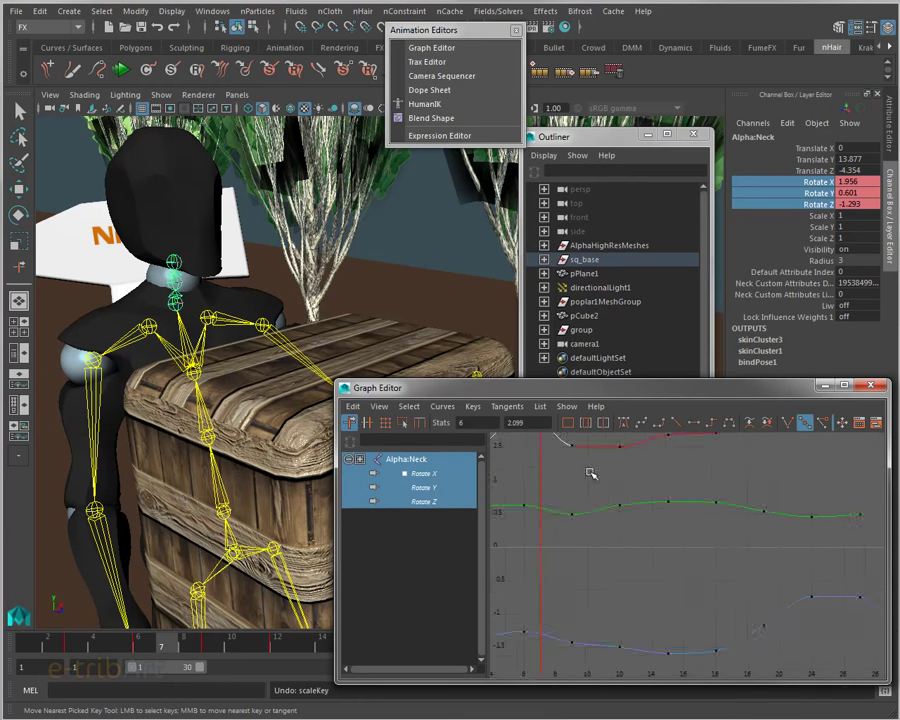
middle_click_drag(634, 544, 678, 564, "alt")
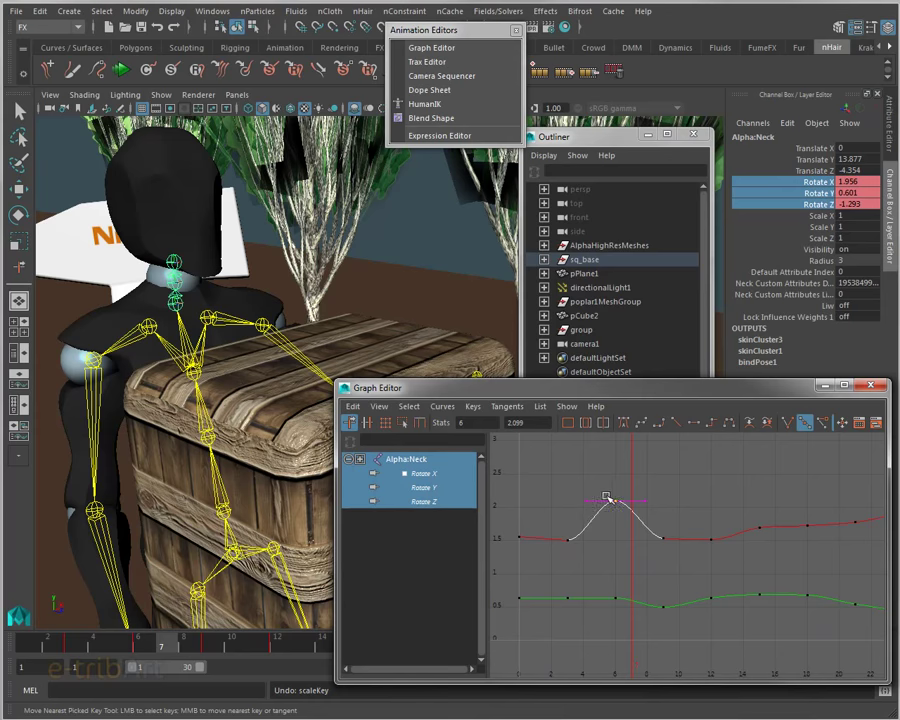
Tilt the peak key's outgoing tangent upward to change the ease after the peak
left_click(646, 501)
mouse_move(646, 501)
middle_mouse_down()
mouse_move(641, 470)
mouse_move(646, 512)
mouse_move(644, 486)
mouse_move(626, 470)
mouse_move(628, 499)
mouse_move(566, 500)
mouse_move(660, 494)
middle_mouse_up()
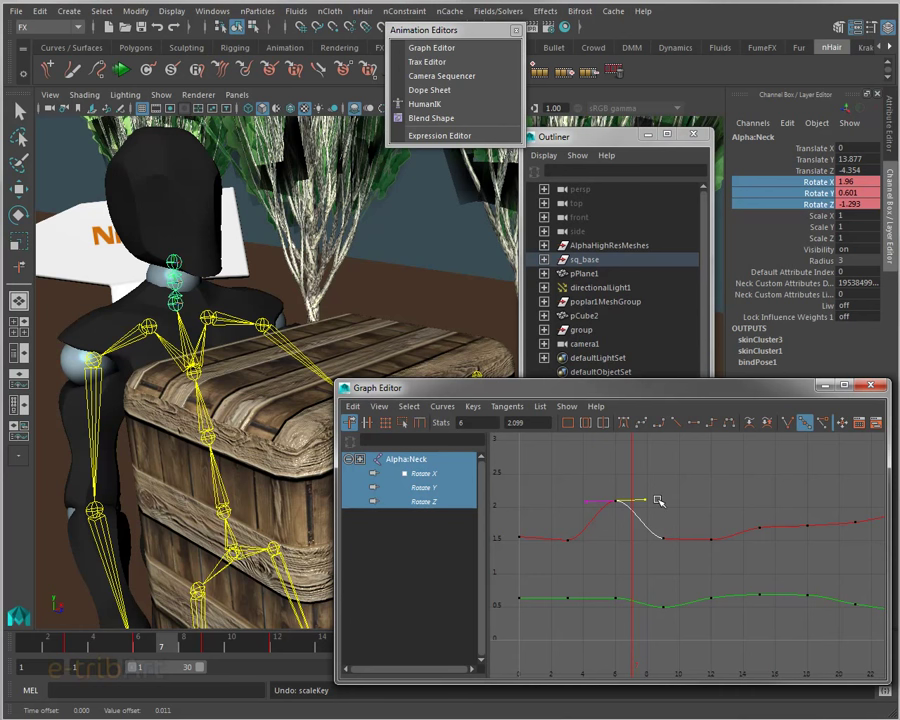
middle_click(657, 499)
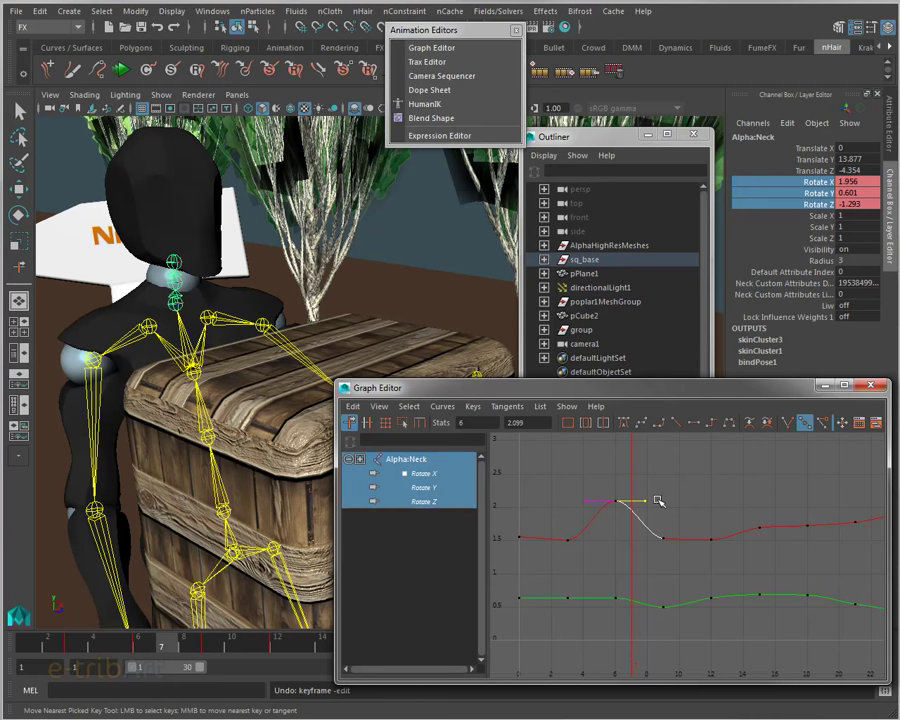
left_click_drag(633, 390, 623, 338)
scroll(612, 508, "down", 2)
scroll(578, 474, "down", 2)
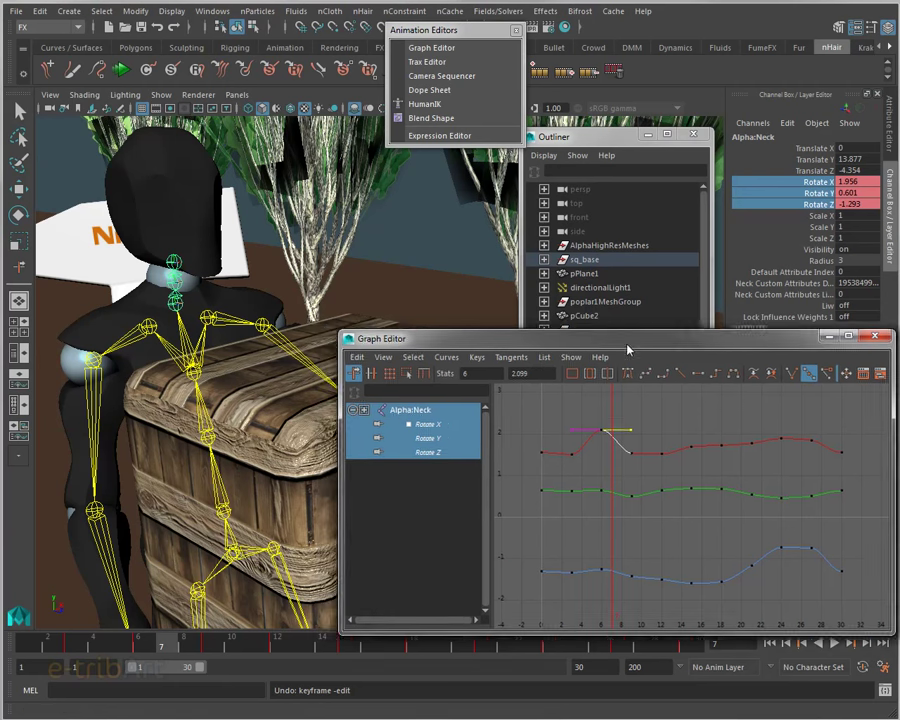
Close the Graph Editor and show the animation layers list with more room
left_click(869, 334)
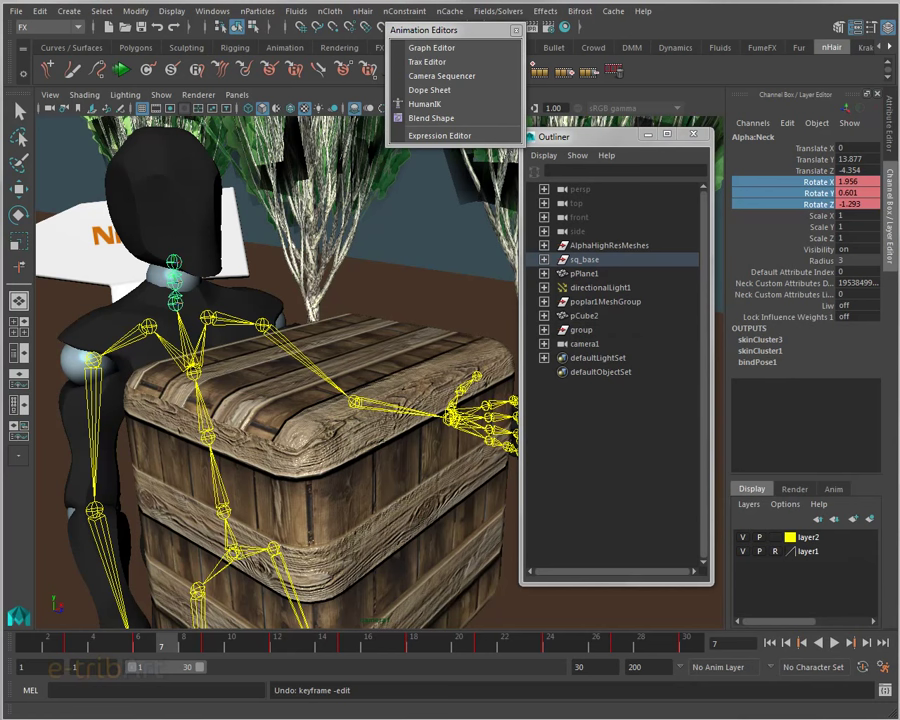
left_click(834, 489)
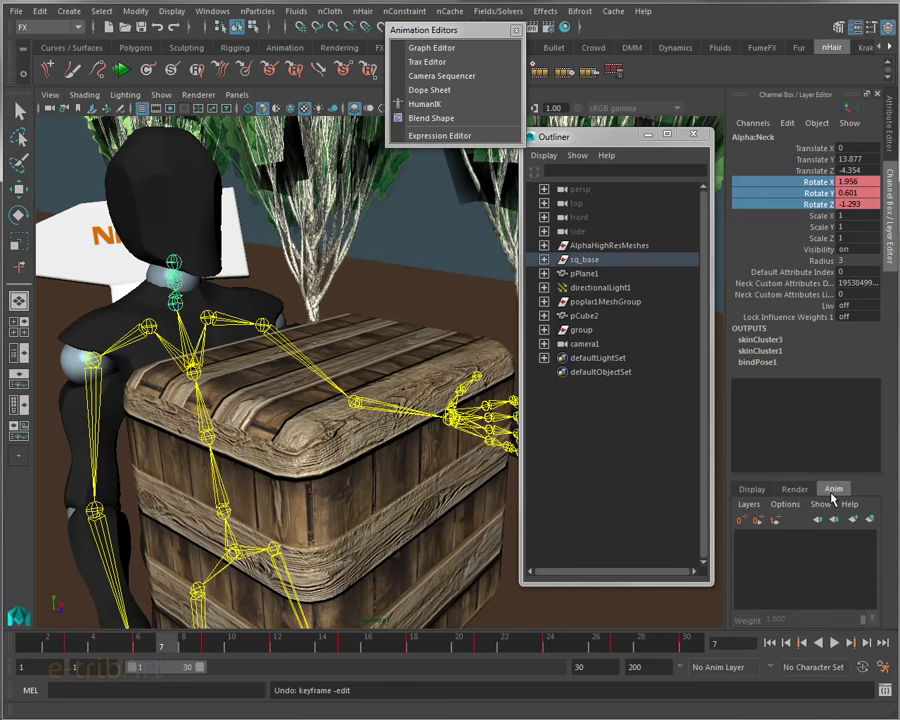
left_click_drag(824, 474, 825, 455)
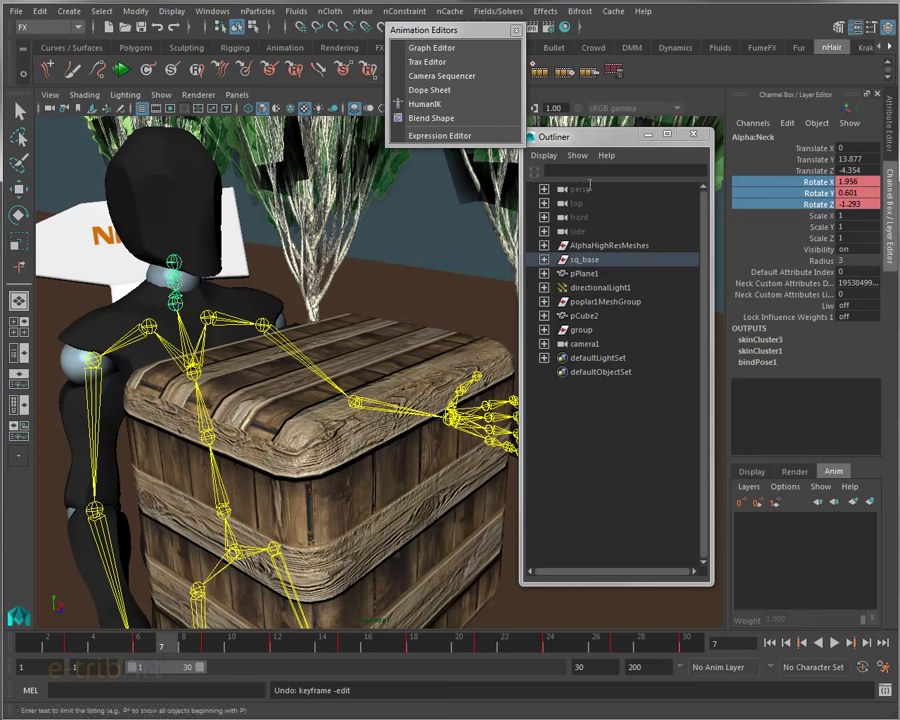
Move the Outliner aside and tumble the viewport to a side view of the character and crate
left_click_drag(598, 139, 612, 59)
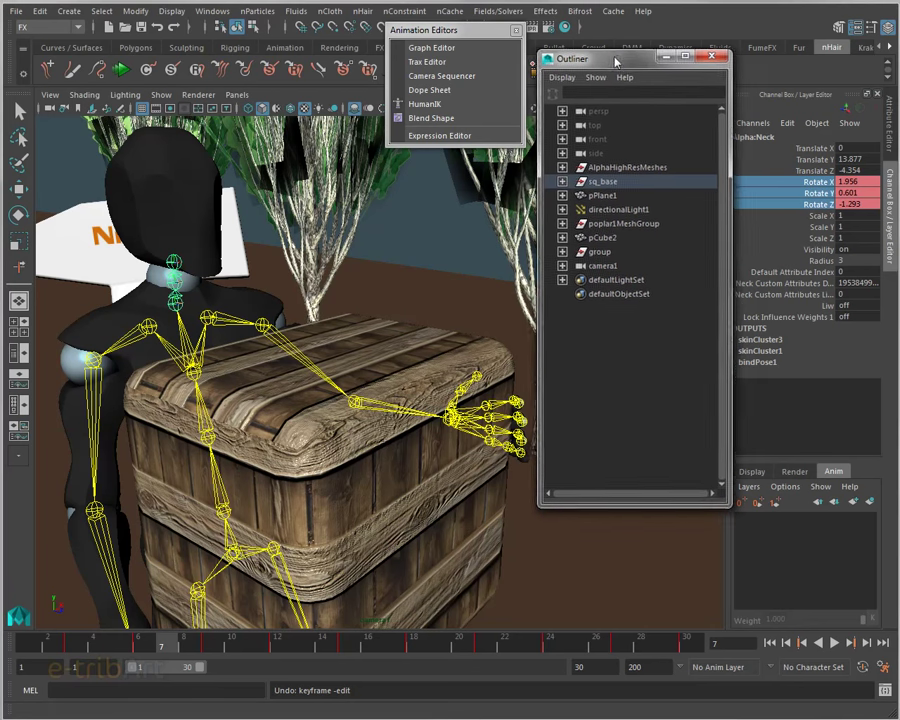
mouse_move(440, 441)
left_mouse_down("alt")
mouse_move(396, 441)
mouse_move(290, 309)
mouse_move(422, 458)
mouse_move(446, 463)
left_mouse_up("alt")
scroll(270, 325, "down", 3)
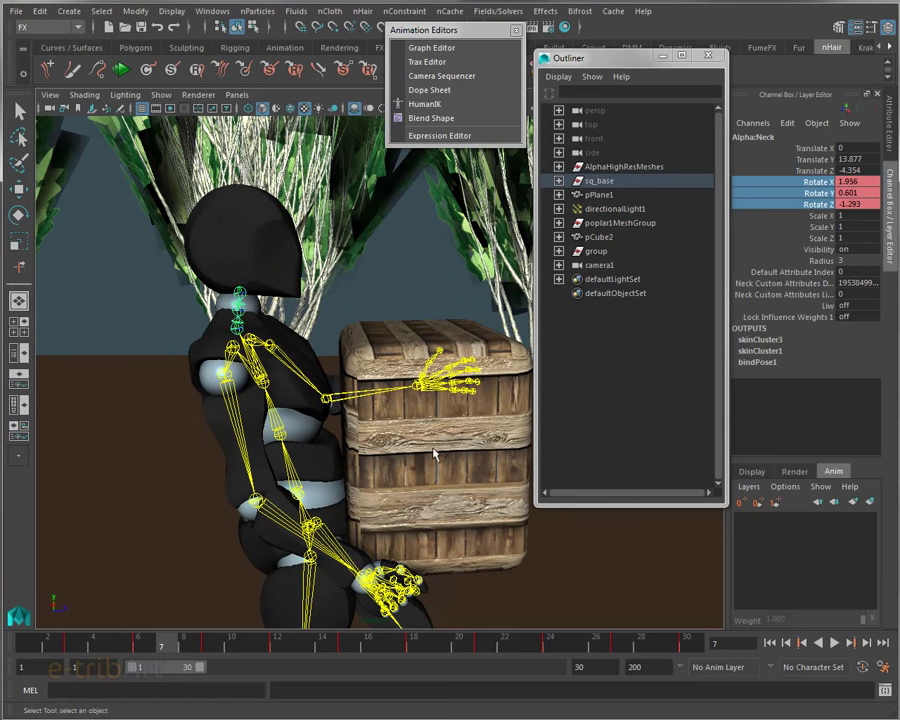
left_click_drag(446, 463, 383, 452, "alt")
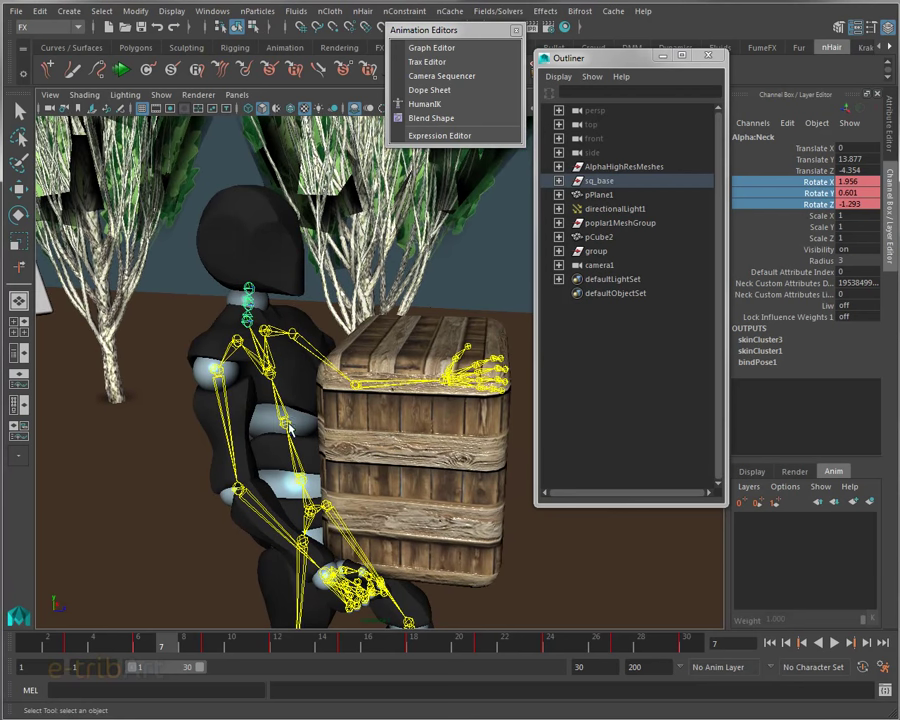
left_click(286, 466)
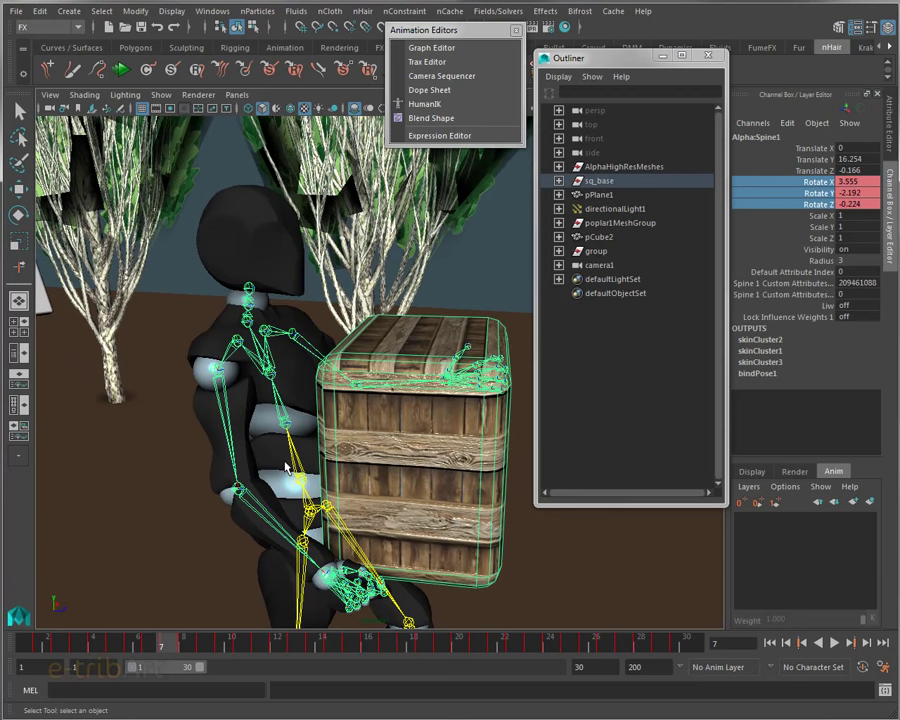
Select the Alpha:Spine joint and widen the Channel Box to show its rotations
left_click_drag(640, 58, 622, 60)
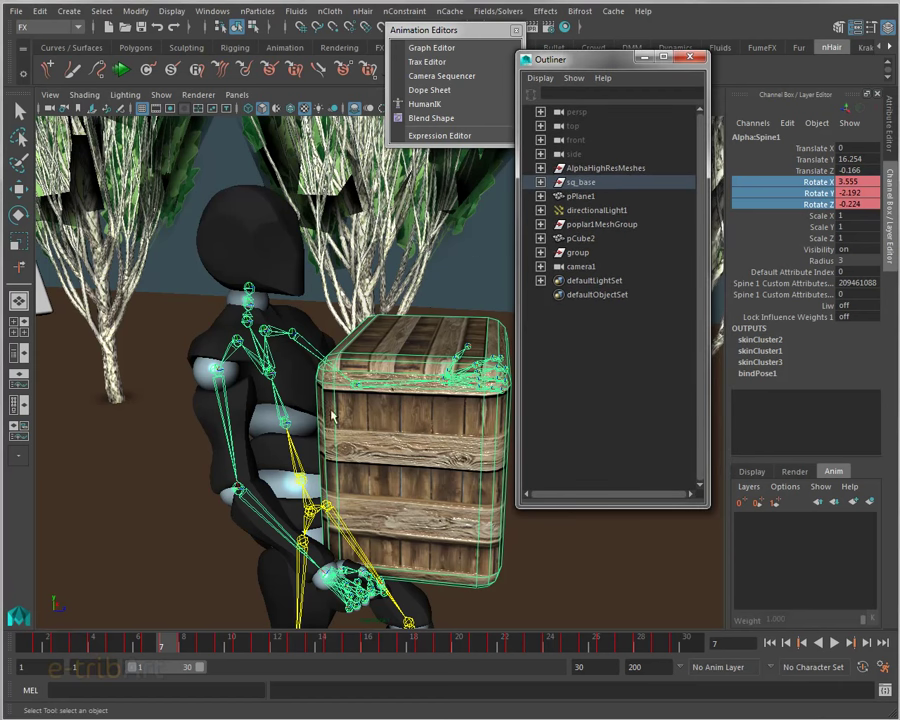
left_click(294, 499)
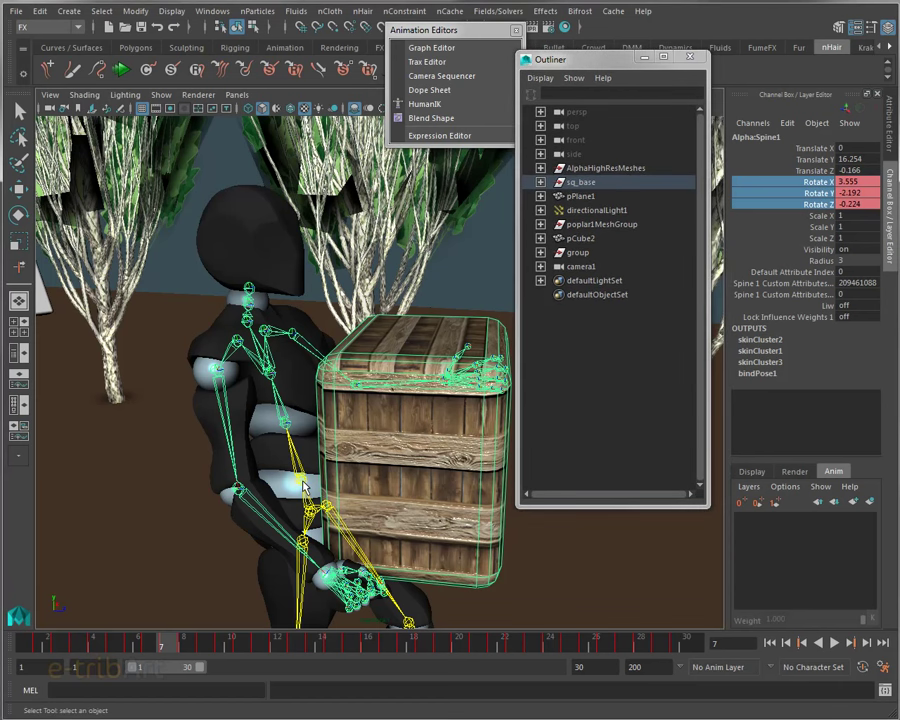
left_click(285, 420)
left_click(300, 509)
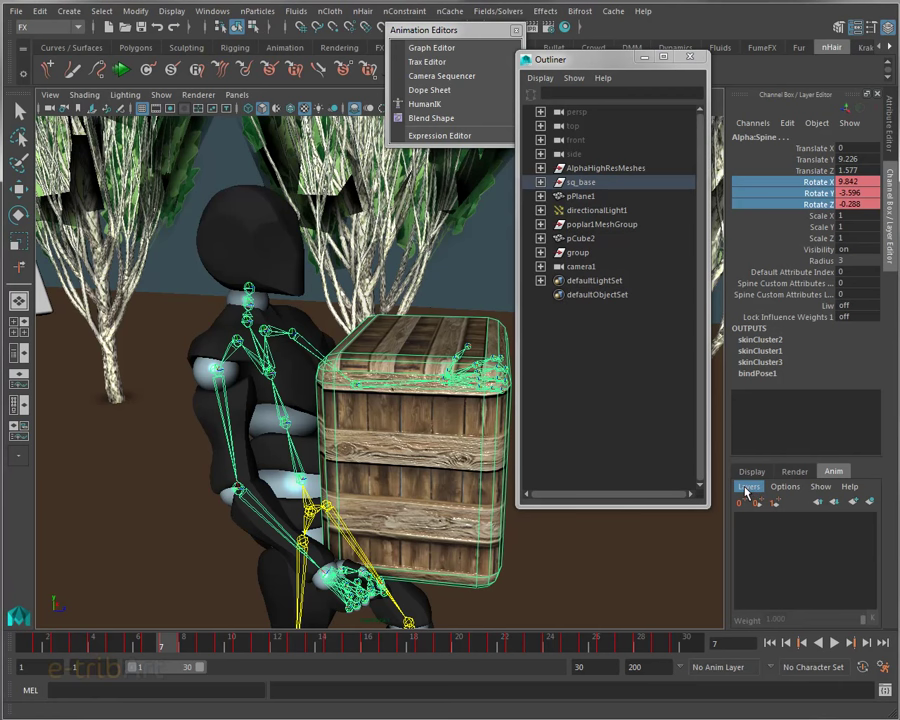
left_click_drag(727, 485, 591, 480)
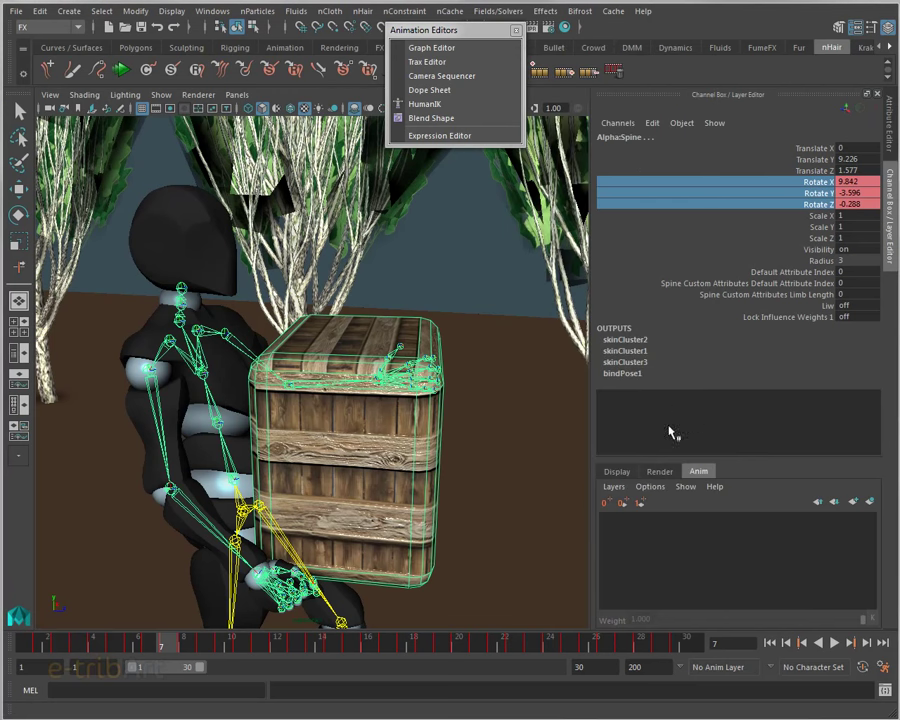
Create AnimLayer1 from the selected spine joint via Create Layer from Selected and make it active
left_click(616, 488)
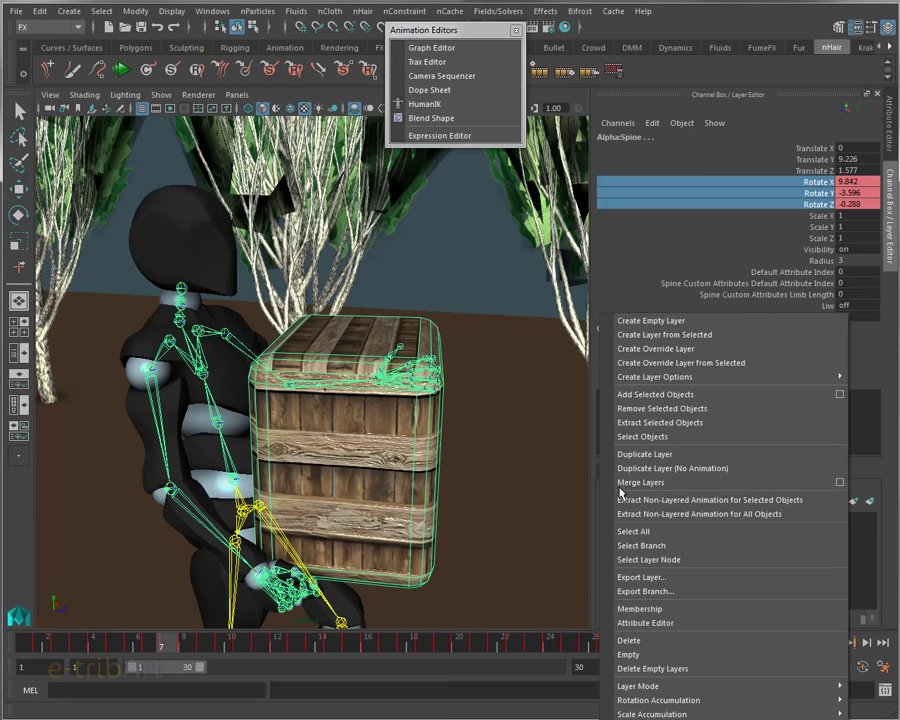
left_click(645, 321)
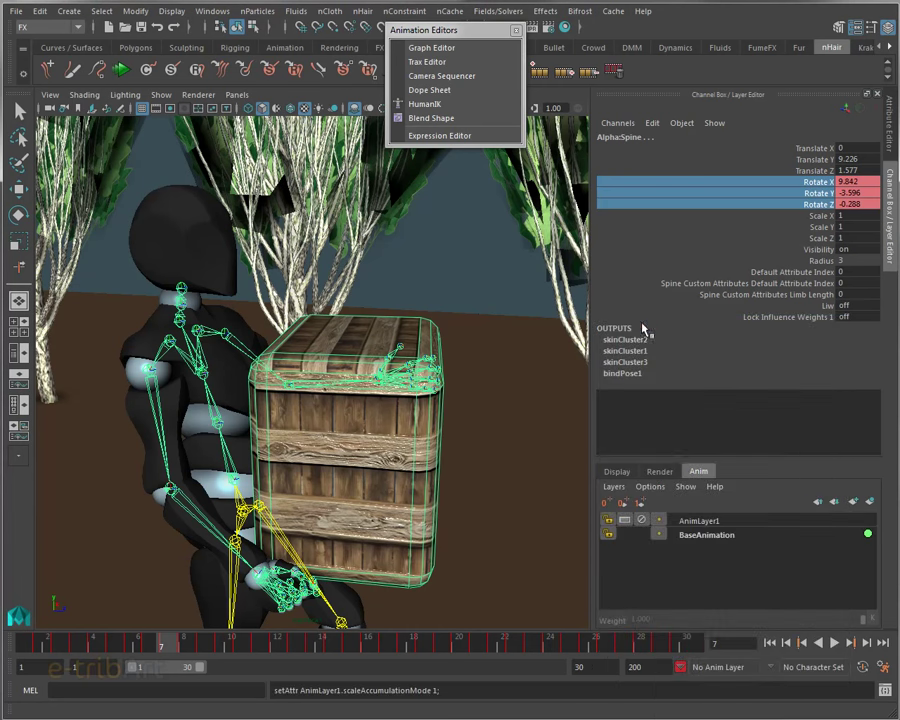
left_click(698, 523)
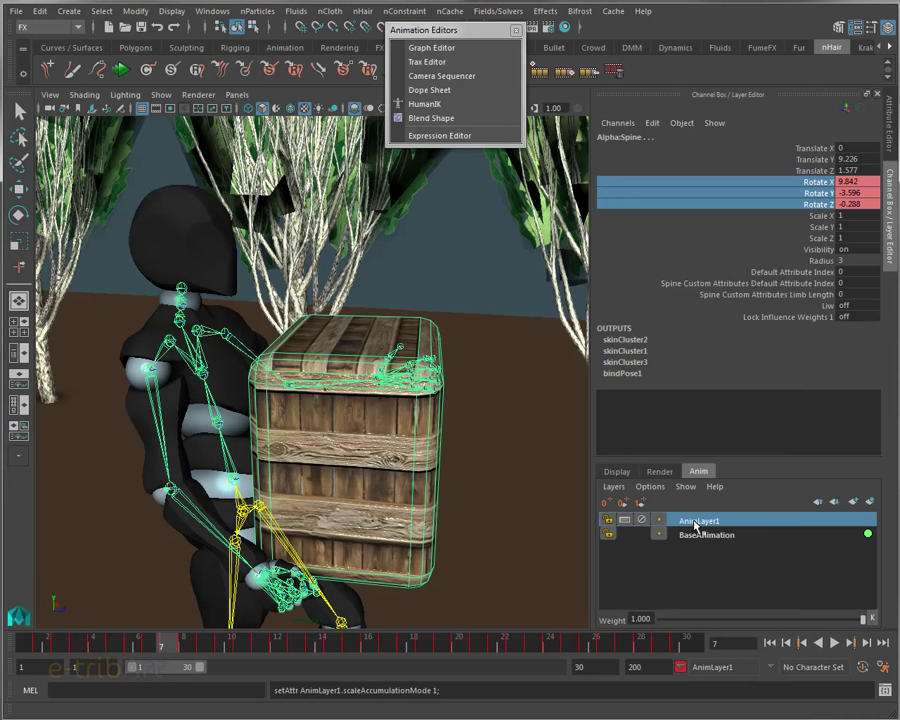
left_click(700, 536)
left_click(698, 523)
right_click(687, 521)
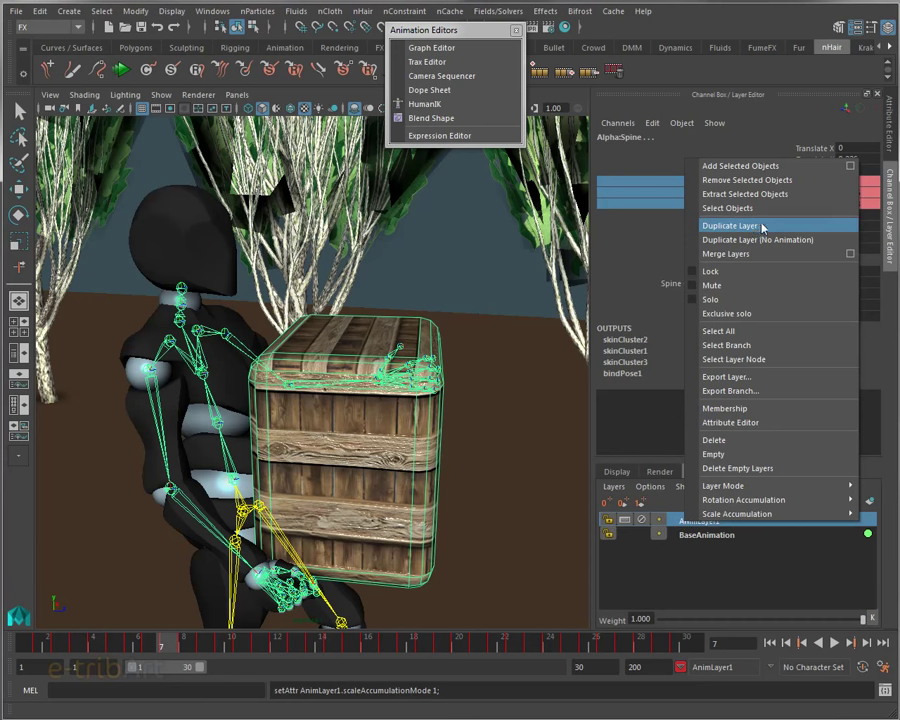
left_click(678, 524)
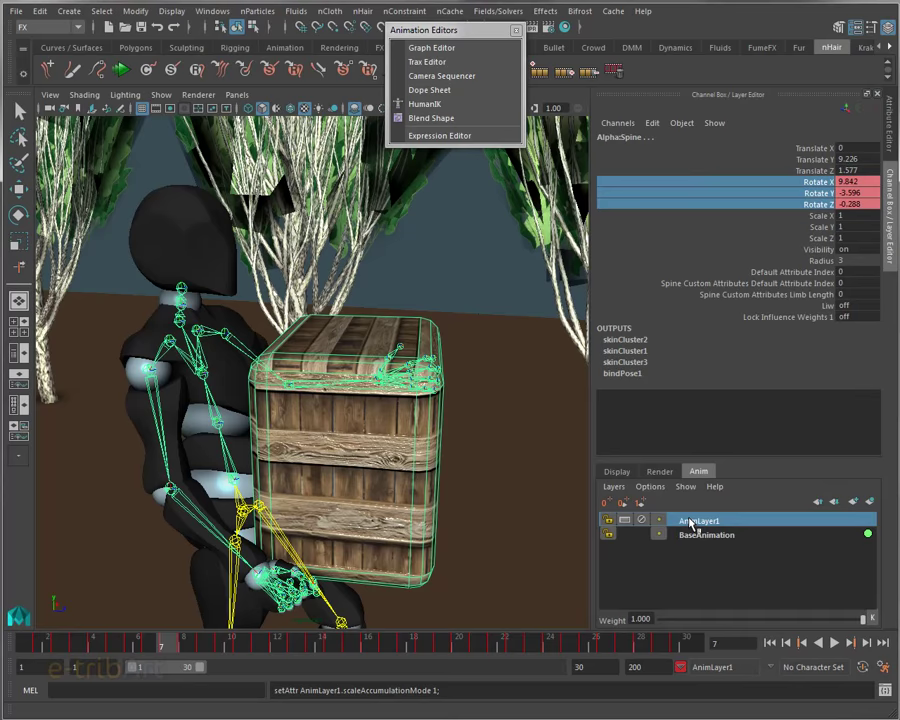
left_click(620, 490)
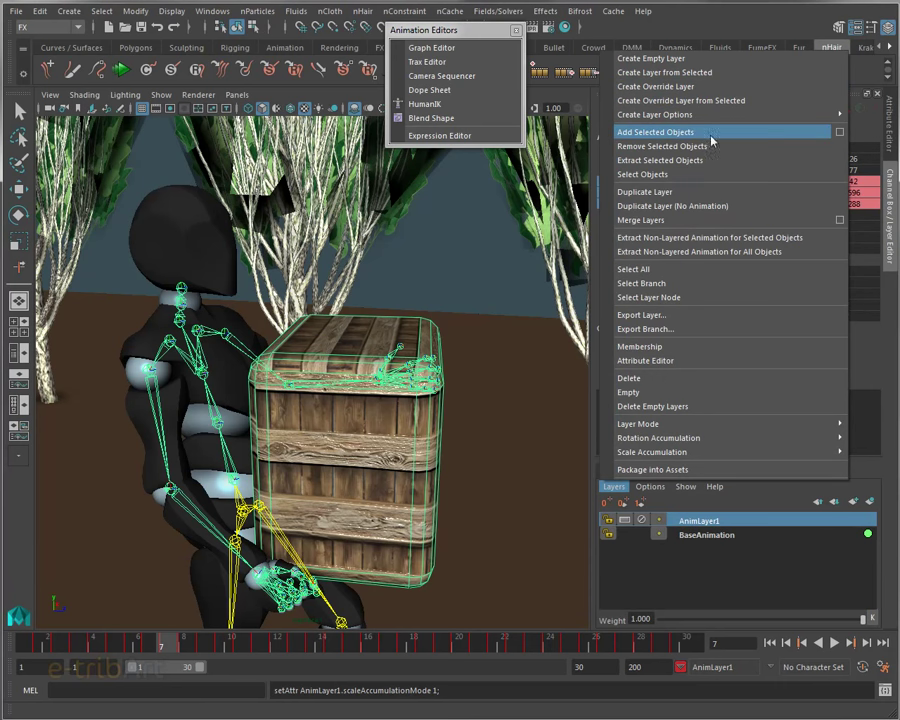
Add the spine joint's rotate channels to AnimLayer1 with Include set to From Channel Box
left_click(839, 132)
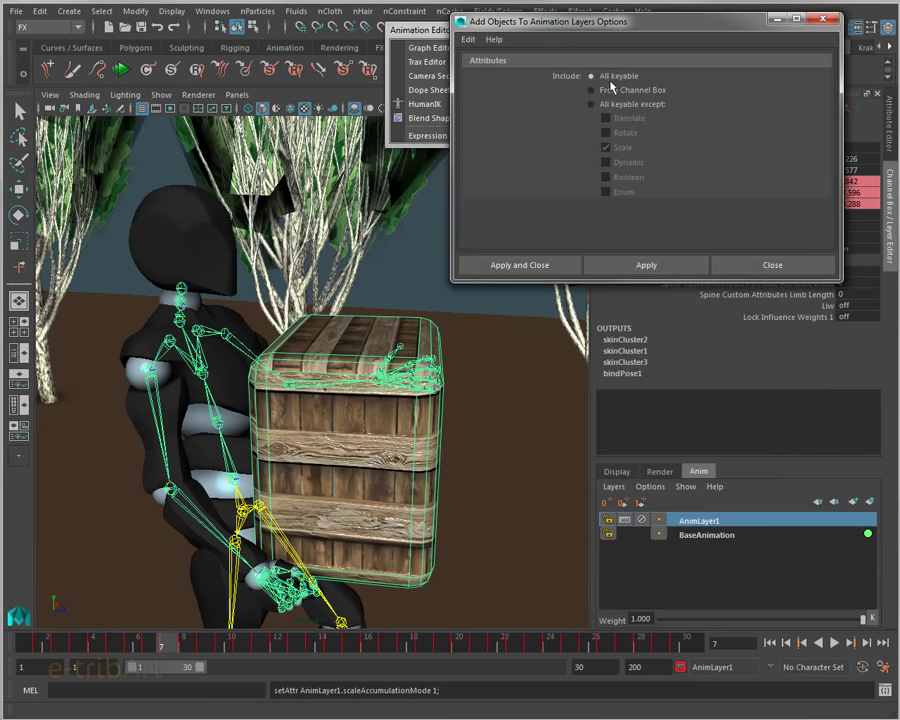
left_click_drag(487, 22, 311, 26)
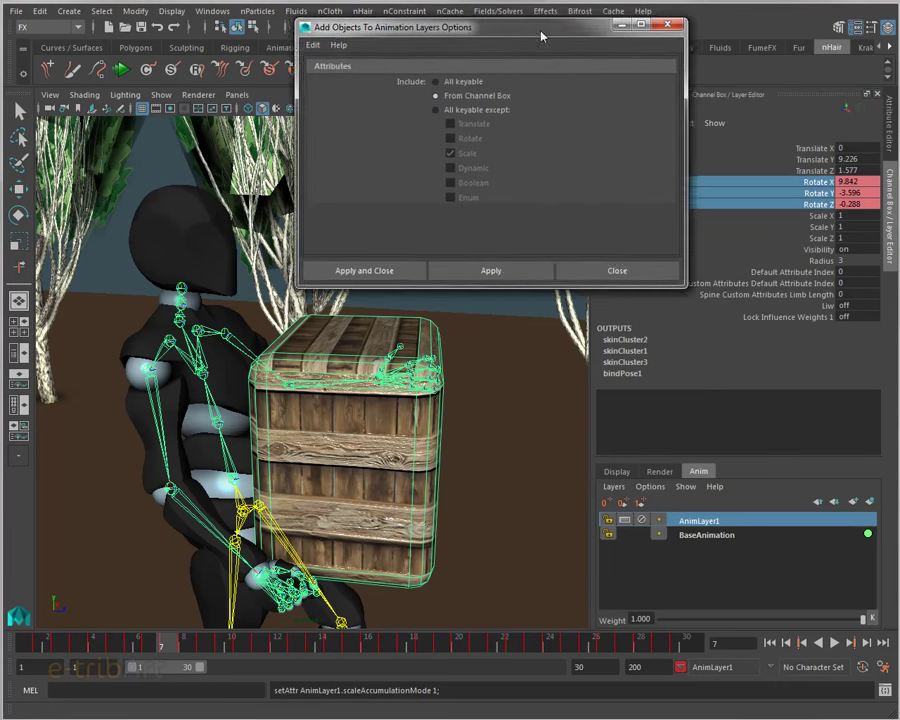
left_click(441, 271)
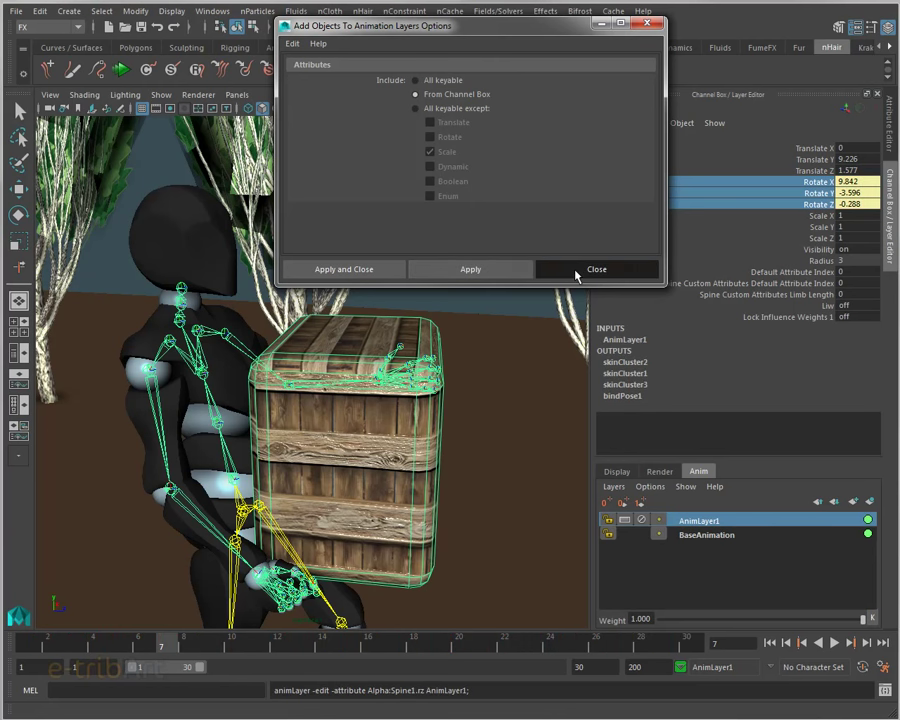
left_click(576, 271)
Rename AnimLayer1 to Anim_dos and bring the time slider back to frame 1
double_click(699, 521)
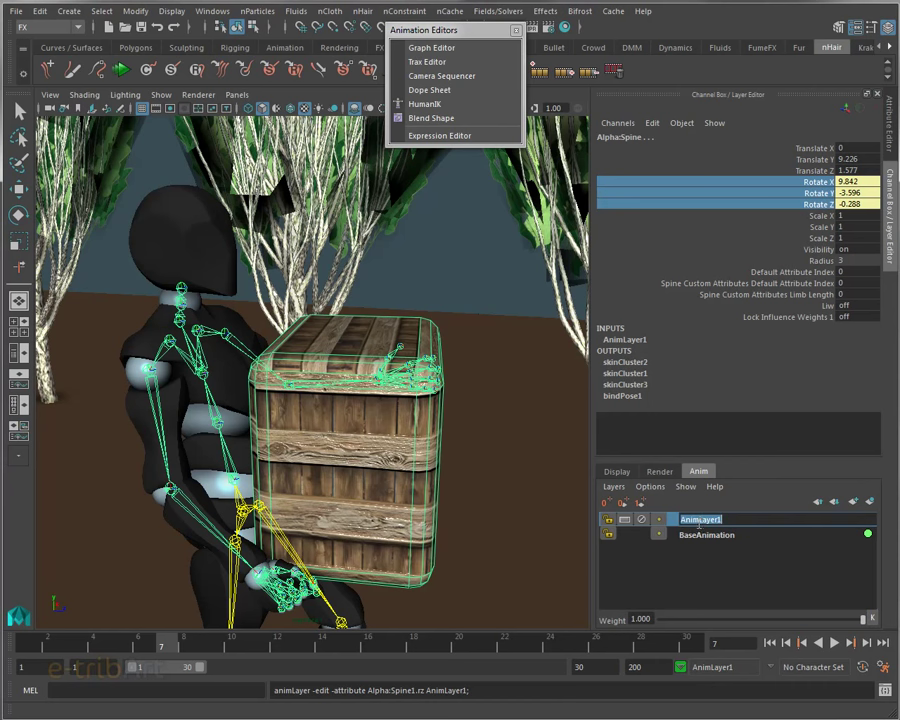
left_click_drag(699, 521, 777, 522)
key("BackSpace")
type("Anim_dos")
key("Return")
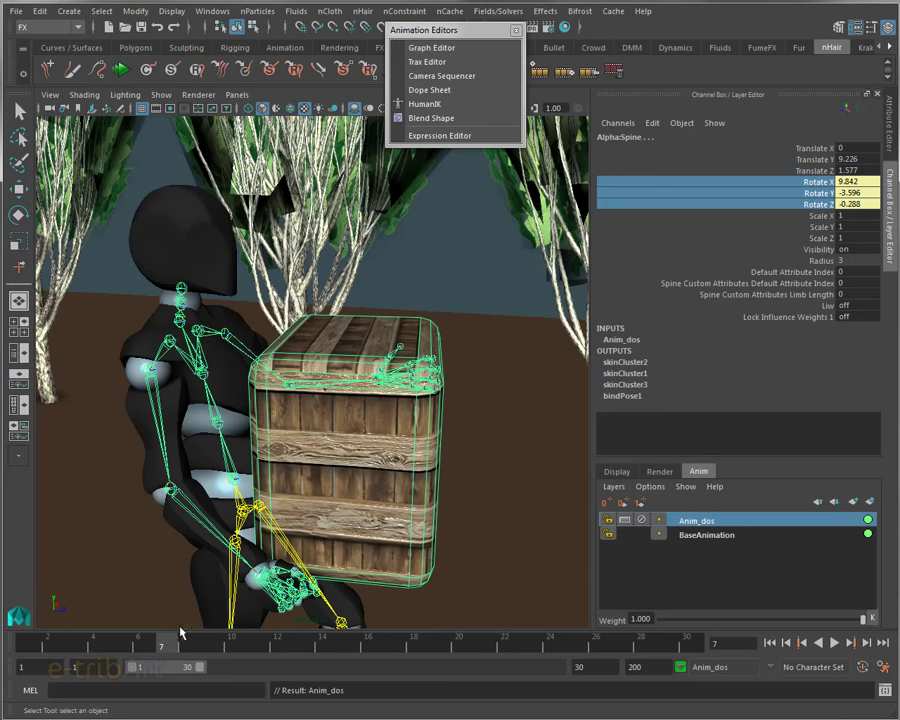
left_click_drag(155, 648, 25, 648)
middle_click_drag(120, 537, 287, 537, "alt")
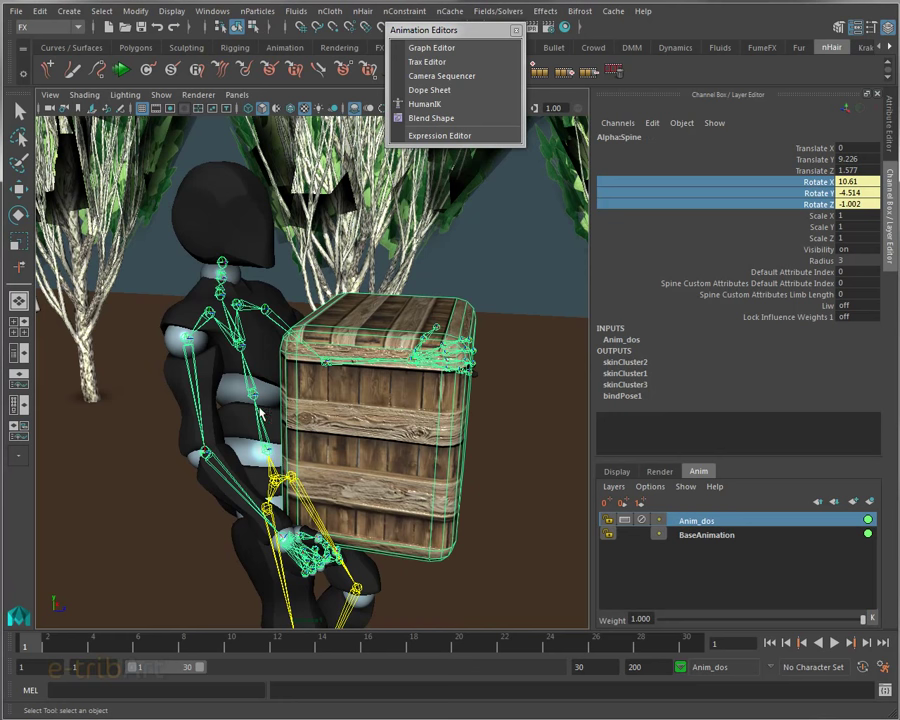
Select the lower spine joint, key its rotate channels, and turn on auto keyframing
left_click(130, 425)
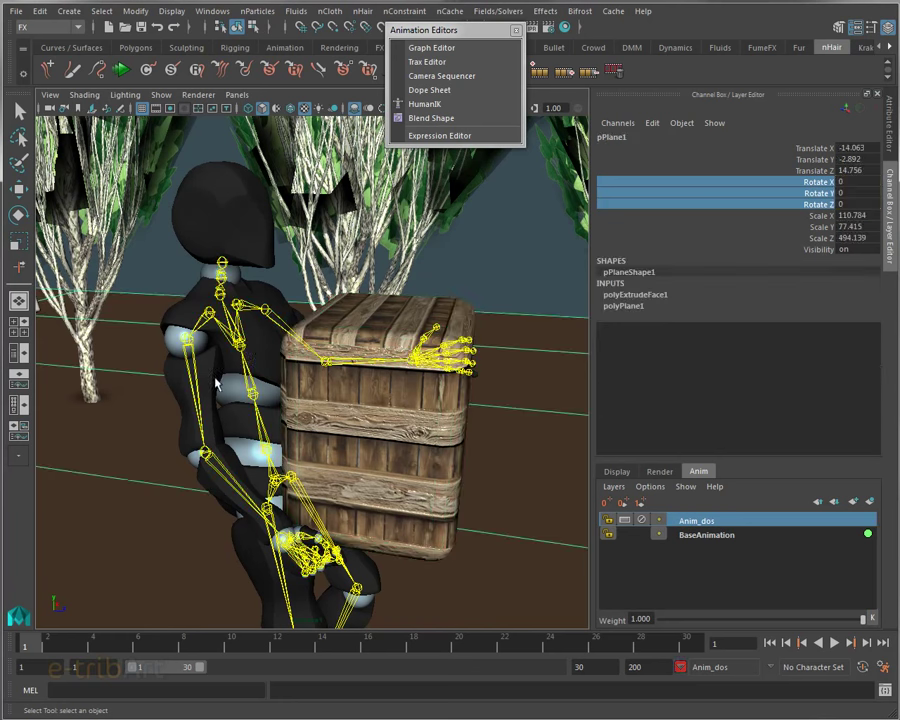
left_click(245, 366)
left_click(255, 414)
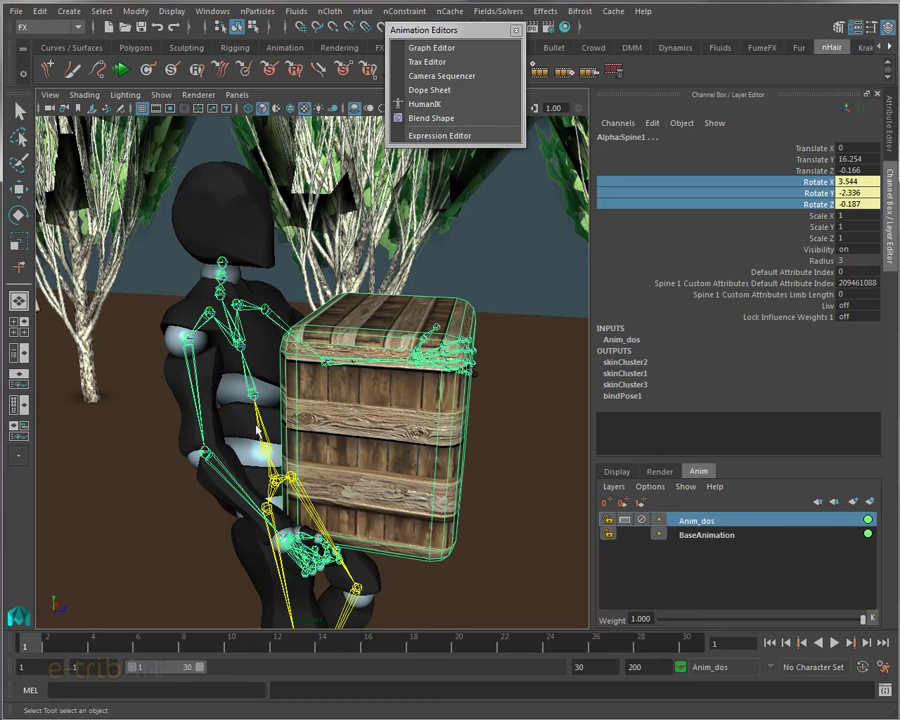
left_click(266, 466)
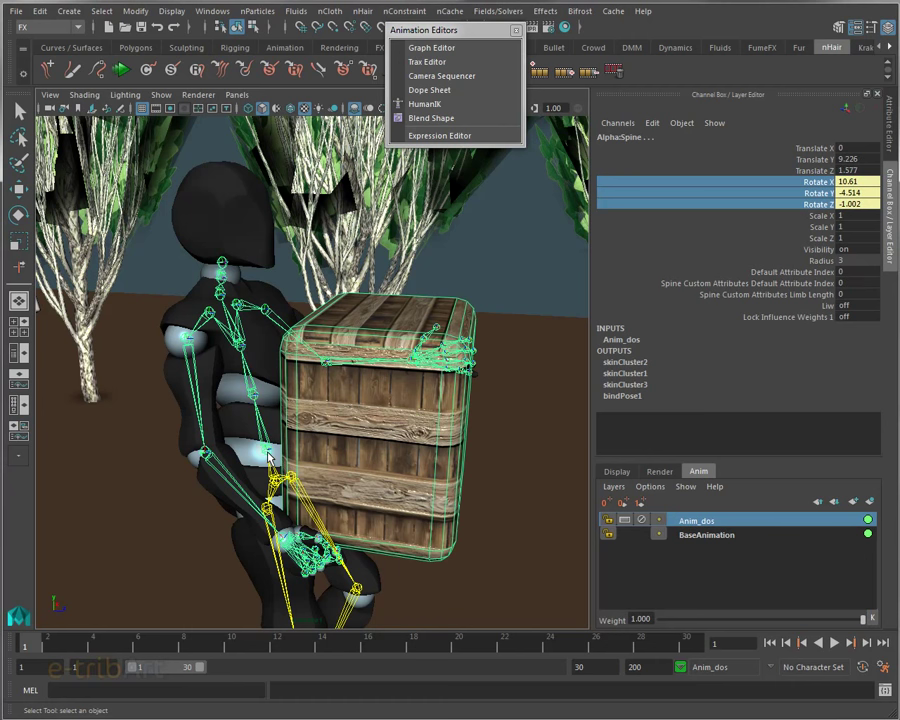
right_click(813, 189)
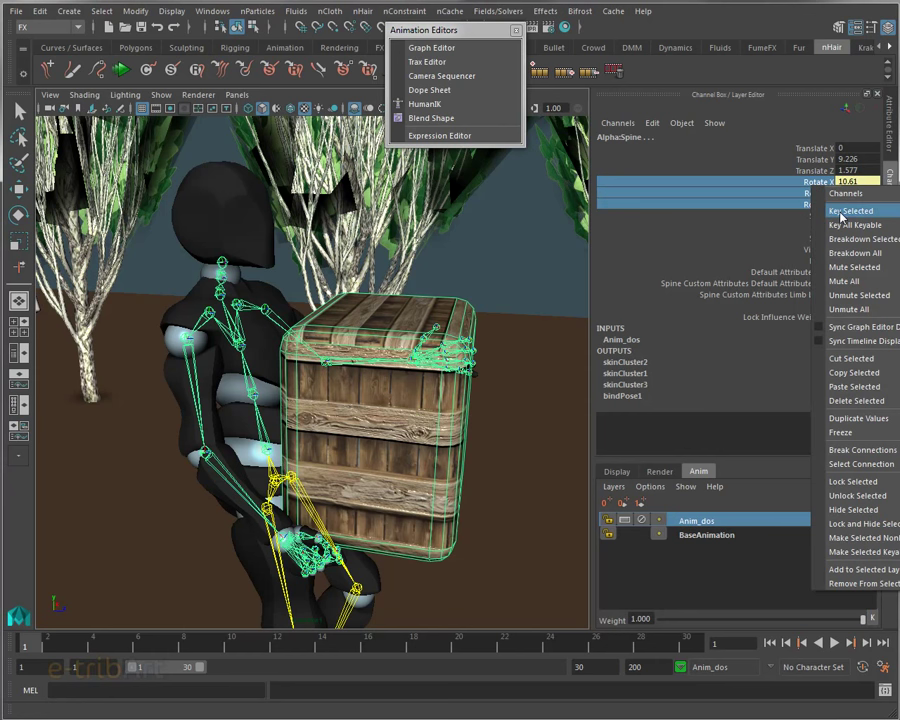
left_click(843, 212)
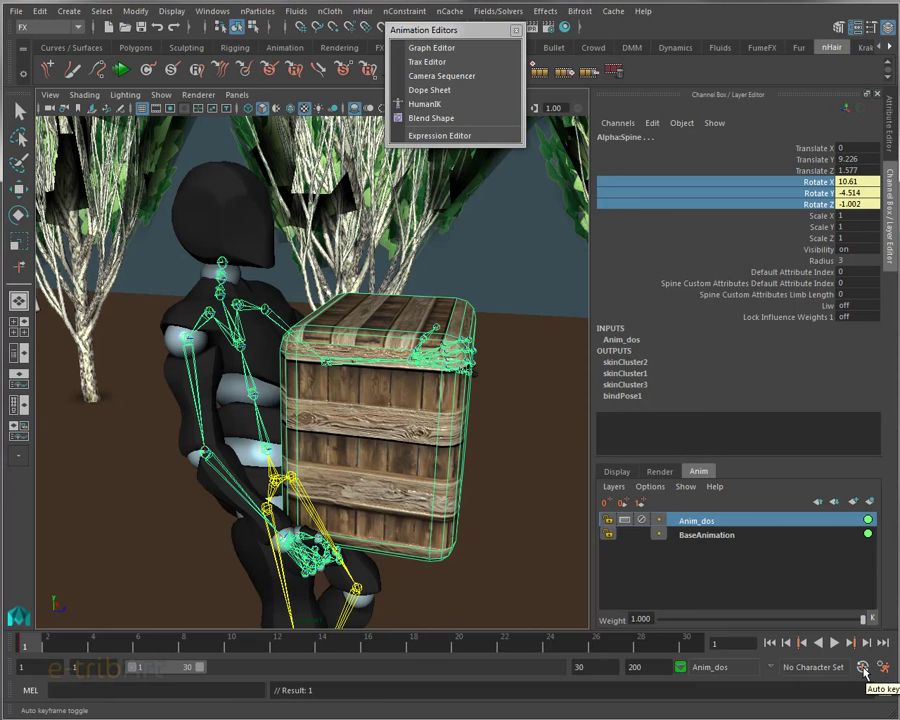
left_click(864, 668)
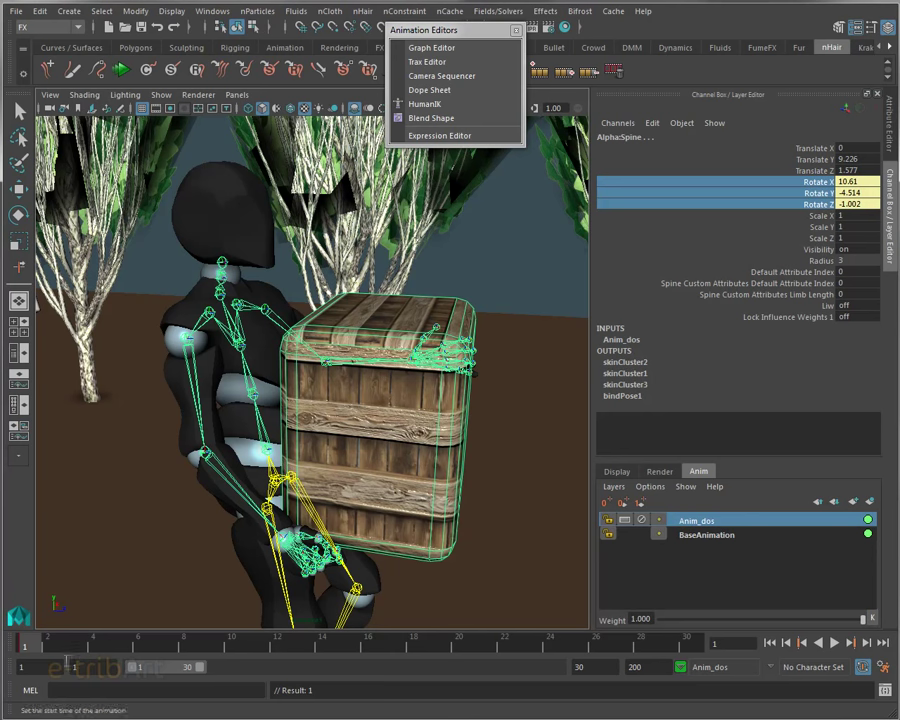
Lean the Spine joint forward to Rotate X 30.705 and key it at frame 10
left_click_drag(33, 655, 227, 663)
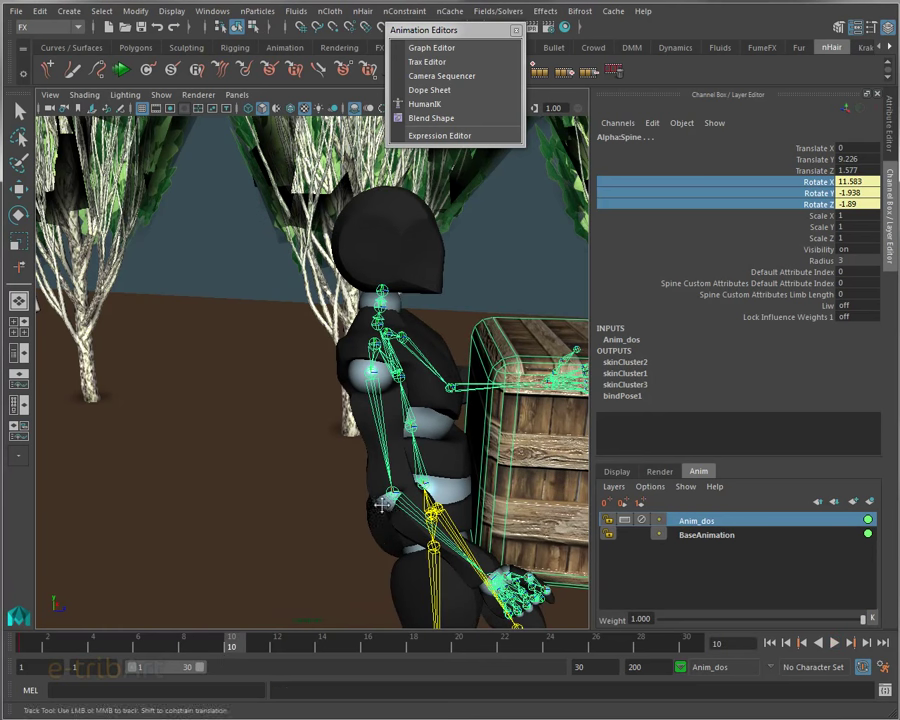
left_click_drag(385, 510, 210, 487, "alt")
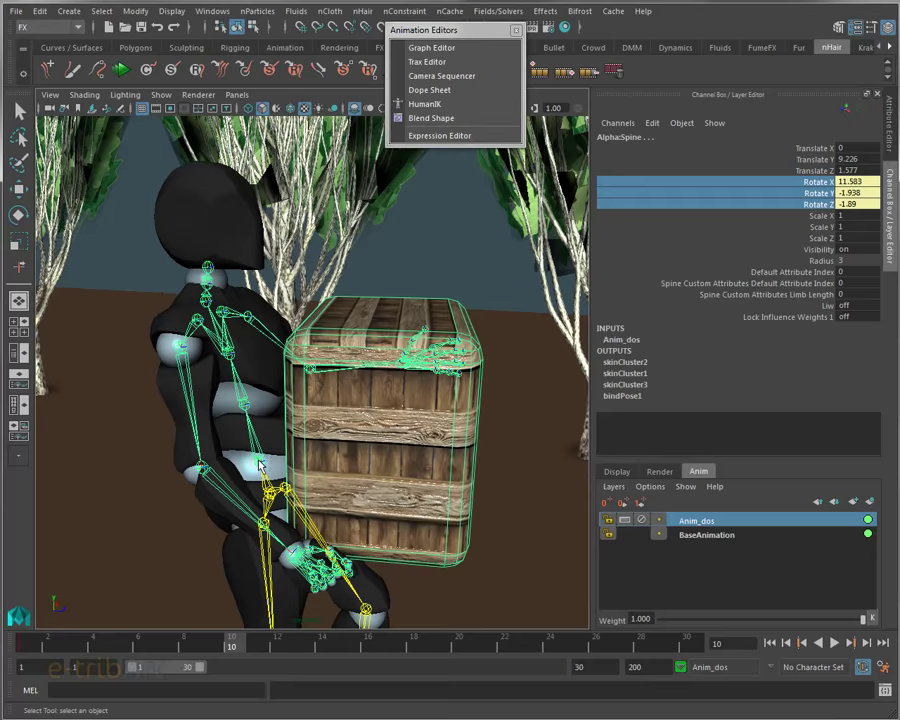
key("e")
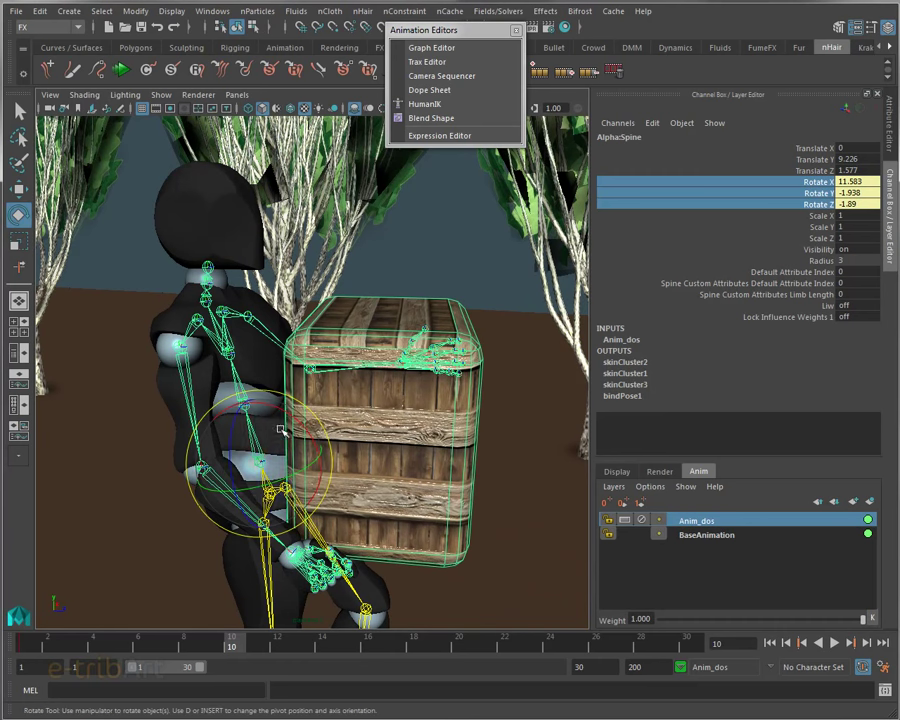
left_click_drag(287, 410, 300, 425)
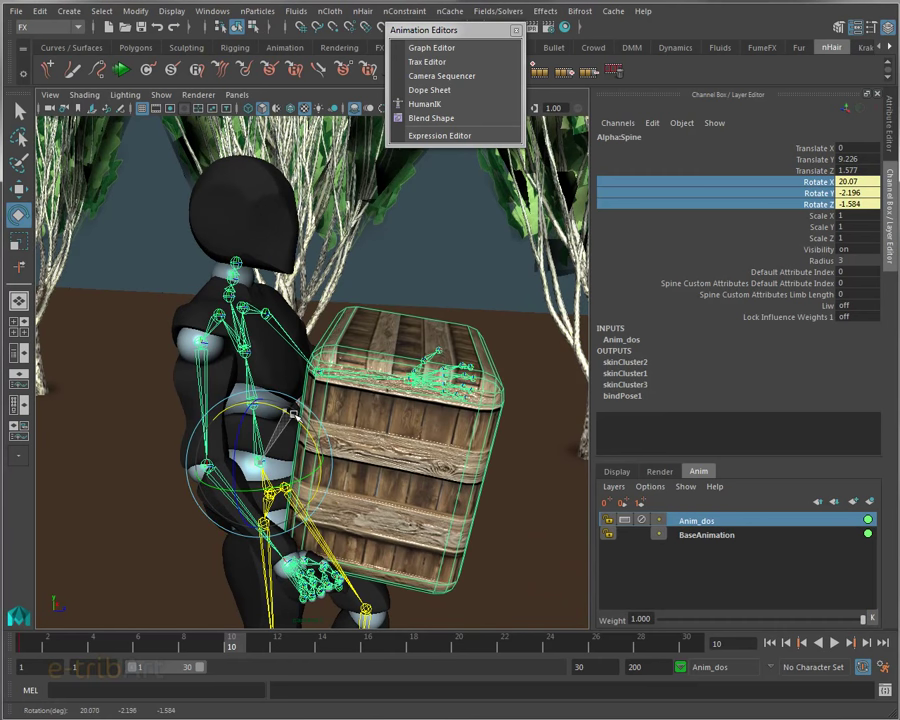
key("shift+e")
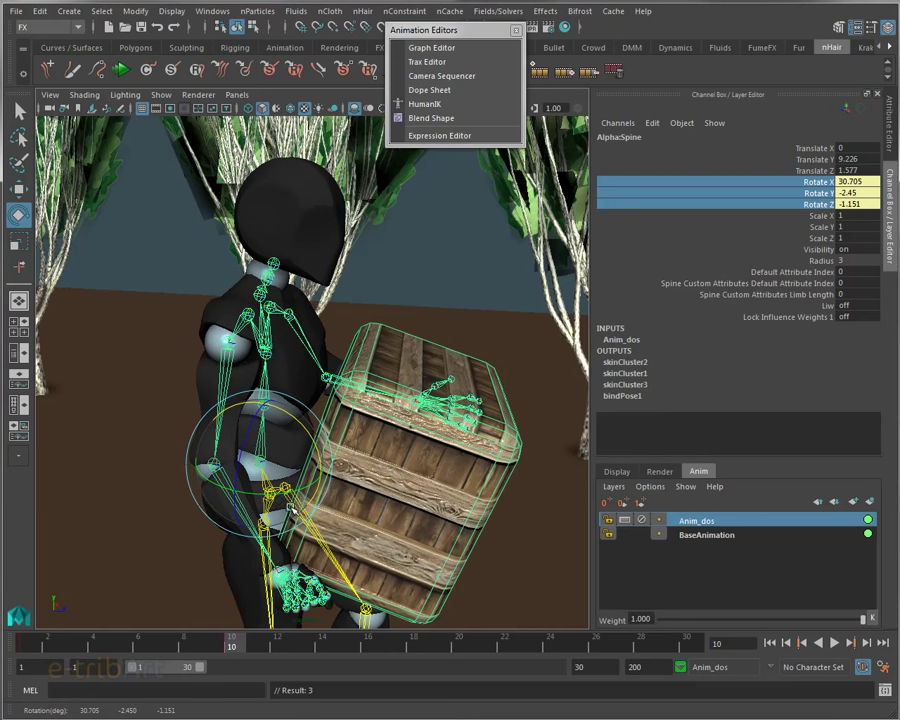
Scrub between frames 1 and 10 and orbit around the character to review the lean
mouse_move(231, 650)
left_mouse_down()
mouse_move(26, 652)
mouse_move(140, 650)
mouse_move(234, 662)
left_mouse_up()
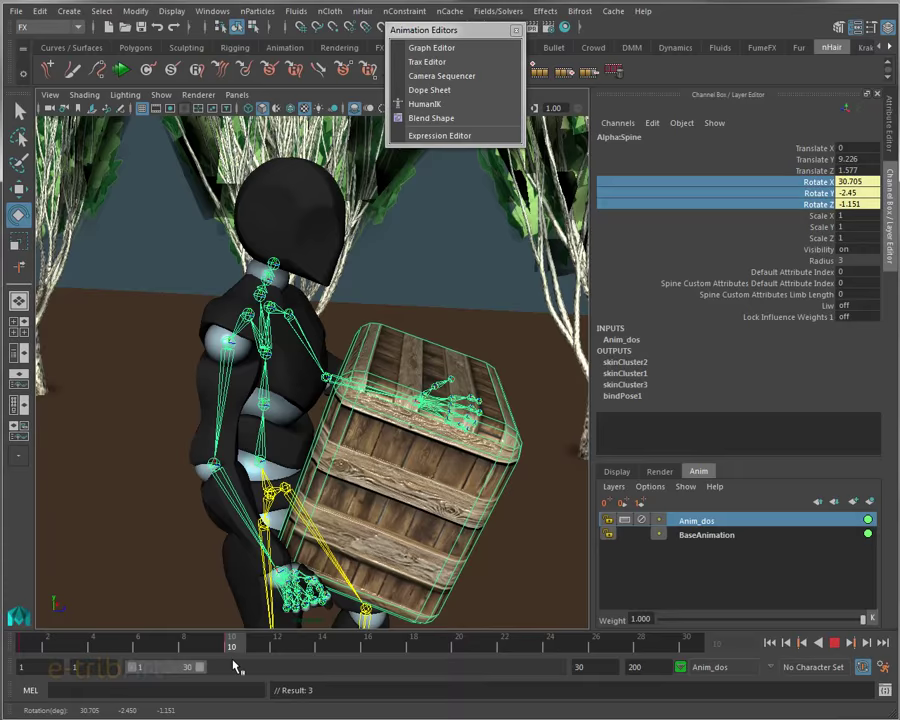
mouse_move(239, 385)
left_mouse_down("alt")
mouse_move(288, 540)
mouse_move(350, 547)
left_mouse_up("alt")
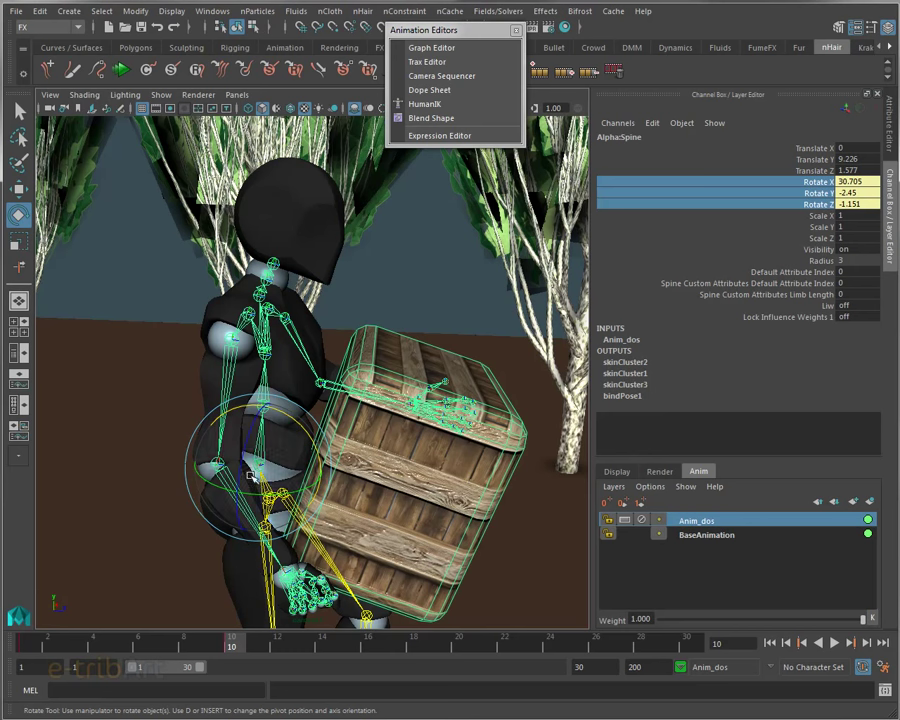
left_click_drag(232, 648, 24, 648)
mouse_move(166, 478)
left_mouse_down("alt")
mouse_move(220, 487)
mouse_move(155, 345)
mouse_move(148, 354)
left_mouse_up("alt")
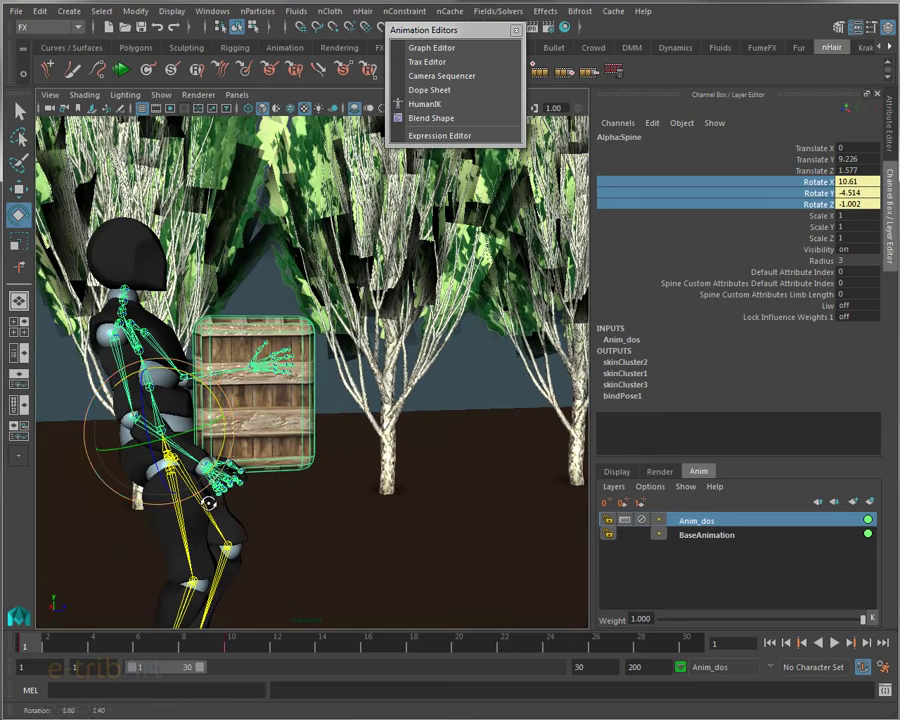
mouse_move(26, 649)
left_mouse_down()
mouse_move(207, 648)
mouse_move(230, 656)
left_mouse_up()
mouse_move(257, 596)
left_mouse_down("alt")
mouse_move(280, 492)
mouse_move(279, 549)
mouse_move(245, 555)
mouse_move(272, 536)
left_mouse_up("alt")
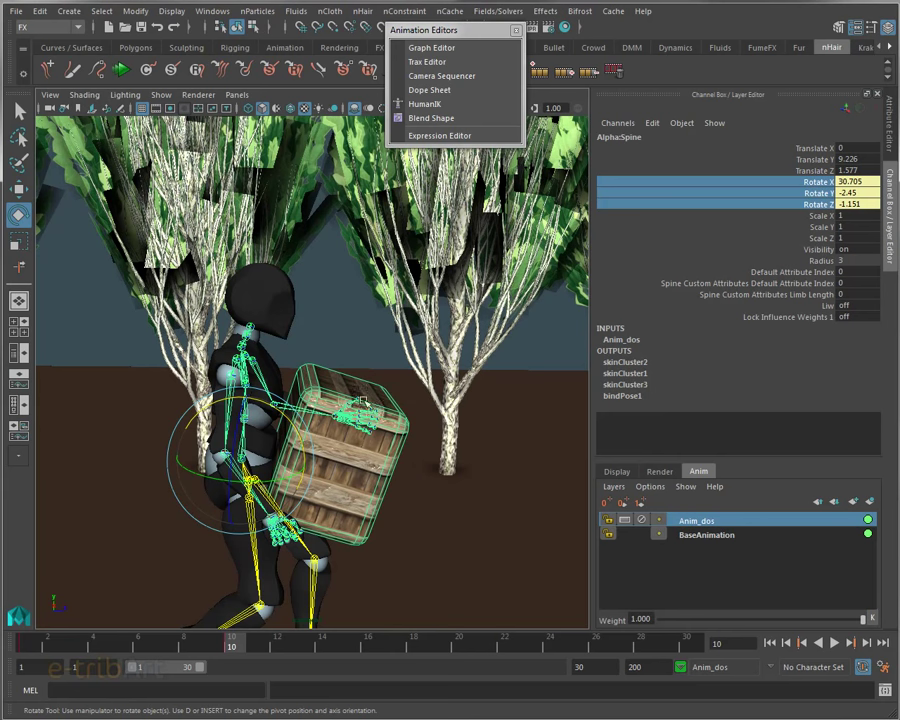
At frame 8, bend Spine1 forward to Rotate X 16.242 and scrub to review the motion
left_click(289, 393)
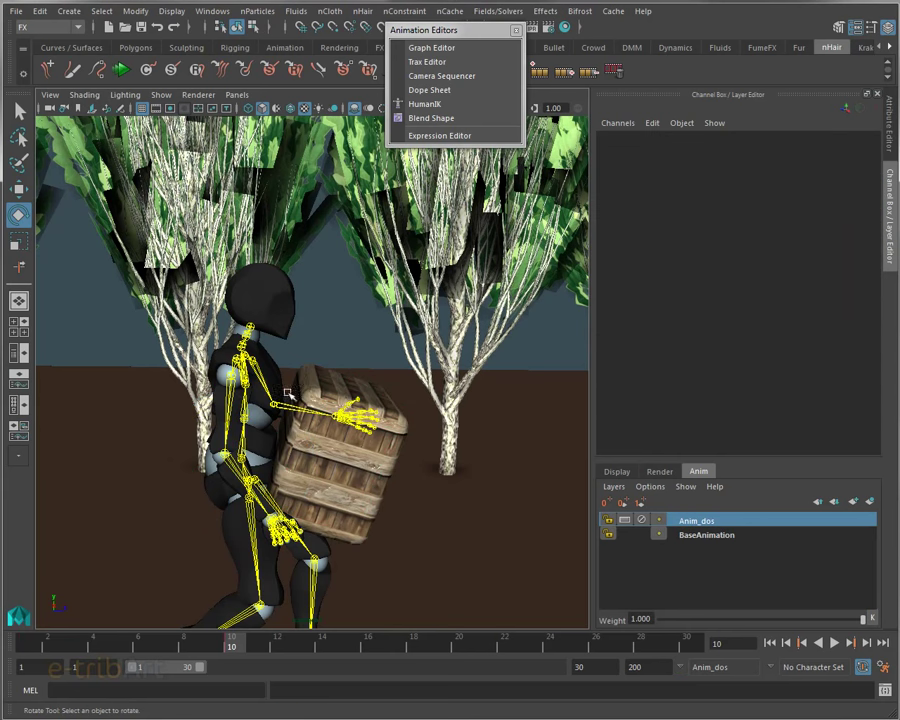
left_click_drag(236, 641, 197, 643)
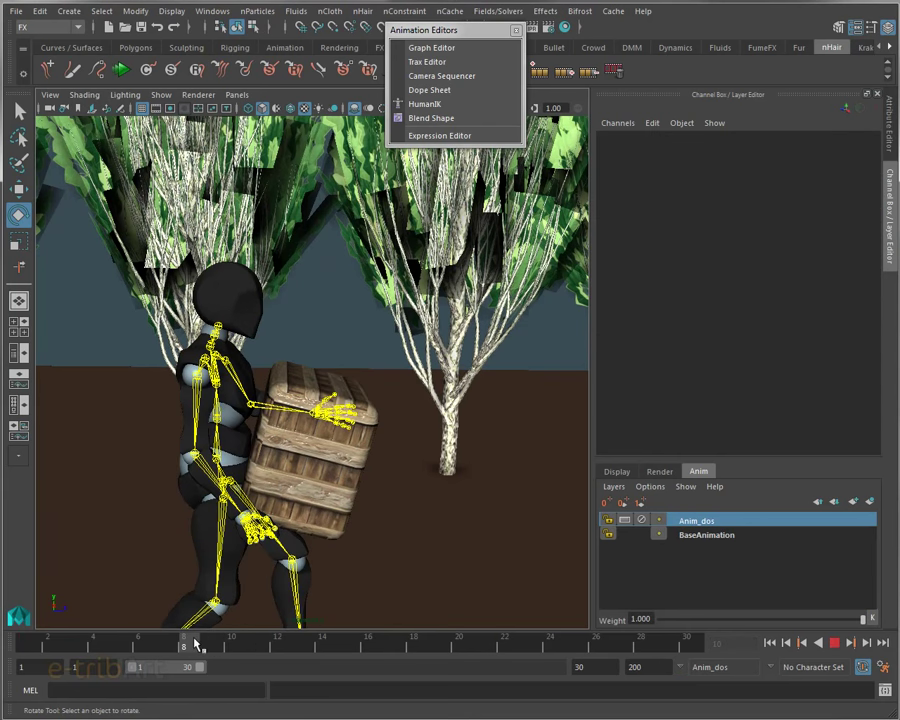
left_click(258, 371)
left_click_drag(258, 371, 252, 398)
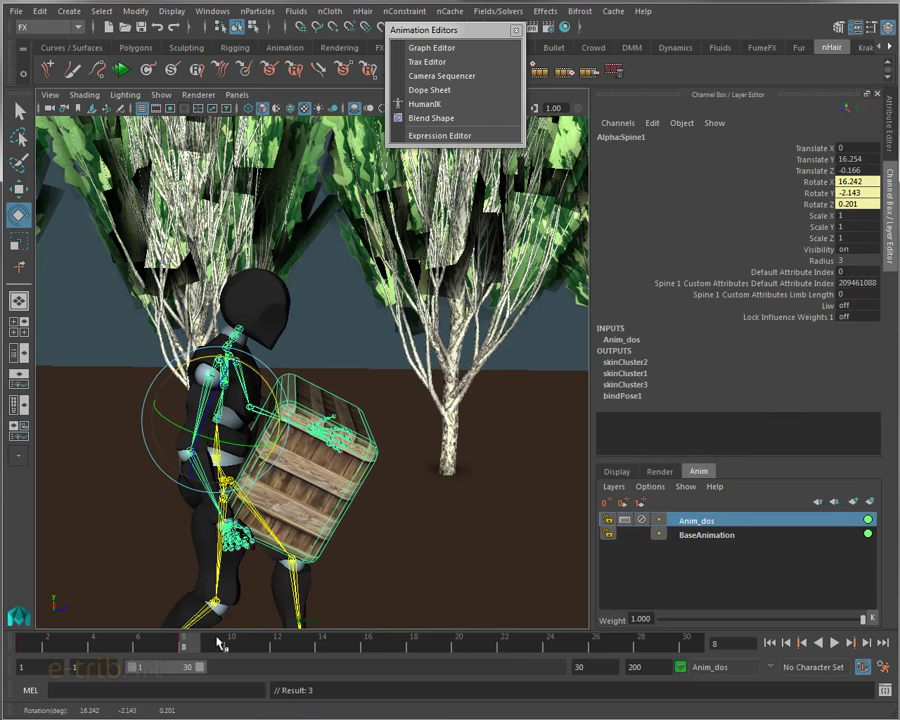
mouse_move(184, 642)
left_mouse_down()
mouse_move(20, 645)
mouse_move(326, 651)
left_mouse_up()
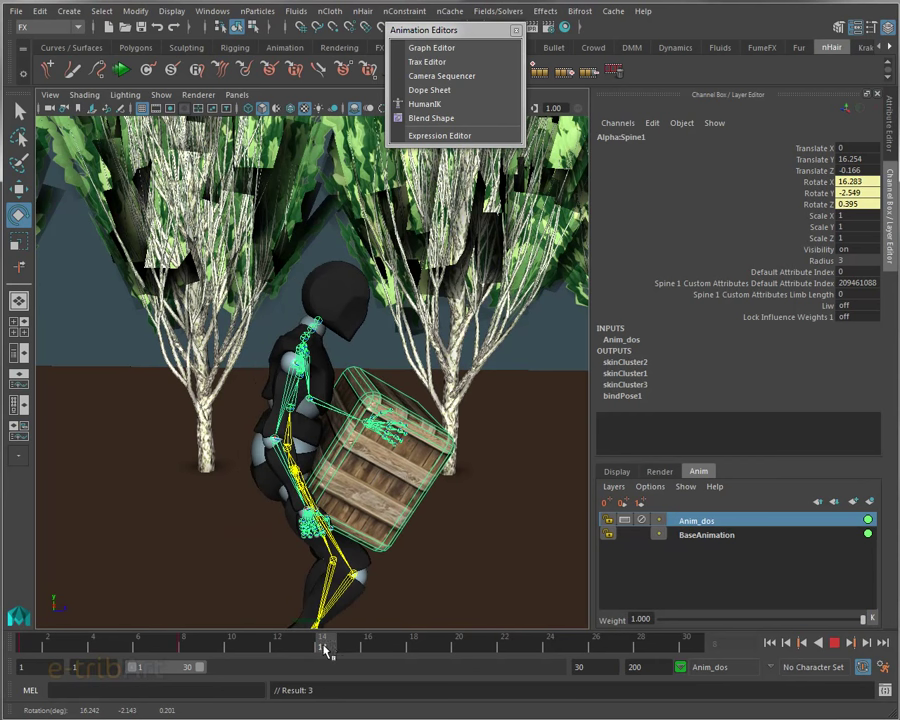
left_click_drag(333, 651, 25, 645)
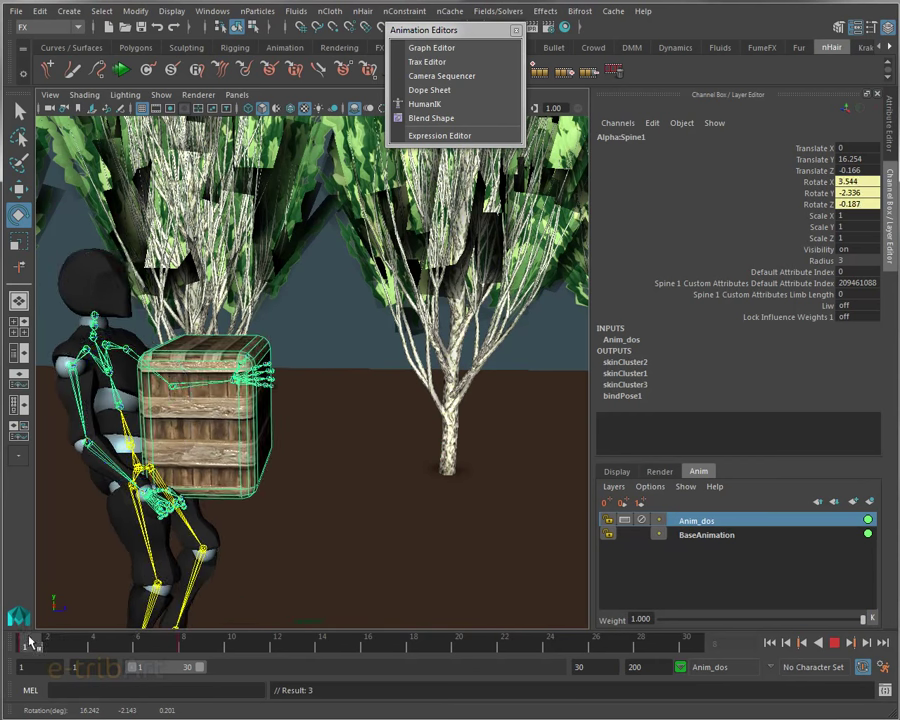
mouse_move(173, 549)
left_mouse_down("alt")
mouse_move(201, 539)
mouse_move(293, 551)
mouse_move(301, 531)
mouse_move(226, 423)
left_mouse_up("alt")
Tilt Spine2 forward and key it, then check the pose at frame 4 from a new angle
left_click(145, 278)
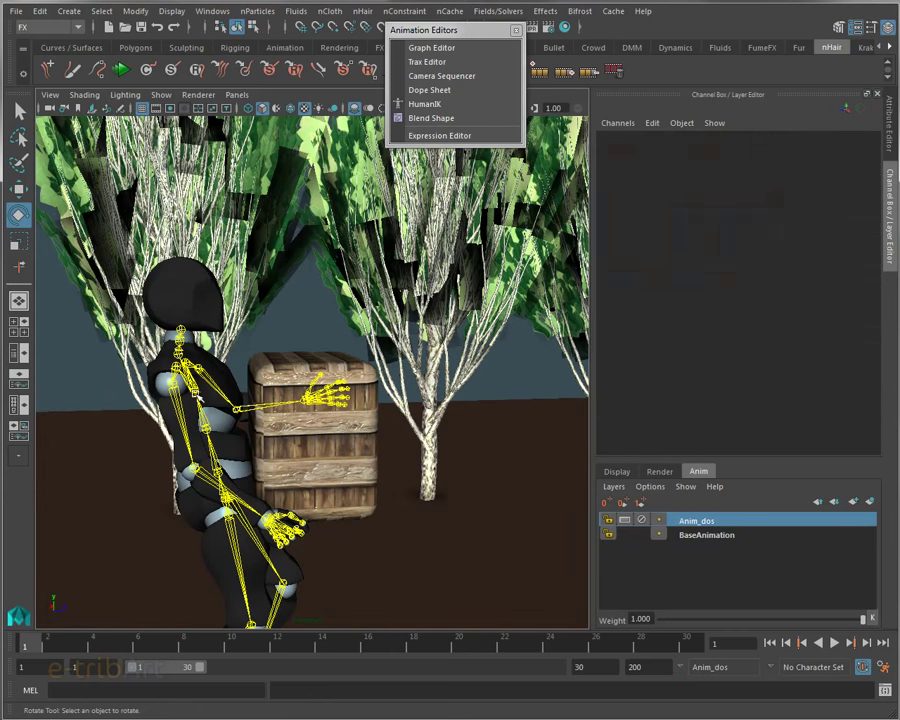
left_click(183, 395)
left_click_drag(236, 367, 250, 362)
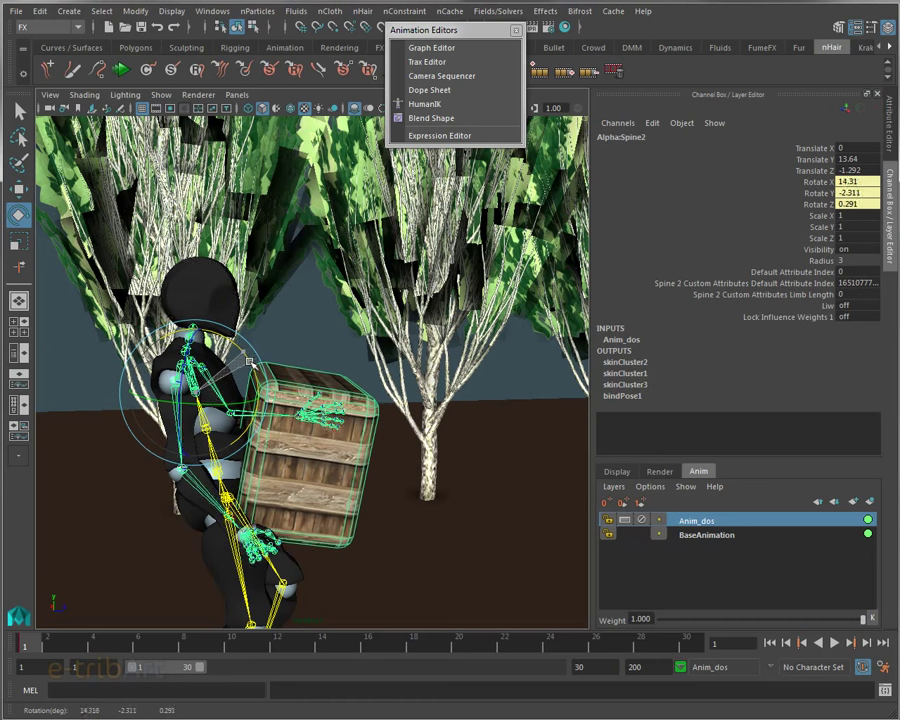
key("shift+e")
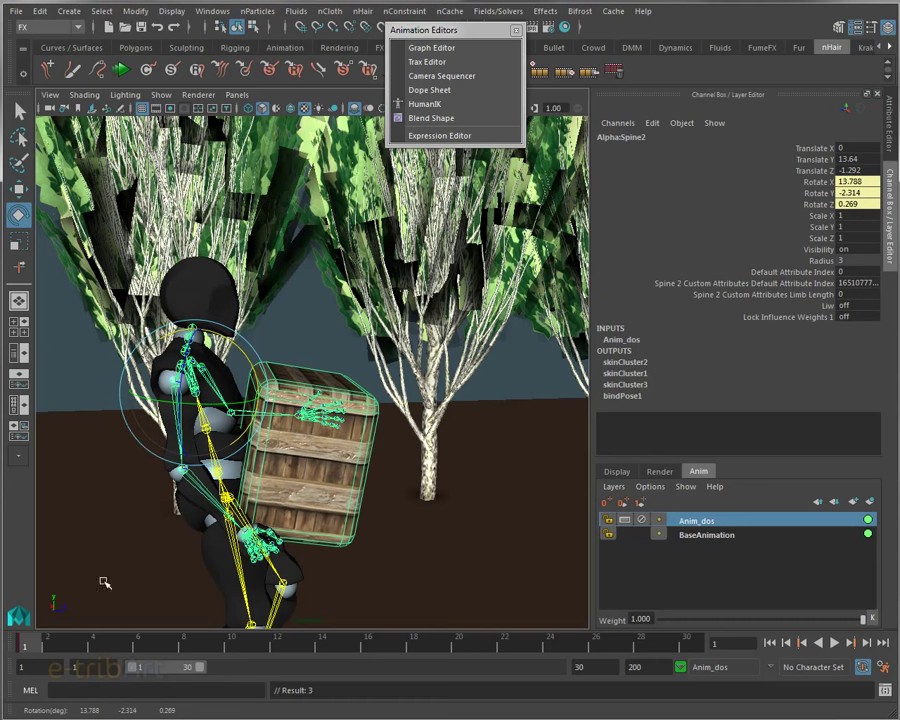
left_click_drag(30, 641, 183, 641)
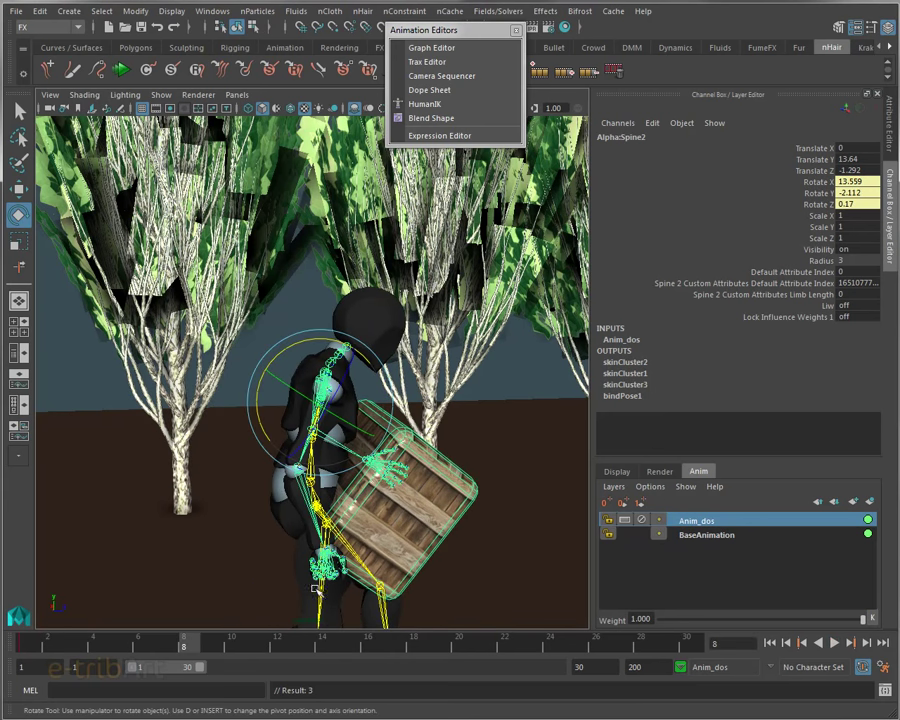
mouse_move(317, 590)
left_mouse_down("alt")
mouse_move(372, 522)
mouse_move(378, 530)
left_mouse_up("alt")
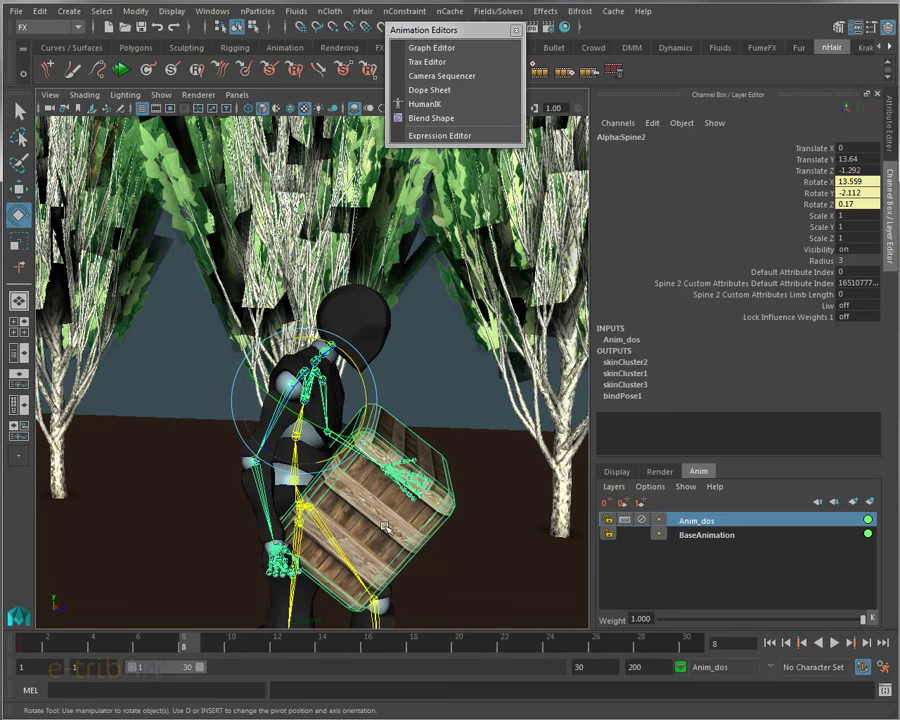
Put the crate on a new layer3 and hide that layer
left_click(393, 519)
left_click(617, 474)
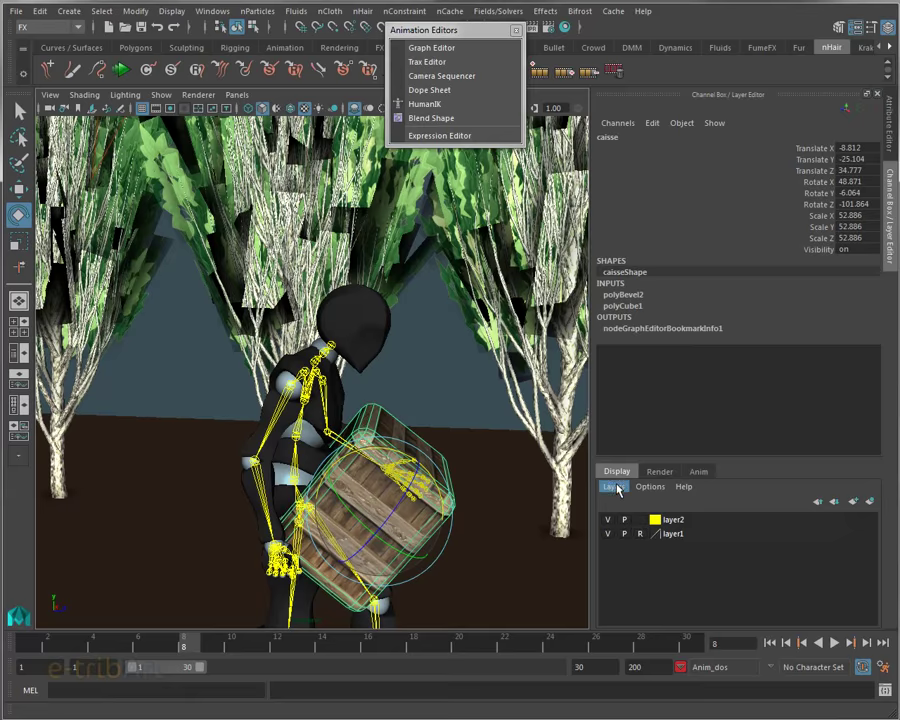
left_click(614, 487)
left_click(630, 511)
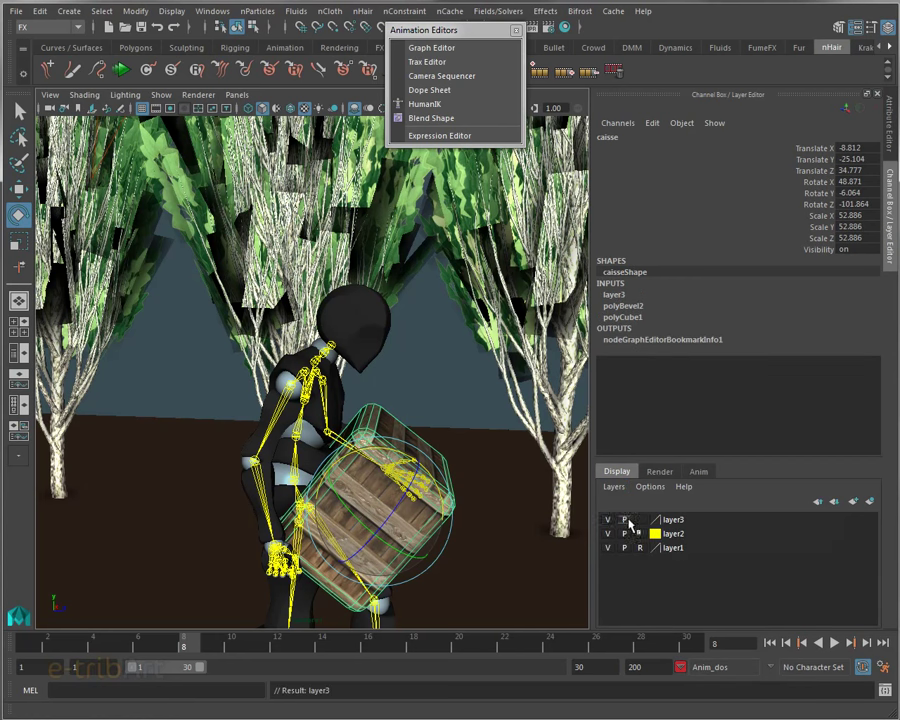
left_click(608, 520)
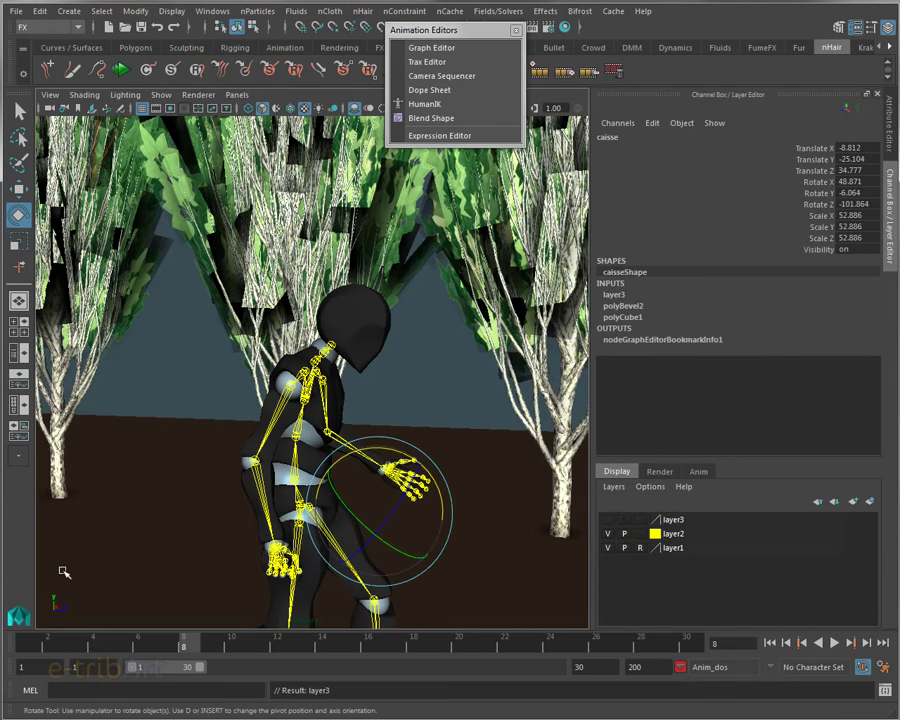
Save the scene as boat_box03.mb and return to frame 1 with the rotate tool
key("ctrl+s")
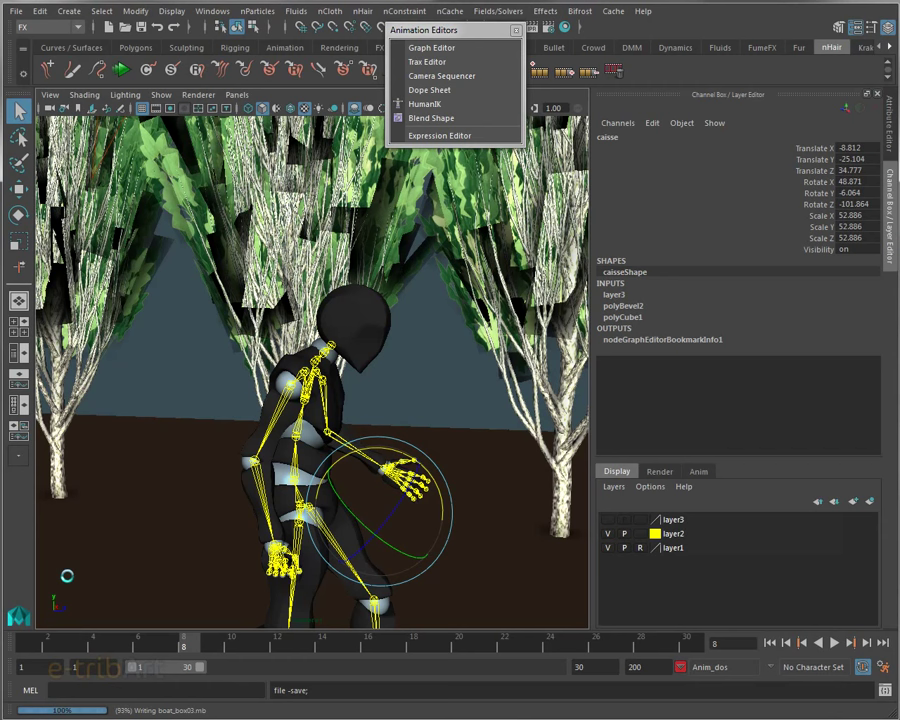
key("e")
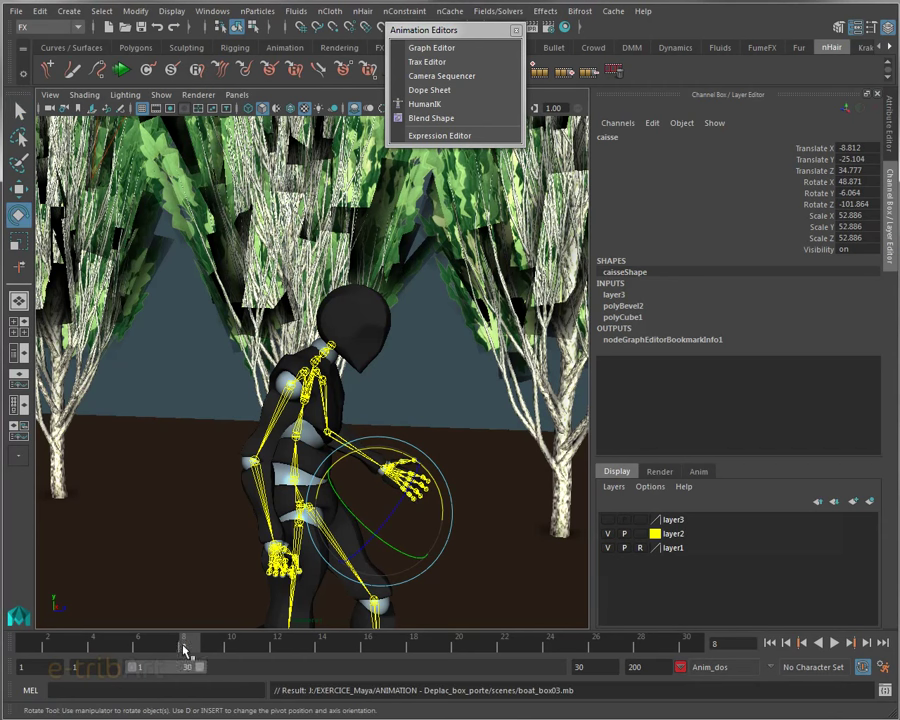
mouse_move(184, 650)
left_mouse_down()
mouse_move(20, 648)
mouse_move(230, 652)
mouse_move(8, 650)
left_mouse_up()
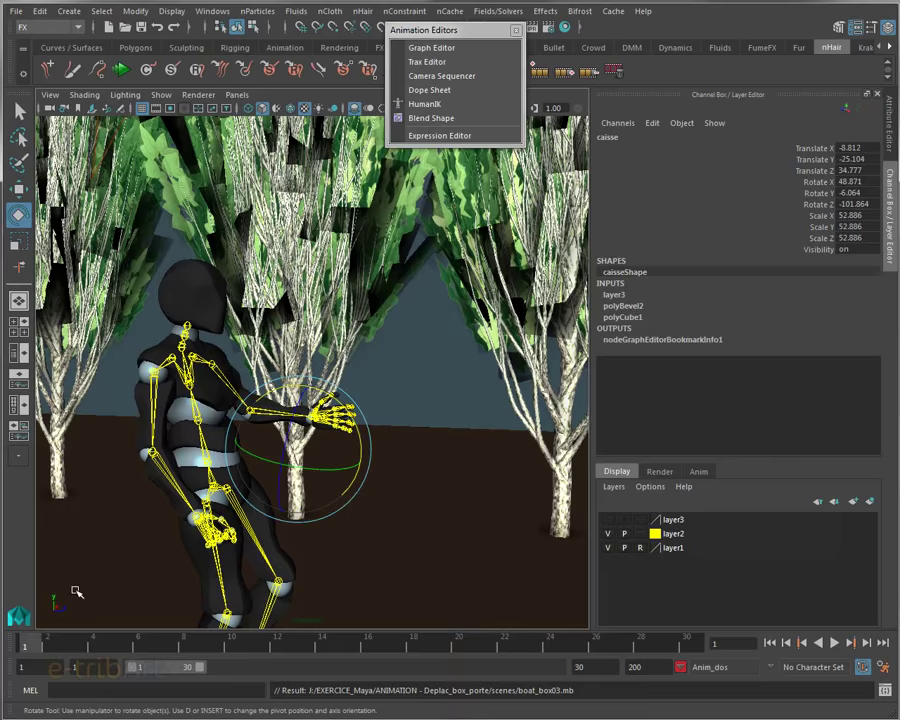
Lean the Spine joint forward to Rotate X 23.659 and key it at frame 1
left_click(148, 325)
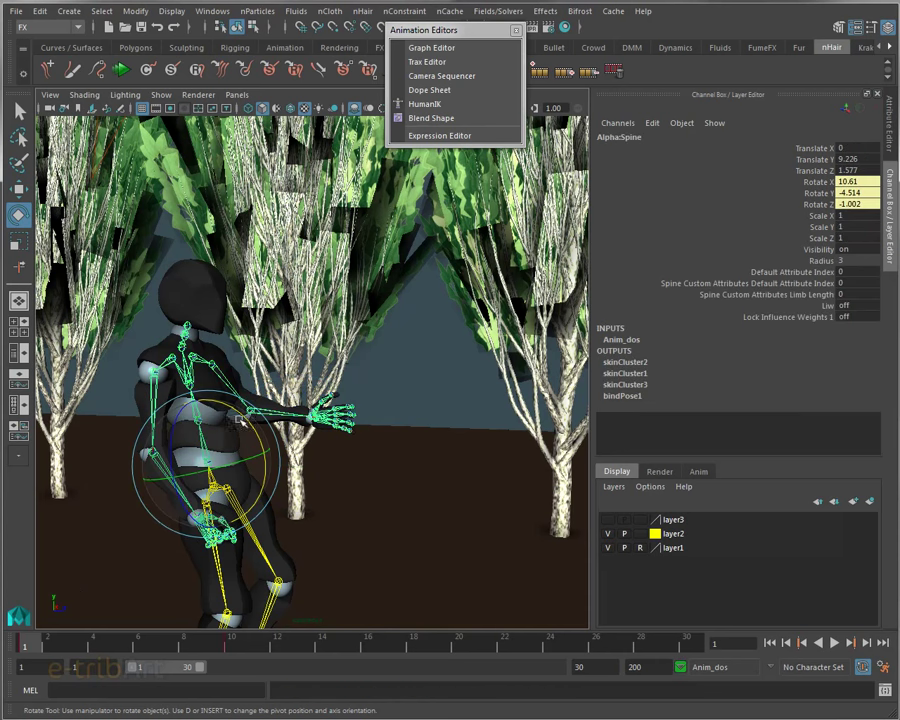
left_click_drag(244, 418, 251, 430)
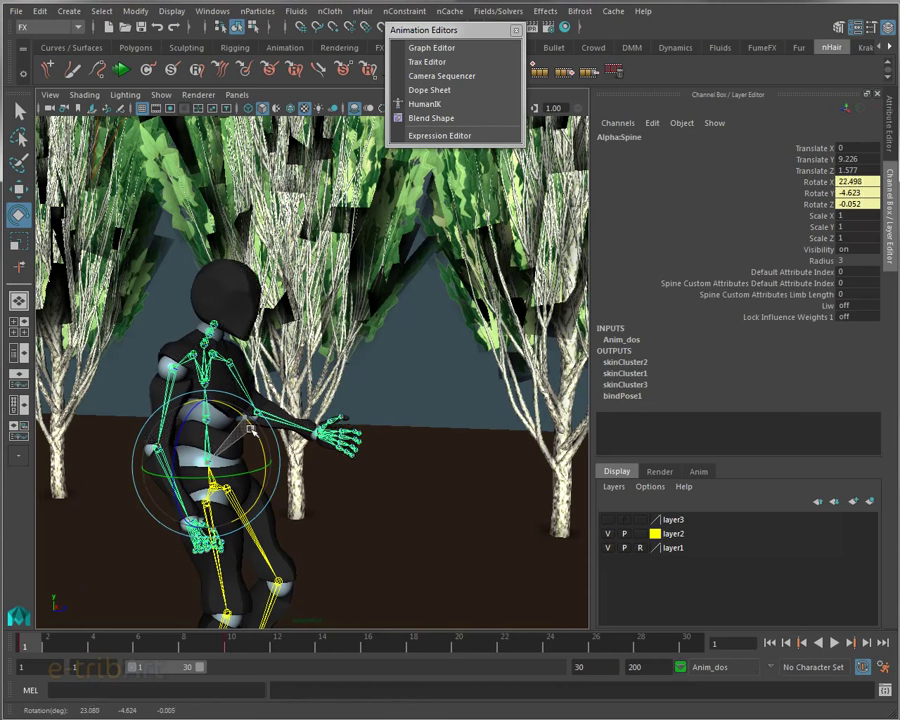
key("shift+e")
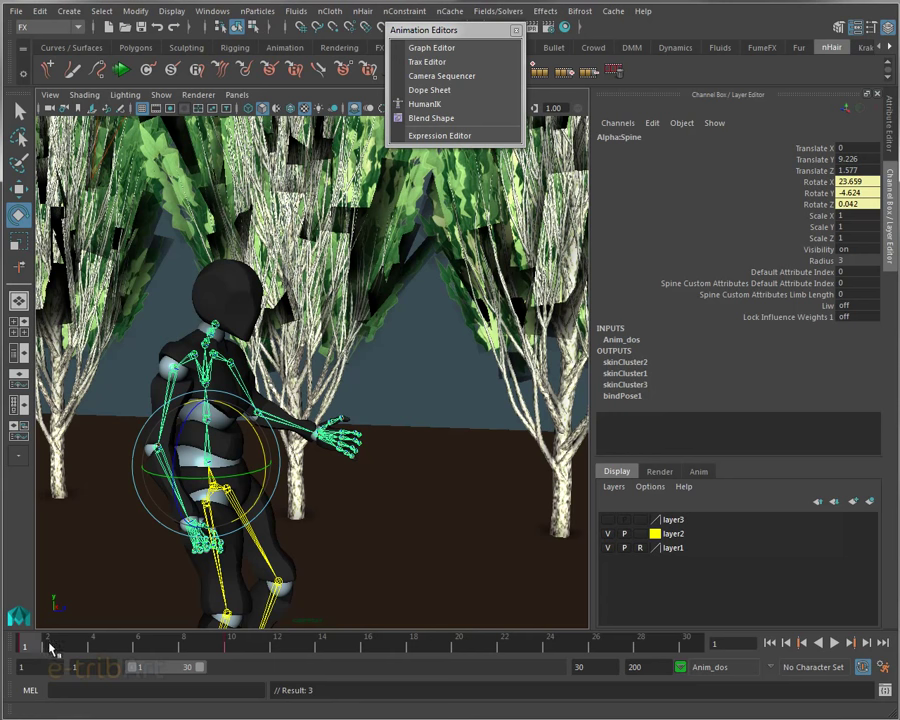
left_click(72, 650)
mouse_move(83, 655)
left_mouse_down()
mouse_move(94, 646)
mouse_move(26, 645)
left_mouse_up()
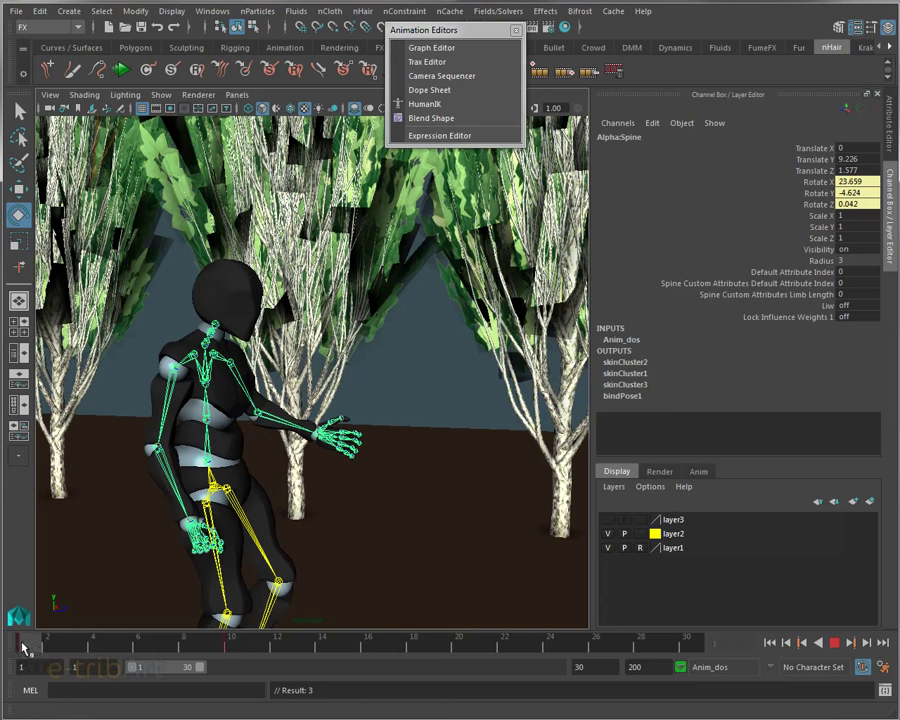
Bend Spine1 forward, key it at frame 1, and review up to frame 6
left_click(211, 425)
left_click(209, 420)
left_click_drag(240, 310, 253, 385)
key("shift+e")
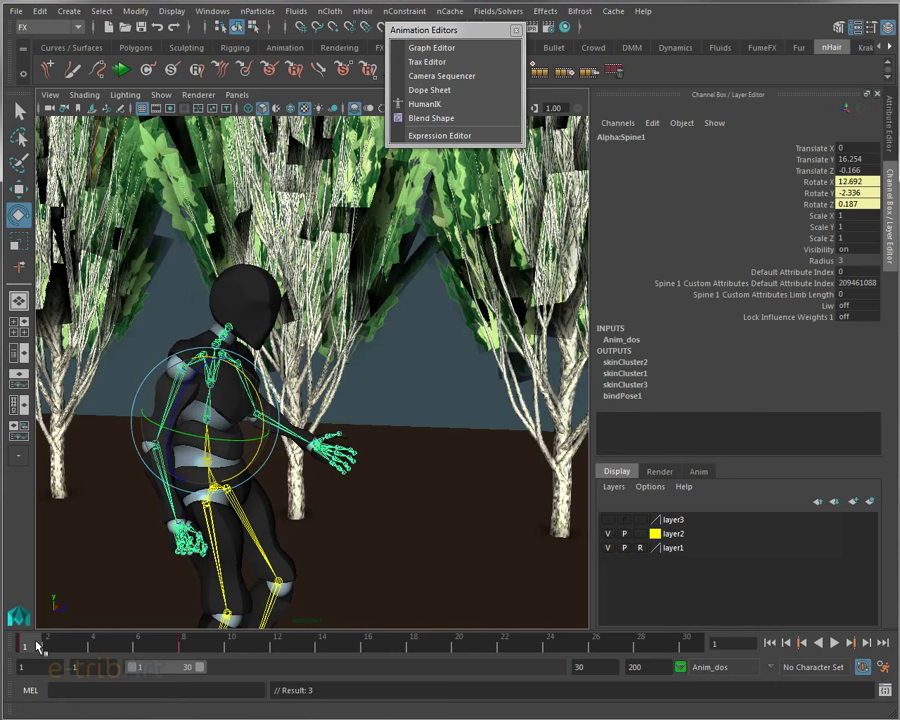
mouse_move(38, 645)
left_mouse_down()
mouse_move(157, 655)
mouse_move(184, 644)
mouse_move(14, 652)
mouse_move(201, 655)
mouse_move(232, 666)
mouse_move(20, 645)
mouse_move(88, 645)
mouse_move(143, 660)
left_mouse_up()
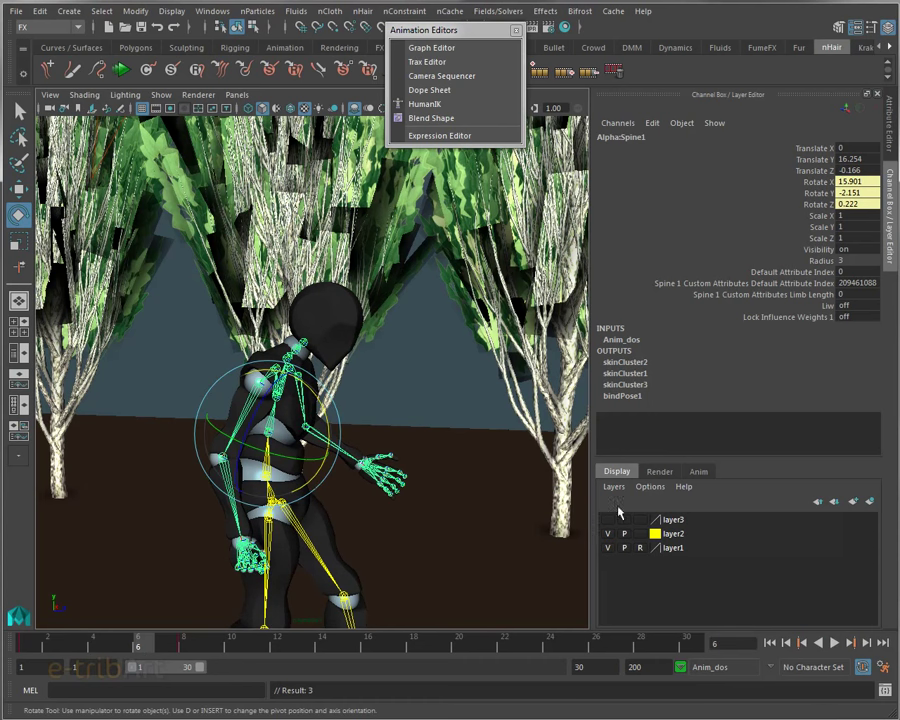
Show the animation layers, mute then unmute Anim_dos, and orbit around the character
left_click(699, 471)
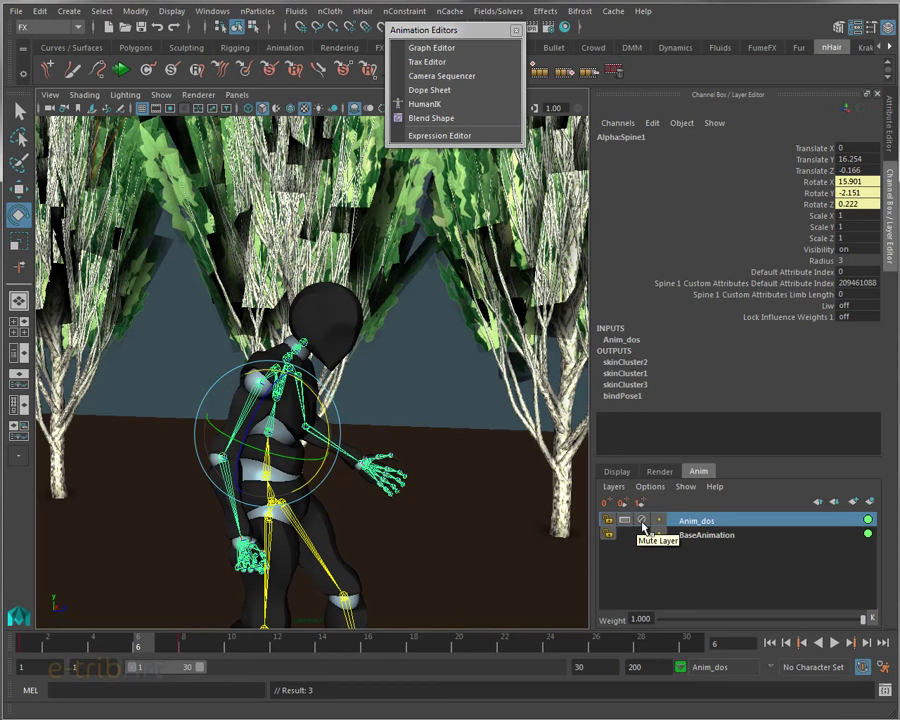
left_click(643, 525)
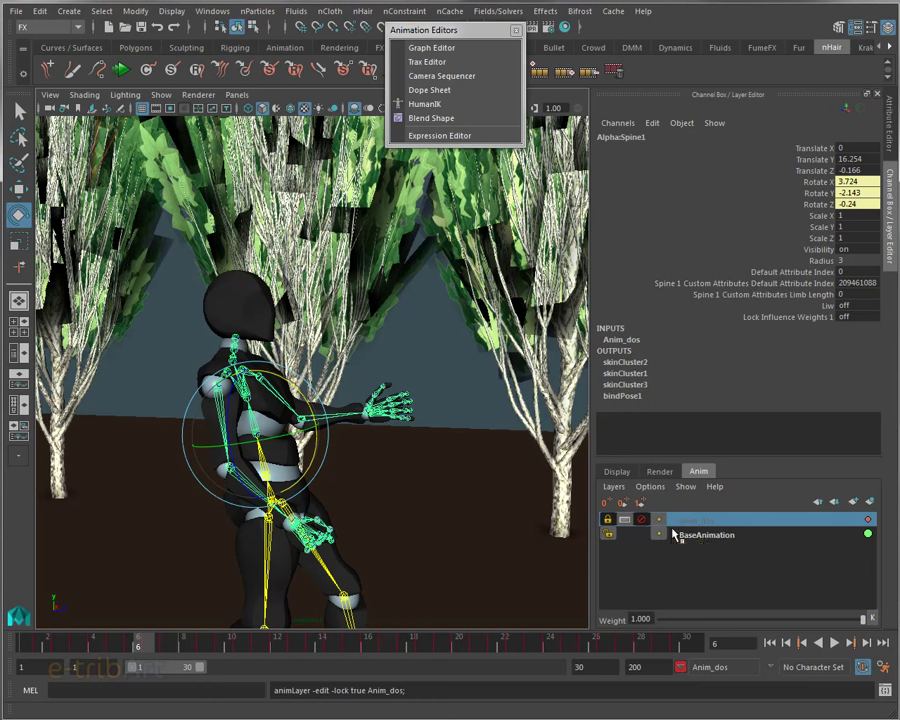
left_click(642, 520)
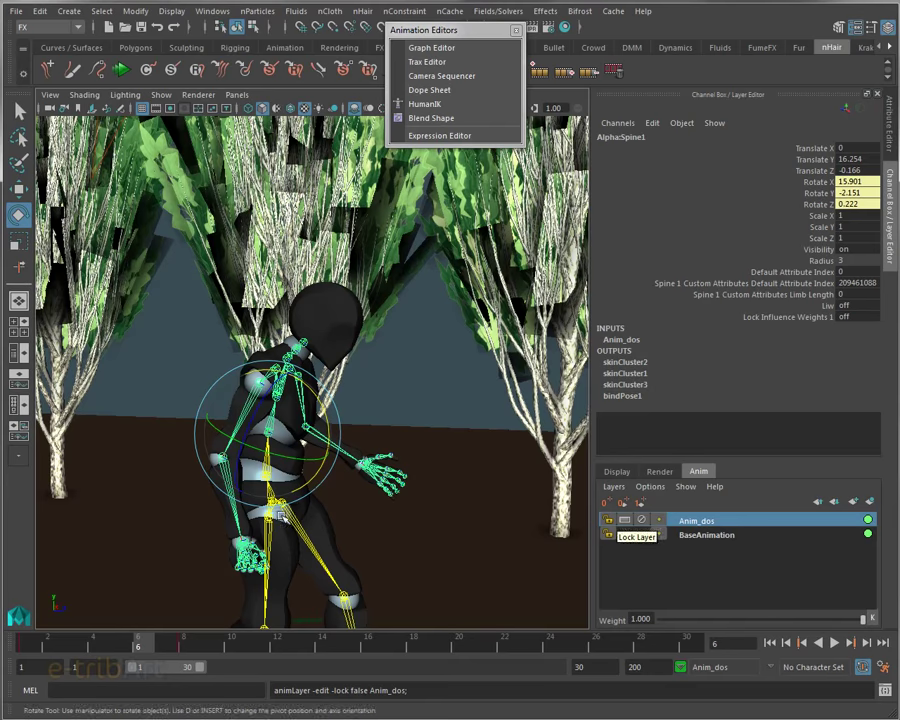
left_click_drag(330, 515, 256, 518, "alt")
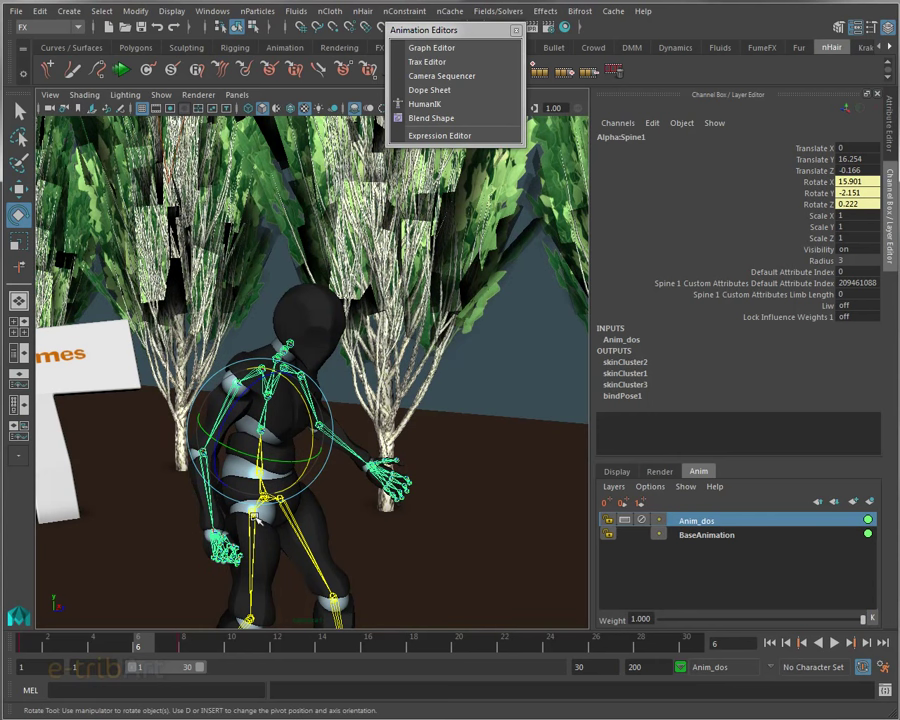
Widen the Channel Box panel and set the Anim_dos layer to Override mode
right_click(685, 527)
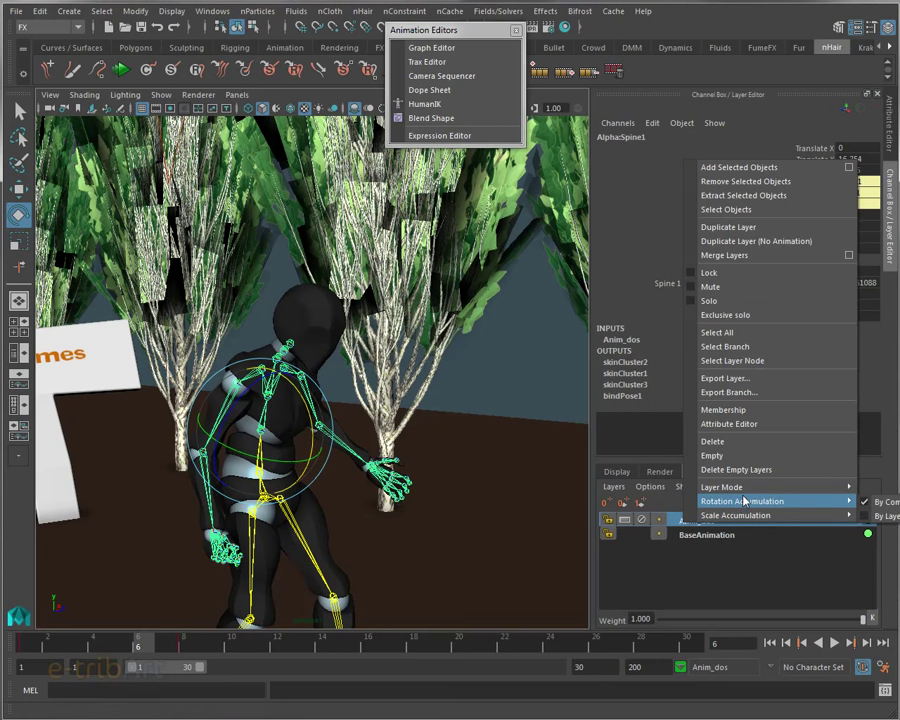
mouse_move(736, 515)
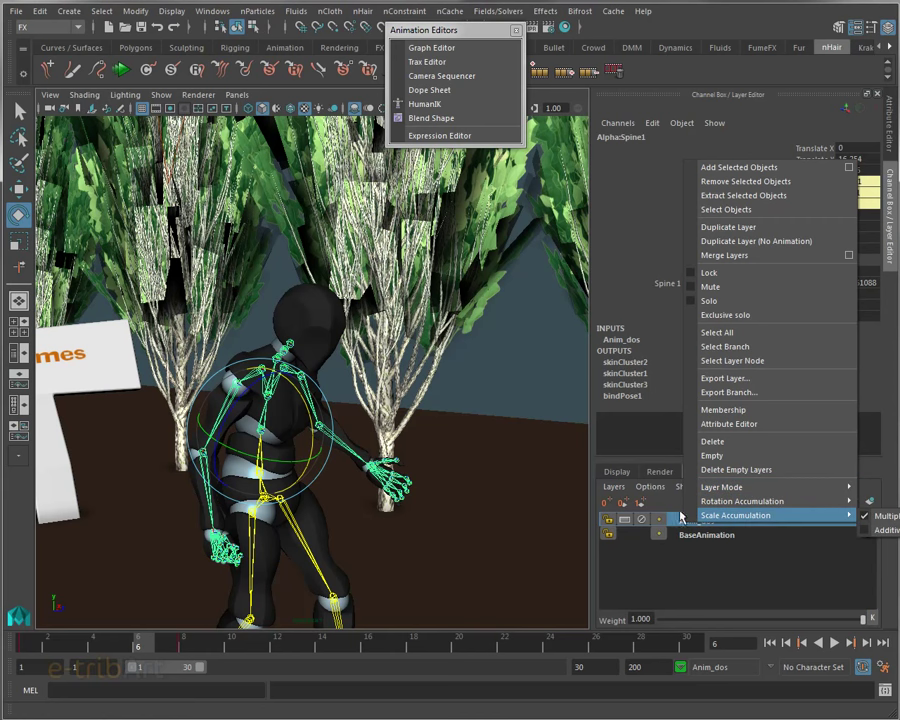
left_click(586, 465)
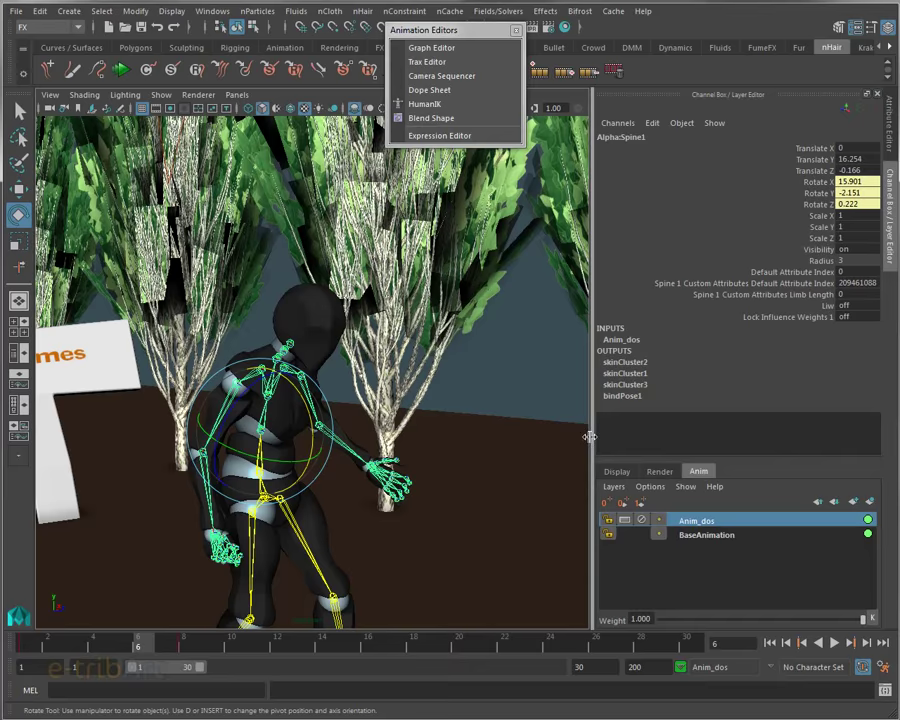
left_click_drag(591, 443, 563, 443)
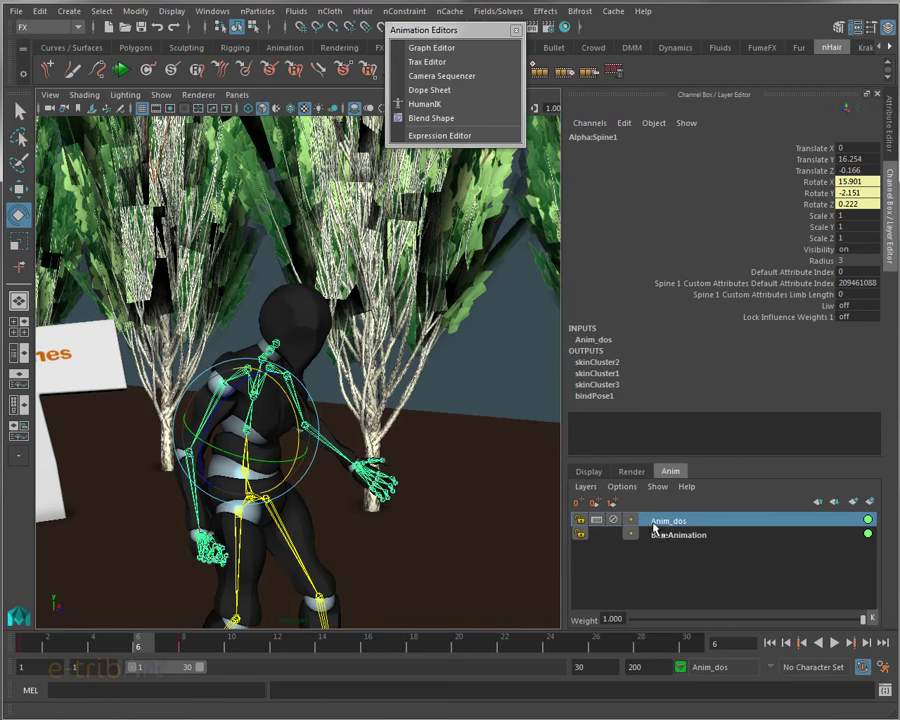
right_click(650, 523)
mouse_move(690, 485)
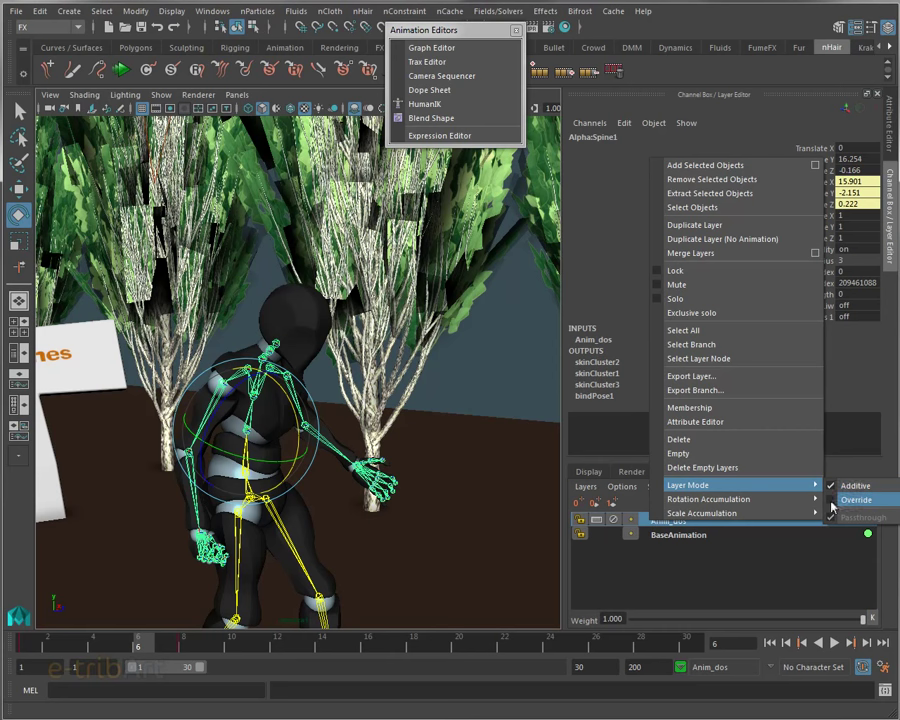
left_click(833, 502)
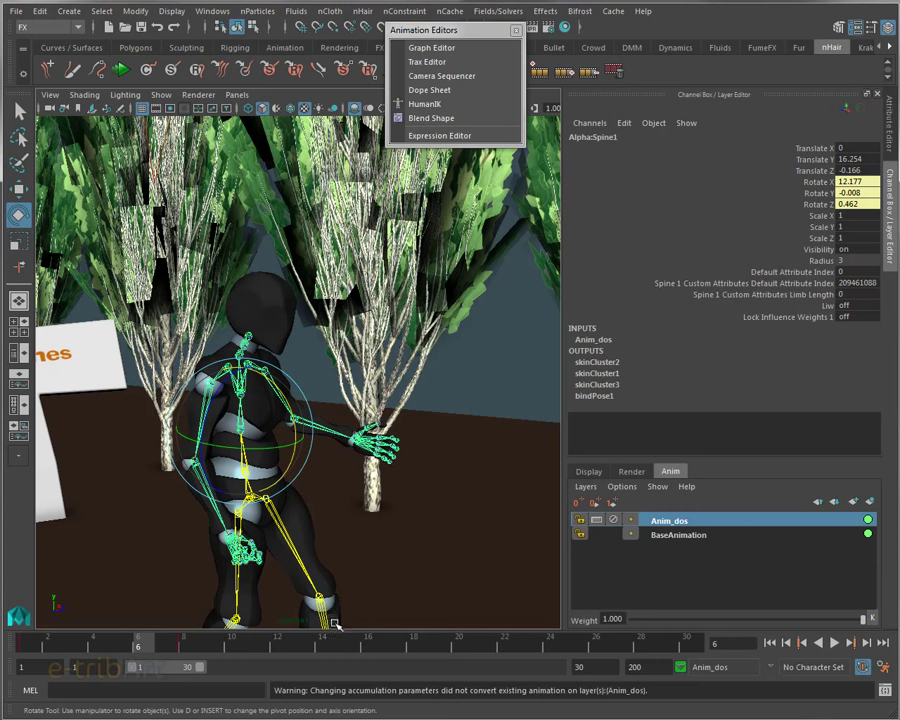
Scrub back to frame 1 and compare the pose with Anim_dos muted and unmuted
mouse_move(110, 640)
left_mouse_down()
mouse_move(31, 646)
mouse_move(177, 651)
left_mouse_up()
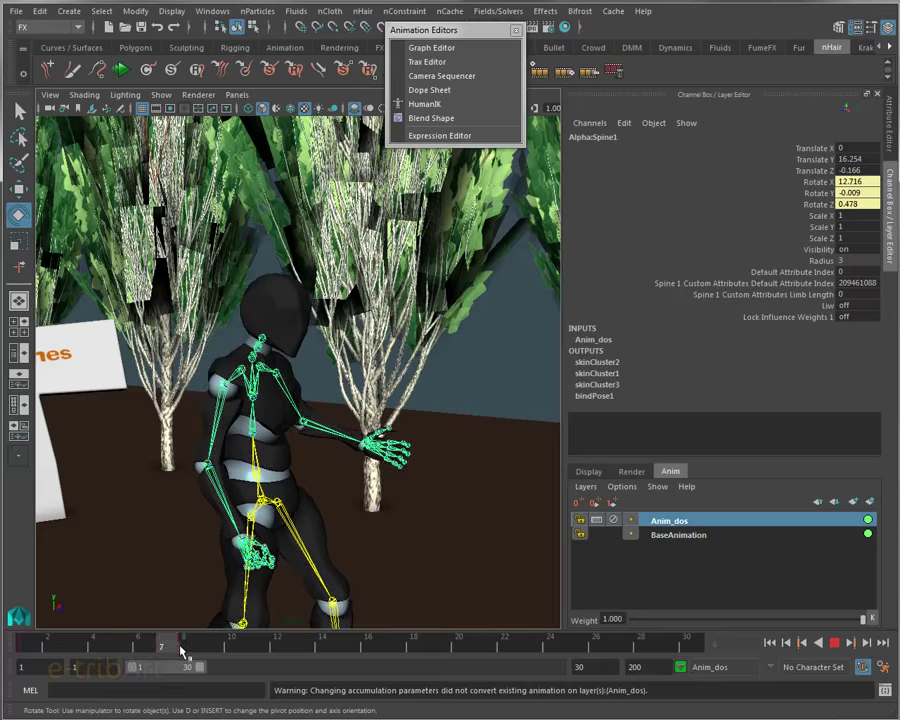
left_click_drag(177, 651, 24, 646)
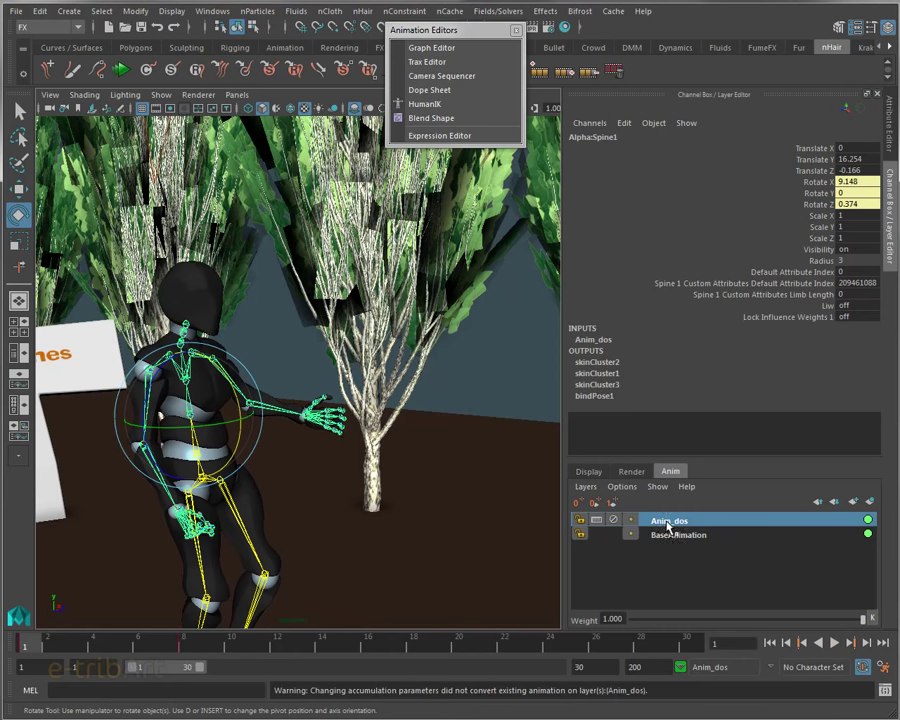
left_click_drag(185, 317, 293, 452, "alt")
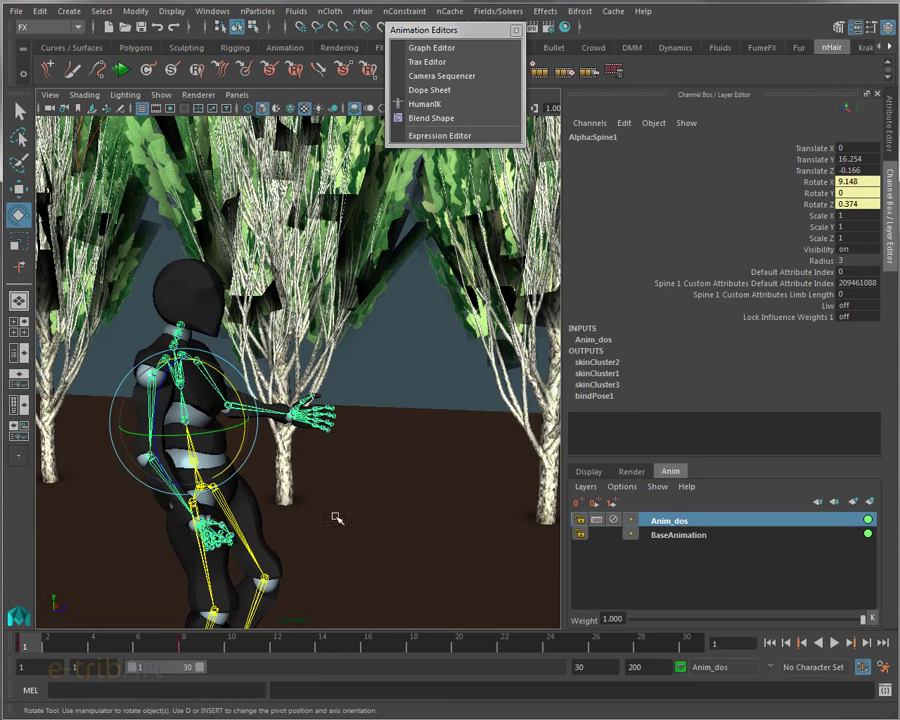
left_click(613, 521)
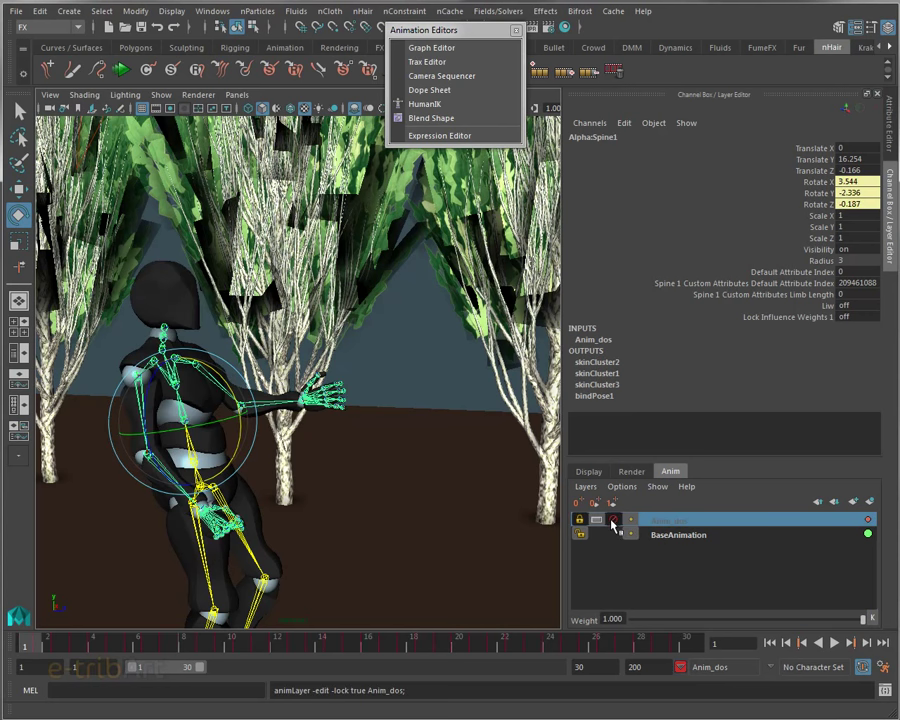
left_click(613, 521)
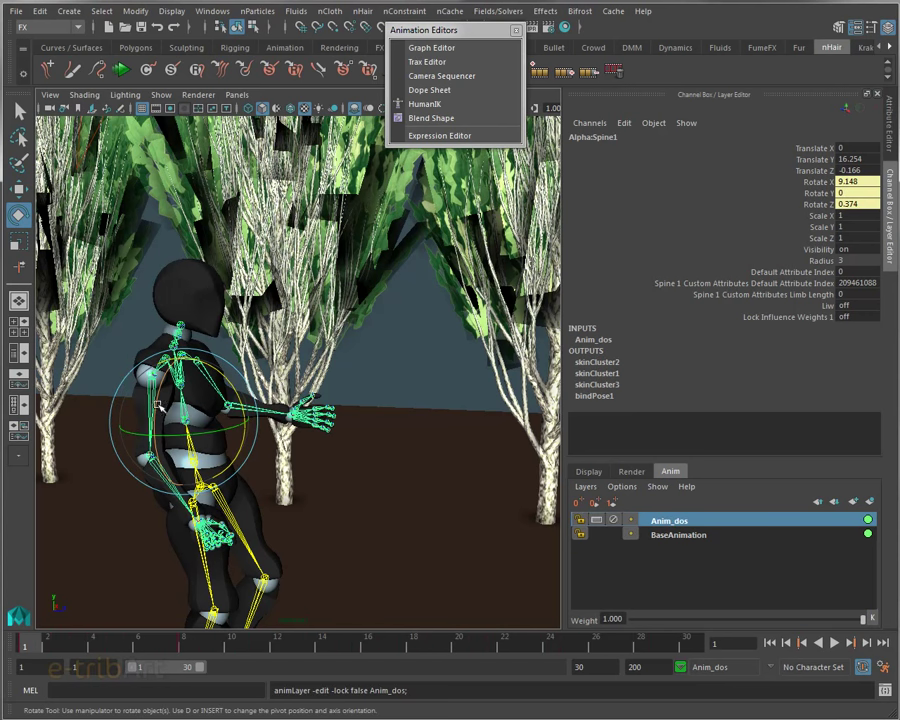
Change the Anim_dos blend mode, then set it back to Override
right_click(699, 522)
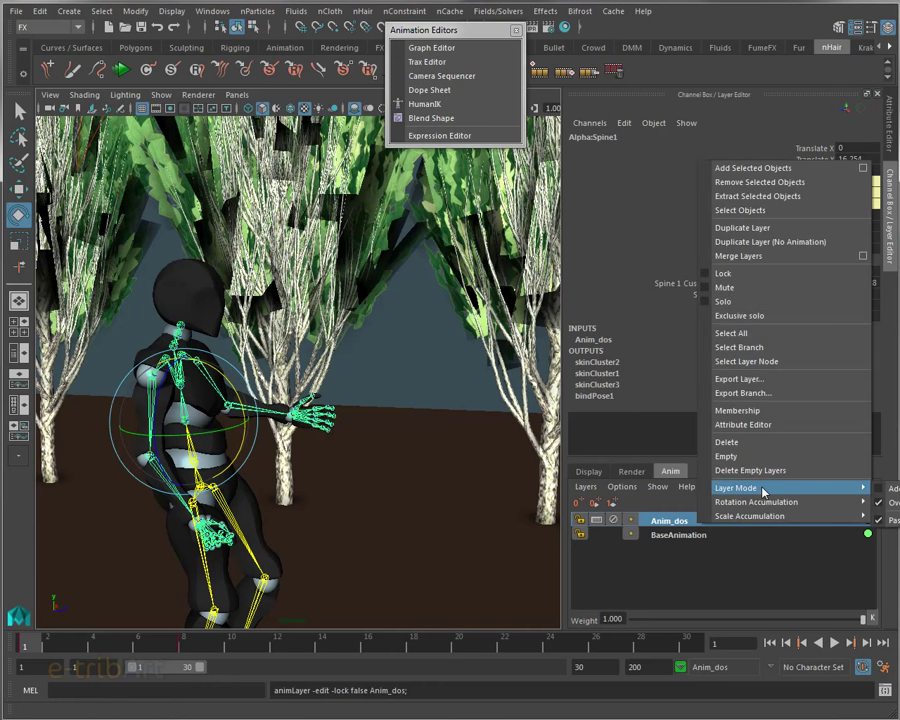
left_click(879, 490)
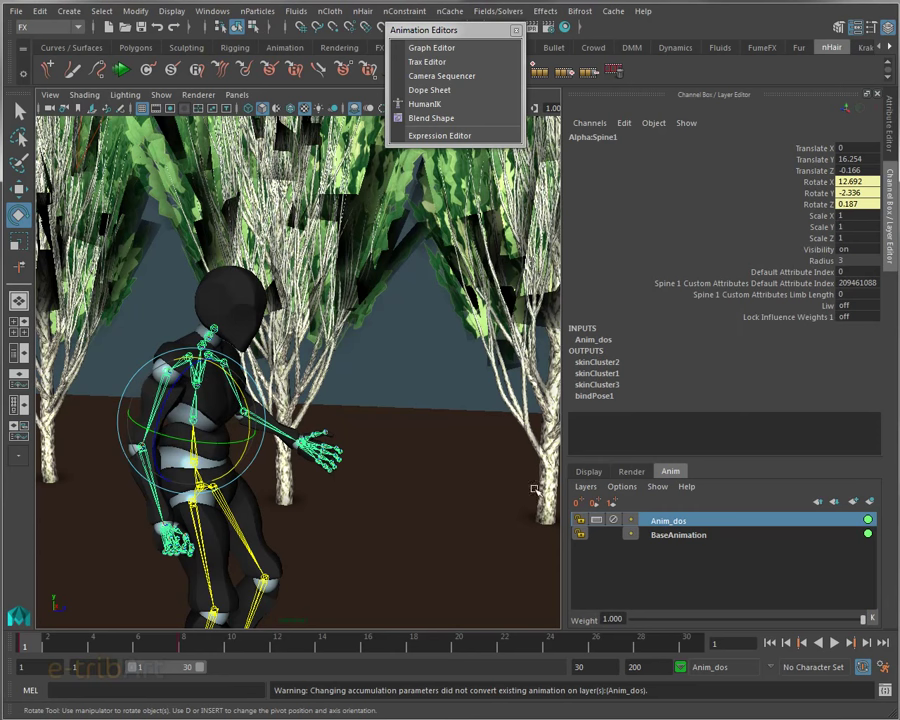
right_click(625, 522)
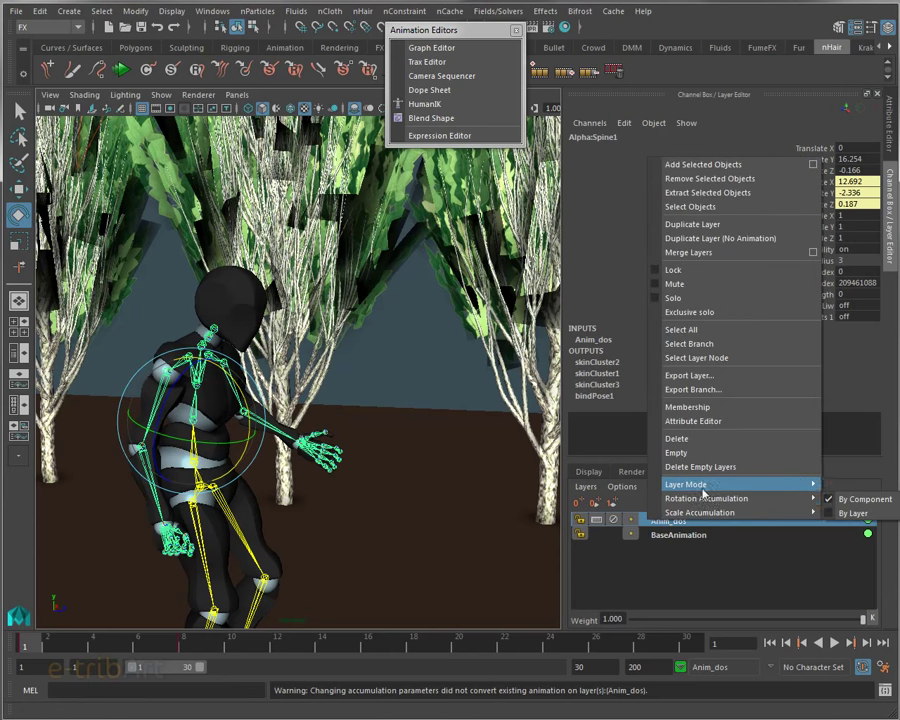
left_click(840, 499)
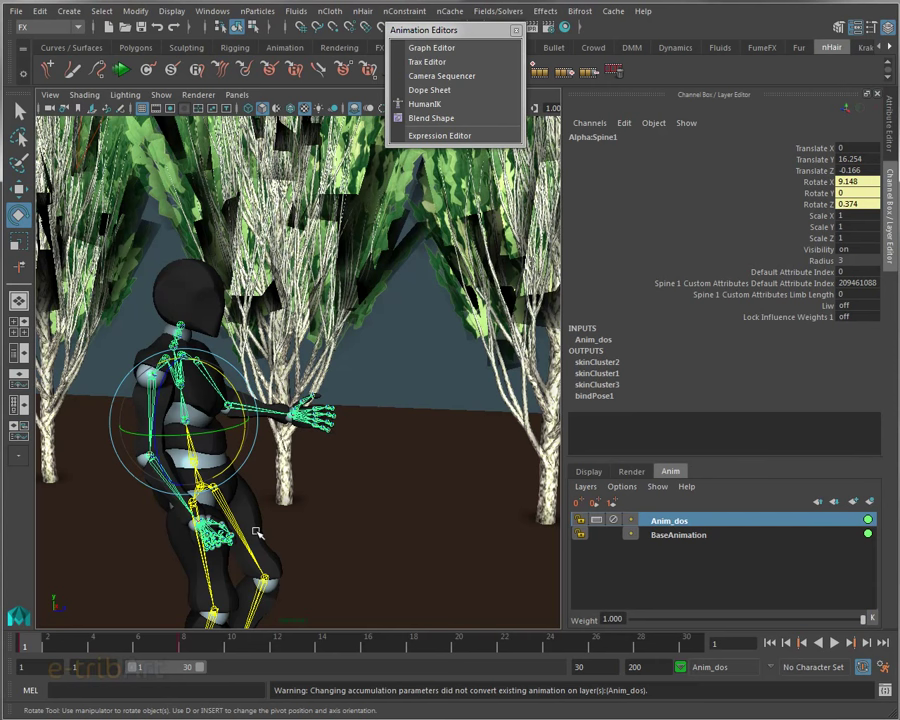
Rotate the spine to straighten the upper body and key it at frame 4
mouse_move(36, 648)
left_mouse_down()
mouse_move(135, 648)
mouse_move(18, 648)
left_mouse_up()
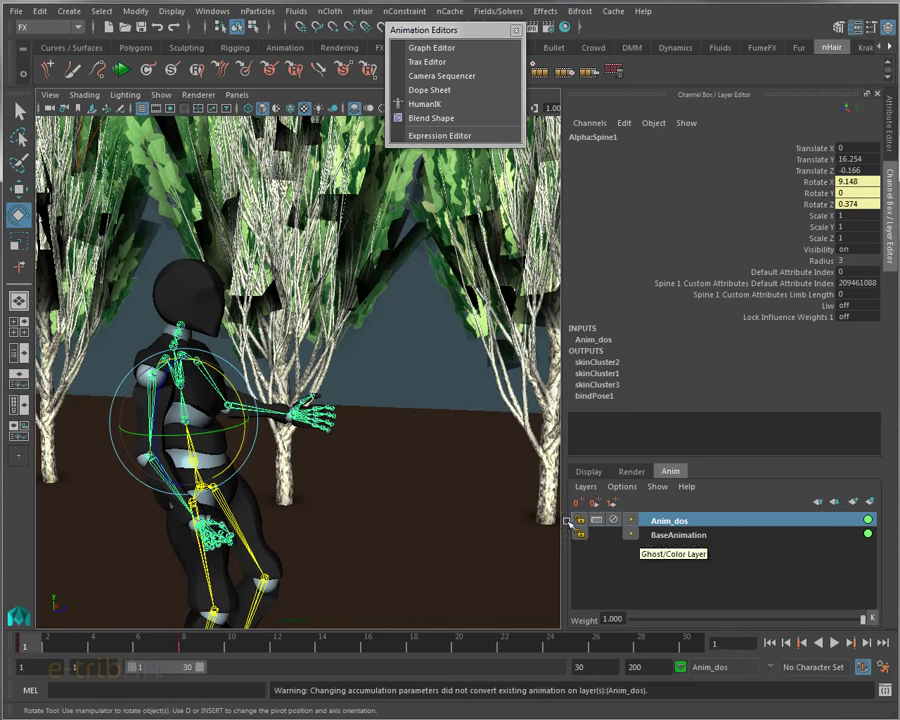
mouse_move(226, 383)
left_mouse_down()
mouse_move(230, 395)
mouse_move(90, 615)
left_mouse_up()
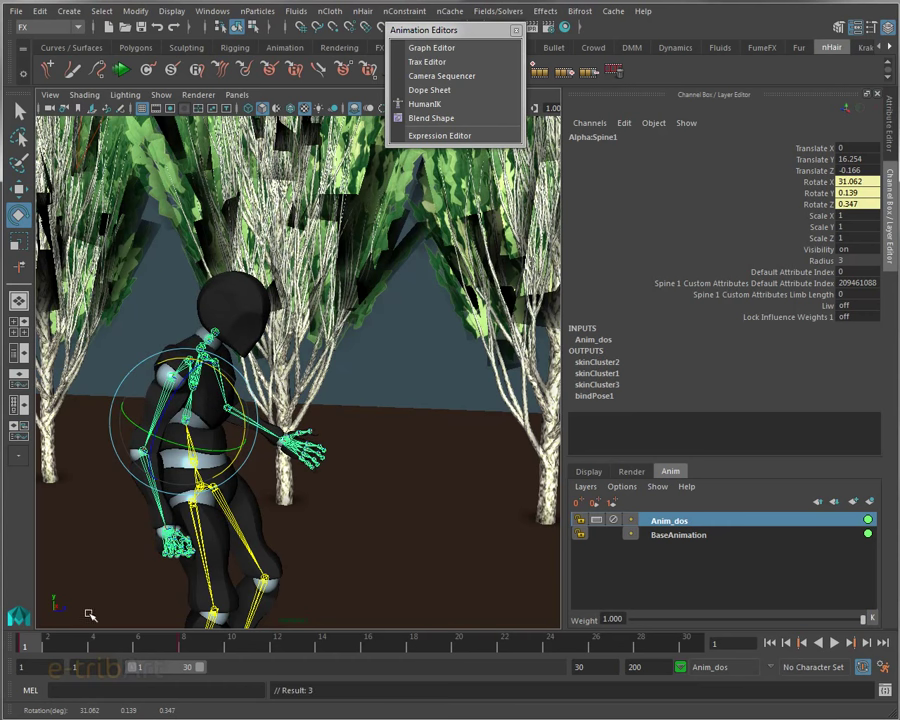
left_click_drag(24, 645, 93, 650)
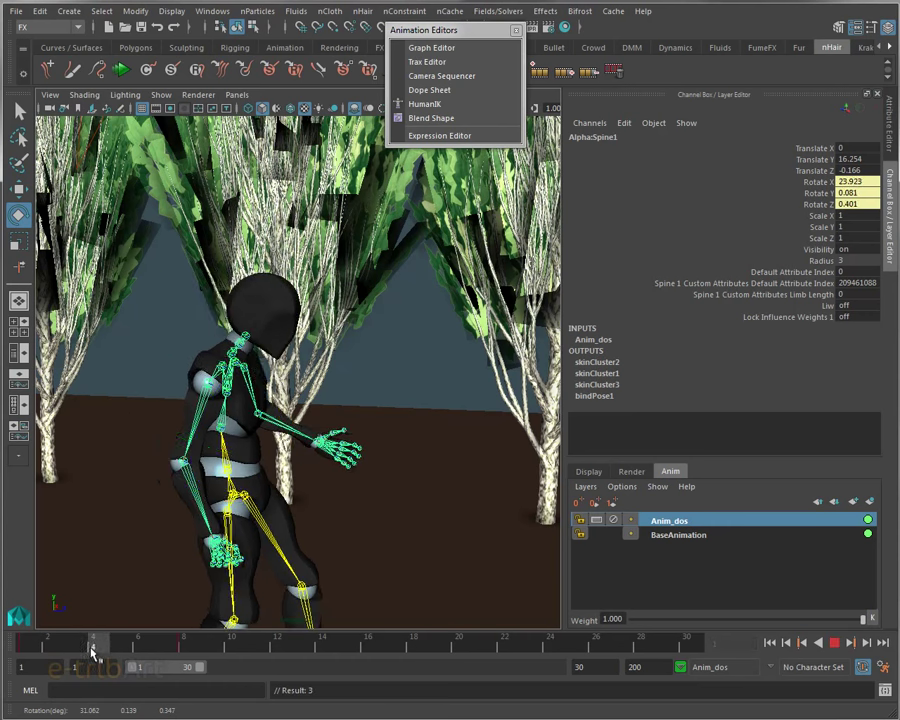
left_click_drag(268, 398, 275, 415)
key("s")
Rotate the spine forward at frame 8 and scrub back to frame 1
left_click_drag(150, 646, 188, 648)
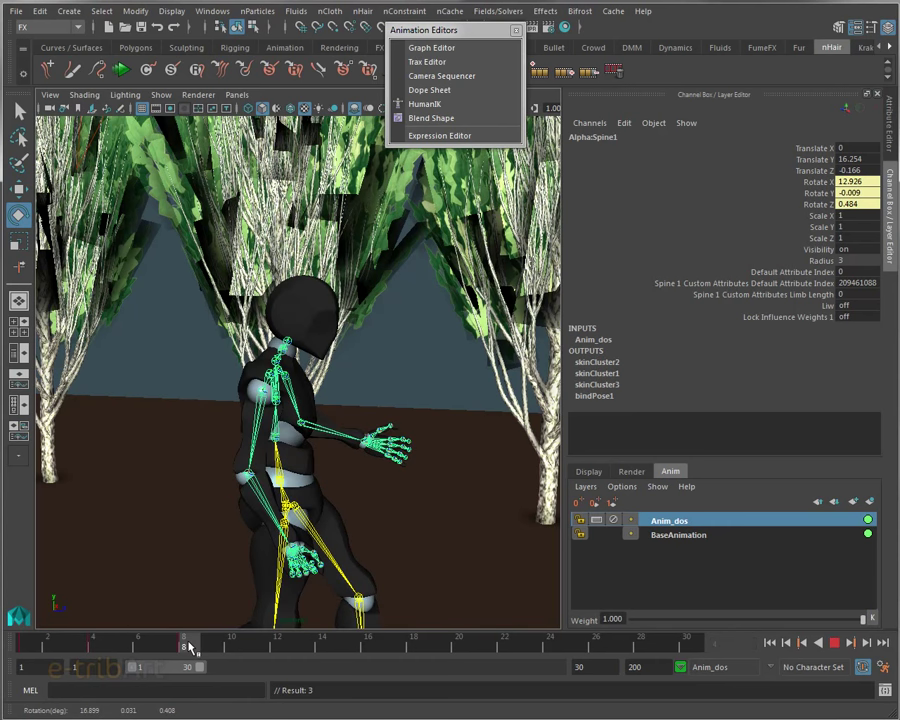
left_click_drag(228, 280, 327, 404)
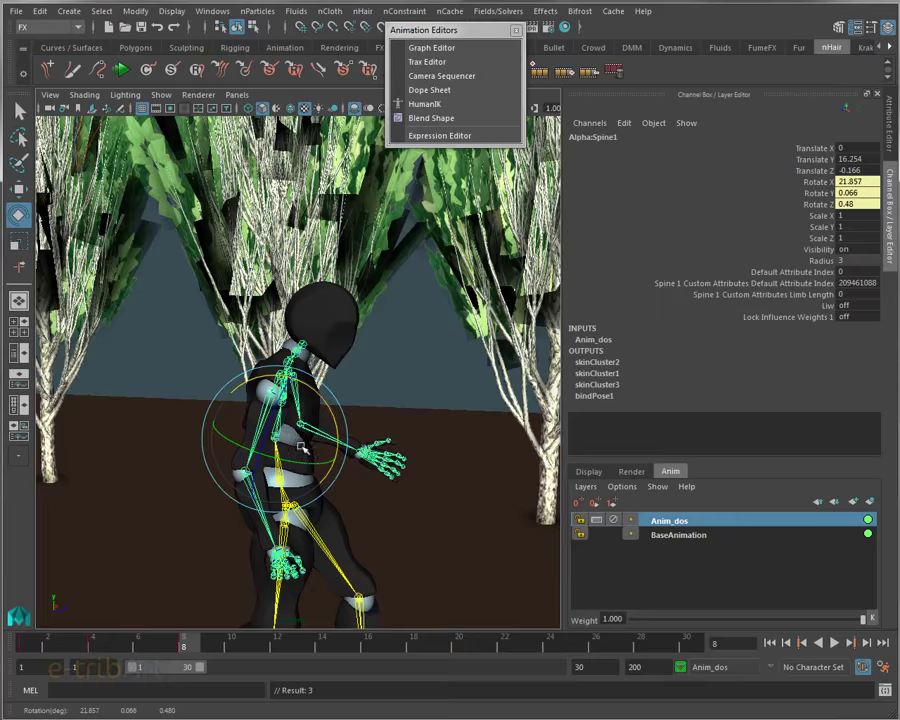
mouse_move(184, 643)
left_mouse_down()
mouse_move(27, 643)
mouse_move(120, 645)
mouse_move(144, 657)
mouse_move(16, 657)
mouse_move(172, 660)
mouse_move(28, 650)
left_mouse_up()
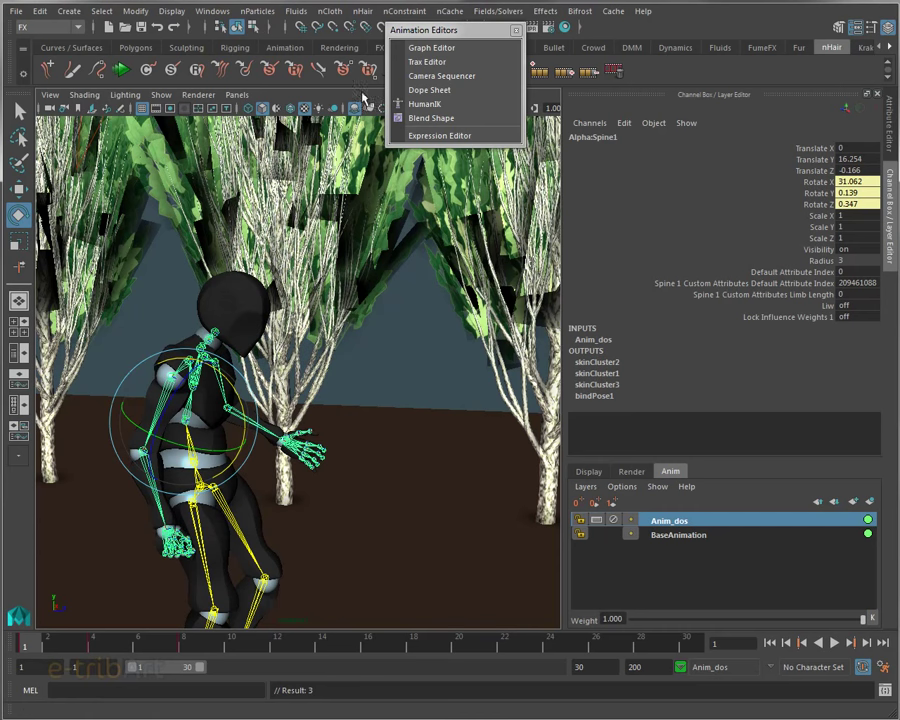
Undo the three spine edits, unmute Anim_dos, and check the pose near frame 5
left_click_drag(434, 35, 604, 63)
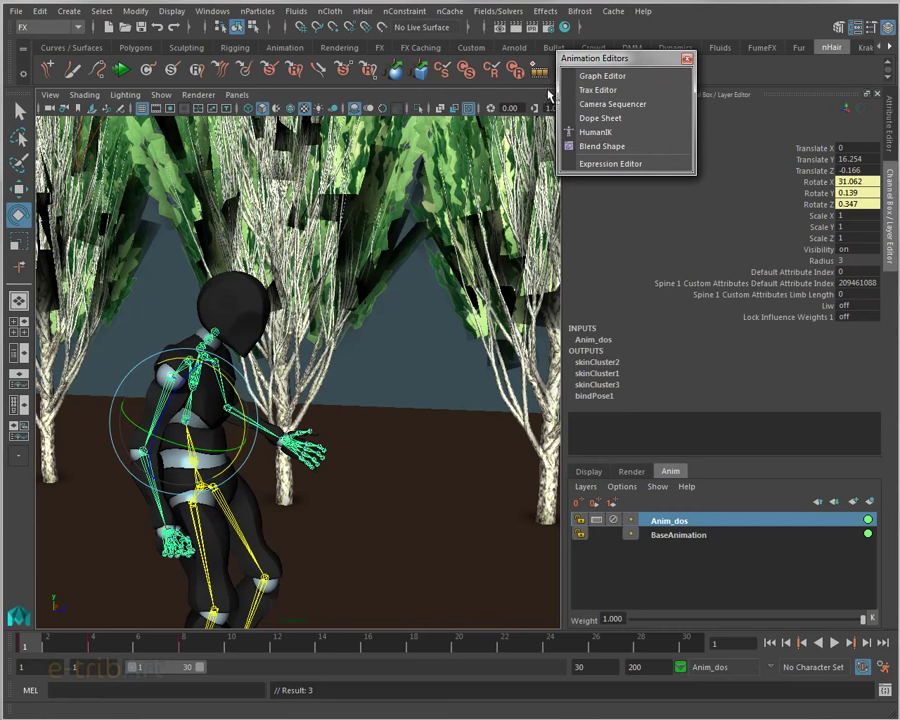
key("ctrl+z")
key("ctrl+z")
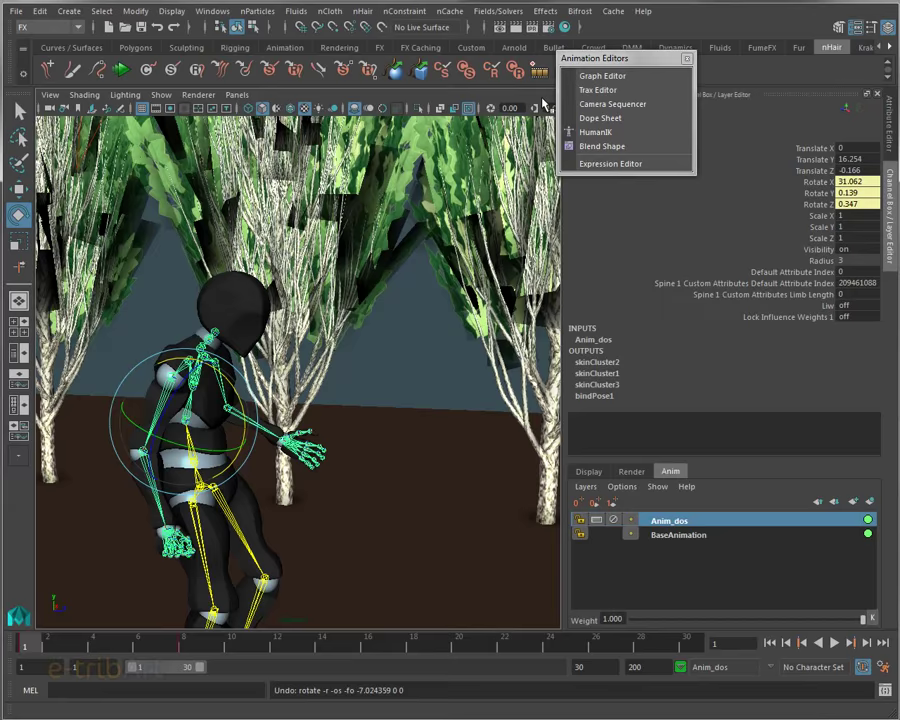
key("ctrl+z")
key("ctrl+z")
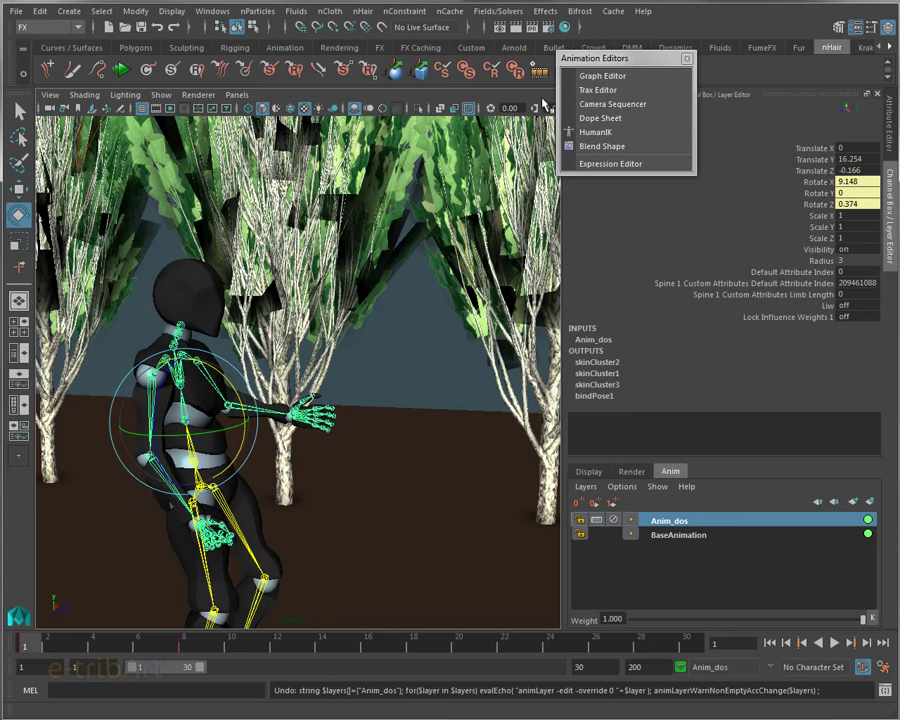
key("ctrl+z")
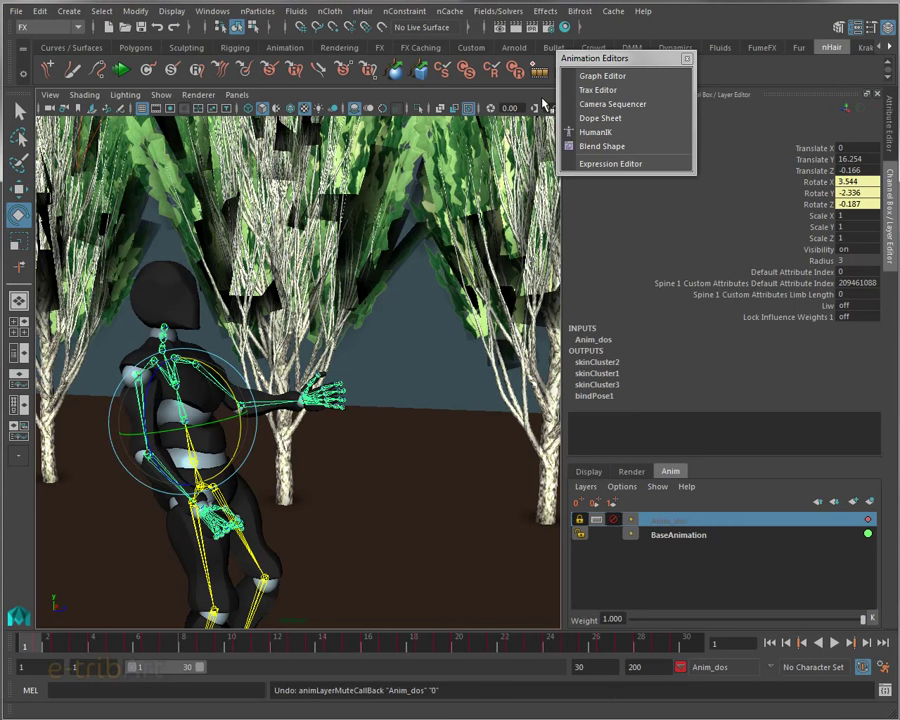
left_click(614, 519)
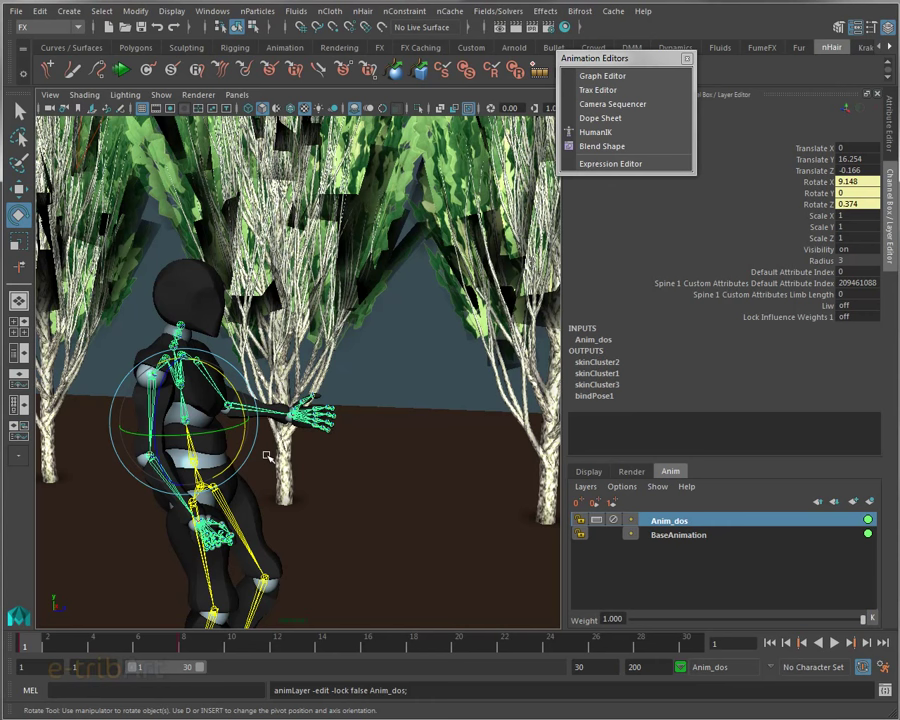
mouse_move(40, 643)
left_mouse_down()
mouse_move(250, 649)
mouse_move(6, 645)
left_mouse_up()
Compare the walk with Anim_dos muted and unmuted
right_click(661, 526)
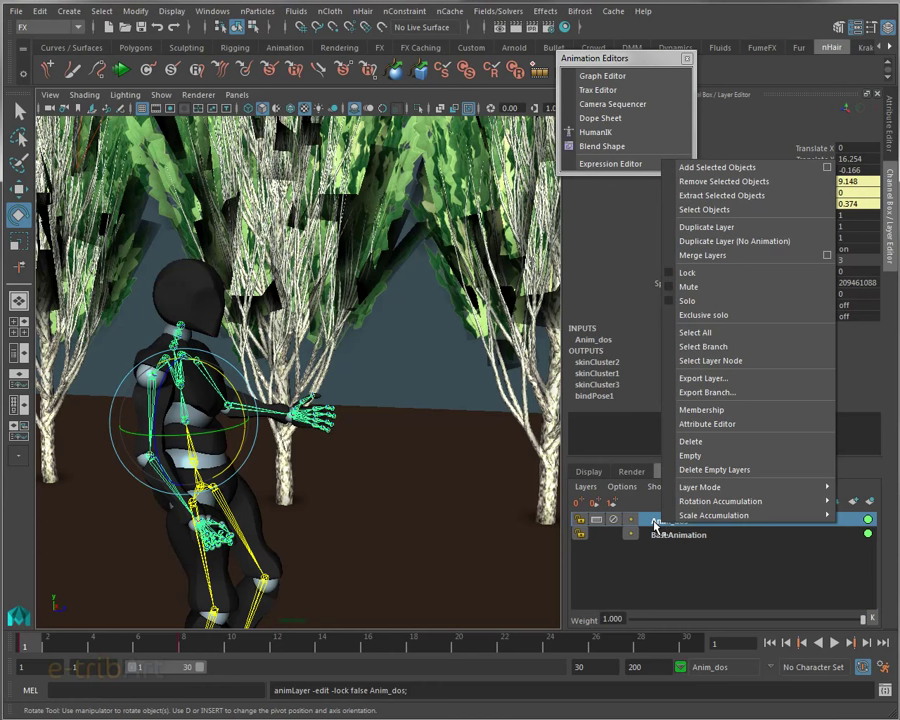
left_click(608, 552)
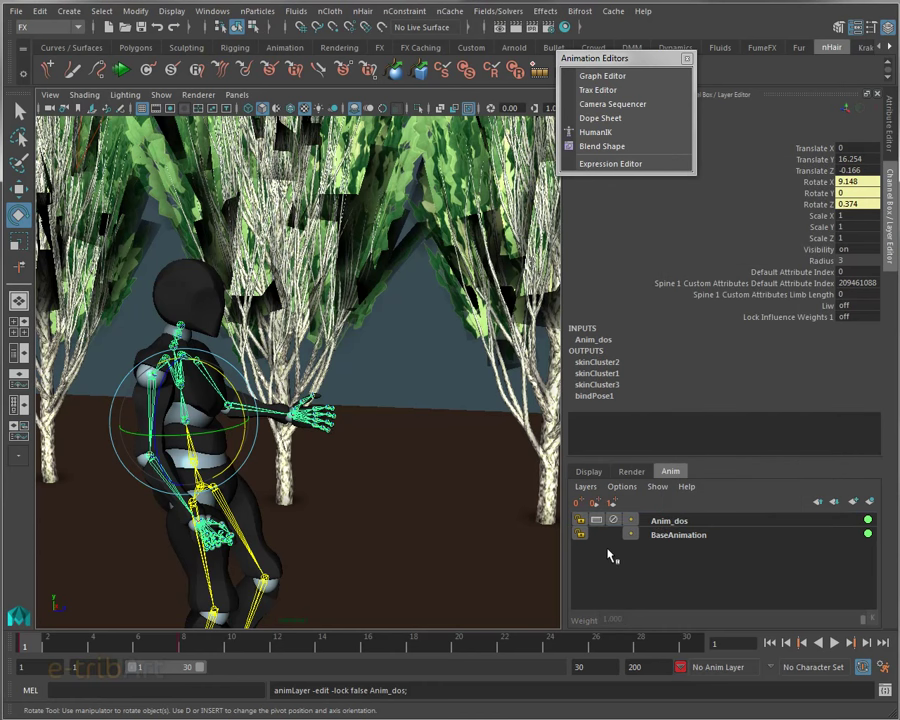
left_click(614, 521)
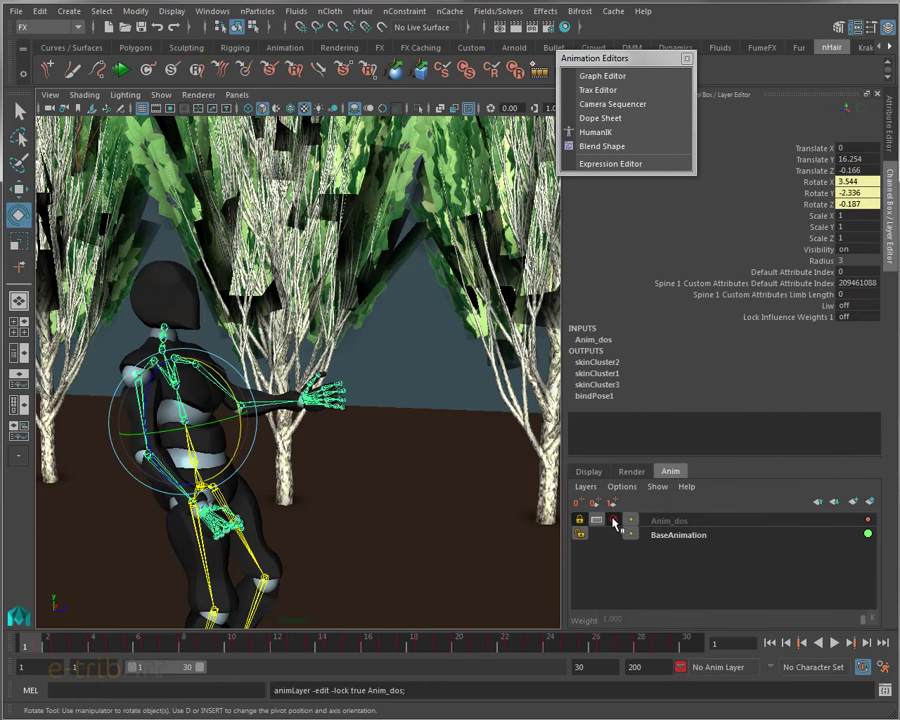
left_click(614, 521)
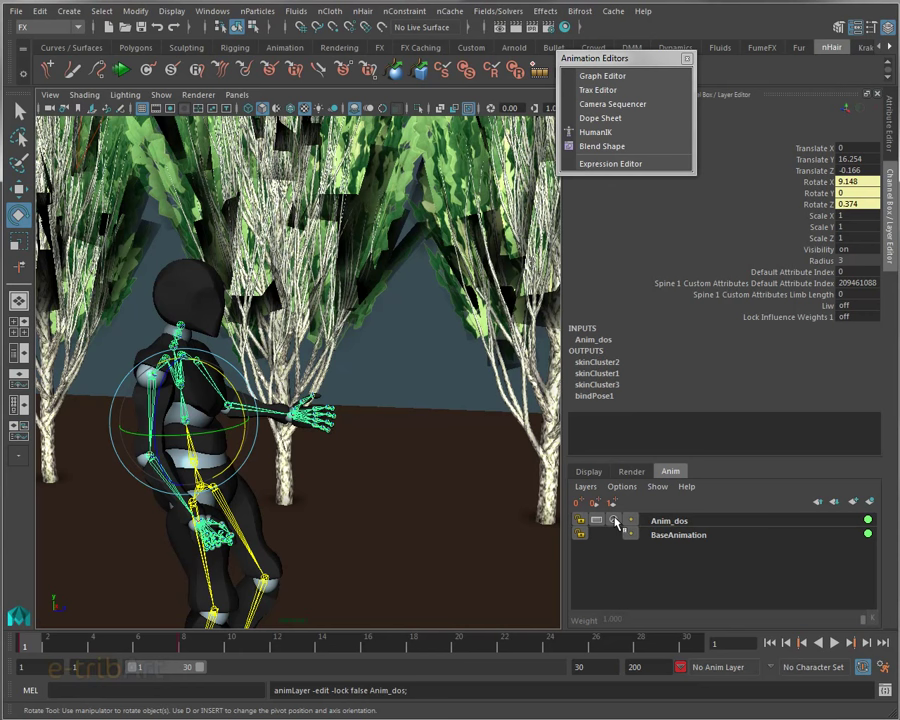
Make Anim_dos the active animation layer and play the walk, stopping at frame 8
left_click(677, 521)
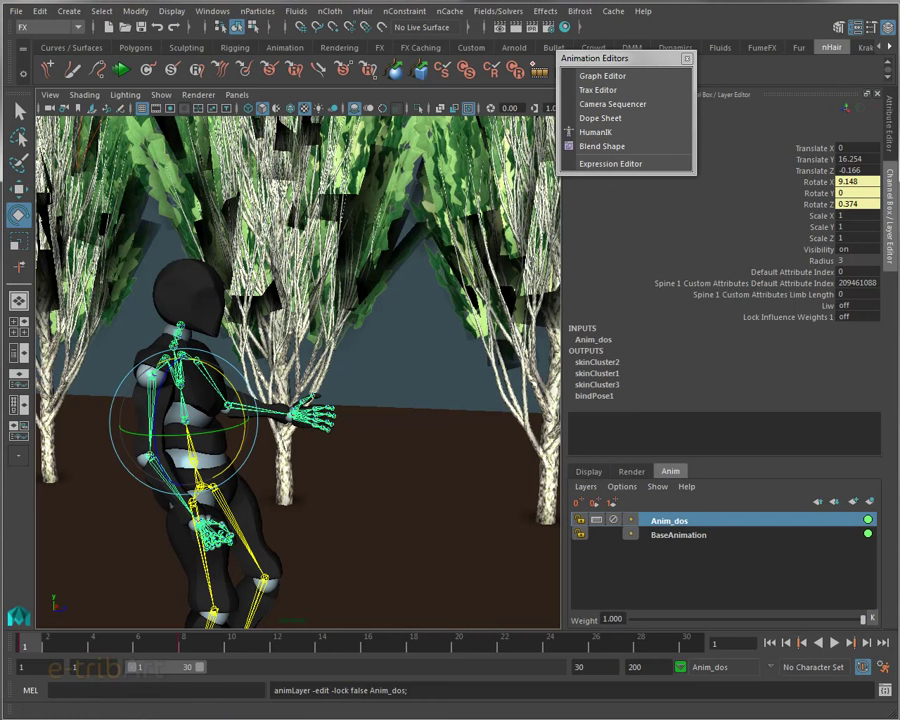
key("alt+v")
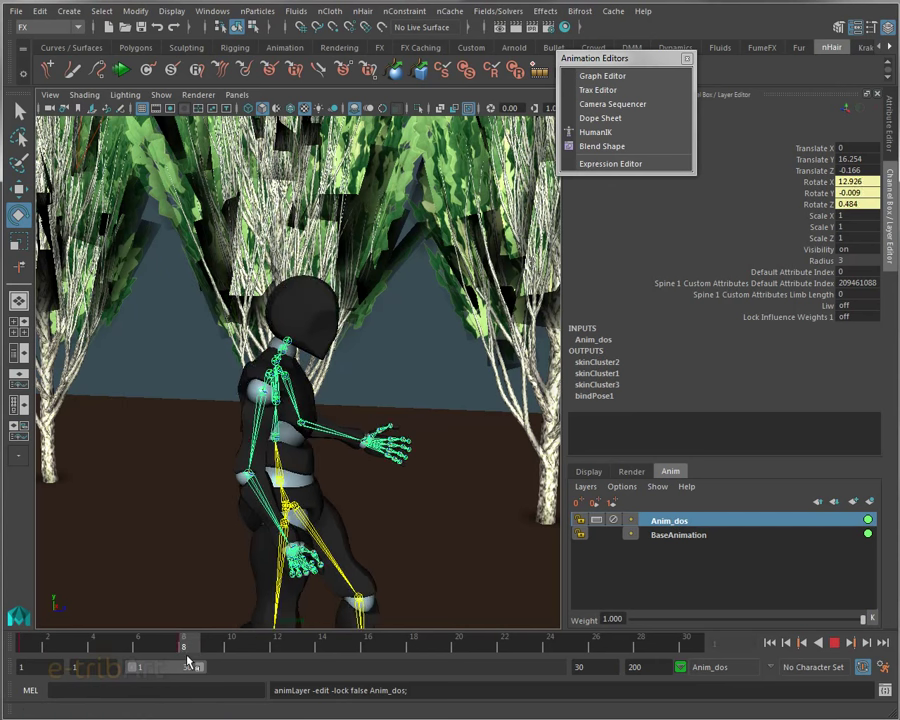
key("alt+v")
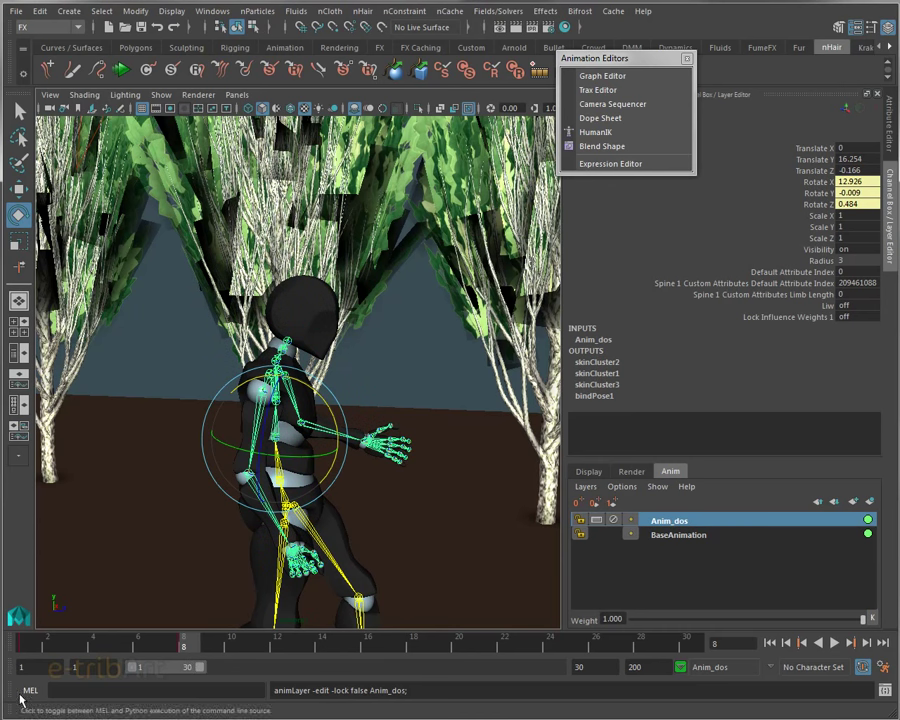
Replay the walk around frame 9 and try moving BaseAnimation above Anim_dos
left_click(186, 646)
key("alt+v")
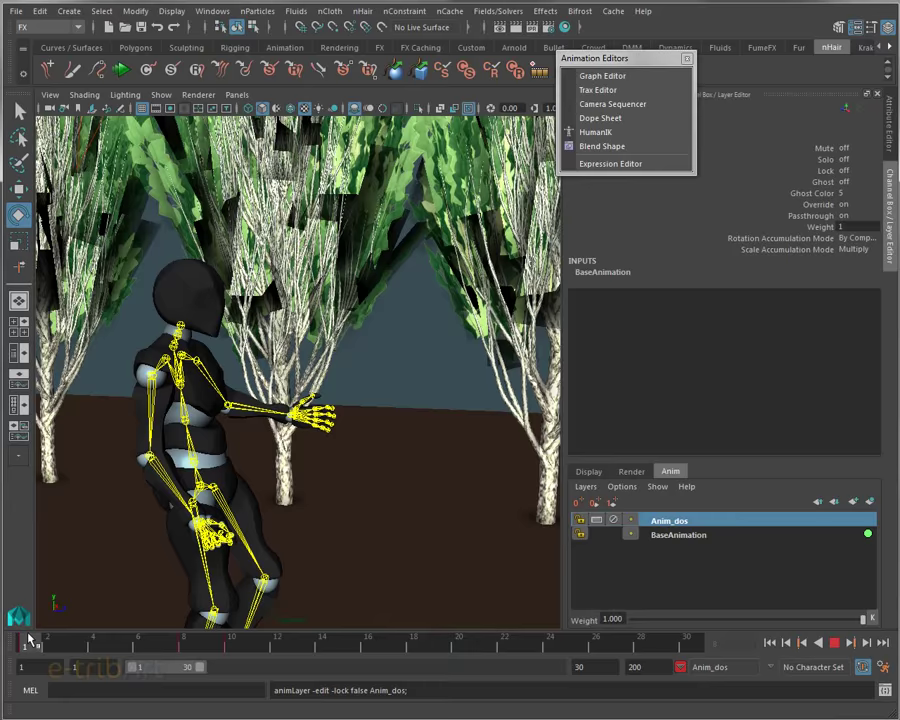
mouse_move(208, 645)
left_mouse_down()
mouse_move(90, 640)
mouse_move(231, 645)
left_mouse_up()
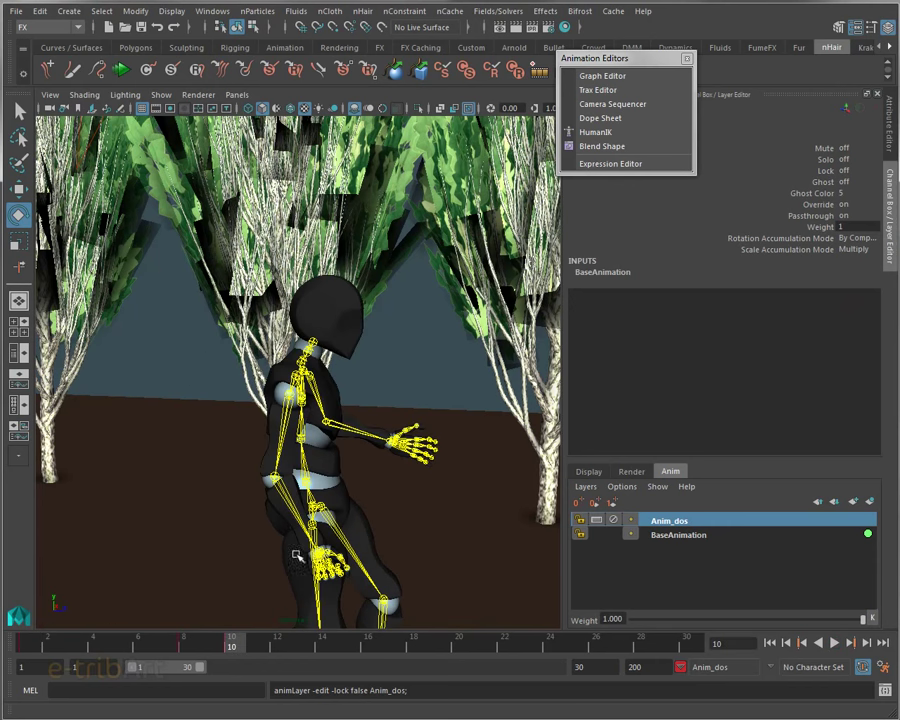
middle_click_drag(738, 532, 703, 526)
Lower the Anim_dos layer weight from 0.773 to 0 in its attributes, then return to the layer list
right_click(703, 526)
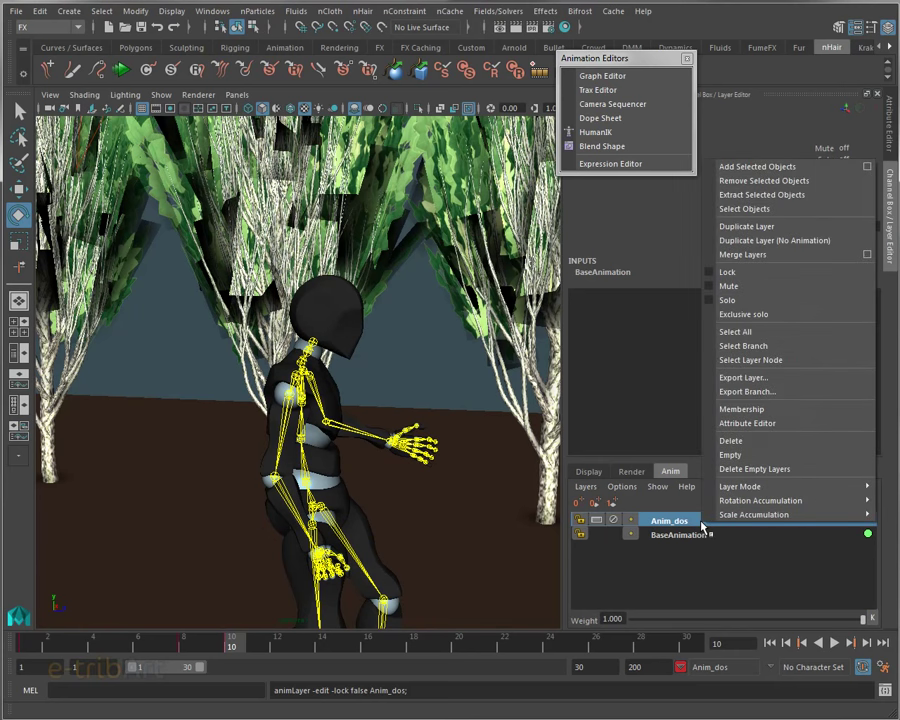
left_click(738, 422)
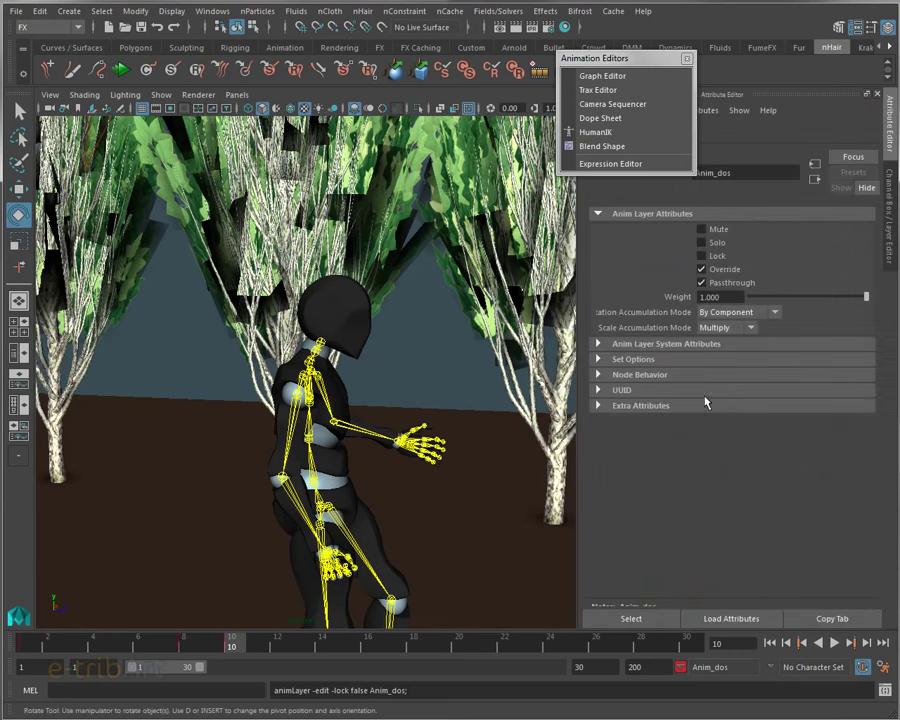
left_click_drag(865, 297, 840, 298)
mouse_move(810, 300)
left_mouse_down()
mouse_move(752, 304)
mouse_move(760, 320)
mouse_move(874, 326)
left_mouse_up()
left_click(890, 240)
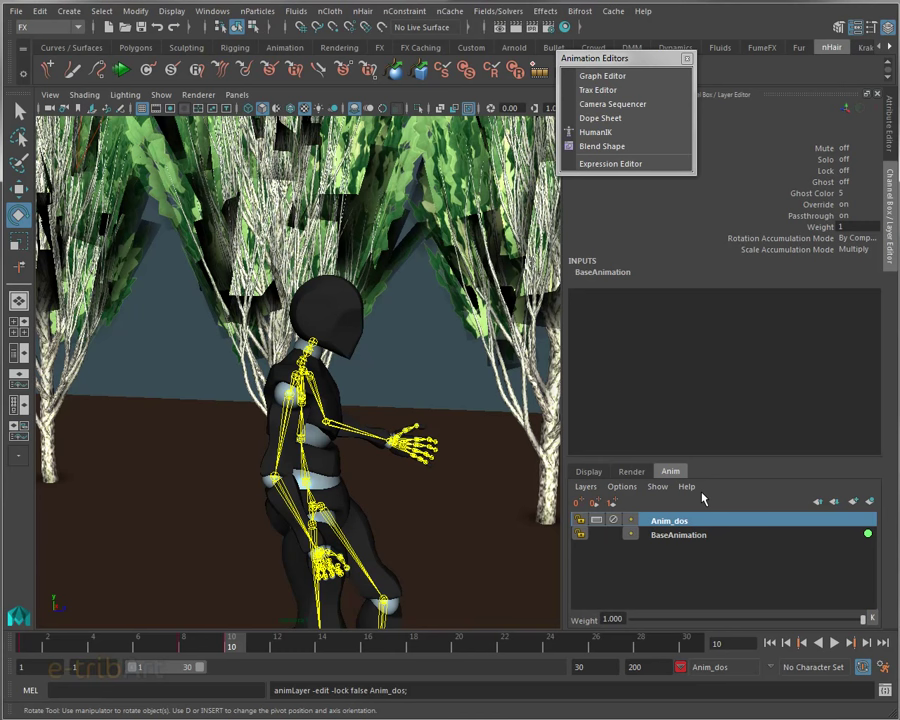
Frame the character in the viewport and mute the Anim_dos layer
left_click_drag(382, 507, 316, 512, "alt")
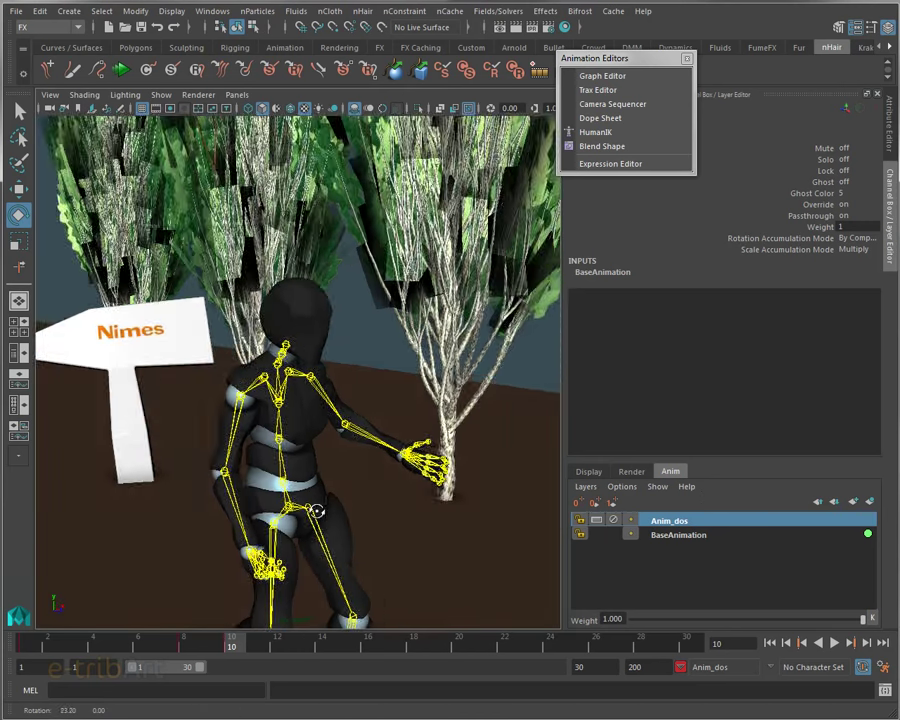
right_click_drag(316, 512, 256, 505, "alt")
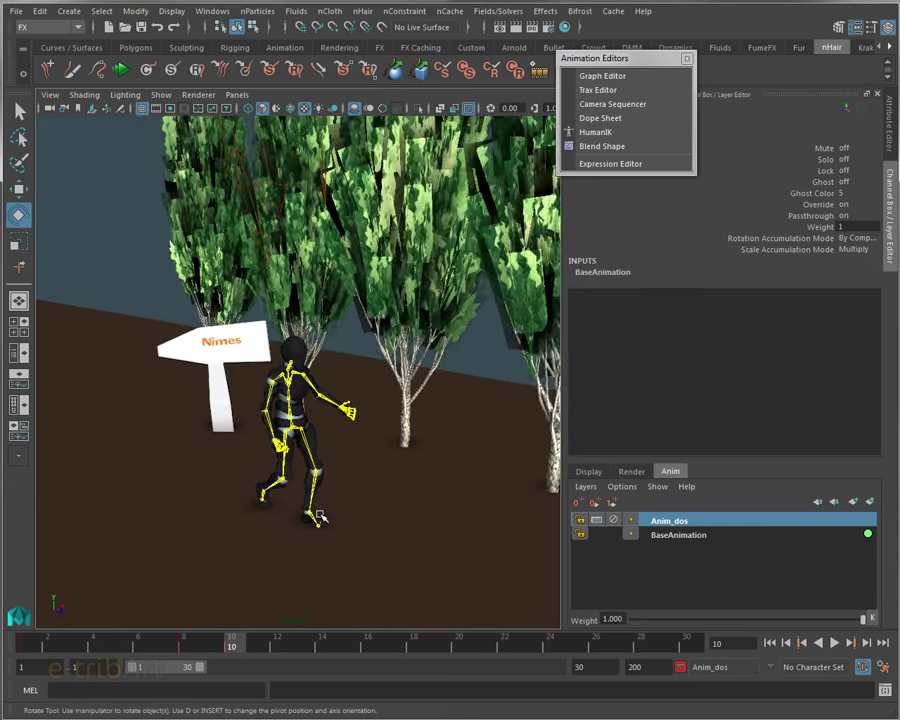
left_click_drag(253, 497, 337, 514, "alt")
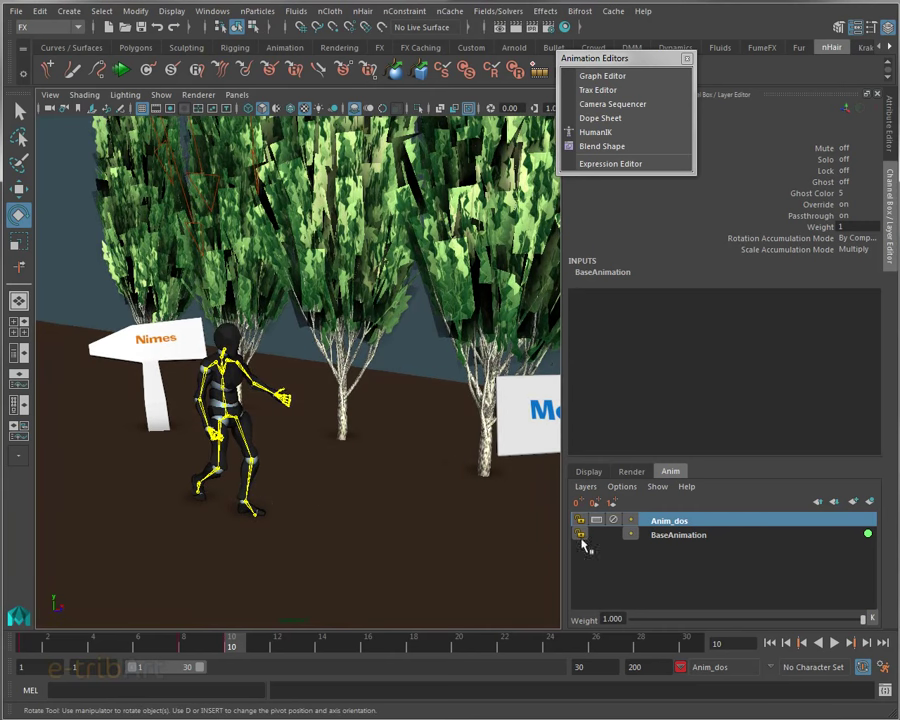
left_click(614, 525)
left_click_drag(327, 566, 357, 566, "alt")
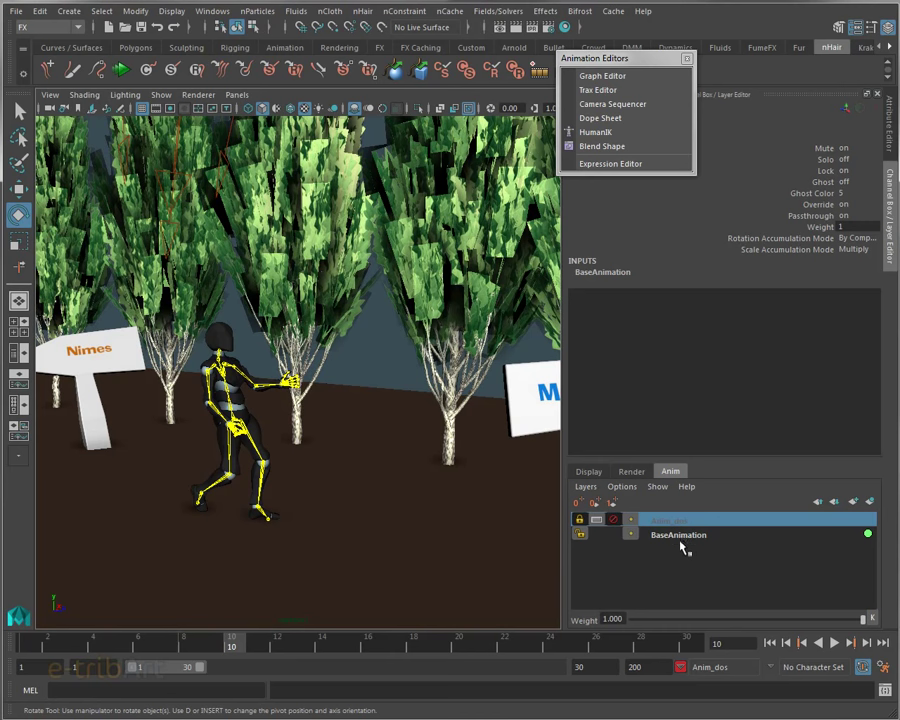
Open the Trax Editor at the upper right and zoom in on the character
left_click(608, 95)
left_click_drag(458, 178, 714, 86)
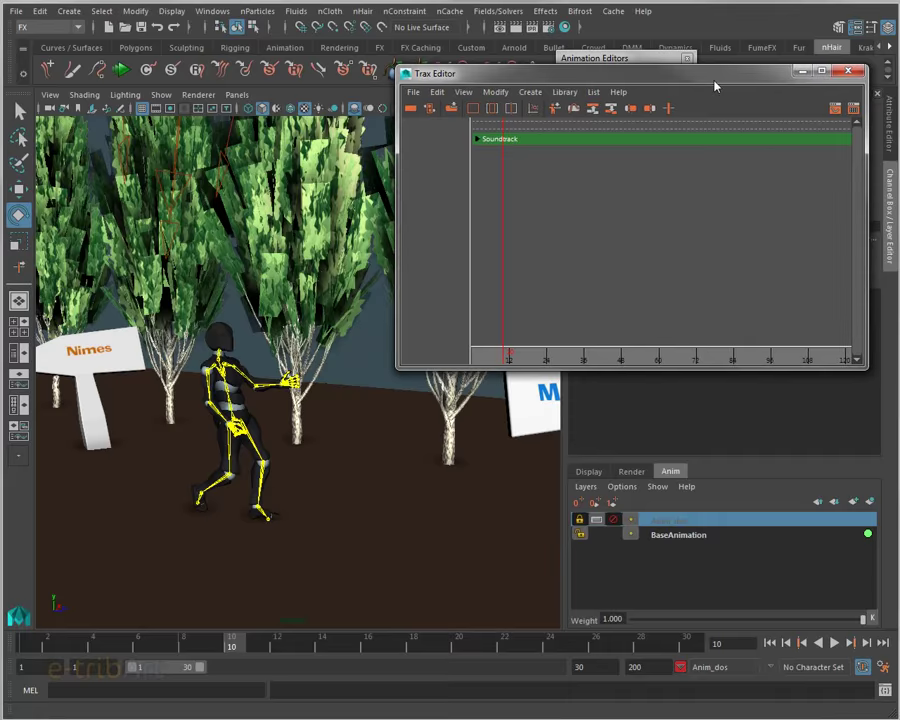
mouse_move(406, 472)
right_mouse_down("alt")
mouse_move(362, 478)
mouse_move(477, 495)
right_mouse_up("alt")
left_click_drag(477, 495, 458, 494, "alt")
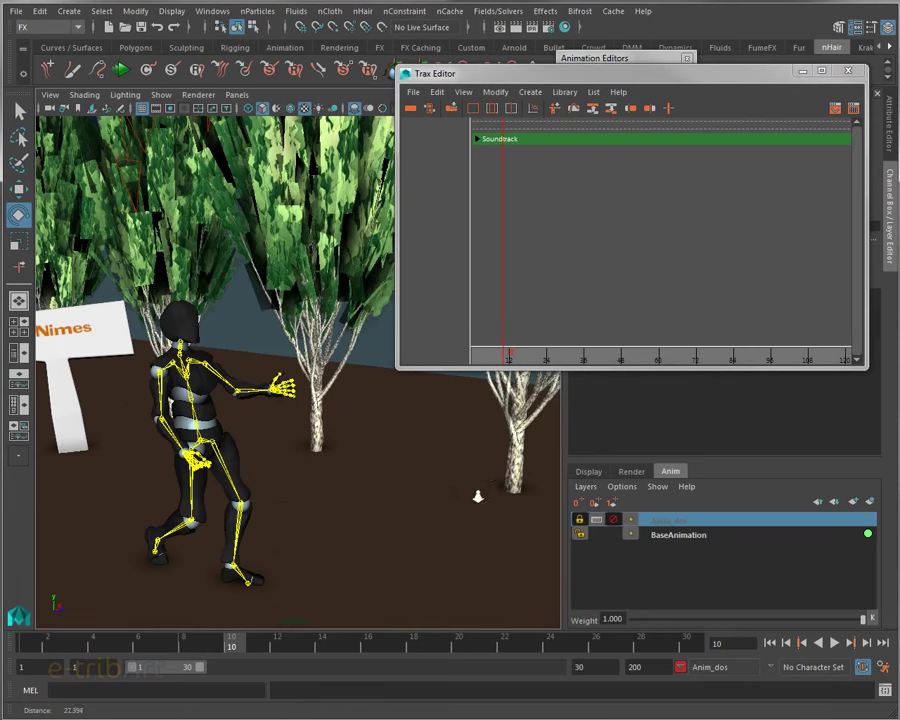
right_click_drag(458, 494, 470, 502, "alt")
mouse_move(470, 502)
left_mouse_down("alt")
mouse_move(452, 488)
mouse_move(455, 495)
left_mouse_up("alt")
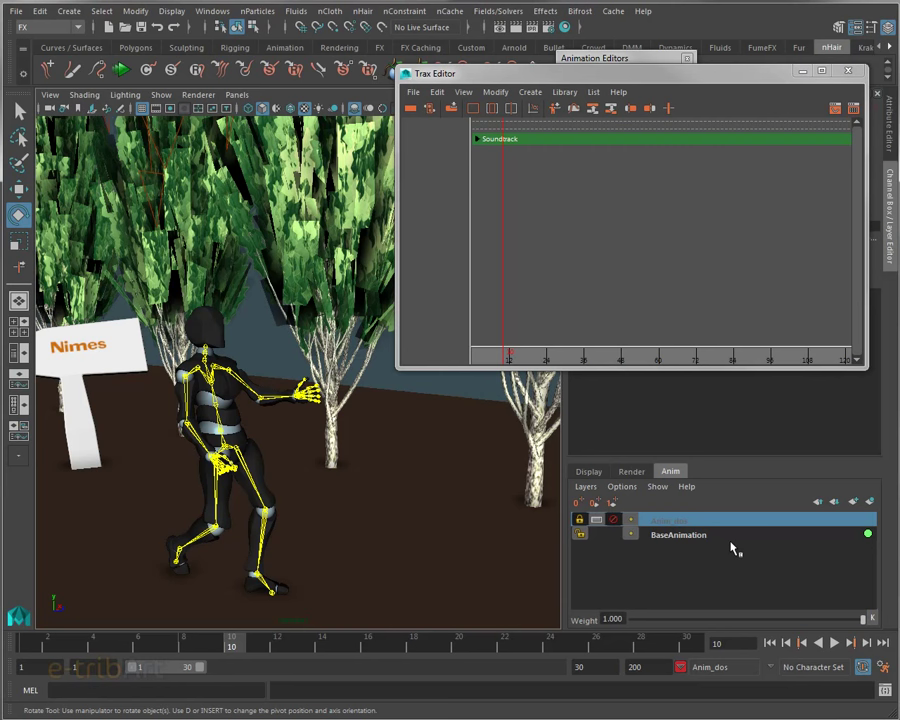
Delete the Anim_dos layer, leaving BaseAnimation selected
right_click(704, 526)
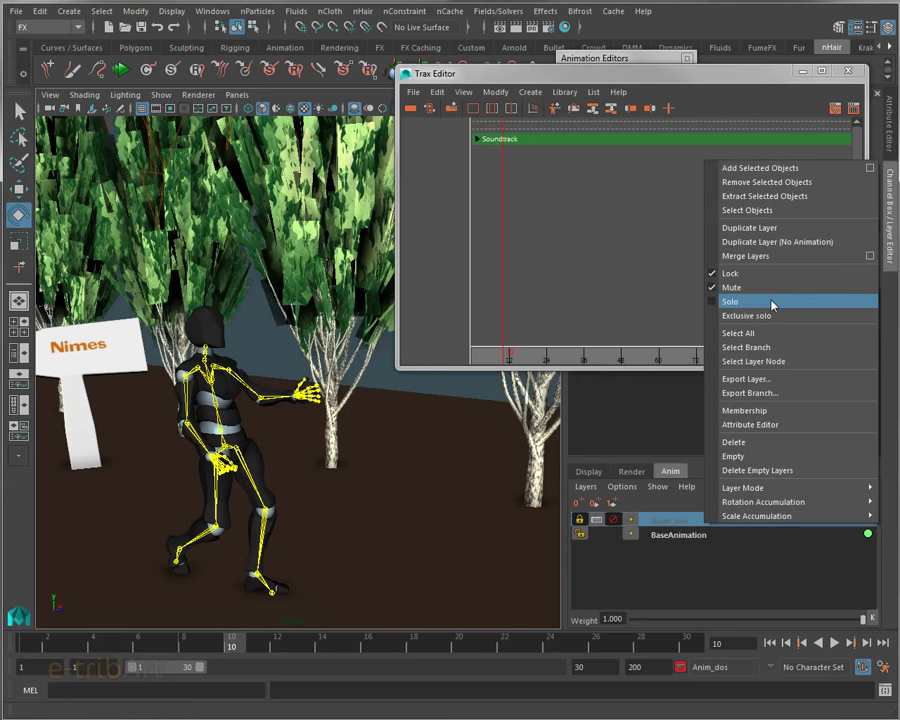
left_click(758, 442)
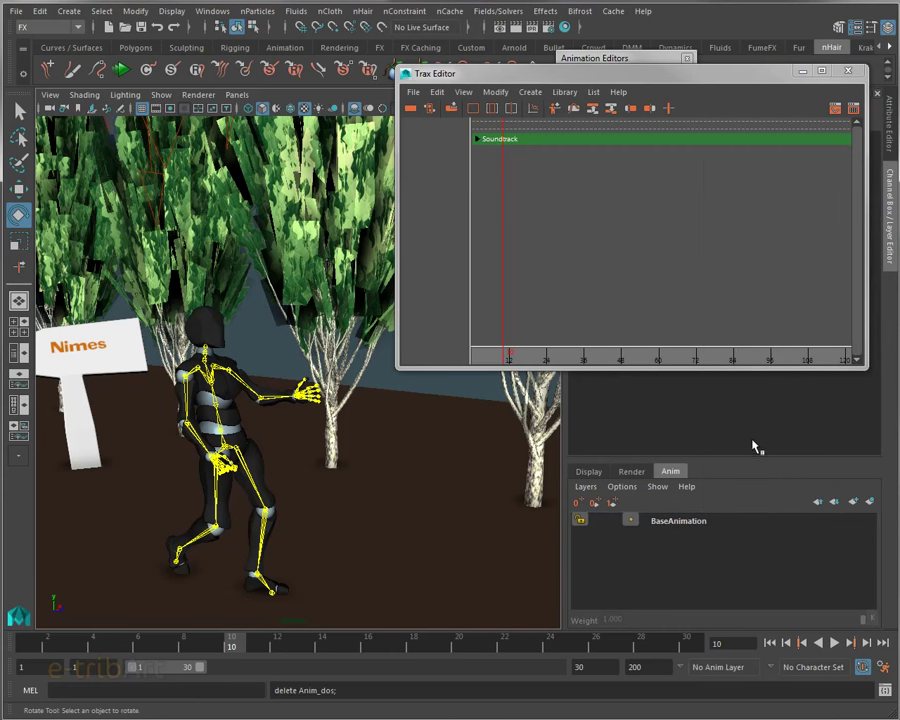
left_click(671, 526)
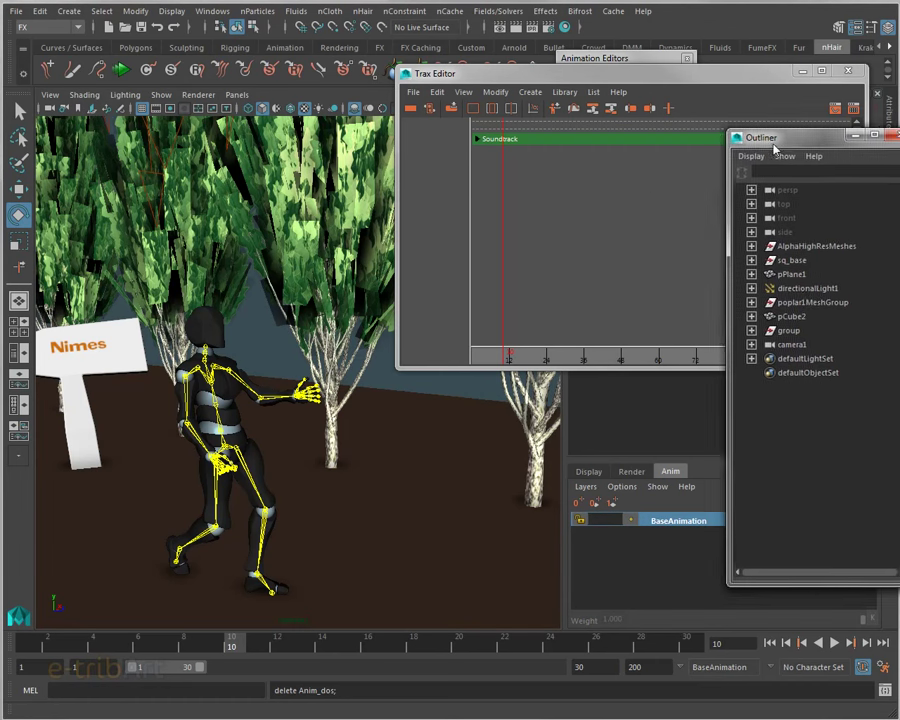
Select the Alpha:Hips control under sq_base in the Outliner
left_click(783, 262)
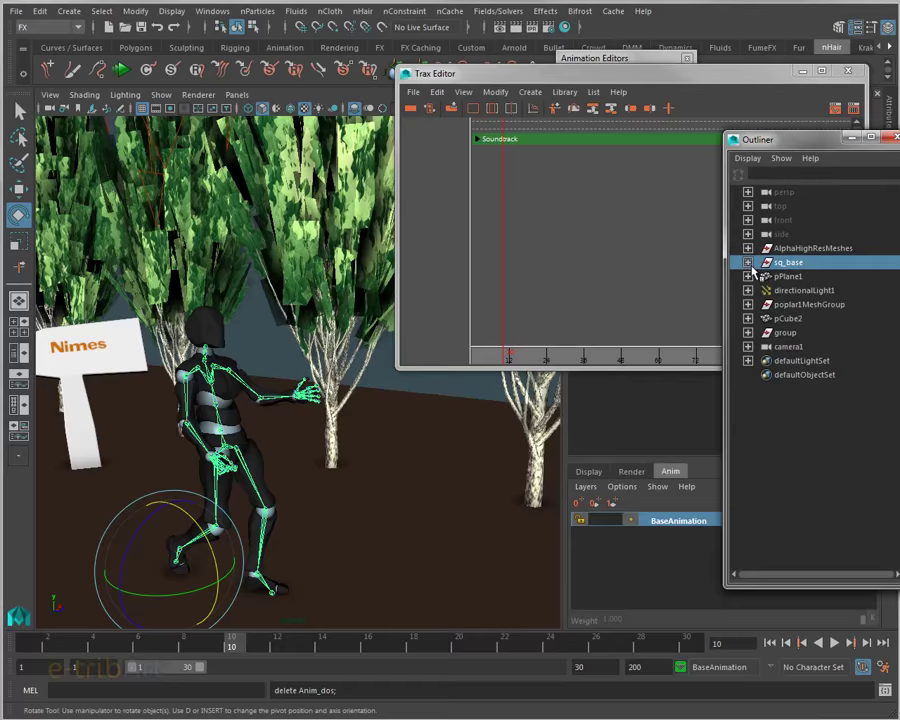
left_click(748, 262)
left_click(790, 276)
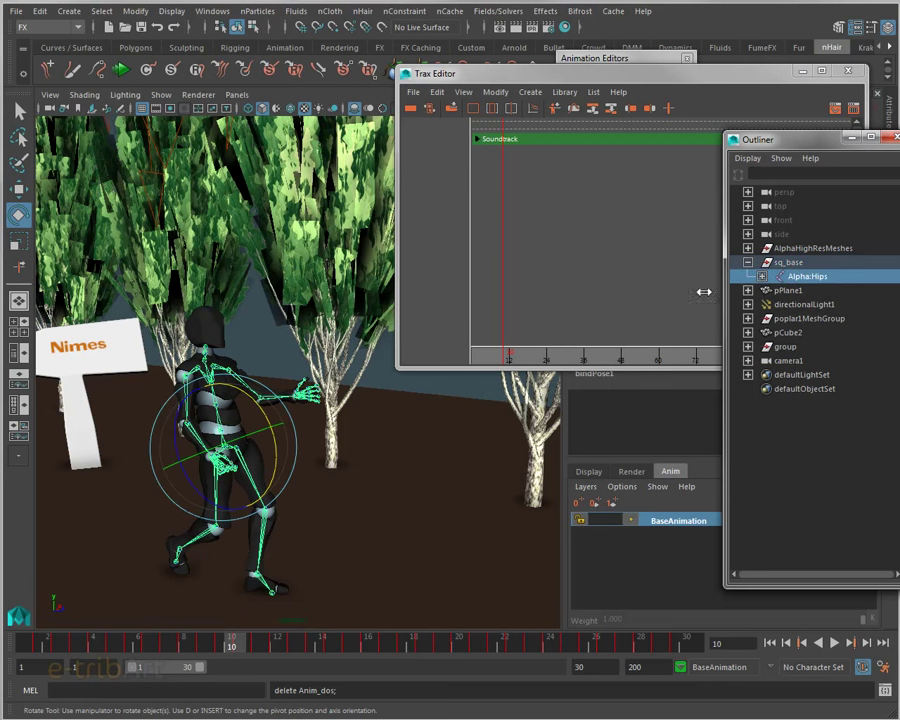
left_click(886, 137)
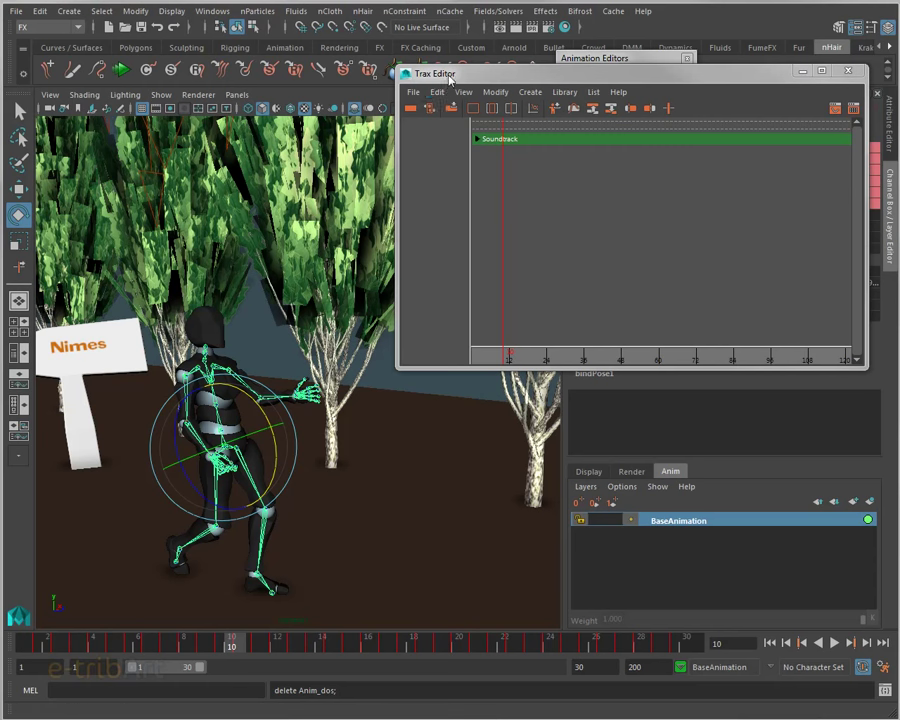
Switch the status-line menu set from FX to Animation
left_click_drag(449, 78, 451, 105)
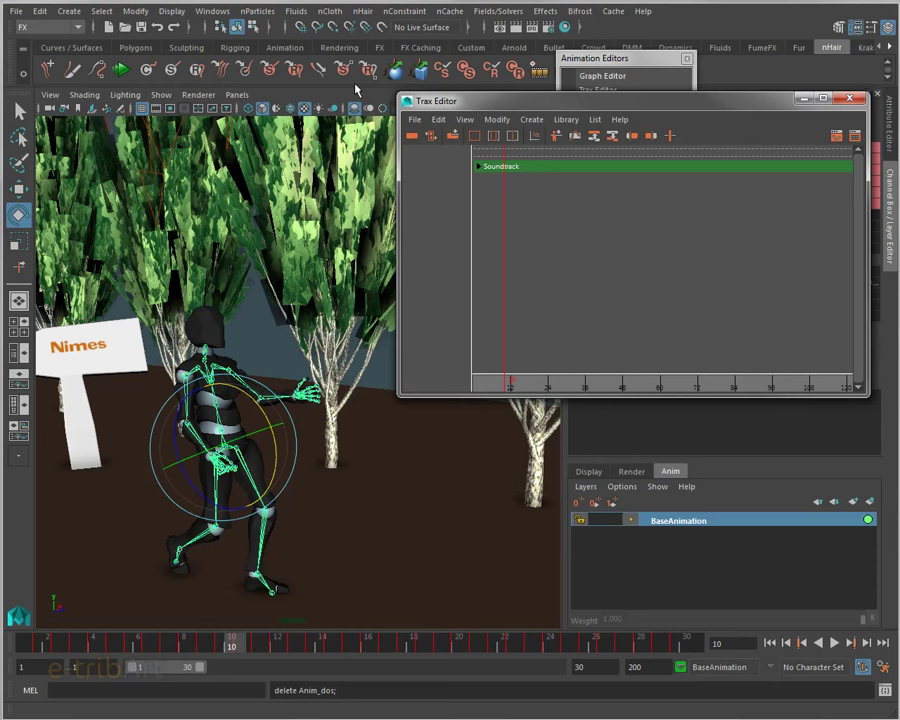
mouse_move(163, 297)
left_mouse_down("alt")
mouse_move(200, 300)
mouse_move(385, 135)
left_mouse_up("alt")
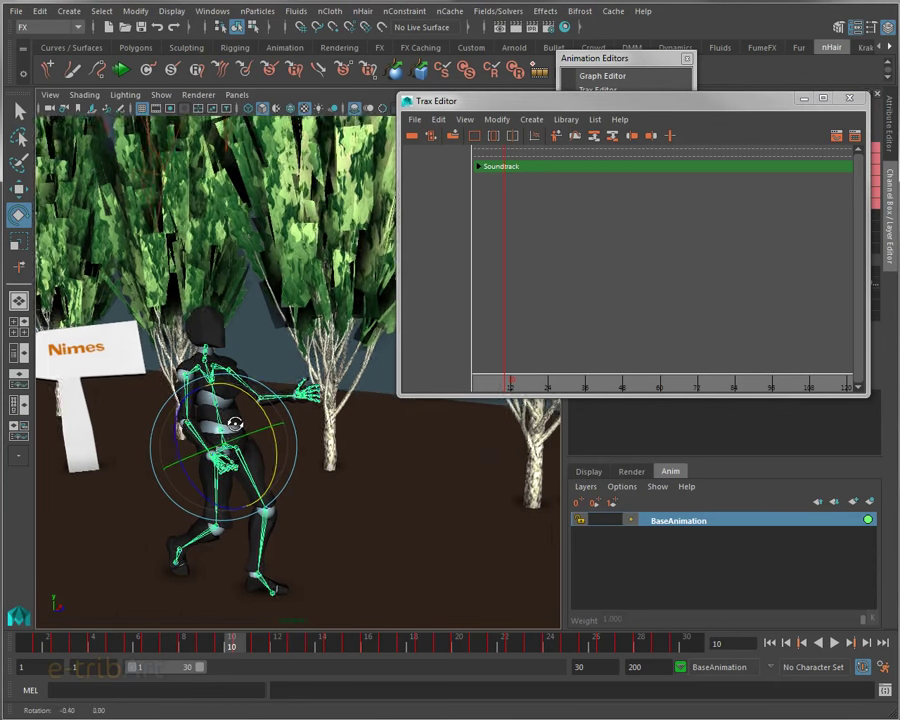
left_click_drag(524, 101, 524, 108)
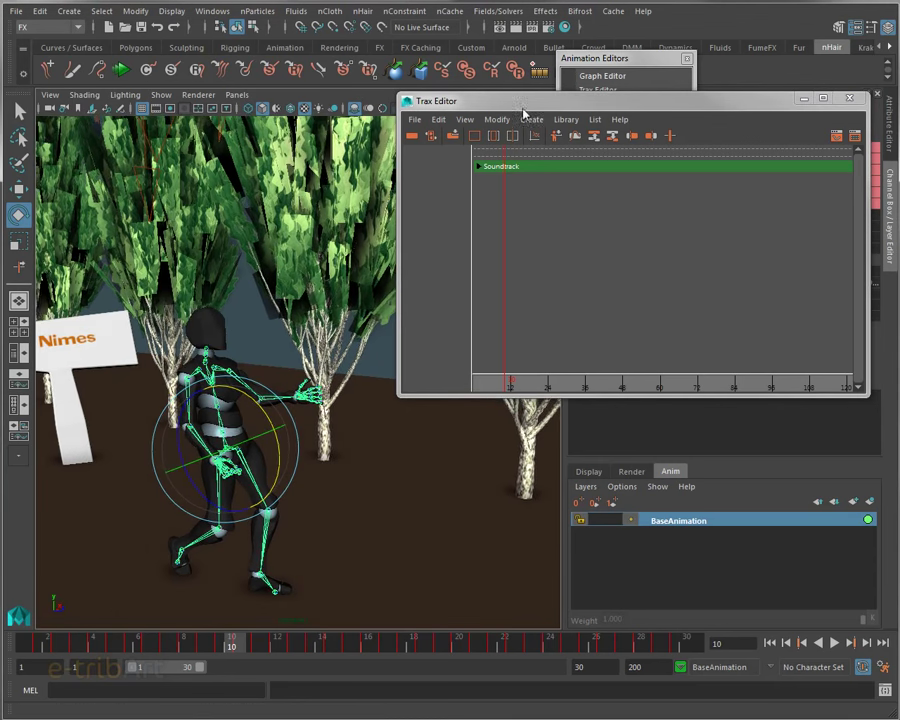
left_click(60, 28)
left_click(55, 72)
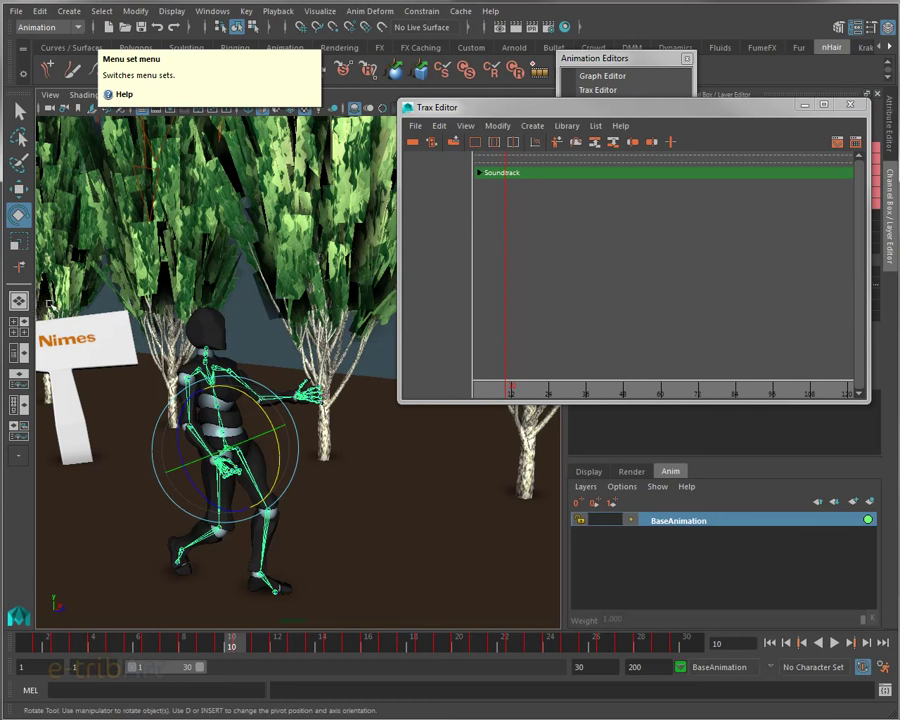
Save the scene as boat_box03.mb and bring up the Trax Editor's Create menu
key("ctrl+s")
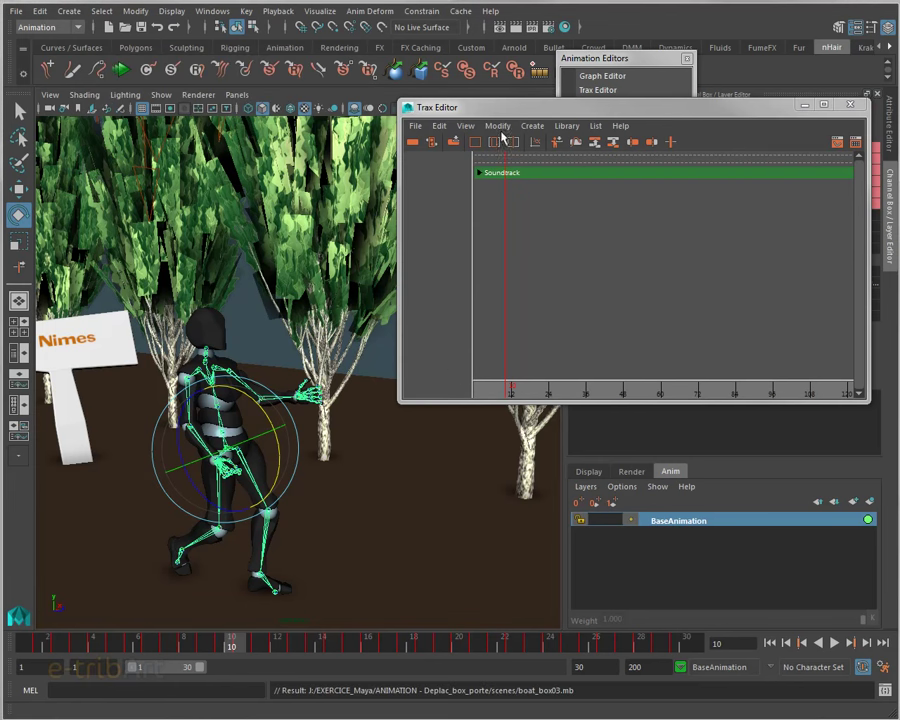
left_click_drag(497, 108, 502, 127)
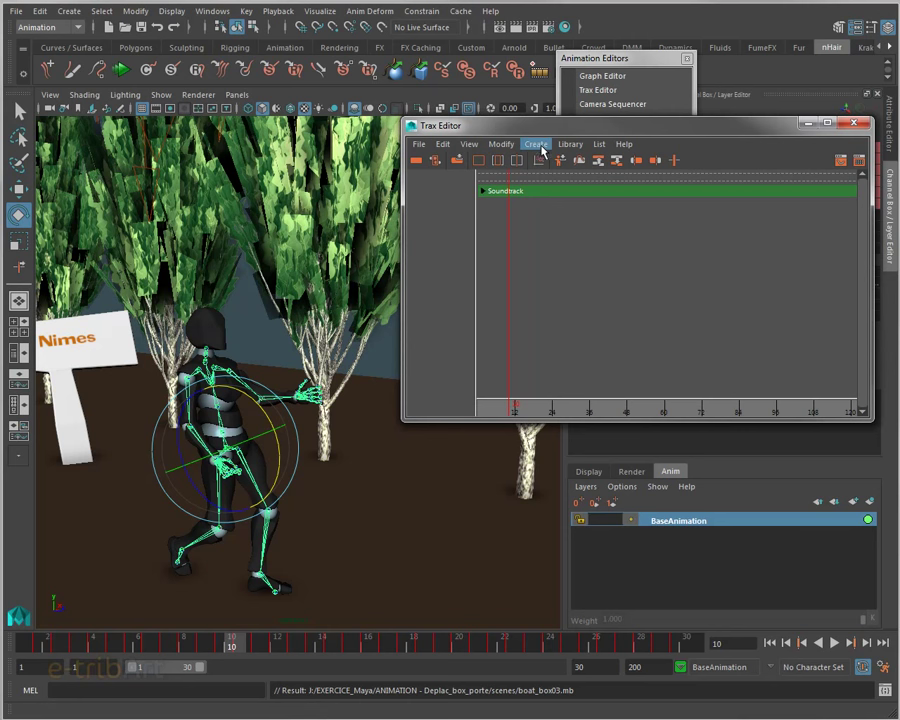
left_click(536, 144)
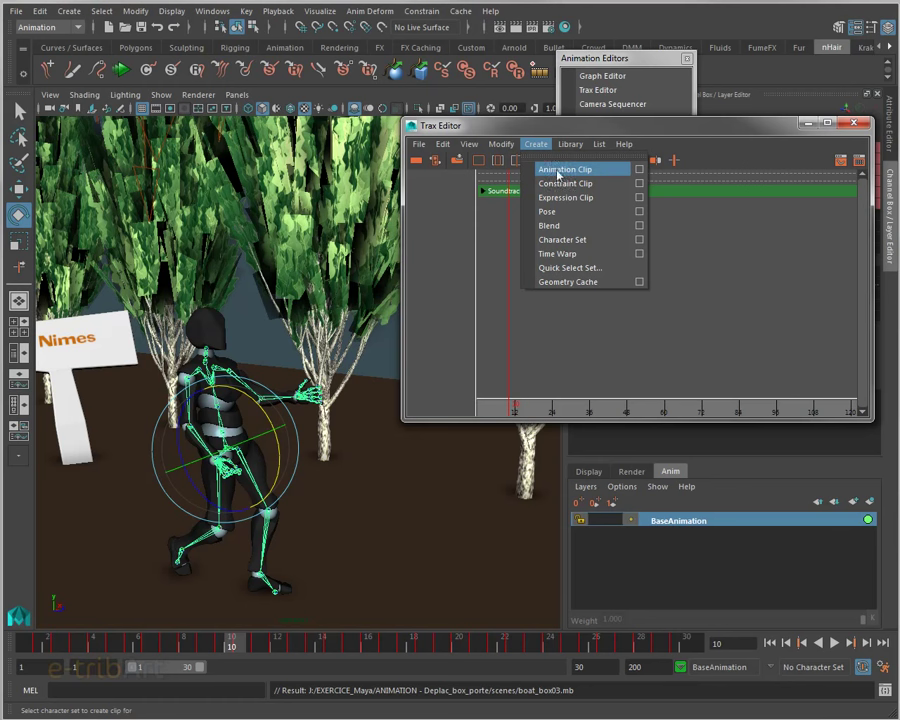
Create an animation clip named 'marche_porte' with a Start/End time range of 0 to 30
left_click(639, 170)
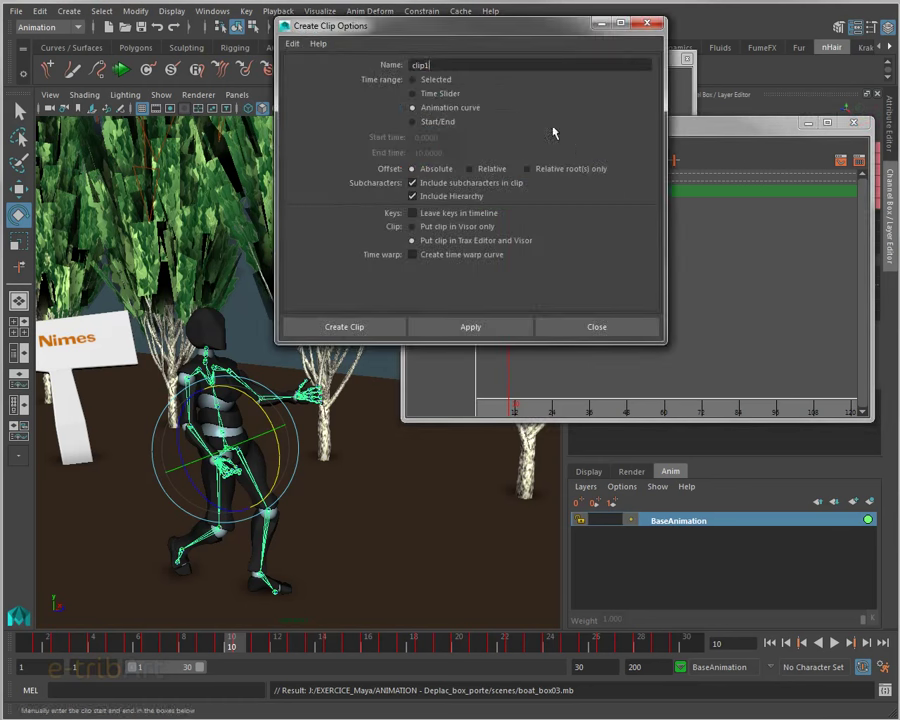
left_click_drag(488, 26, 587, 28)
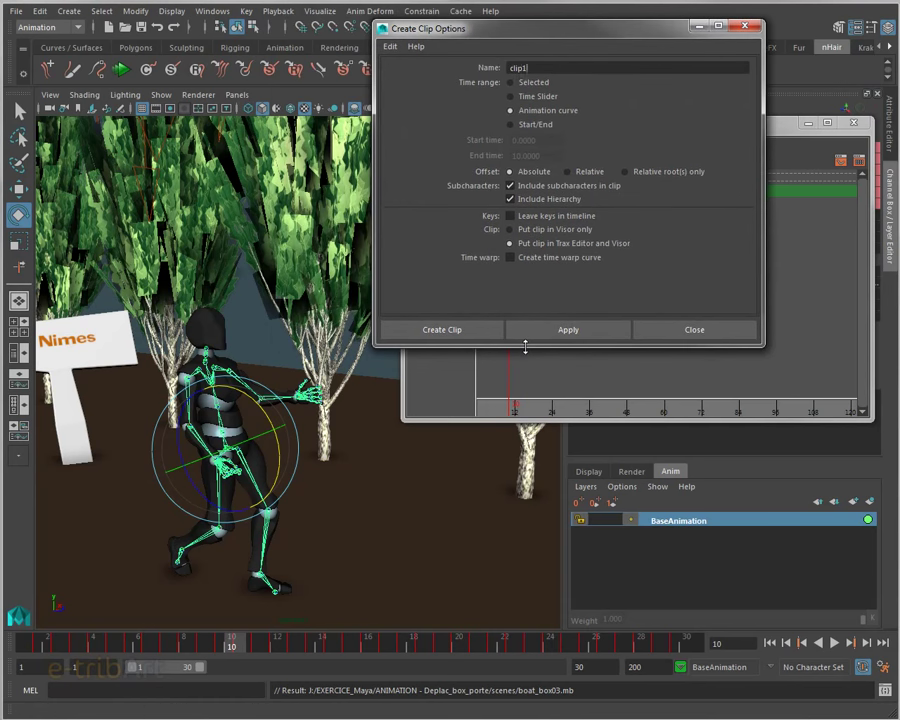
left_click_drag(538, 67, 498, 67)
type("marche_porte")
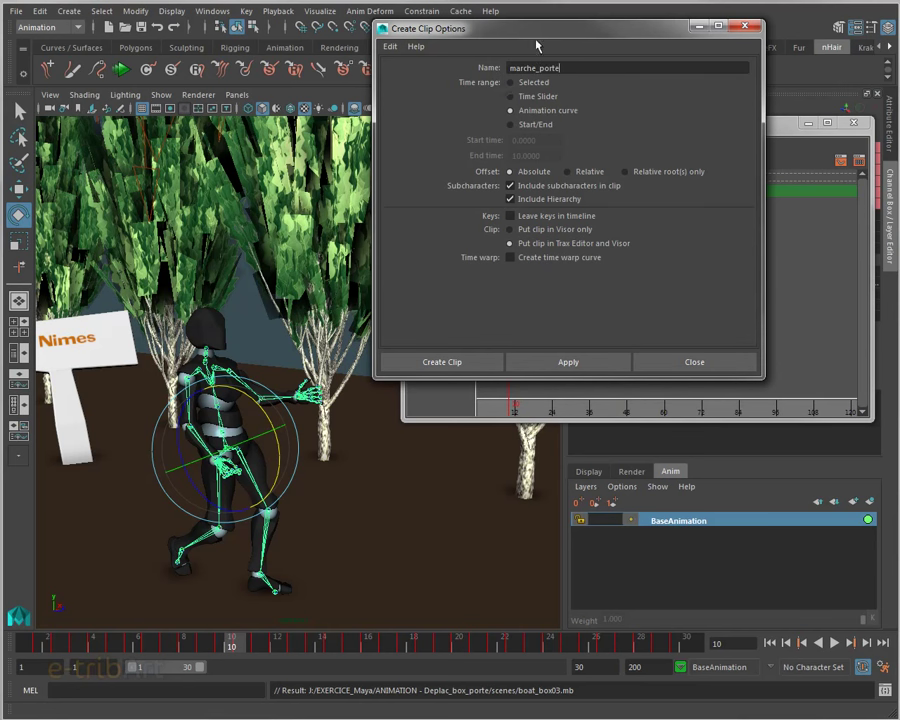
left_click(514, 124)
key("Tab")
type("3")
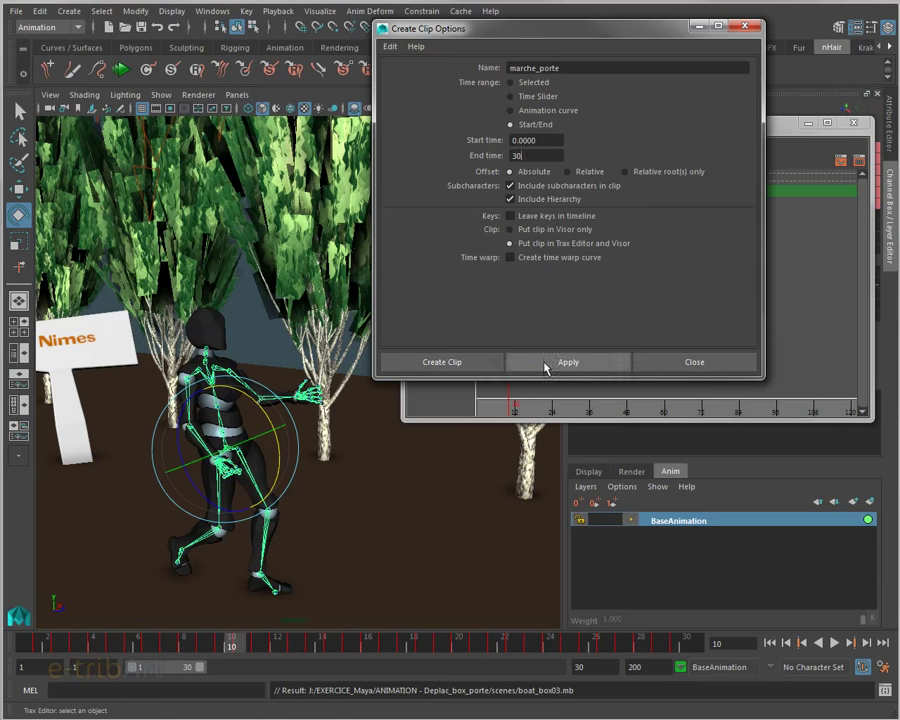
left_click(486, 365)
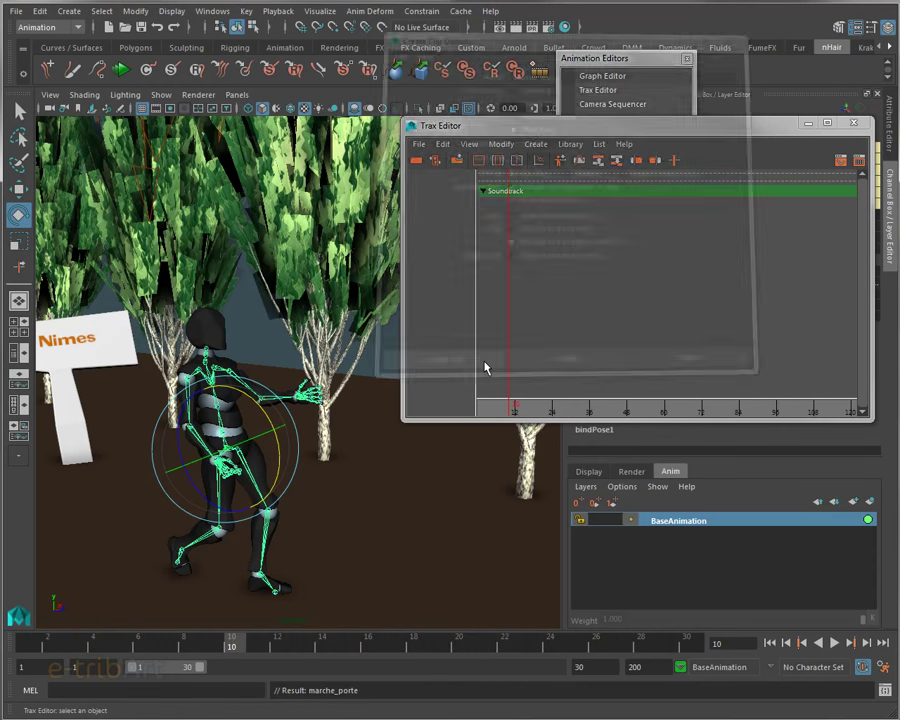
Reposition and widen the Trax Editor, then load the selected character into it
left_click_drag(631, 125, 504, 75)
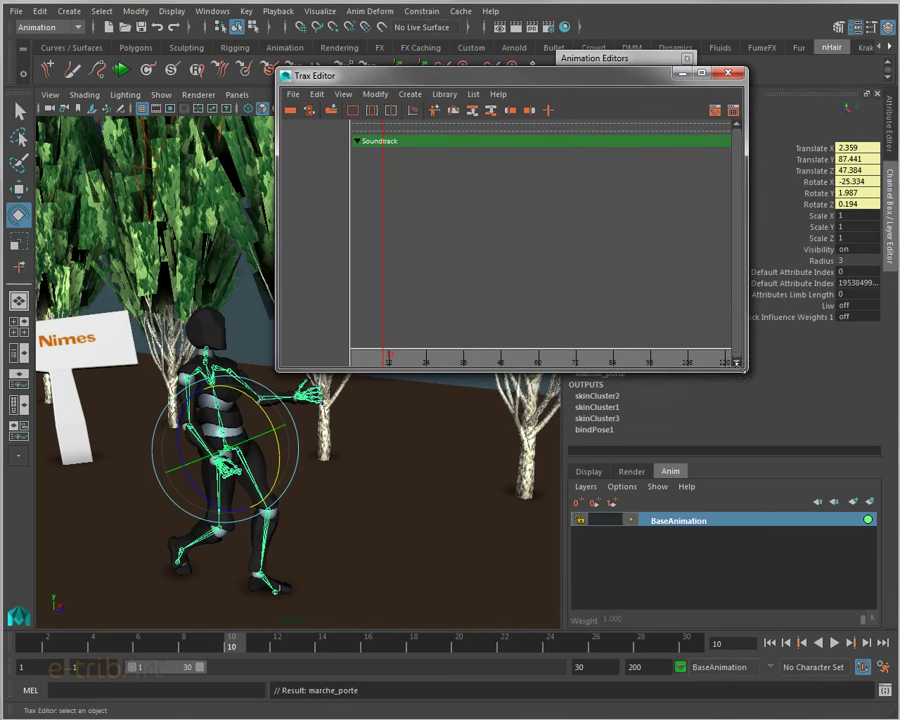
left_click_drag(747, 370, 837, 370)
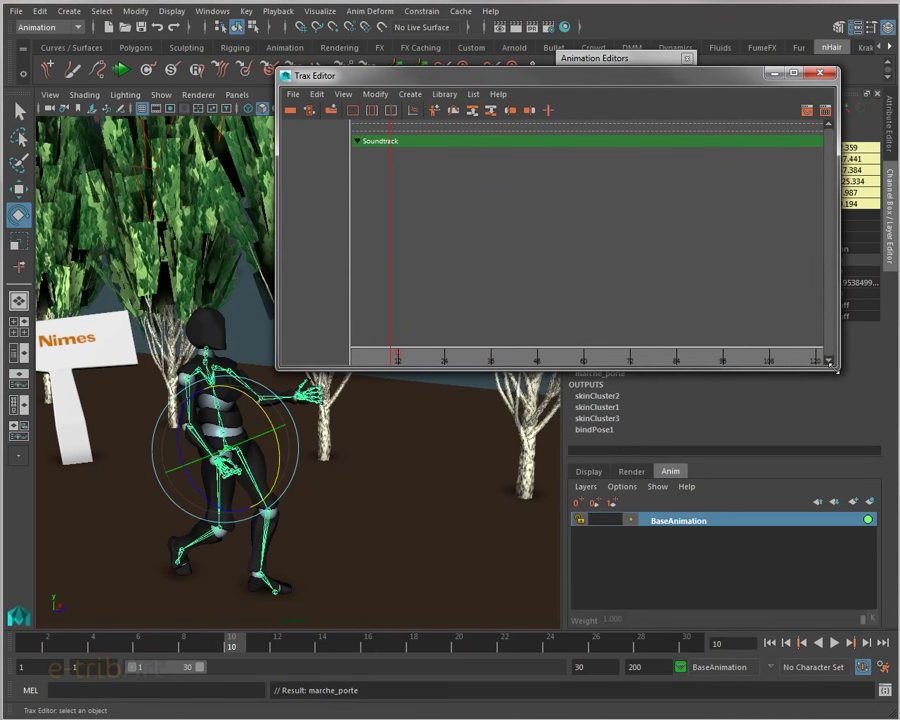
left_click(437, 113)
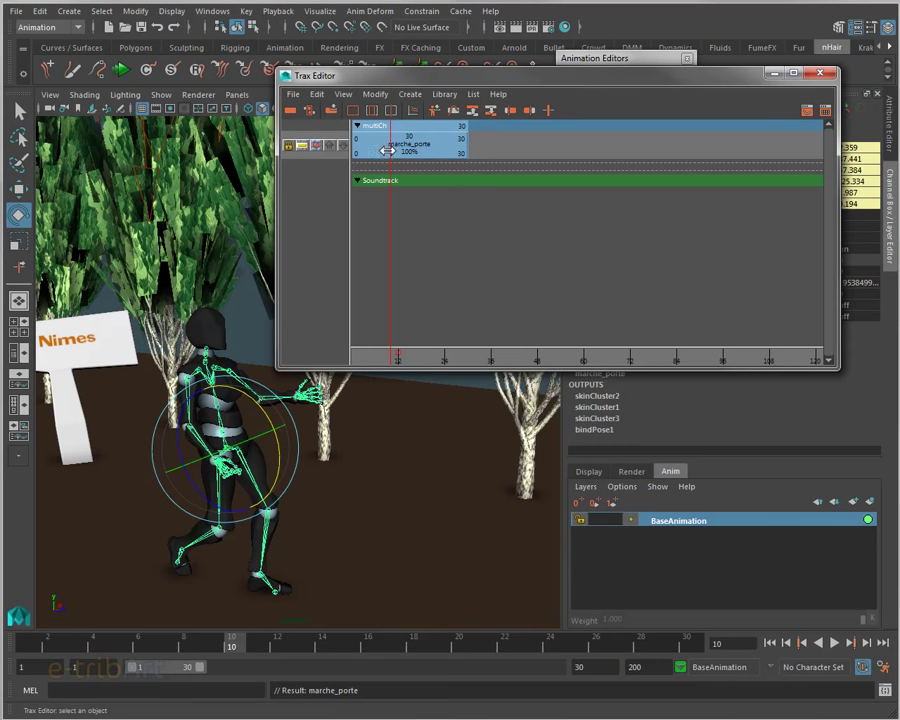
Slide the marche_porte clip so it starts at frame 1, spanning frames 1–31
left_click(409, 150)
mouse_move(409, 150)
left_mouse_down()
mouse_move(448, 160)
mouse_move(410, 161)
left_mouse_up()
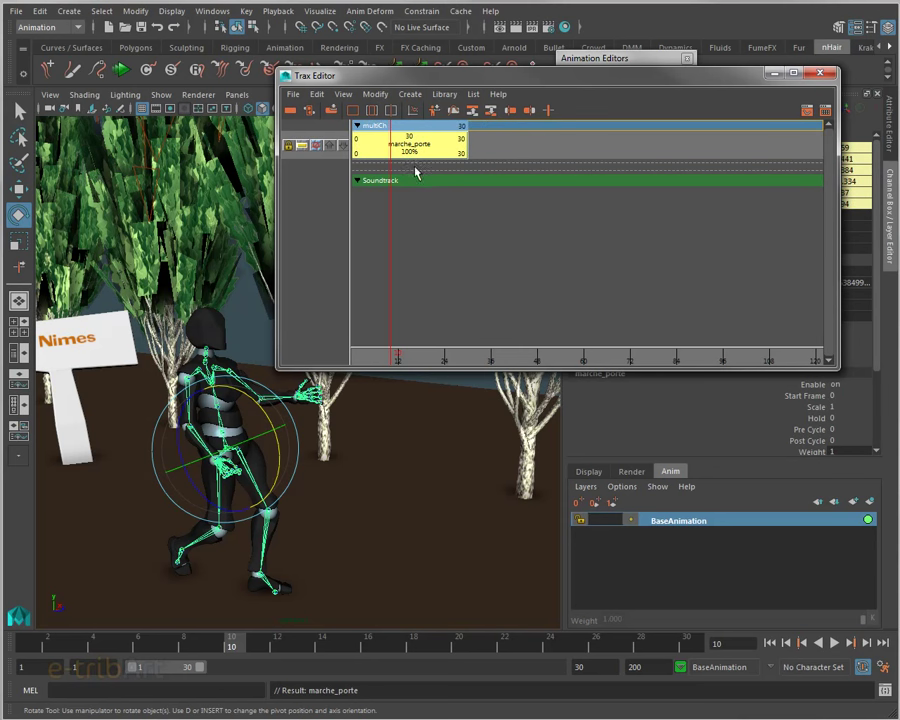
left_click_drag(426, 150, 430, 150)
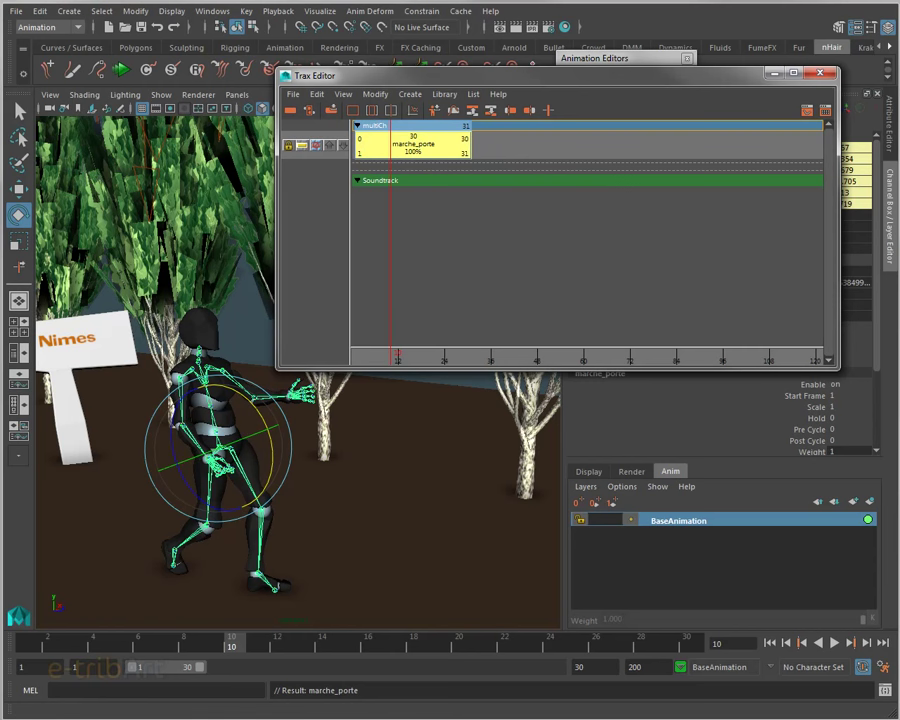
left_click(212, 11)
left_click(240, 160)
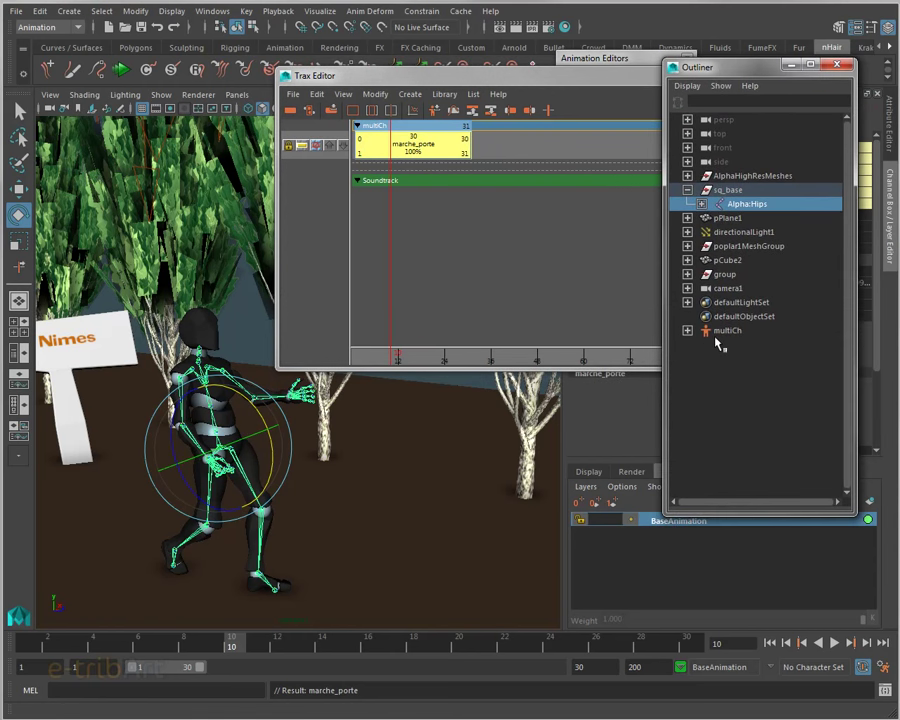
In the Outliner, rename the multiCh character set to 'ch_perso'
left_click(724, 331)
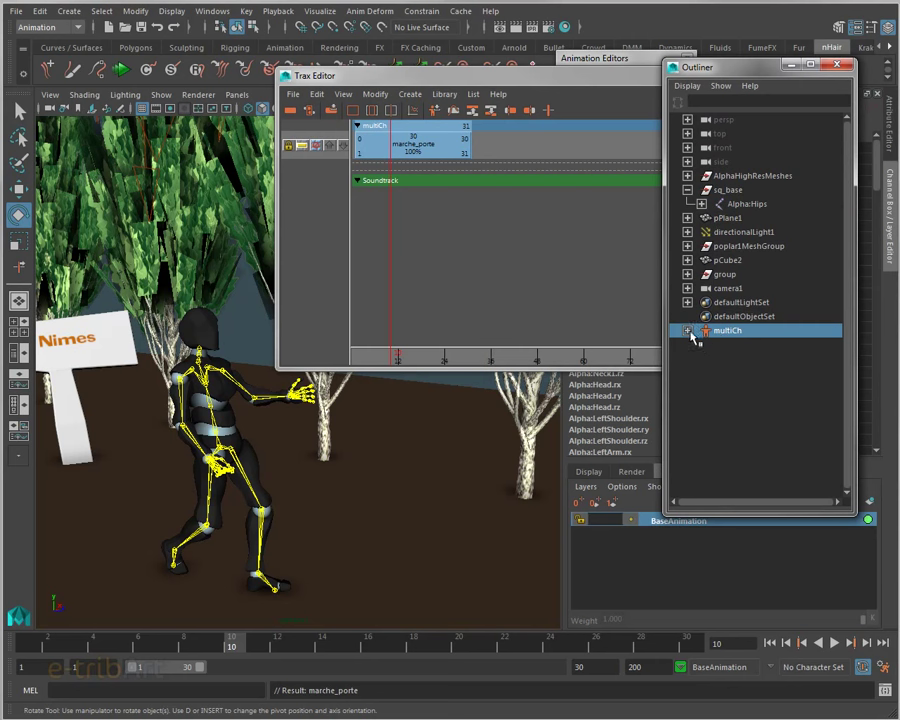
left_click(687, 330)
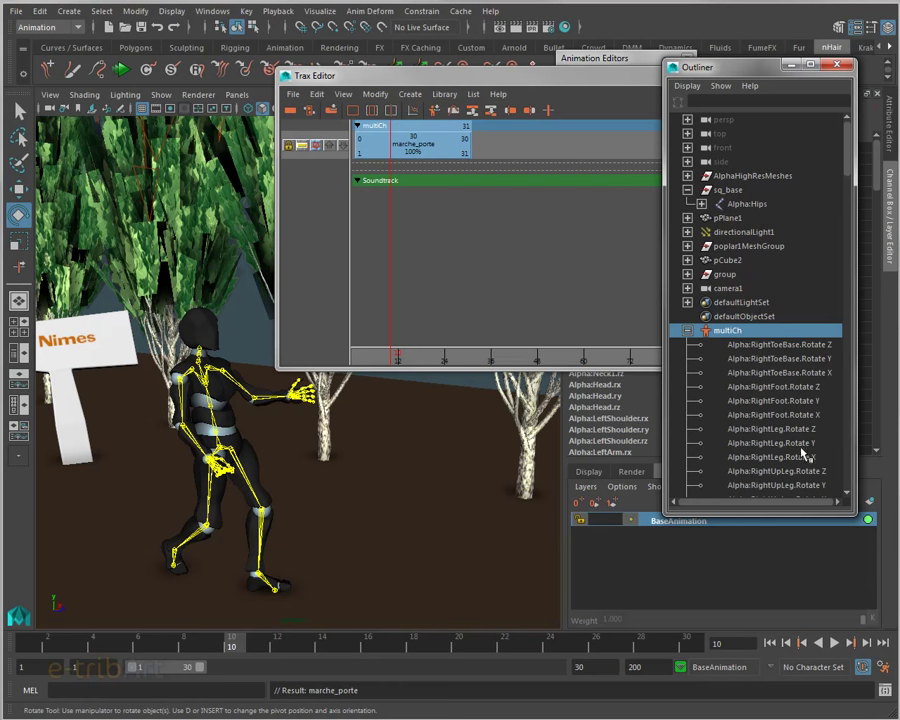
left_click(690, 331)
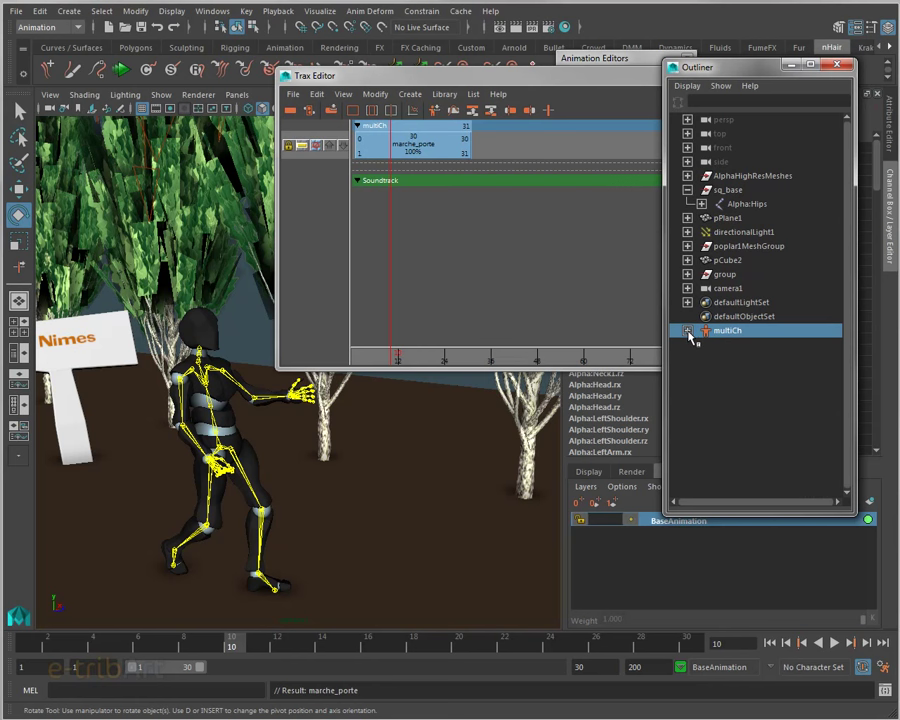
double_click(730, 333)
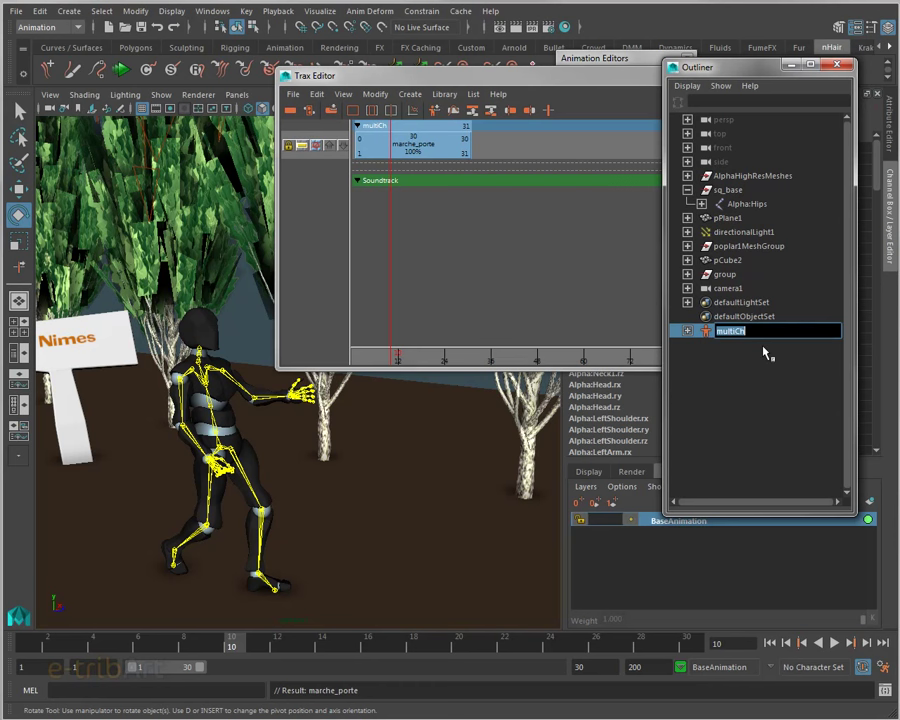
type("ch")
type("_")
type("perso")
key("Return")
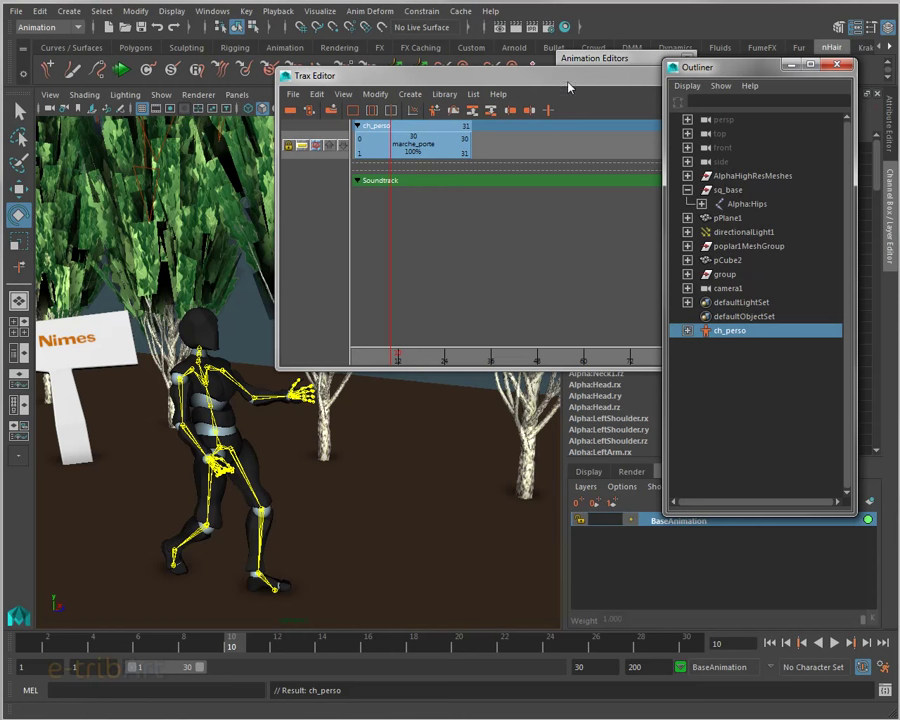
left_click_drag(568, 81, 569, 89)
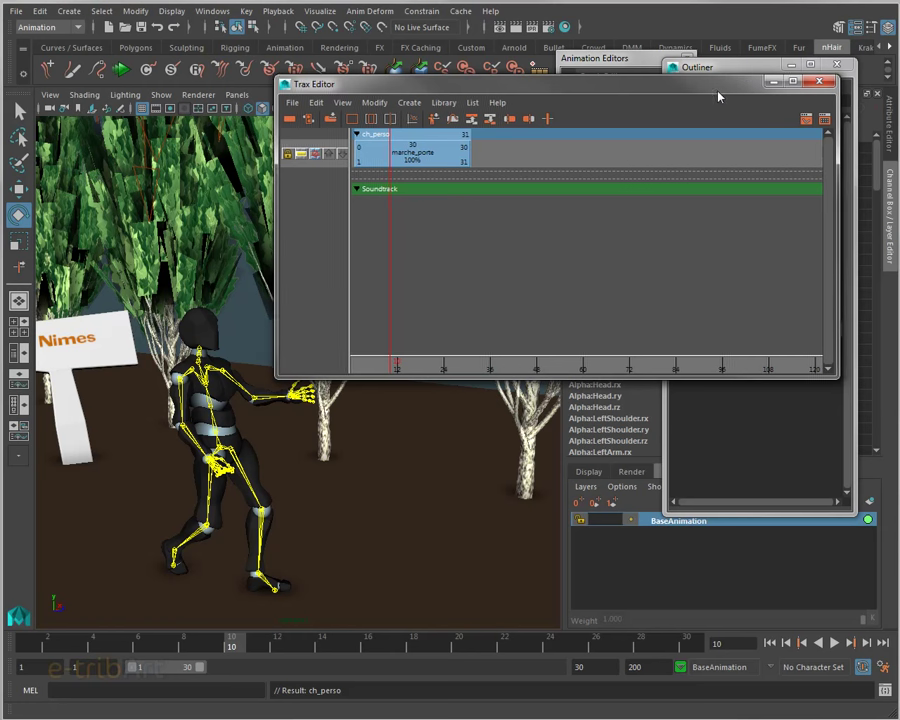
Slide the marche_porte clip later in the Trax Editor so it spans frames 35–65
left_click_drag(718, 91, 711, 75)
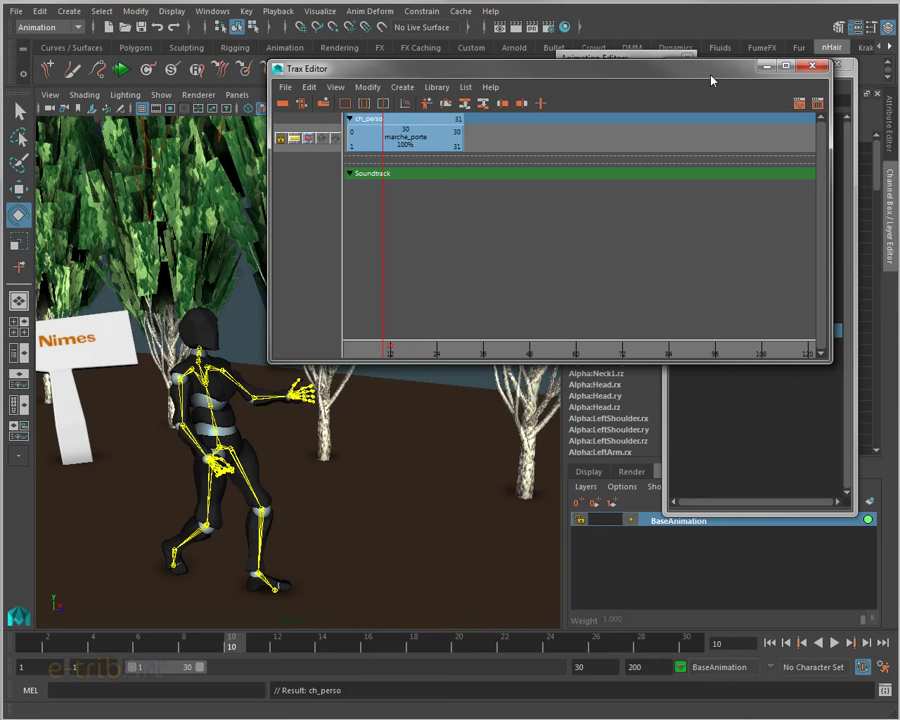
left_click(404, 142)
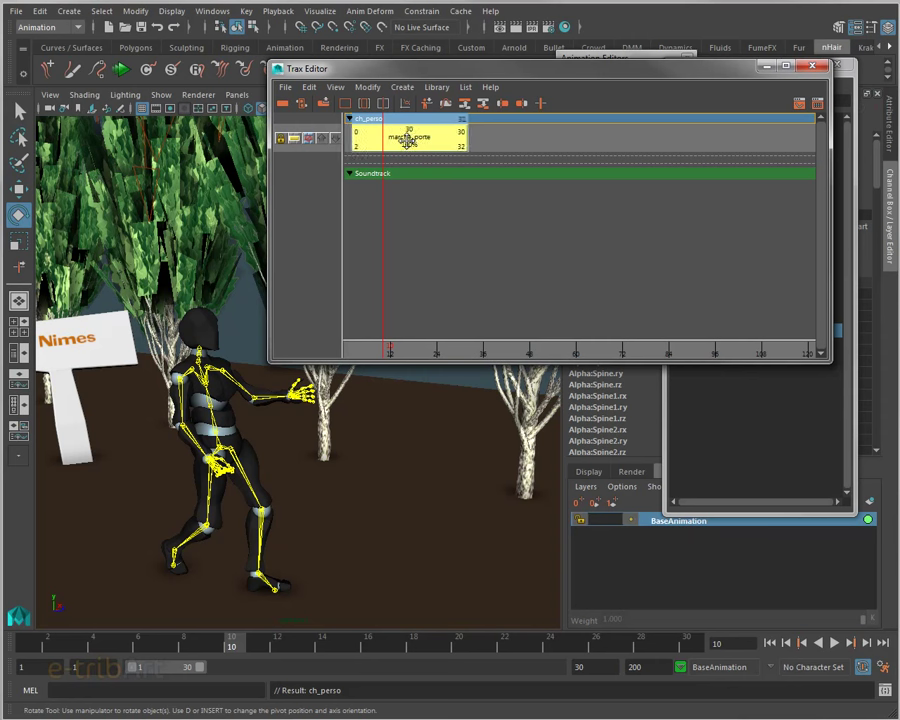
left_click_drag(404, 142, 400, 148)
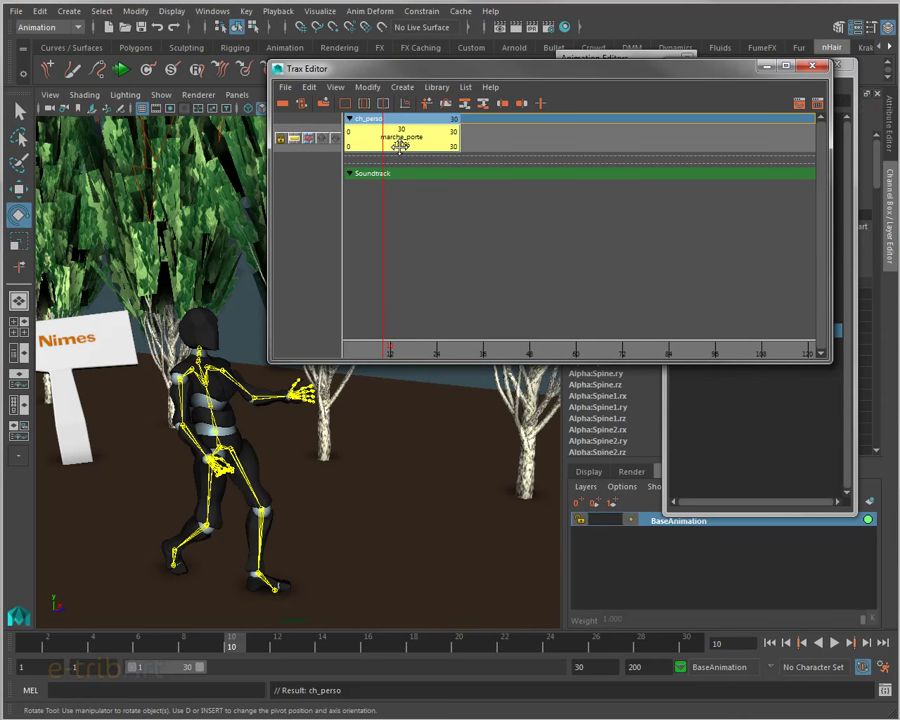
mouse_move(231, 642)
left_mouse_down()
mouse_move(22, 645)
mouse_move(231, 648)
left_mouse_up()
left_click_drag(408, 140, 549, 144)
Play and scrub the animation, then extend the playback range to end at frame 61
key("alt+v")
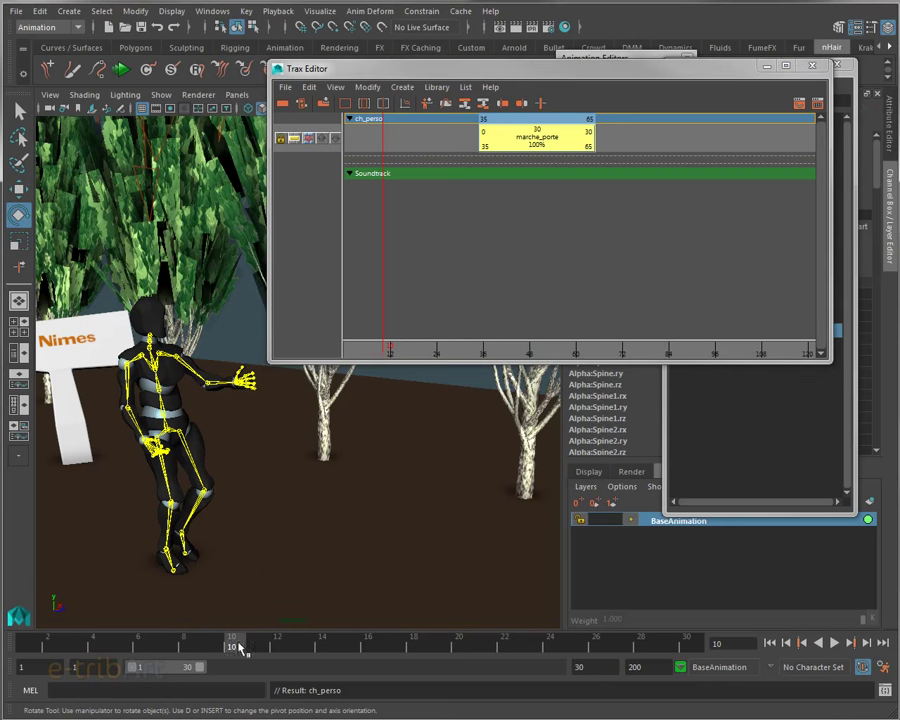
mouse_move(38, 636)
left_mouse_down()
mouse_move(20, 636)
mouse_move(596, 645)
left_mouse_up()
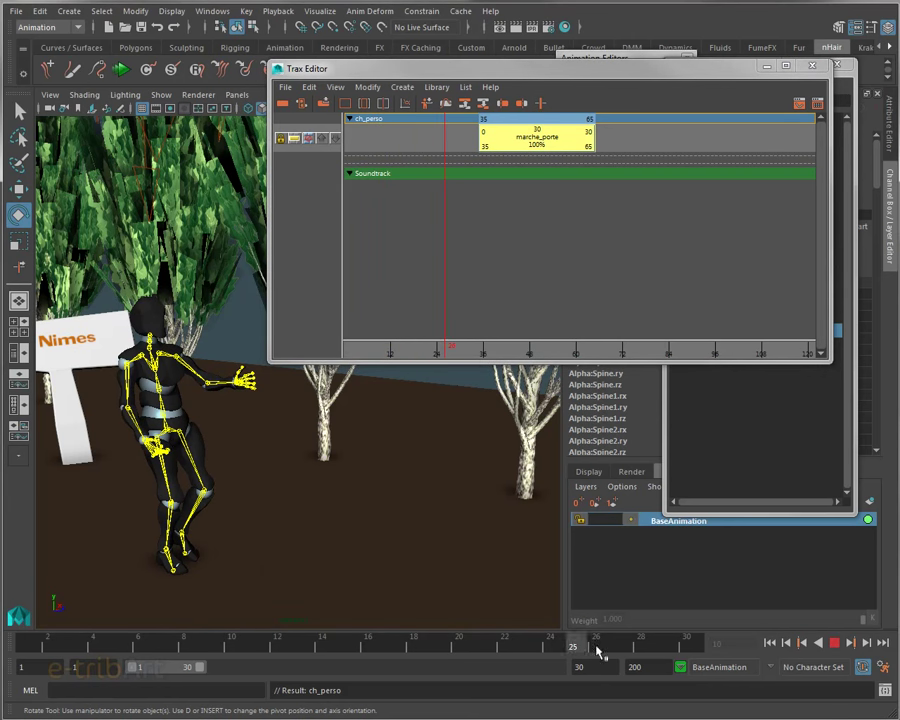
key("Return")
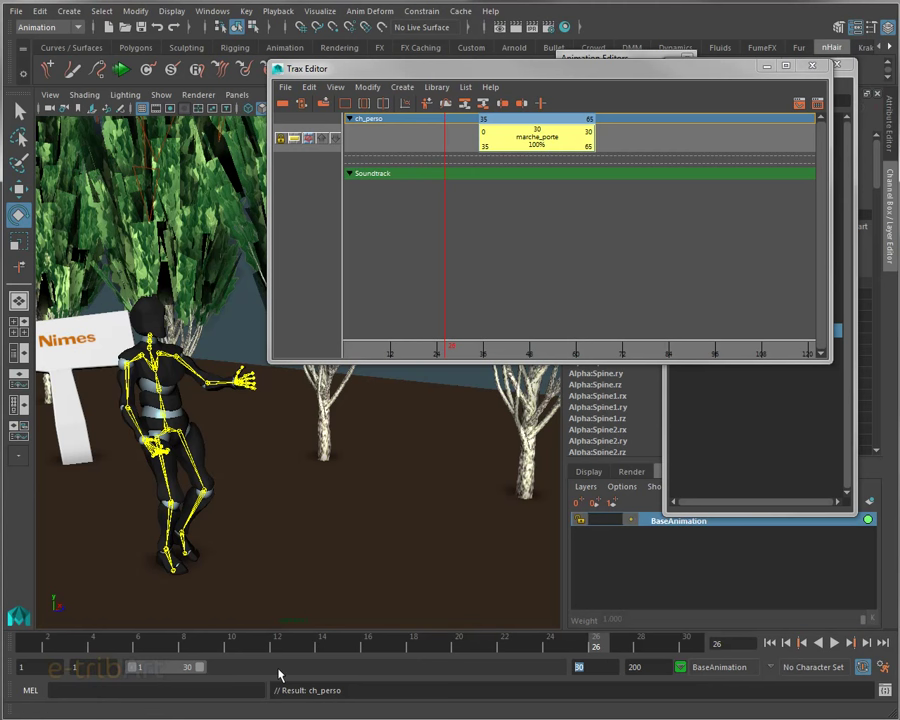
mouse_move(199, 670)
left_mouse_down()
mouse_move(300, 668)
mouse_move(342, 648)
mouse_move(632, 660)
mouse_move(27, 664)
left_mouse_up()
type("61")
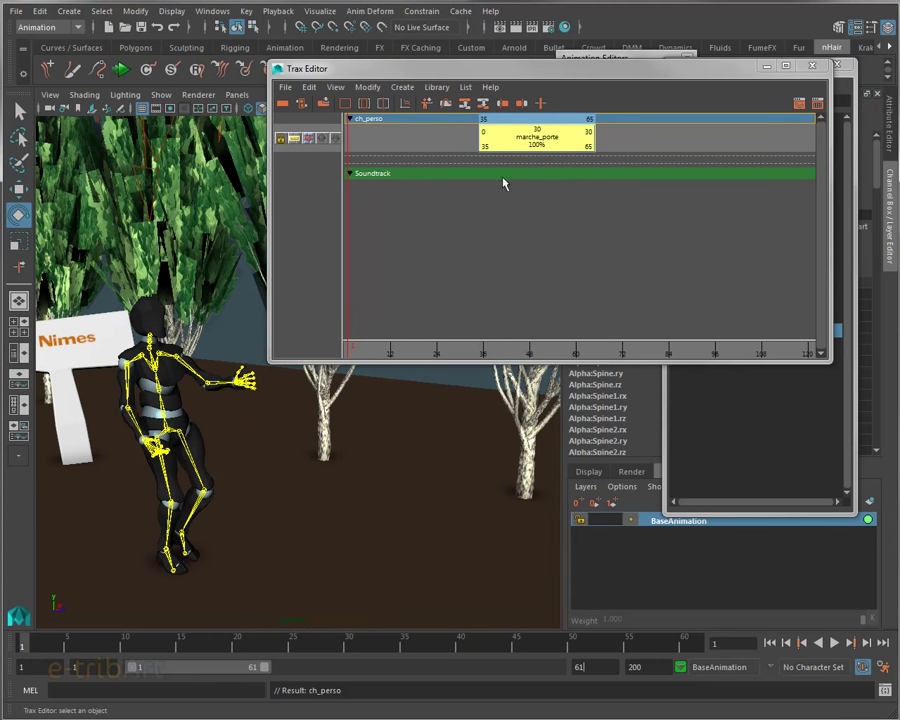
Move marche_porte back to frames 1–31 and show its curves in an enlarged Graph Editor
left_click(505, 138)
left_click_drag(505, 138, 371, 146)
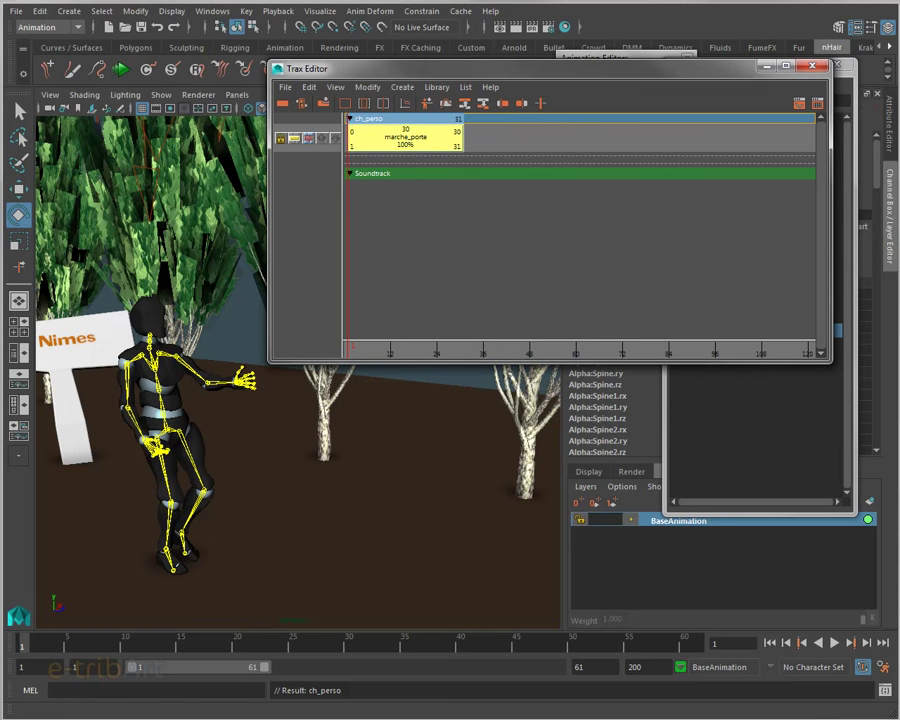
left_click_drag(800, 176, 326, 176)
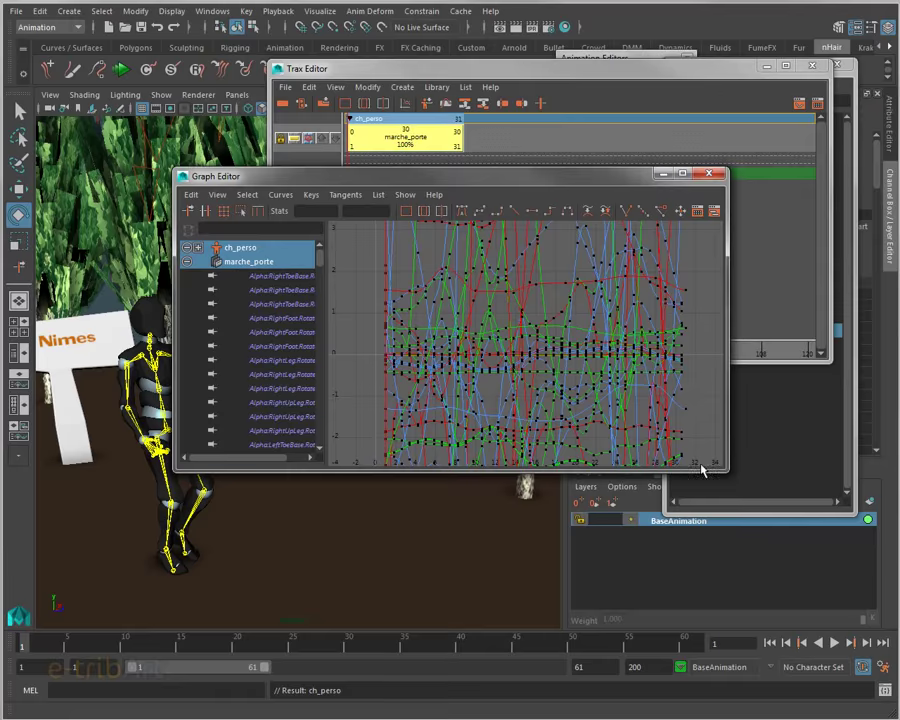
mouse_move(727, 470)
left_mouse_down()
mouse_move(796, 590)
mouse_move(845, 624)
left_mouse_up()
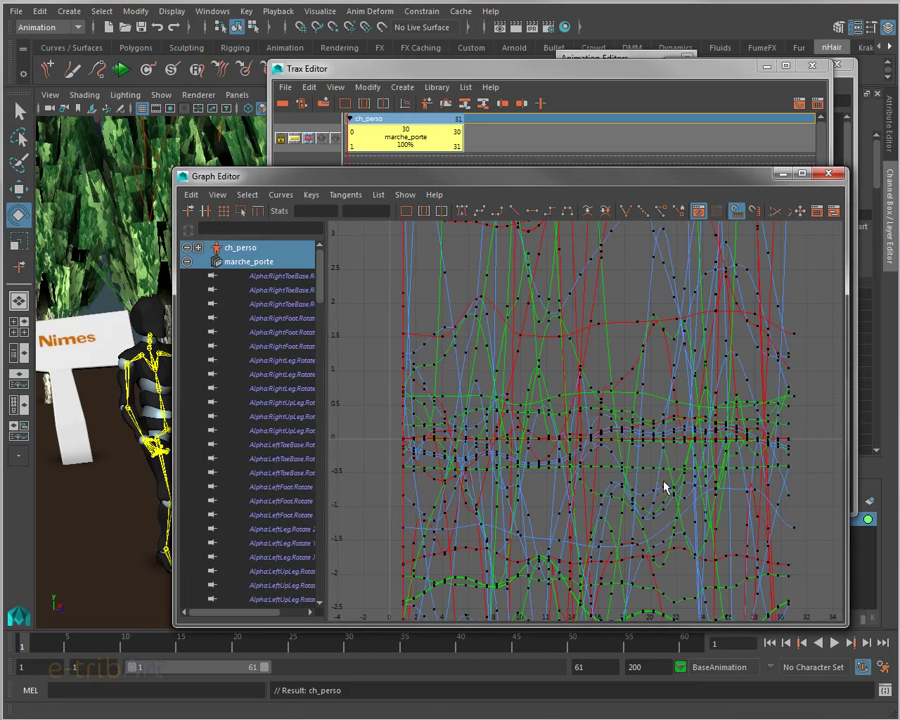
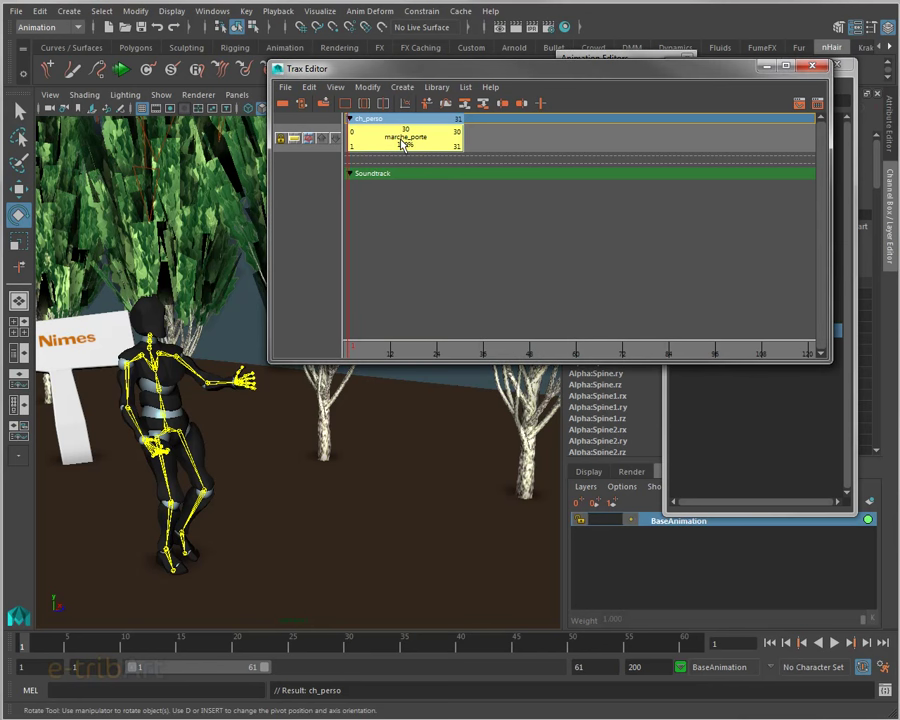
Copy the marche_porte clip and paste it on the same track as marche_porte1, starting at frame 31
right_click(387, 137)
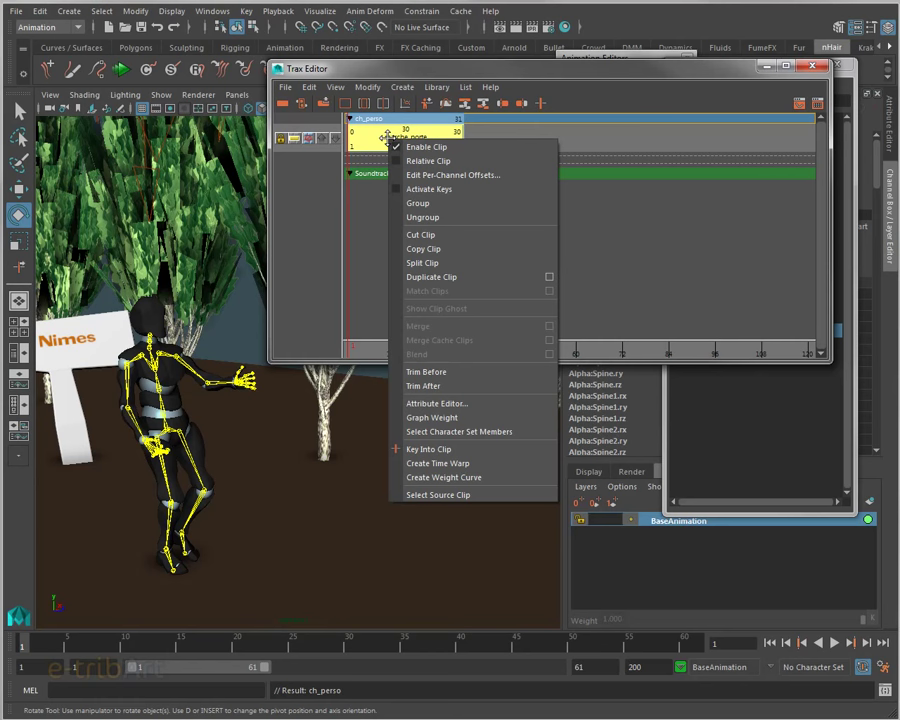
left_click(428, 249)
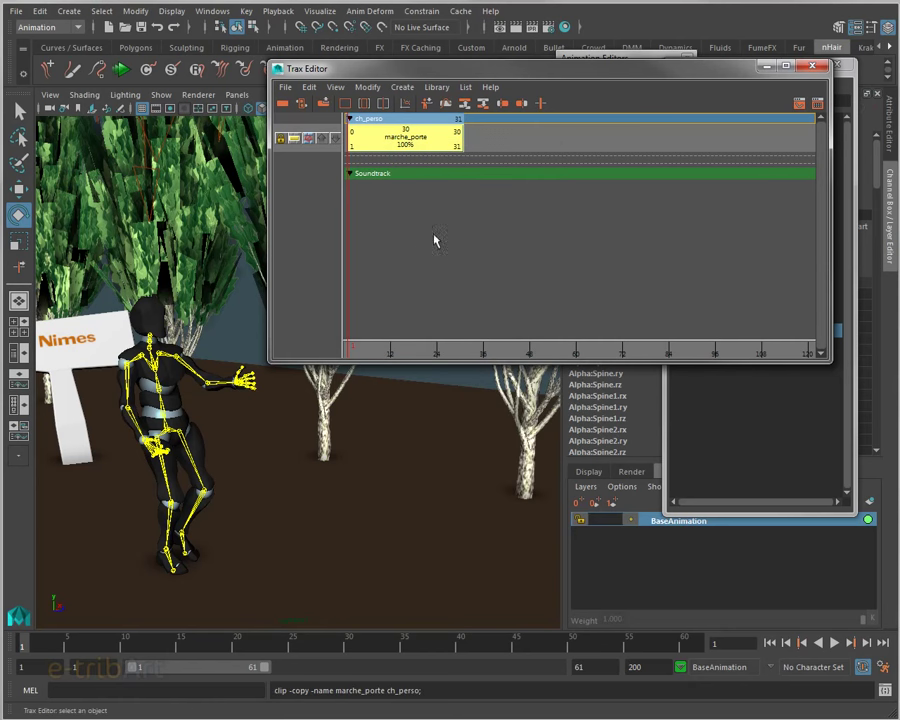
key("alt+v")
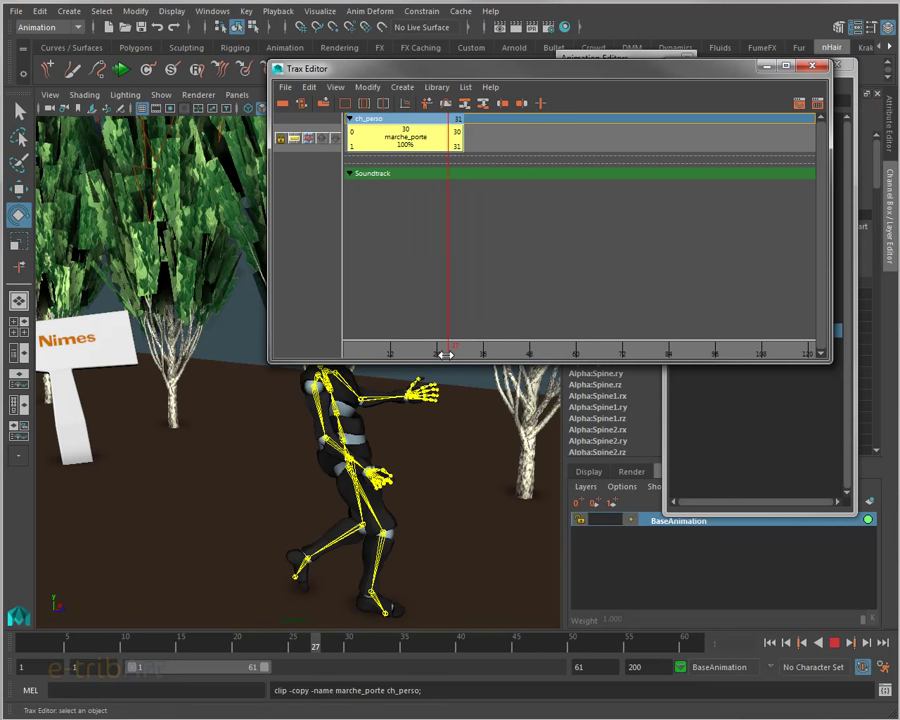
left_click_drag(445, 355, 470, 356)
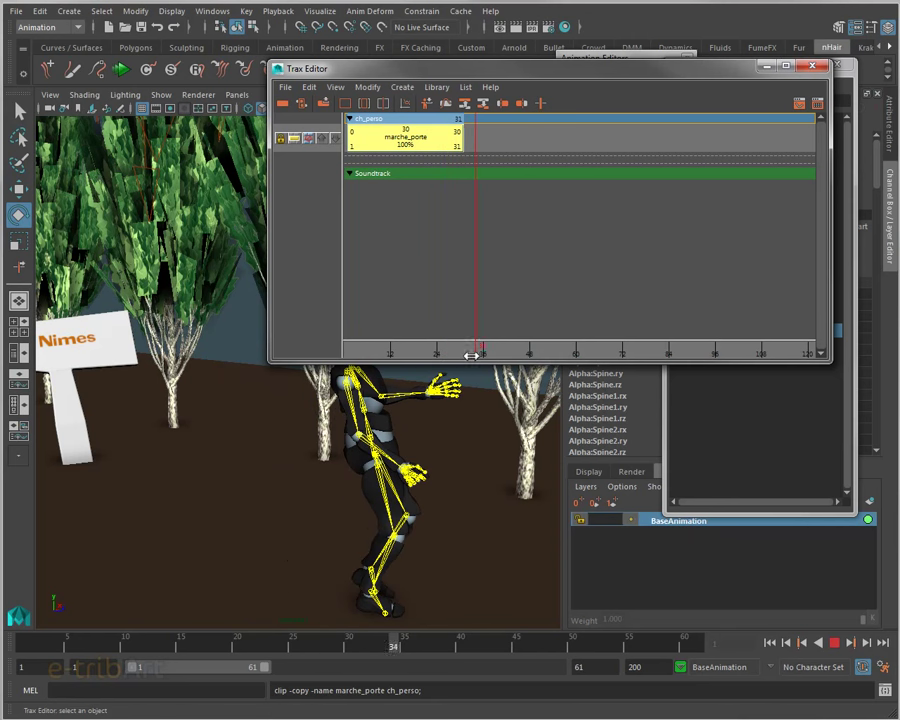
right_click(485, 140)
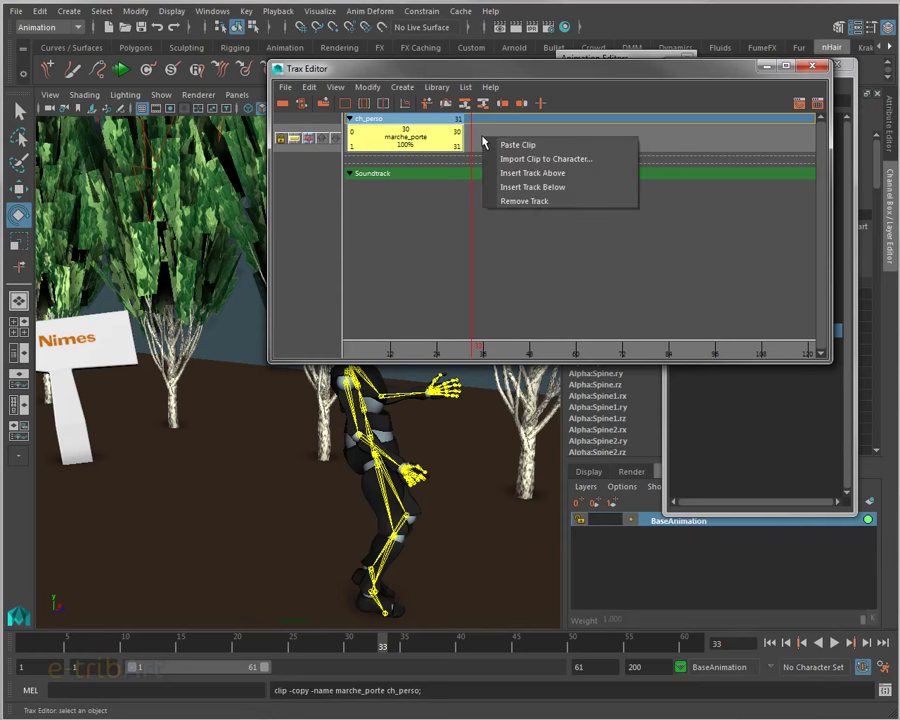
left_click(502, 146)
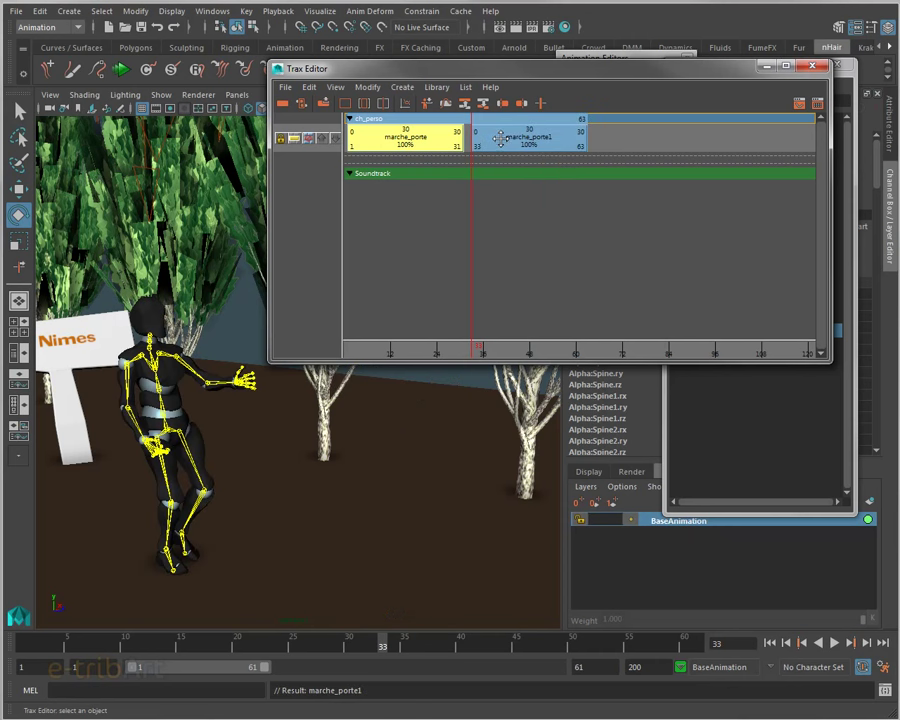
left_click(497, 143)
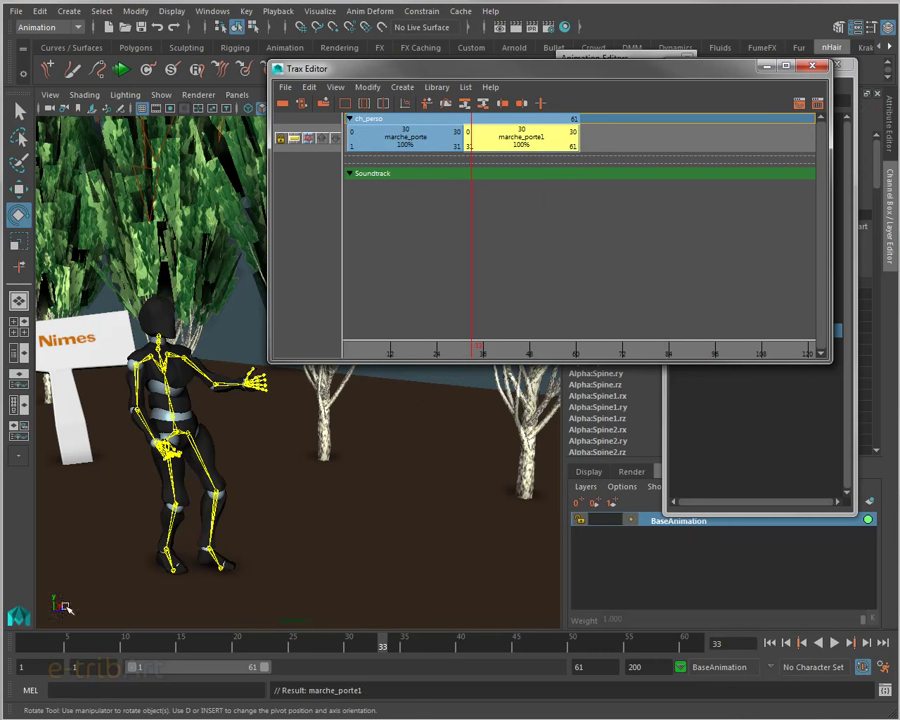
mouse_move(24, 643)
left_mouse_down()
mouse_move(459, 645)
mouse_move(7, 645)
mouse_move(606, 643)
mouse_move(626, 694)
mouse_move(362, 708)
mouse_move(249, 657)
mouse_move(22, 645)
left_mouse_up()
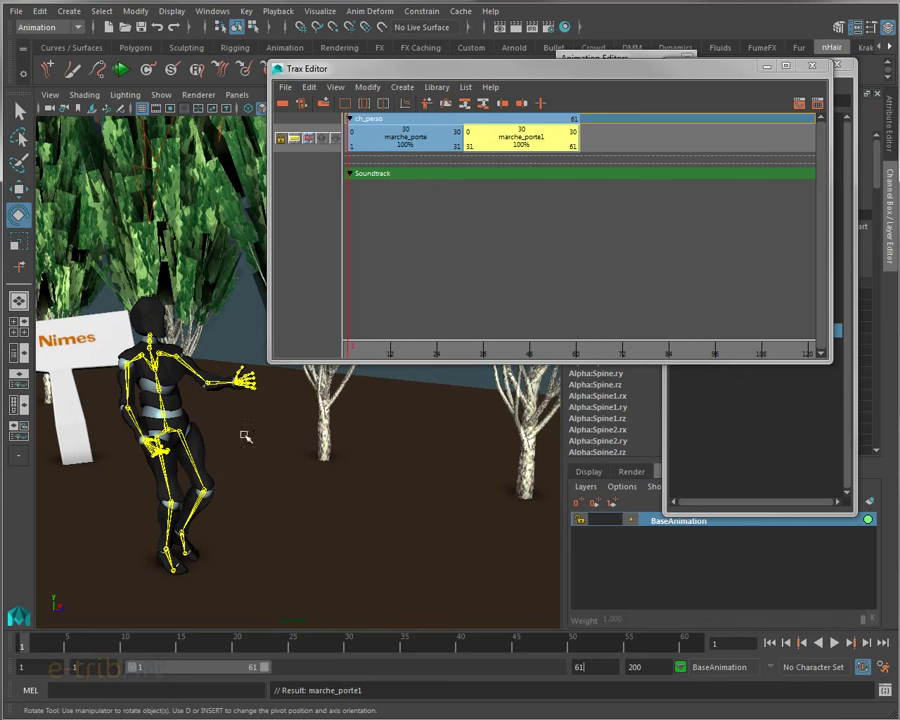
Move the Trax Editor window to the upper left and shift the Outliner aside
mouse_move(503, 71)
left_mouse_down()
mouse_move(390, 78)
mouse_move(249, 13)
left_mouse_up()
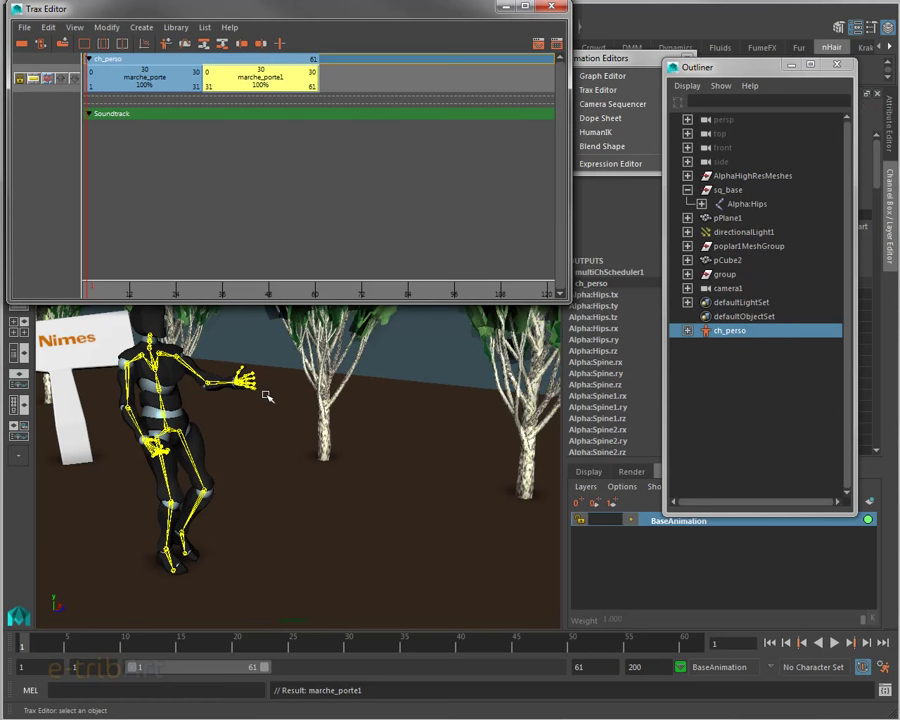
left_click_drag(728, 72, 899, 80)
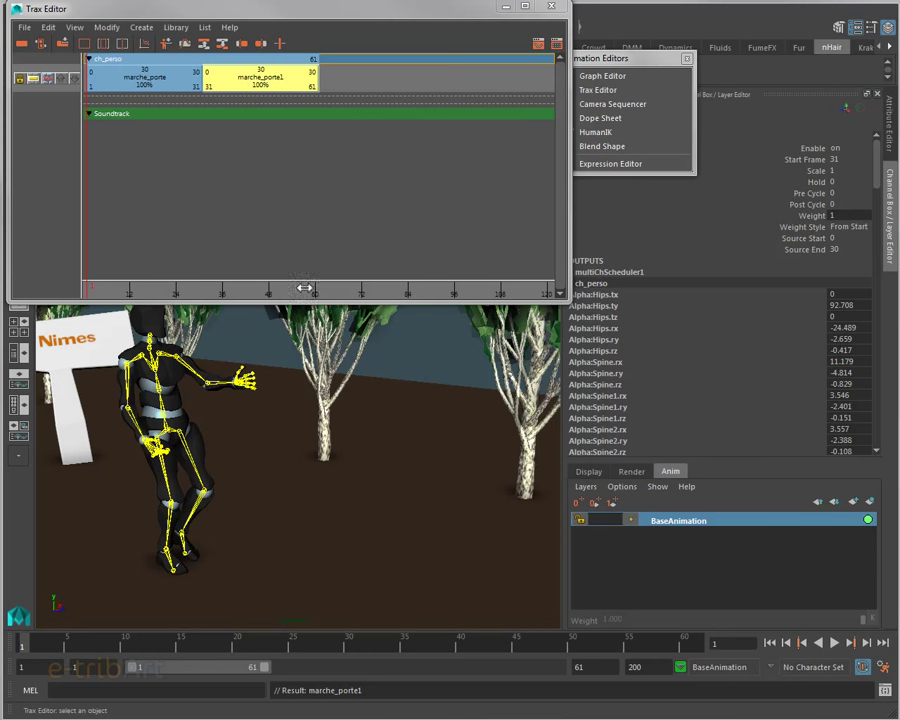
Open marche_porte1's Attribute Editor and expand its Channel Offsets section
right_click(291, 79)
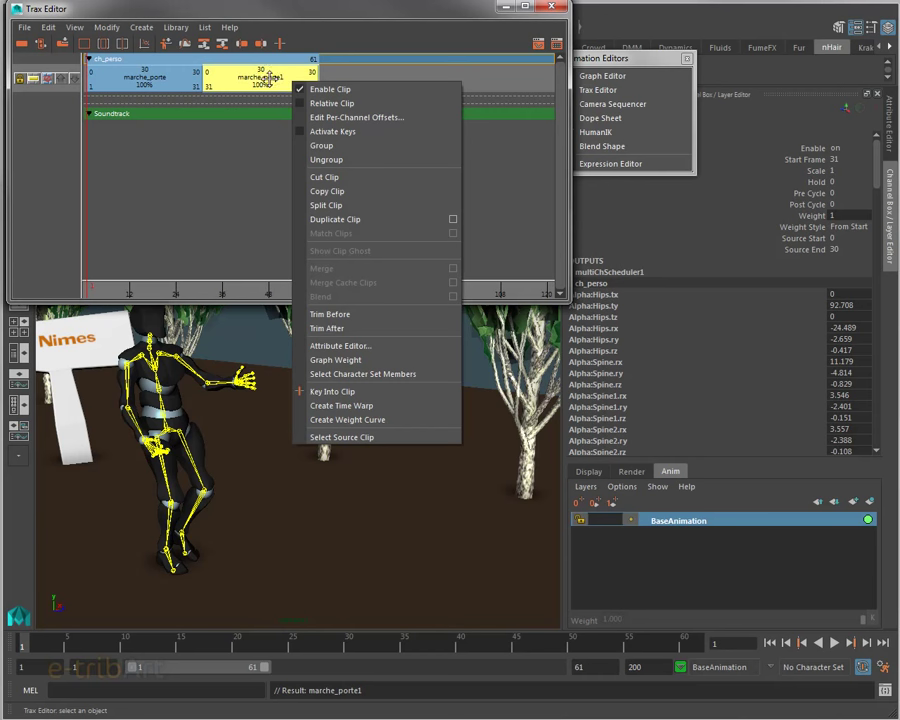
left_click(324, 345)
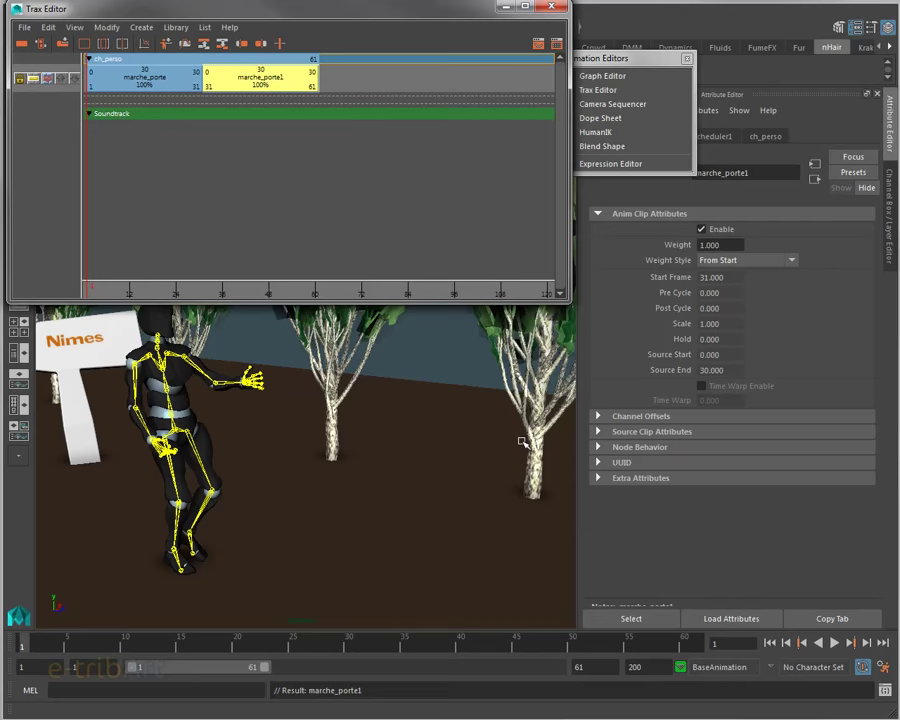
left_click(607, 418)
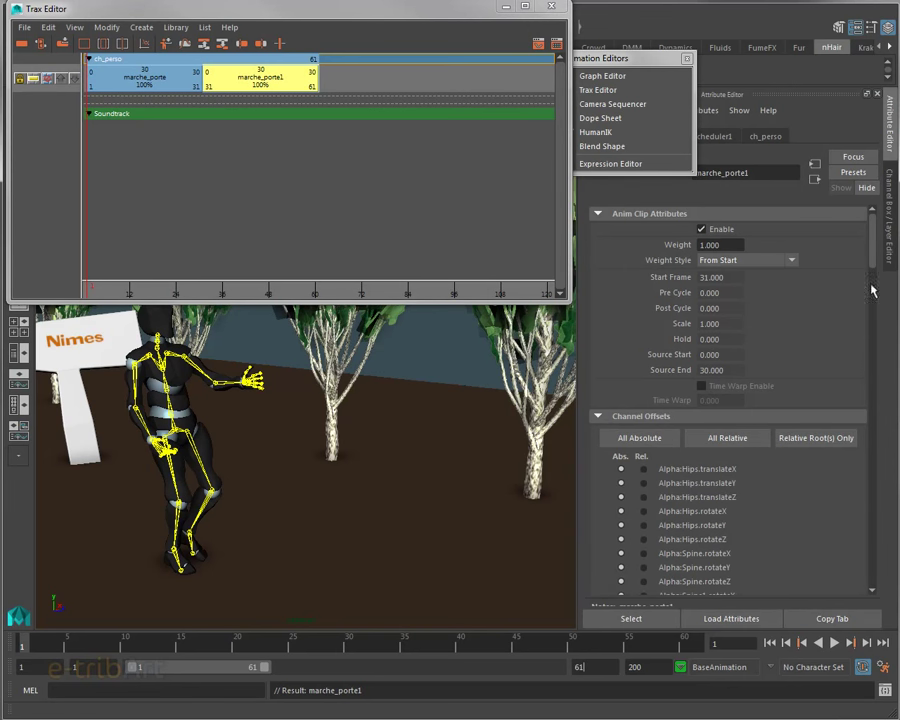
scroll(874, 295, "down", 5)
scroll(876, 338, "down", 5)
scroll(876, 346, "down", 5)
scroll(878, 367, "down", 2)
left_click_drag(878, 381, 878, 451)
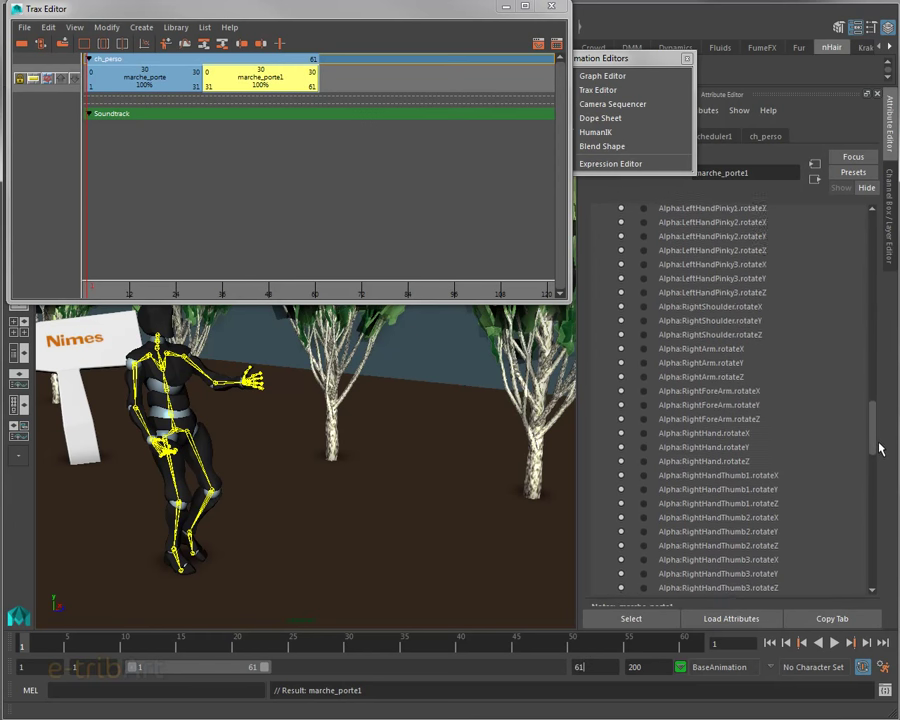
mouse_move(878, 451)
left_mouse_down()
mouse_move(882, 545)
mouse_move(890, 265)
left_mouse_up()
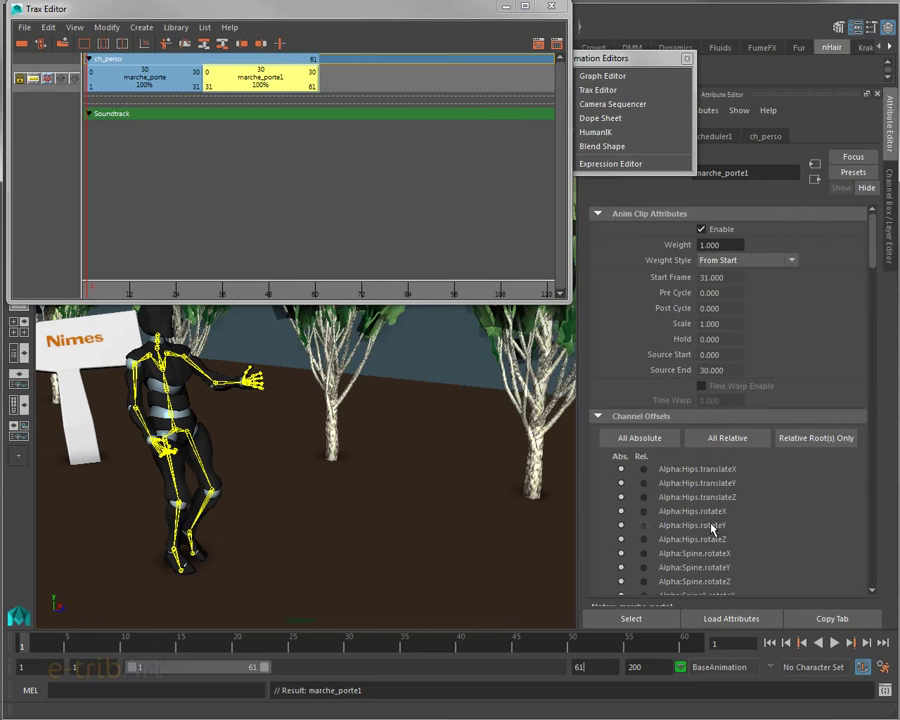
Set the Alpha:Hips.translateX and translateZ offsets to Rel and check the pose near frame 4
left_click(643, 468)
left_click(644, 496)
left_click_drag(24, 645, 358, 692)
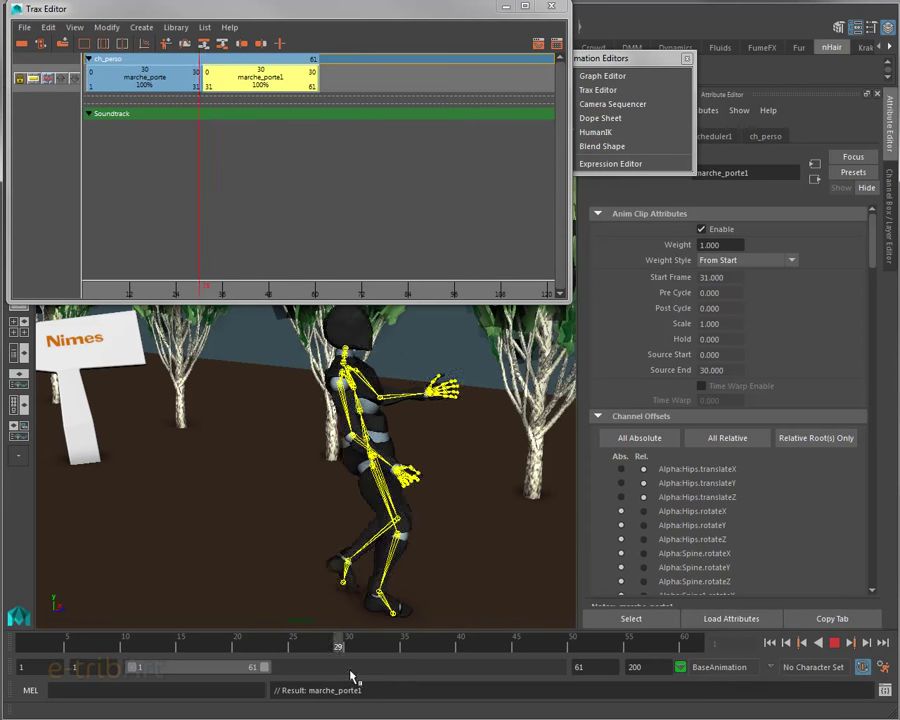
Drag marche_porte1 onto a second track so it starts at frame 18, overlapping marche_porte
key("Escape")
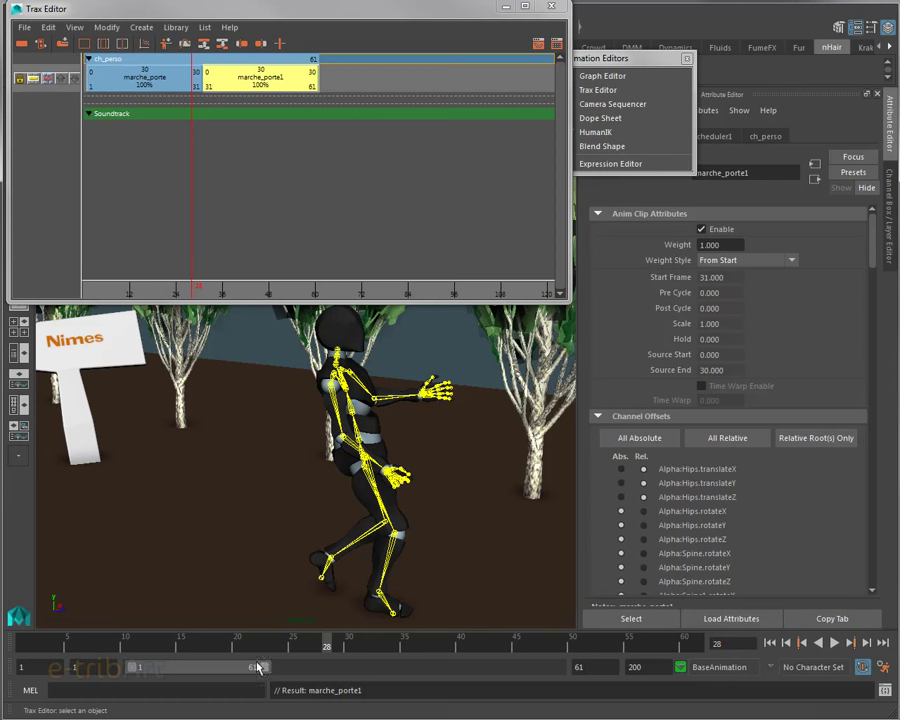
key("alt+v")
left_click_drag(386, 652, 326, 656)
left_click_drag(260, 80, 264, 80)
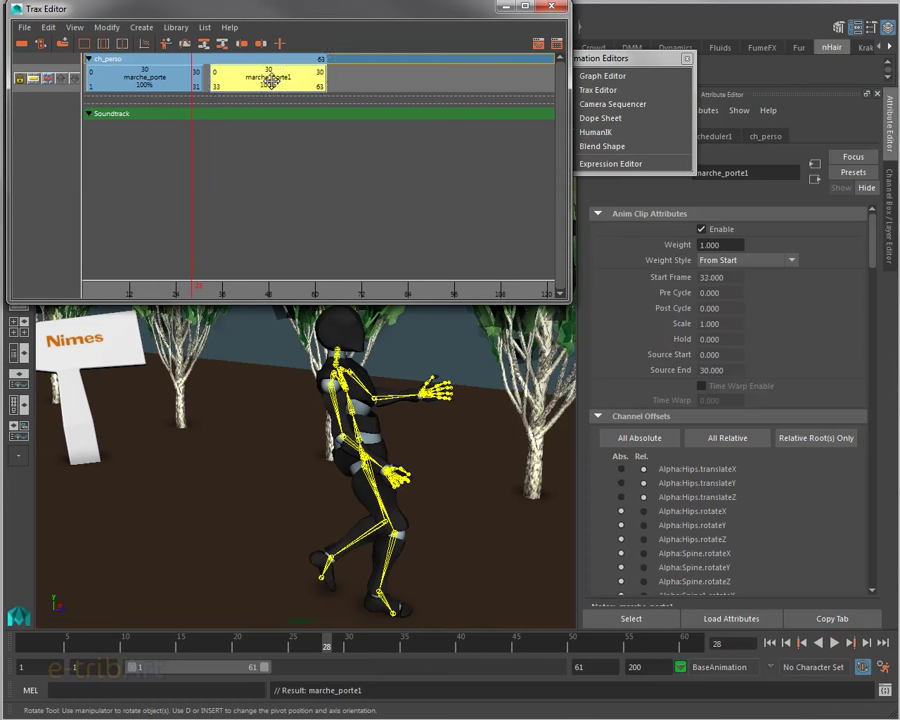
left_click_drag(262, 80, 258, 80)
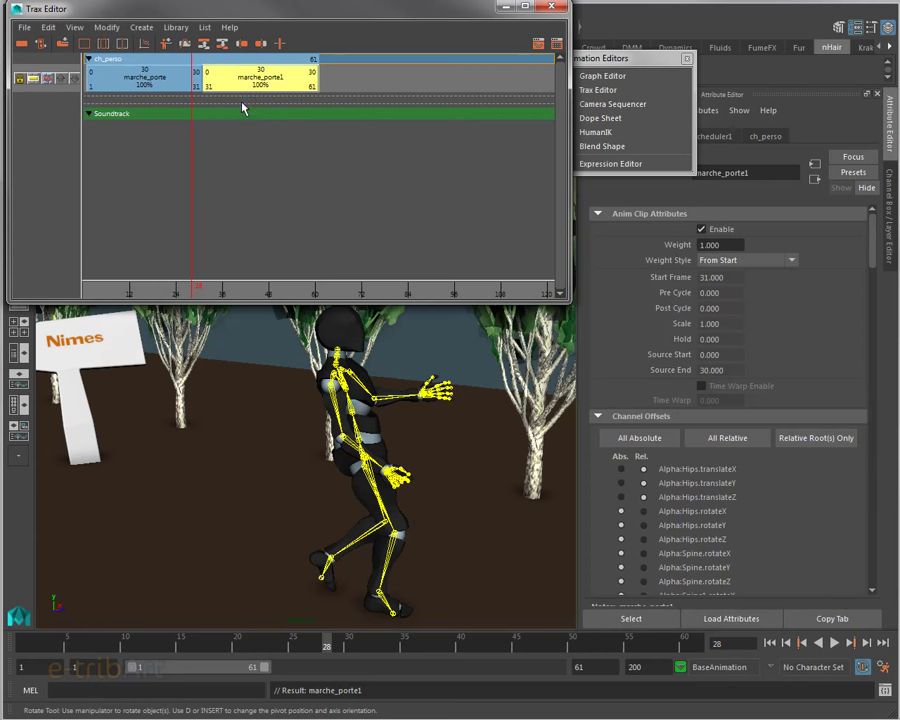
mouse_move(240, 80)
left_mouse_down()
mouse_move(192, 88)
mouse_move(196, 96)
left_mouse_up()
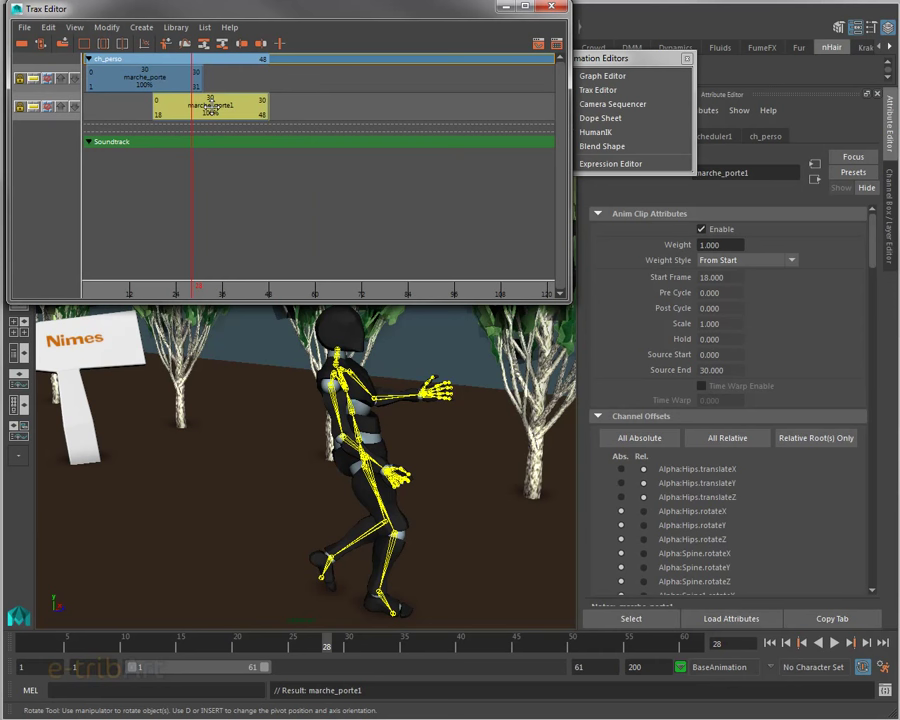
Reposition marche_porte1 so it starts at frame 28
left_click_drag(210, 103, 253, 103)
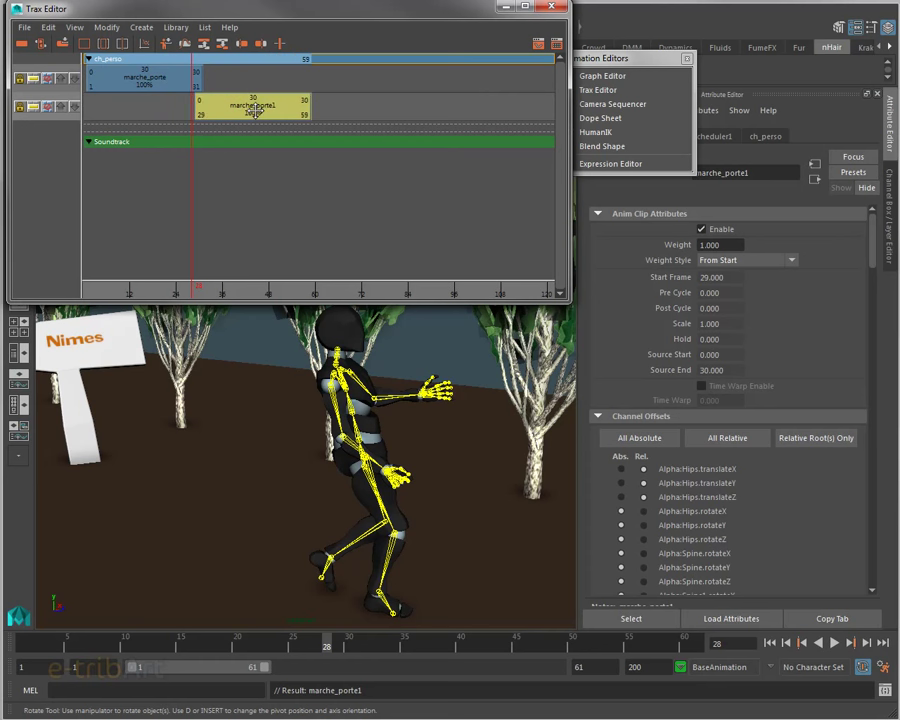
right_click(136, 107)
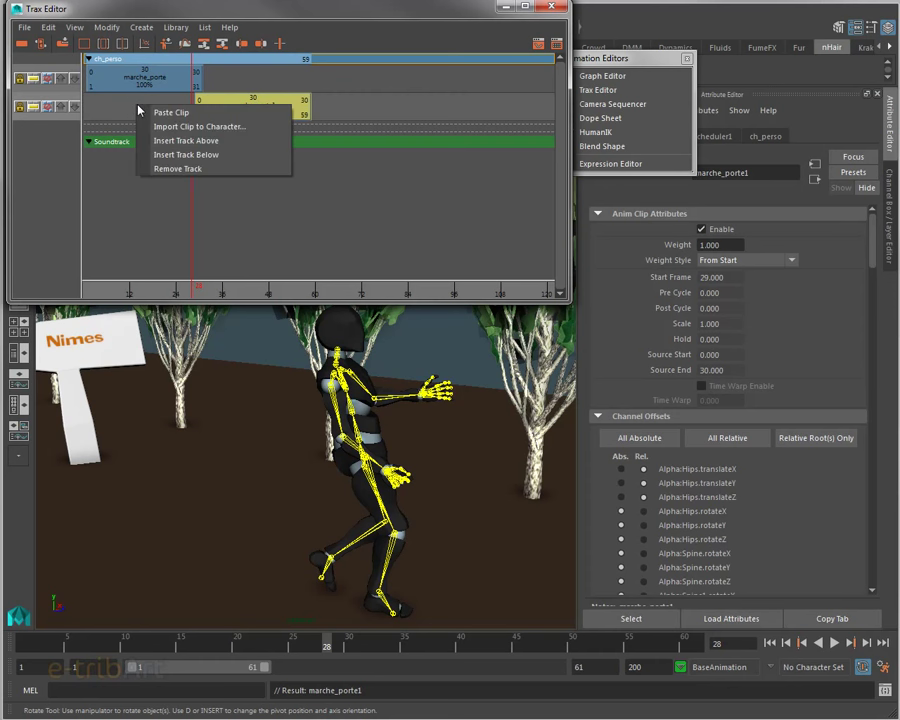
left_click(336, 95)
mouse_move(216, 110)
left_mouse_down()
mouse_move(243, 110)
mouse_move(221, 113)
left_mouse_up()
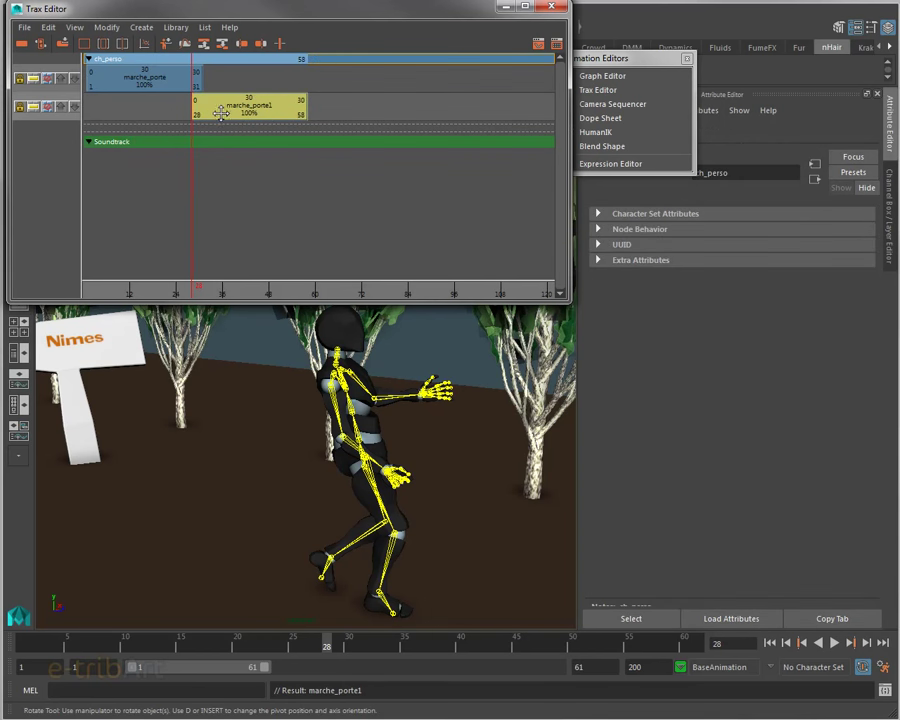
Select both marche_porte and marche_porte1 and bring up their shared menu to blend them
left_click(142, 76)
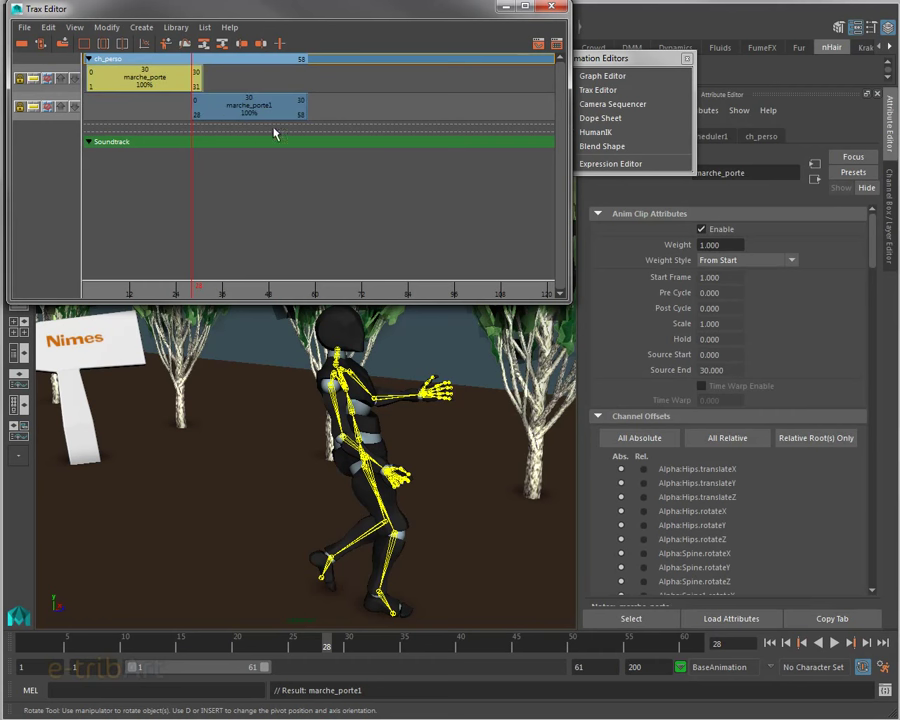
left_click(274, 108, "shift")
right_click(276, 112)
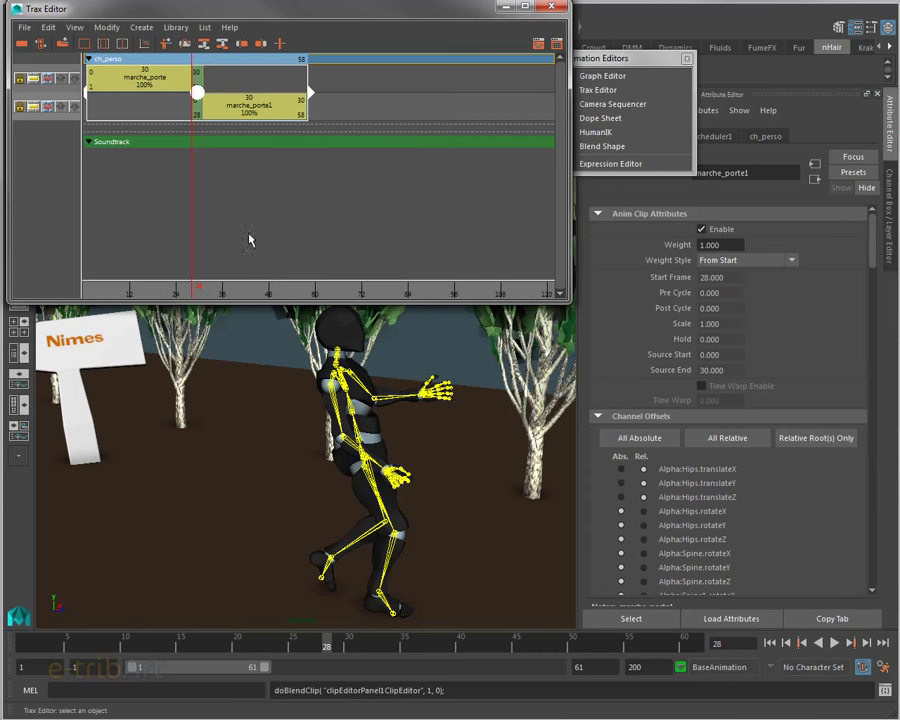
Shift marche_porte1 to frame 40 and back to 28, and paste a new marche_porte2 clip
left_click_drag(230, 110, 276, 112)
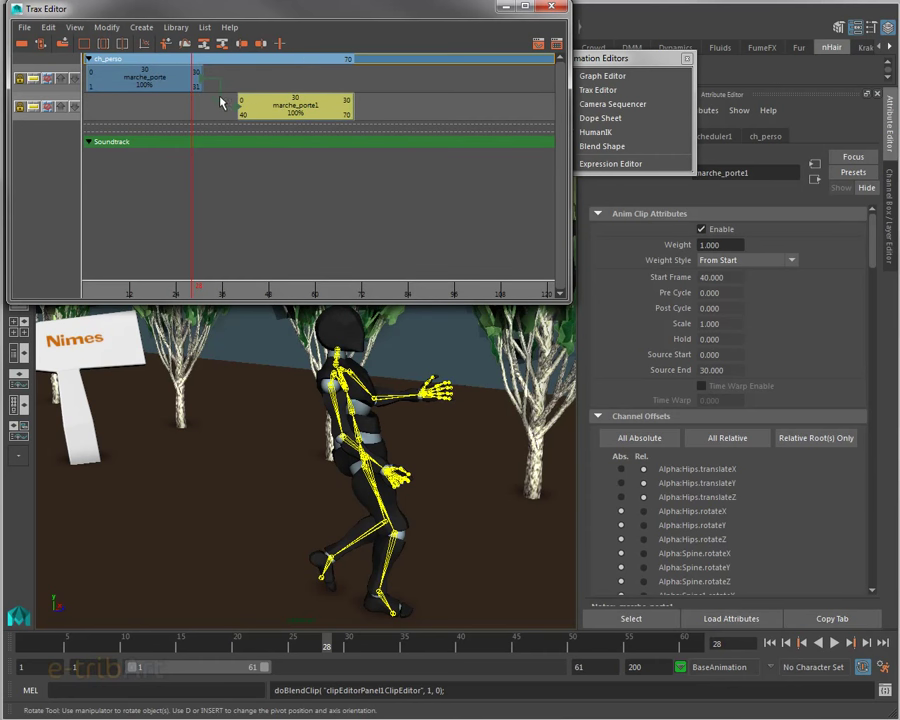
left_click_drag(283, 111, 235, 112)
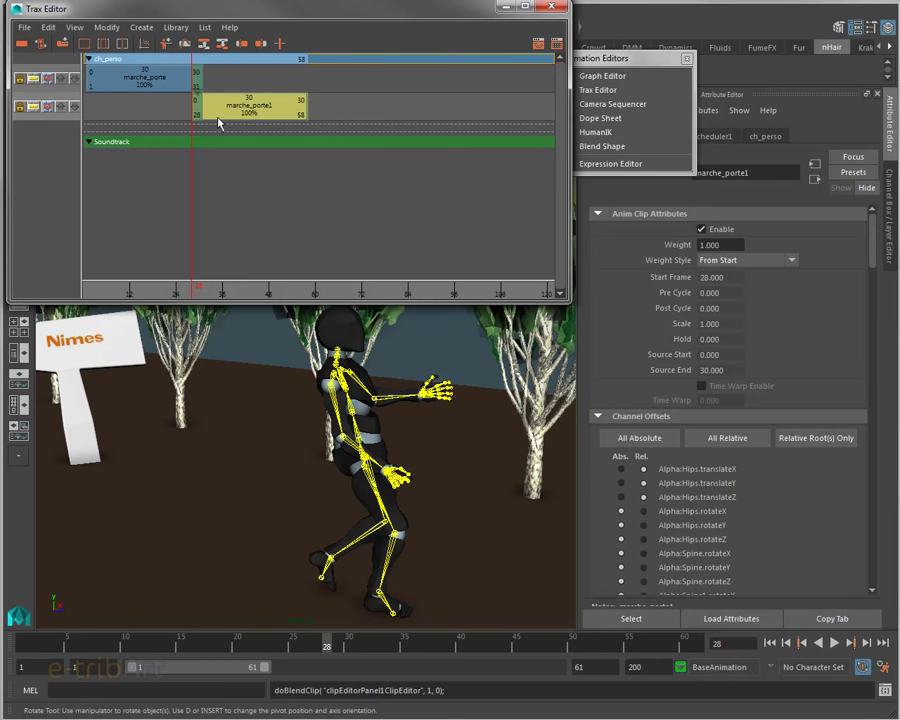
mouse_move(334, 655)
left_mouse_down()
mouse_move(272, 651)
mouse_move(374, 651)
left_mouse_up()
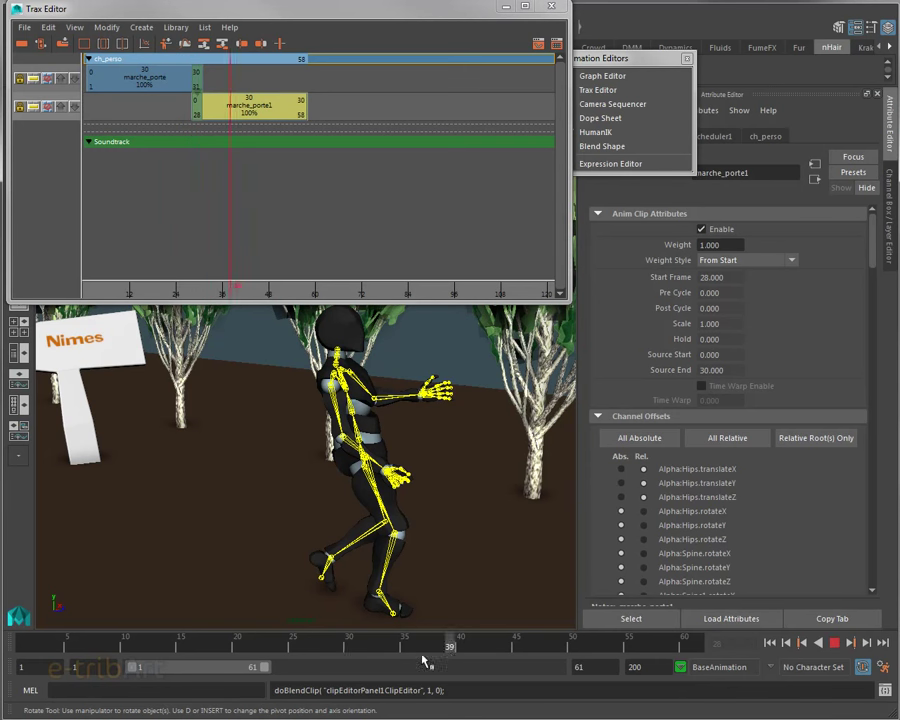
left_click(377, 115)
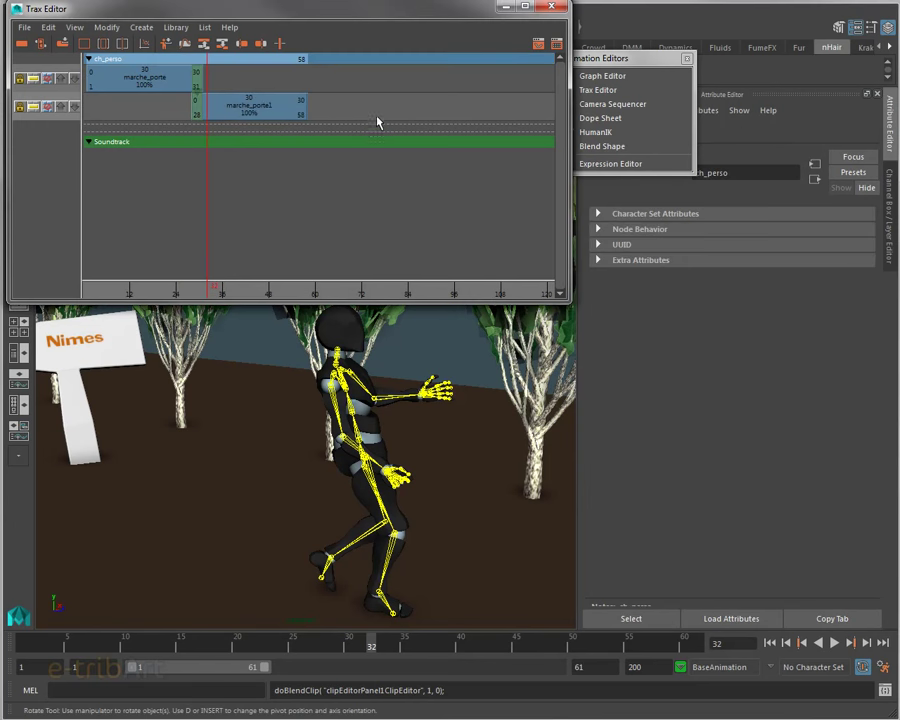
key("ctrl+v")
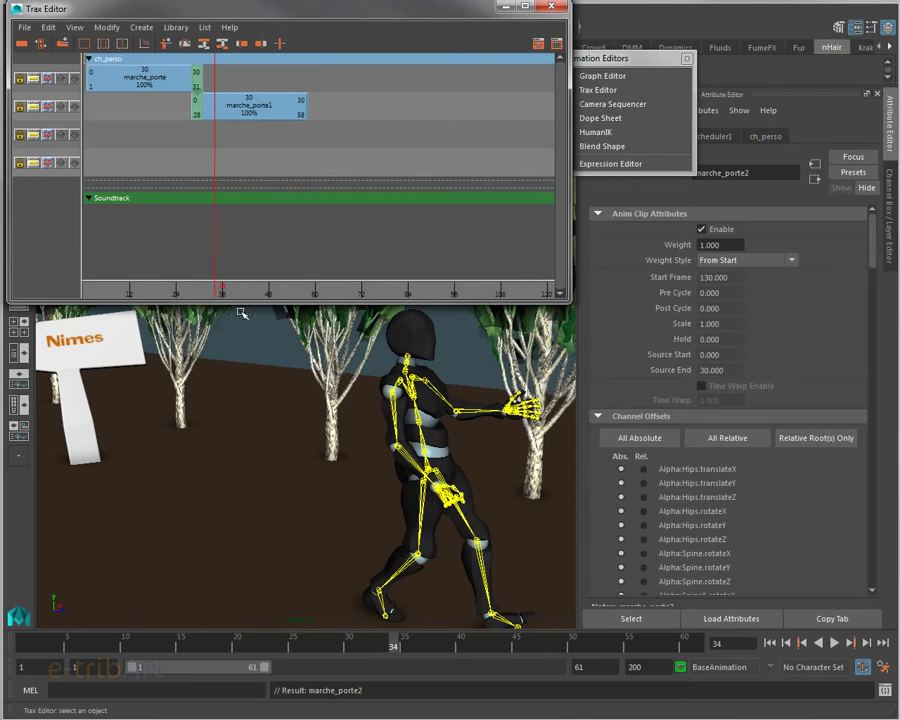
mouse_move(217, 296)
left_mouse_down()
mouse_move(131, 292)
mouse_move(212, 293)
mouse_move(180, 294)
mouse_move(213, 296)
mouse_move(203, 300)
left_mouse_up()
Nudge marche_porte1 slightly earlier and scrub frames 22–30 to check the blend
left_click_drag(230, 104, 222, 104)
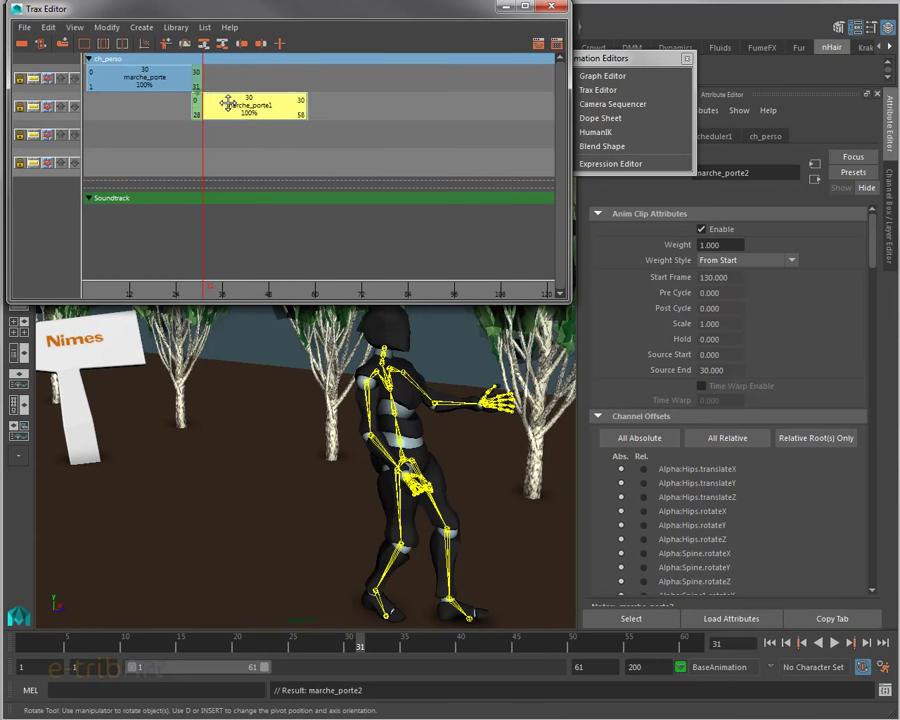
mouse_move(362, 648)
left_mouse_down()
mouse_move(262, 648)
mouse_move(346, 645)
left_mouse_up()
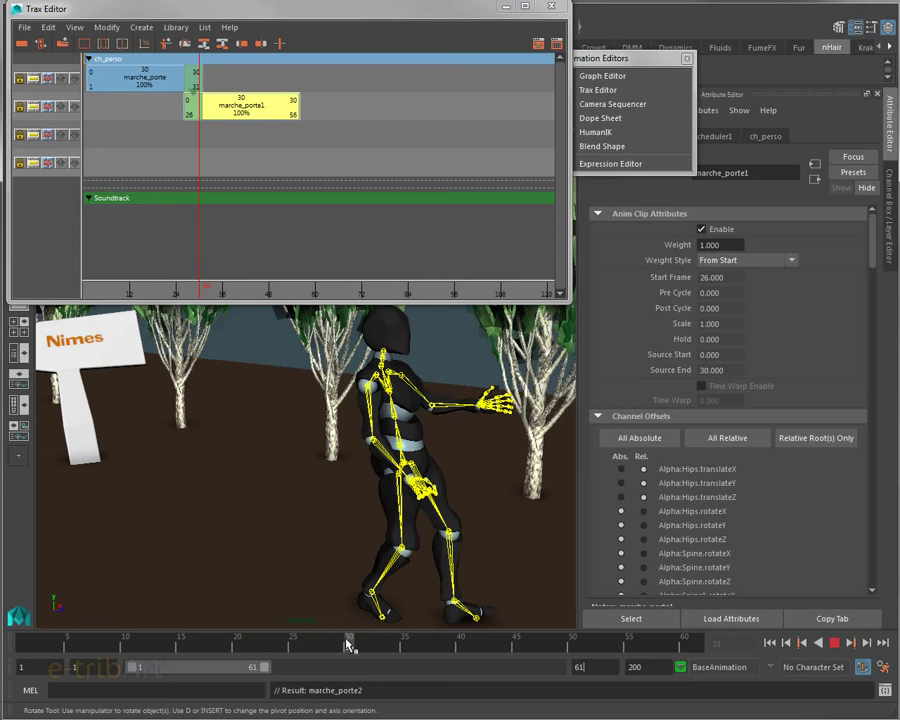
mouse_move(346, 645)
left_mouse_down()
mouse_move(293, 645)
mouse_move(352, 650)
mouse_move(325, 650)
left_mouse_up()
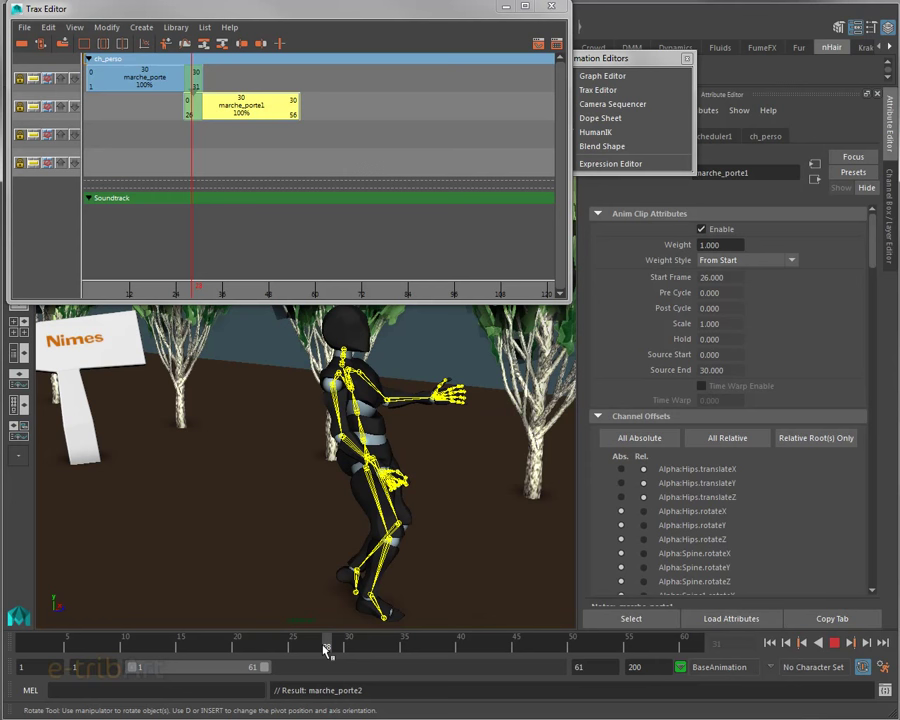
mouse_move(324, 650)
left_mouse_down()
mouse_move(361, 645)
mouse_move(78, 638)
mouse_move(376, 642)
mouse_move(432, 655)
mouse_move(527, 643)
mouse_move(287, 643)
mouse_move(160, 627)
mouse_move(101, 636)
left_mouse_up()
Move marche_porte1 later so it starts at frame 35 on the second track, then review playback
mouse_move(244, 121)
left_mouse_down()
mouse_move(290, 118)
mouse_move(278, 145)
left_mouse_up()
key("alt+v")
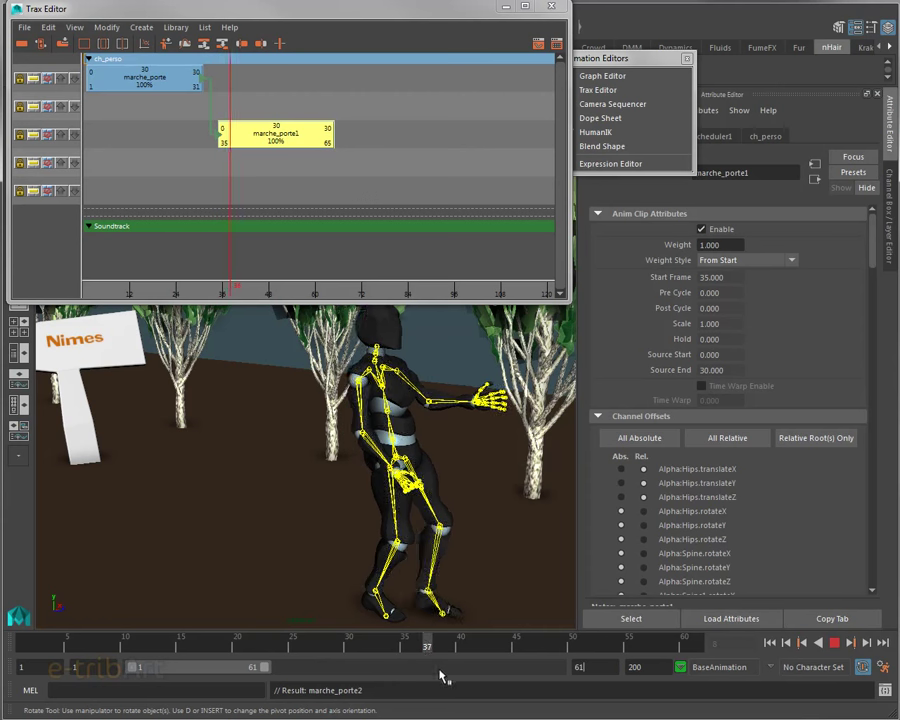
mouse_move(465, 683)
left_mouse_down()
mouse_move(14, 651)
mouse_move(114, 636)
mouse_move(313, 671)
mouse_move(546, 694)
mouse_move(112, 648)
left_mouse_up()
left_click_drag(244, 132, 246, 110)
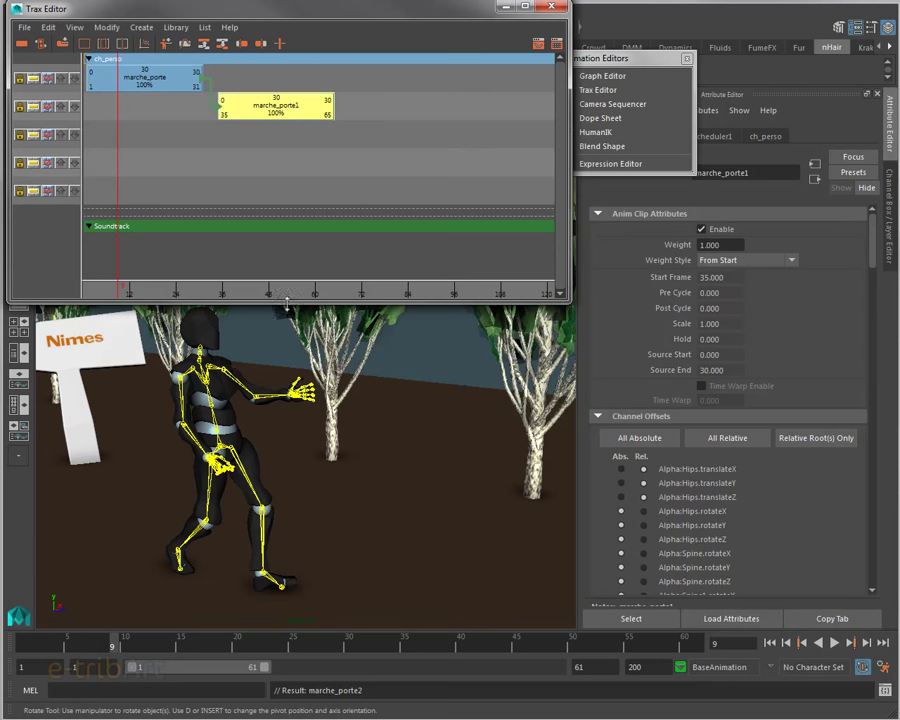
left_click_drag(287, 302, 287, 283)
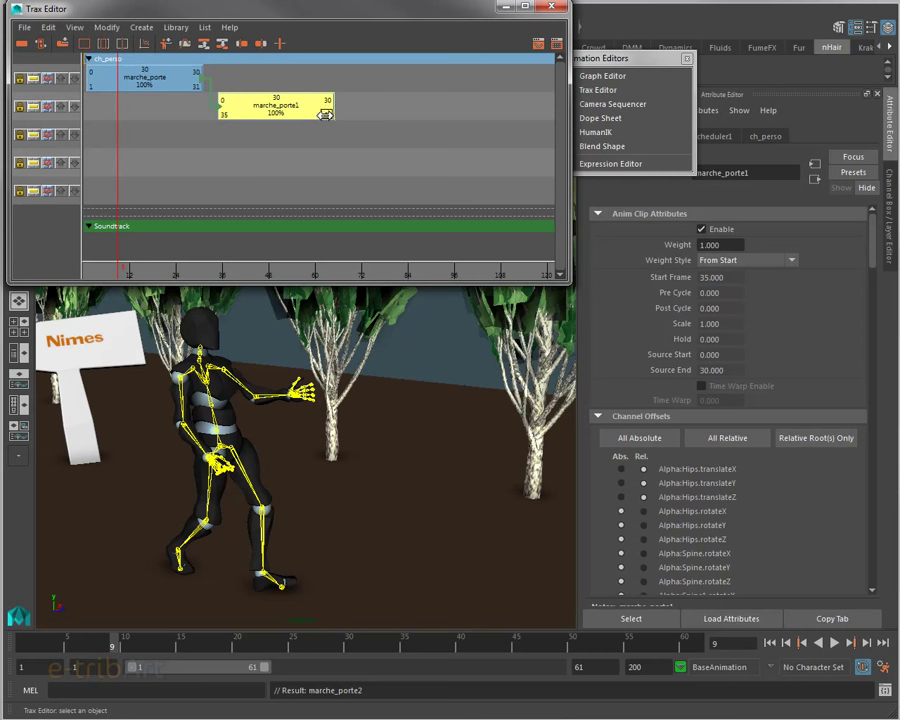
mouse_move(328, 115)
left_mouse_down()
mouse_move(443, 124)
mouse_move(298, 125)
left_mouse_up()
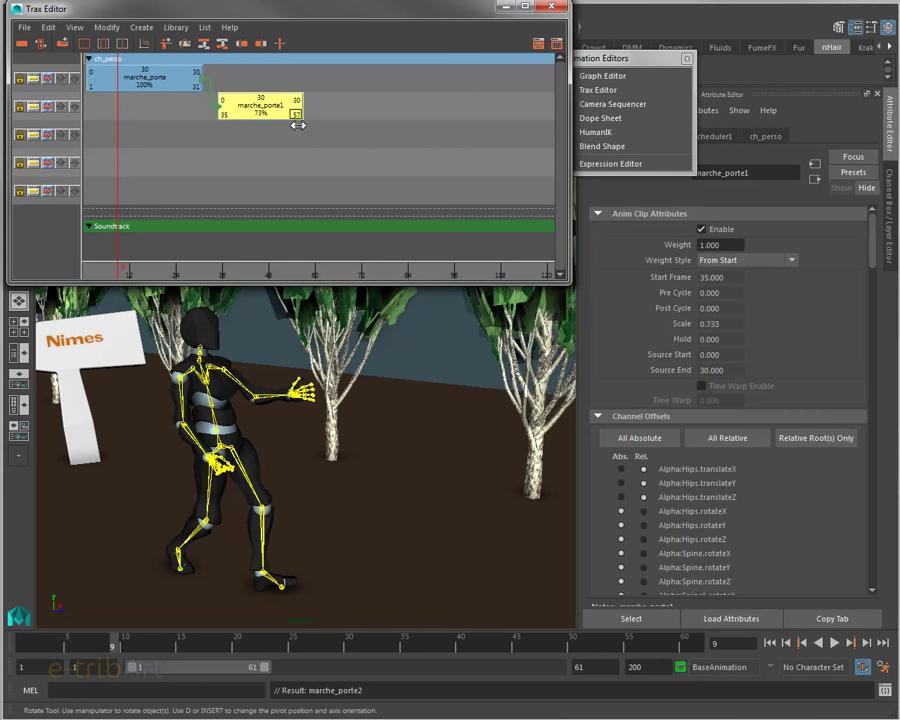
mouse_move(302, 95)
left_mouse_down()
mouse_move(280, 98)
mouse_move(304, 98)
left_mouse_up()
right_click_drag(287, 143, 398, 160, "alt")
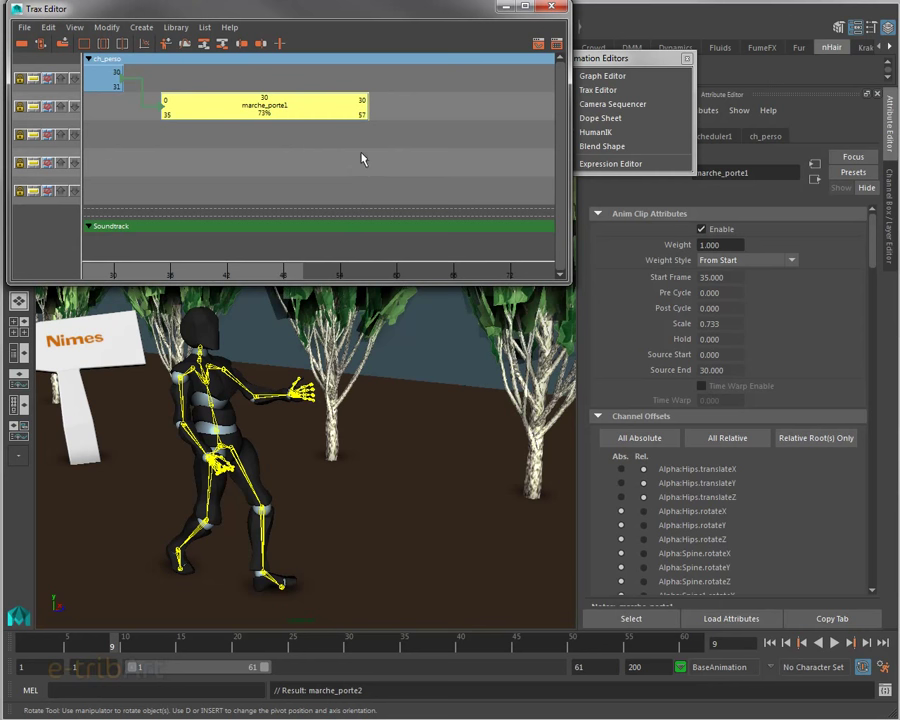
left_click_drag(361, 106, 287, 103)
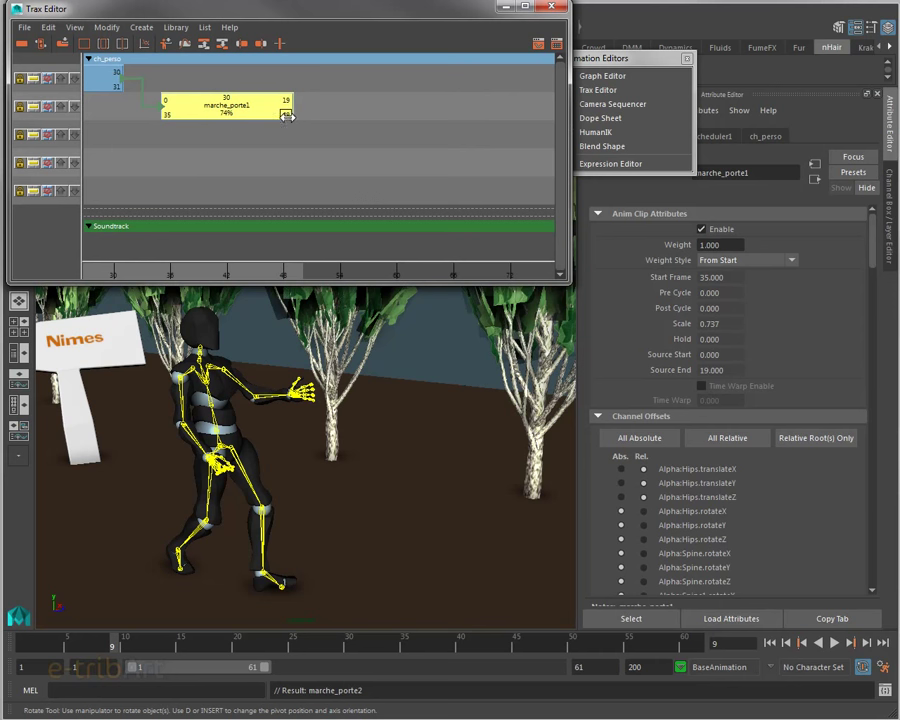
left_click_drag(285, 116, 284, 131)
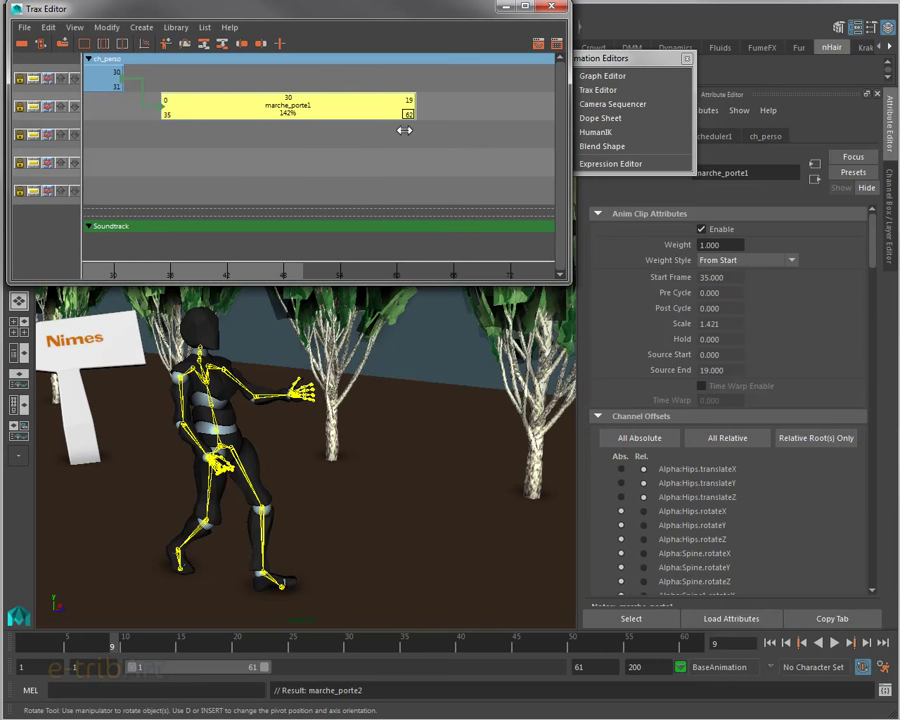
key("ctrl+z")
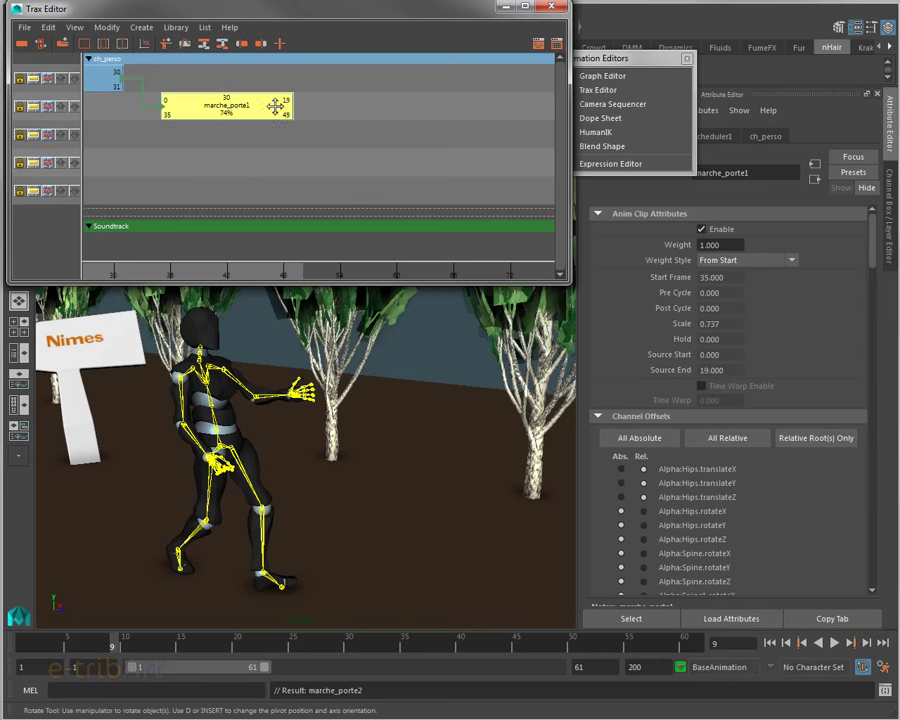
left_click_drag(295, 95, 436, 117)
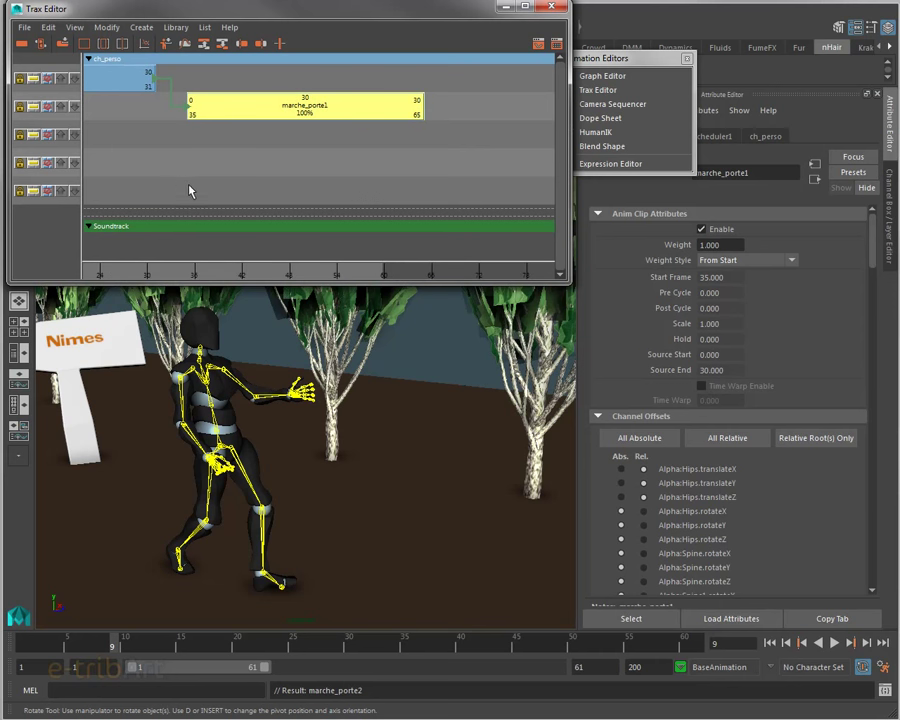
mouse_move(188, 190)
middle_mouse_down("alt")
mouse_move(262, 190)
mouse_move(334, 208)
middle_mouse_up("alt")
Fit both clips in view, widen and reposition the Trax Editor, then open Windows > General Editors > Visor
key("a")
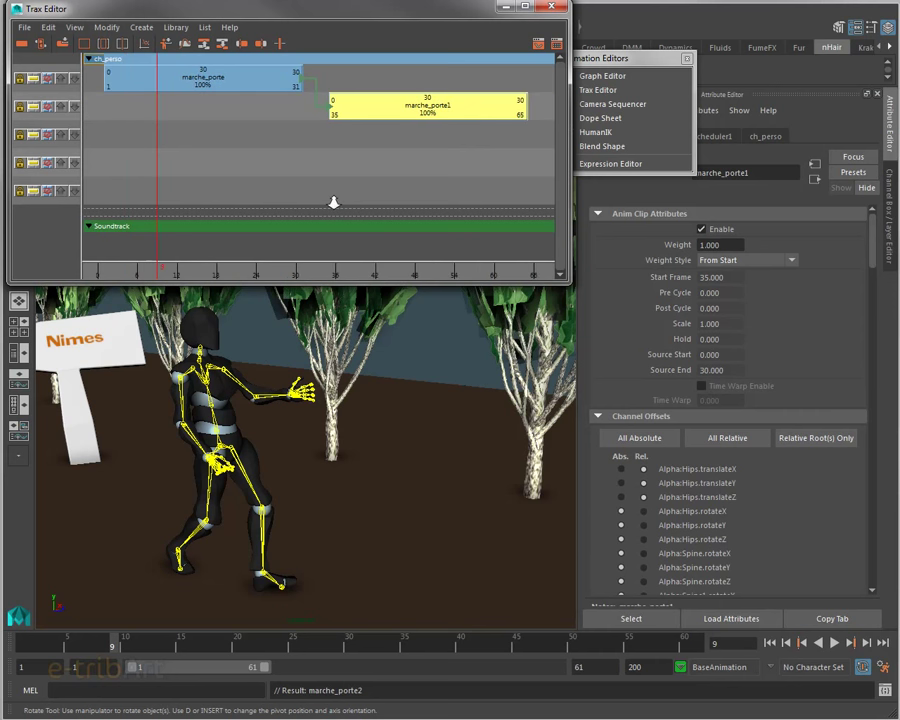
left_click_drag(567, 250, 695, 261)
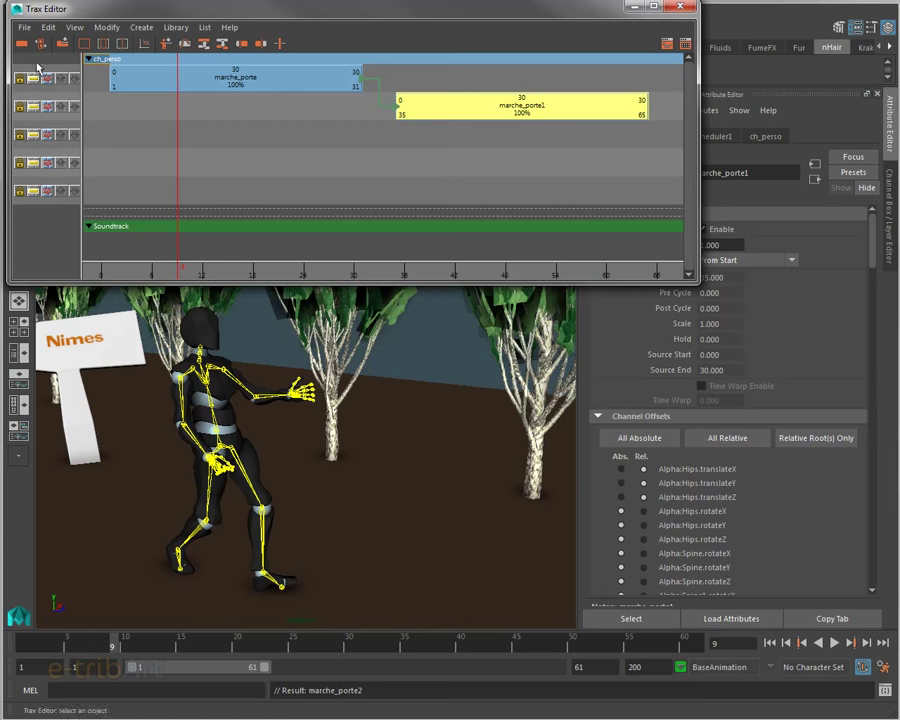
left_click_drag(70, 9, 102, 91)
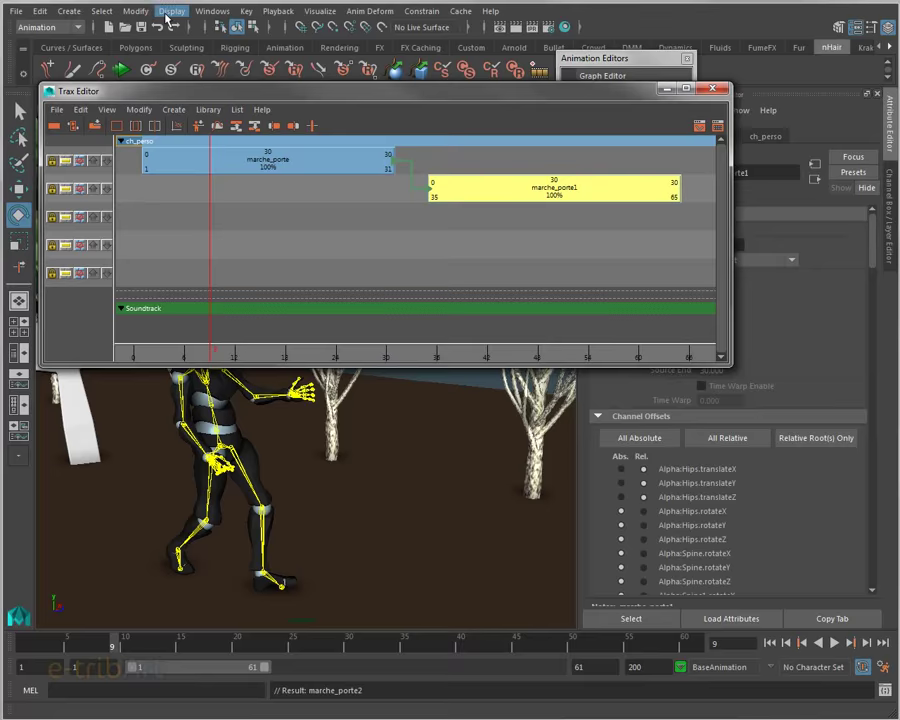
left_click(168, 12)
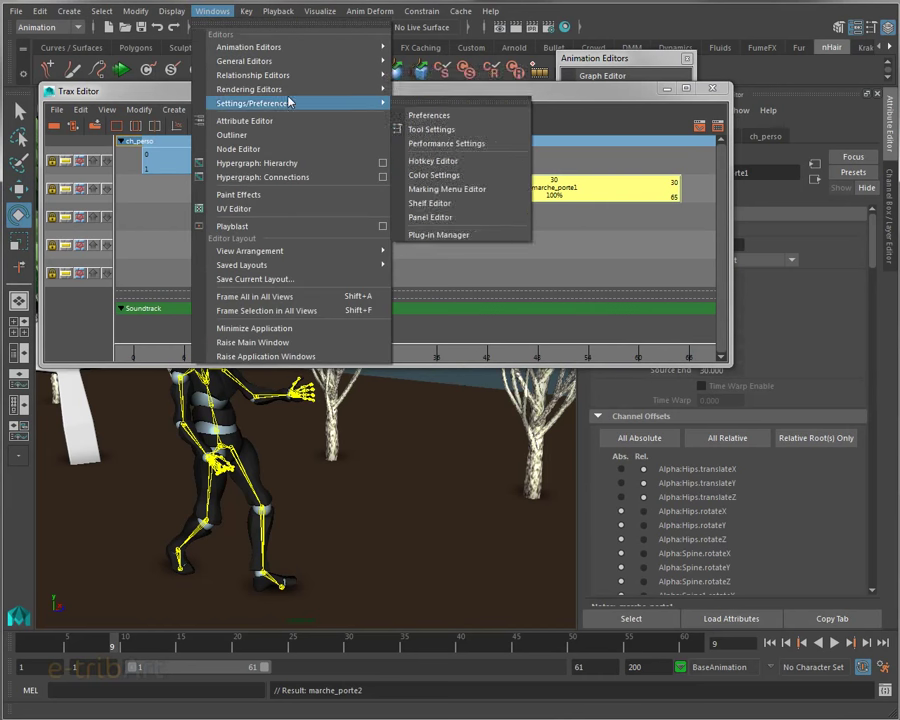
mouse_move(250, 61)
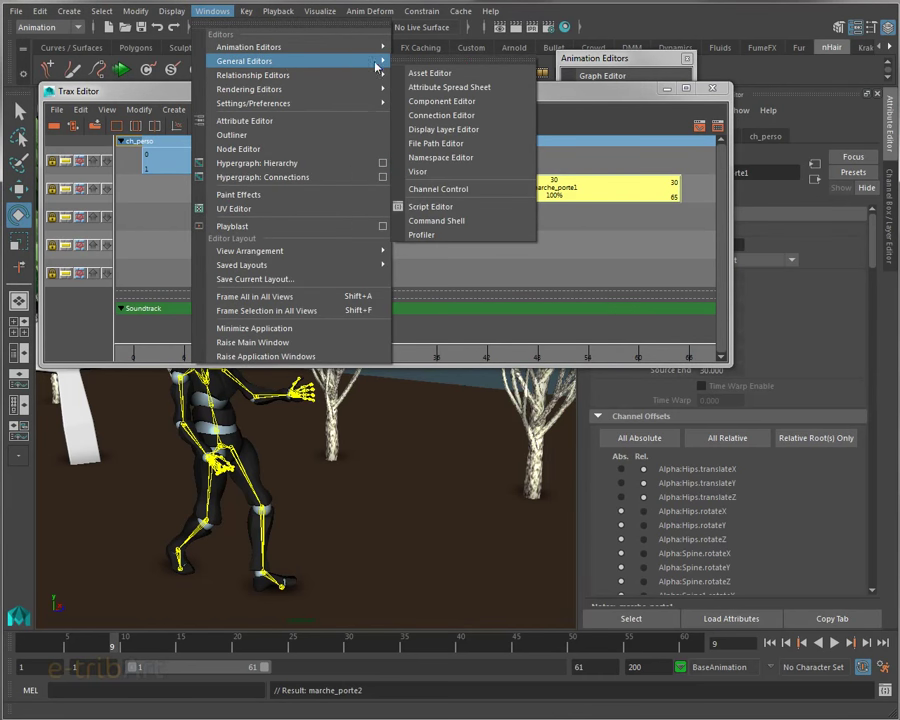
left_click(425, 174)
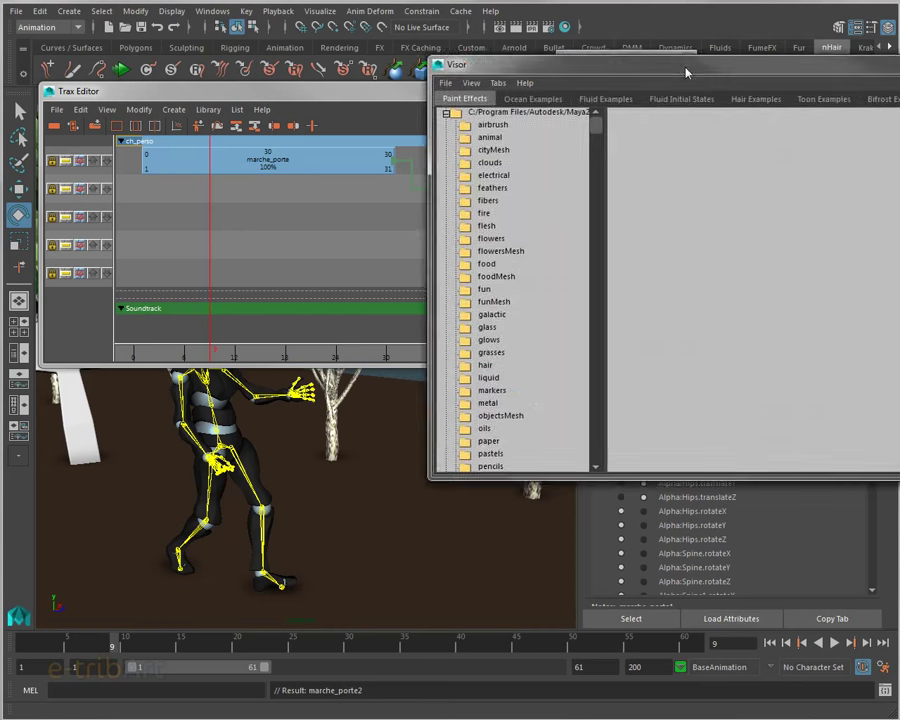
Move and narrow the Visor window and scroll its tab bar to reveal more tabs
left_click_drag(482, 58, 122, 57)
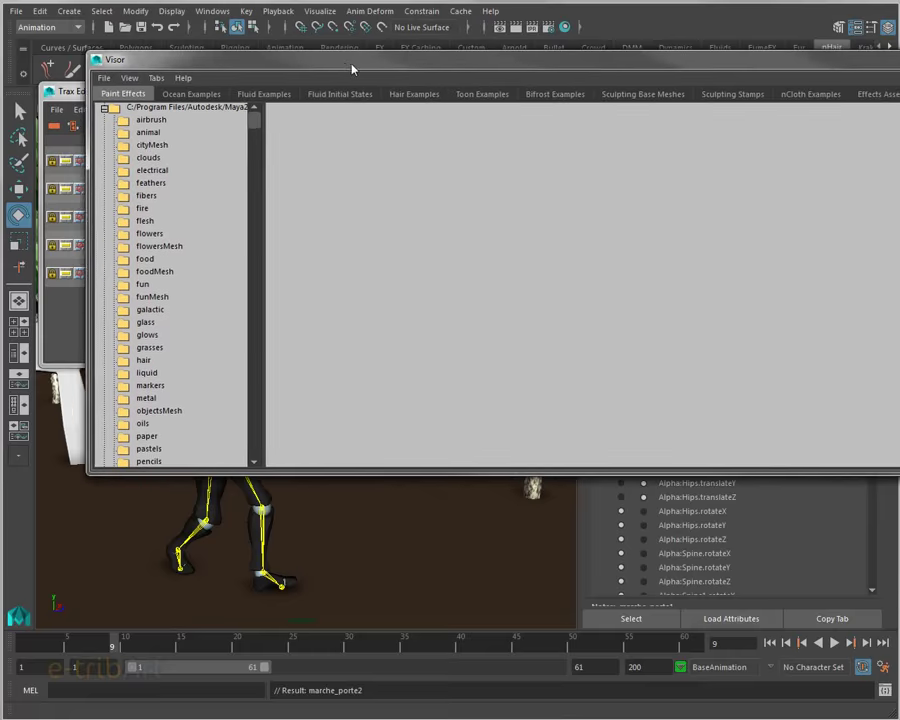
left_click_drag(899, 190, 831, 190)
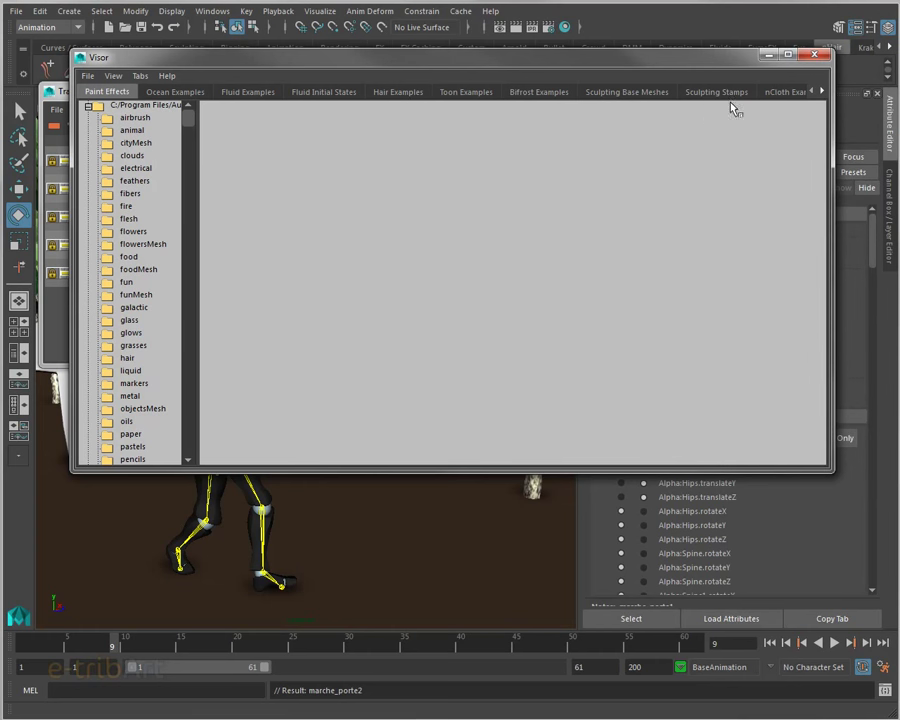
left_click(820, 93)
left_click(820, 93)
left_click(820, 93)
left_click(820, 93)
left_click(820, 93)
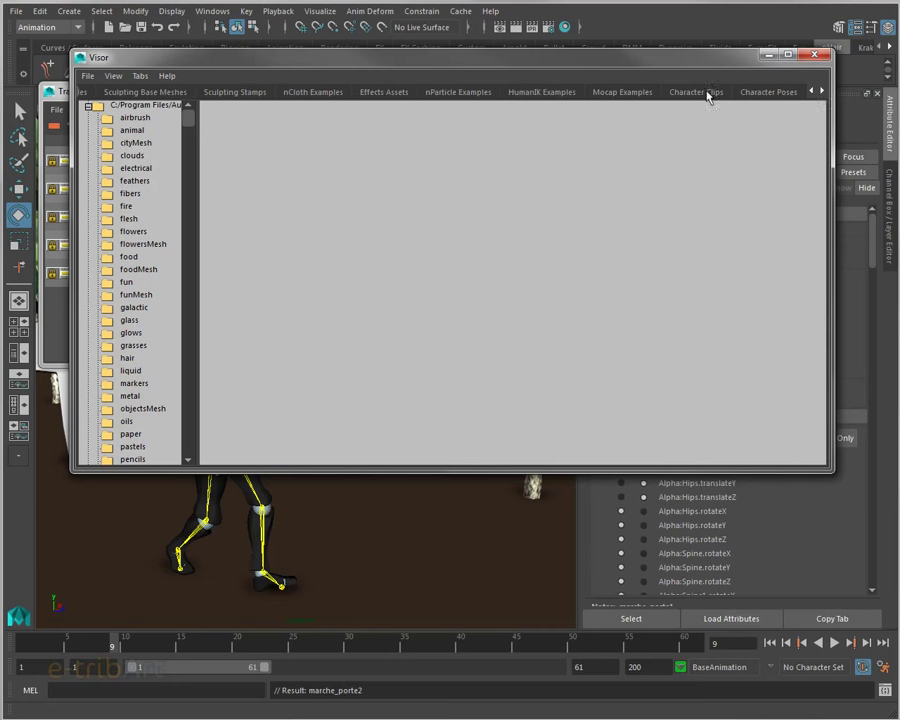
From Character Clips, add marche_porte2Source to the Trax Editor as marche_porte3 starting at frame 4
left_click(707, 93)
left_click(128, 175)
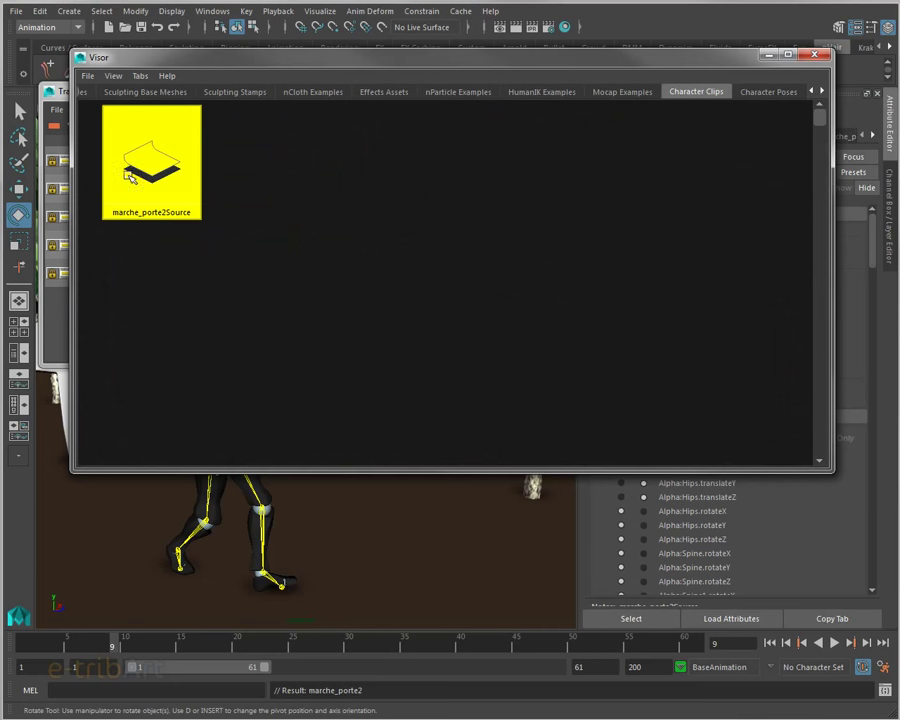
left_click(121, 212)
mouse_move(176, 58)
left_mouse_down()
mouse_move(474, 238)
mouse_move(520, 285)
mouse_move(457, 224)
mouse_move(170, 220)
left_mouse_up()
left_click(280, 215)
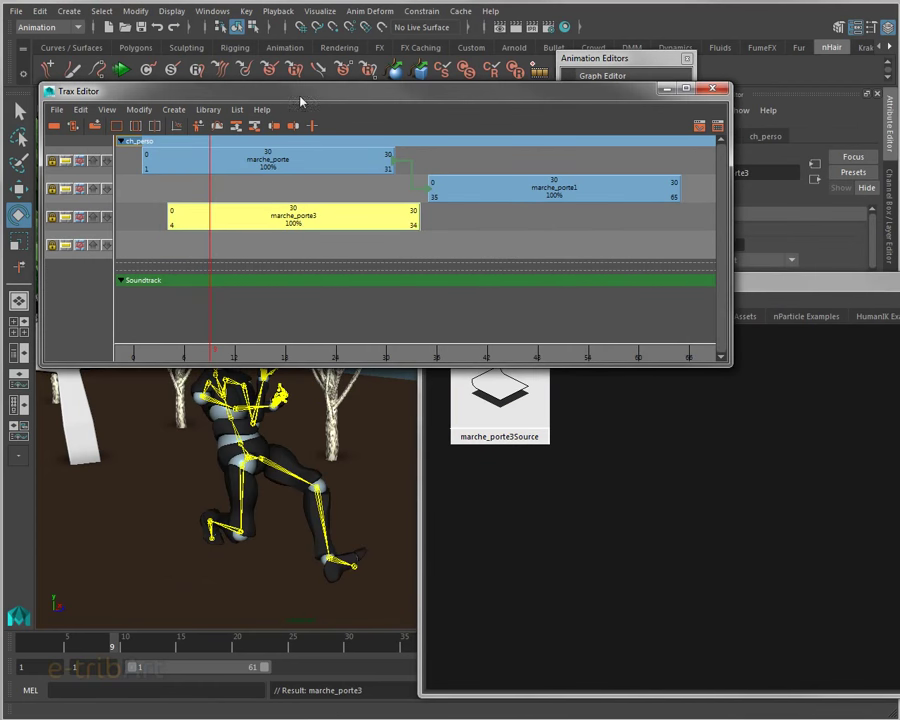
Scrub through the animation with marche_porte3, then delete that clip from the Trax Editor
left_click_drag(300, 90, 315, 13)
left_click_drag(115, 646, 40, 645)
mouse_move(197, 655)
left_mouse_down()
mouse_move(164, 644)
mouse_move(21, 641)
mouse_move(67, 641)
left_mouse_up()
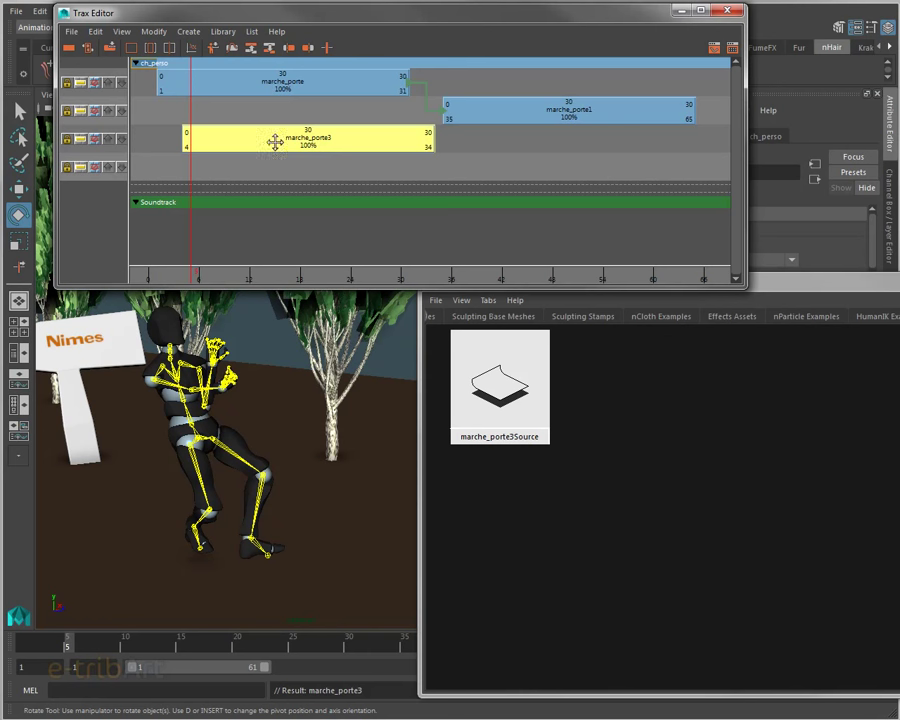
key("Delete")
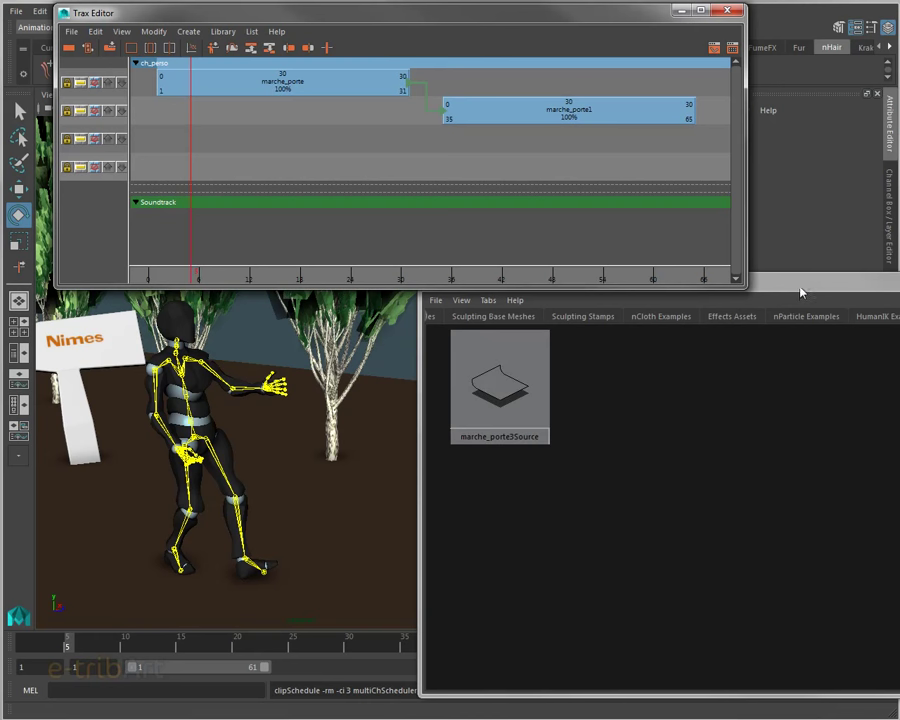
Close the Visor, scrub frames 1–18, then close the Trax Editor to show the full scene
left_click_drag(800, 293, 808, 330)
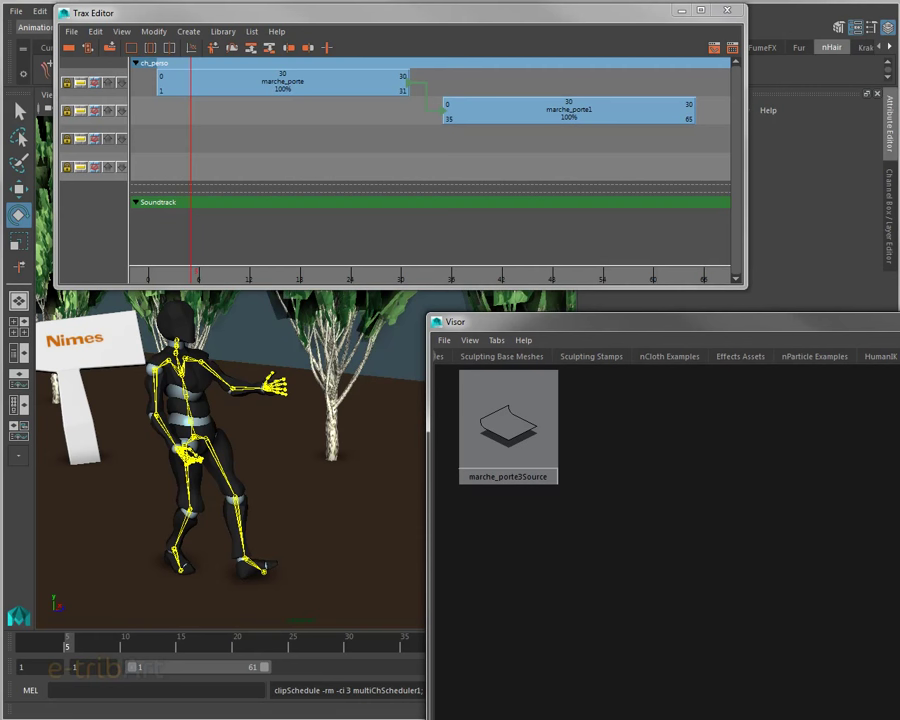
left_click_drag(712, 323, 708, 277)
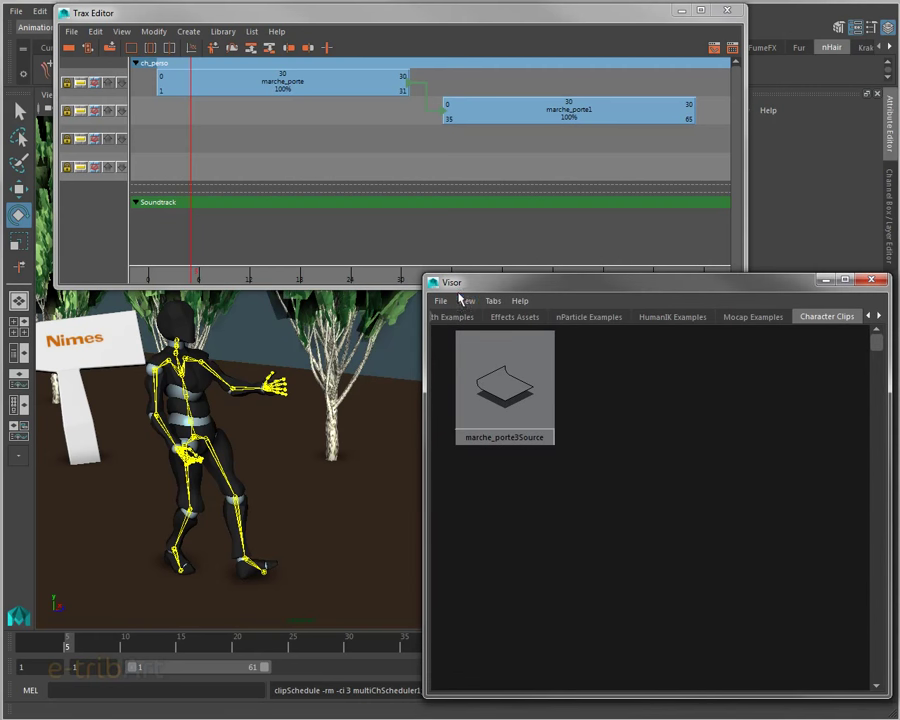
double_click(434, 275)
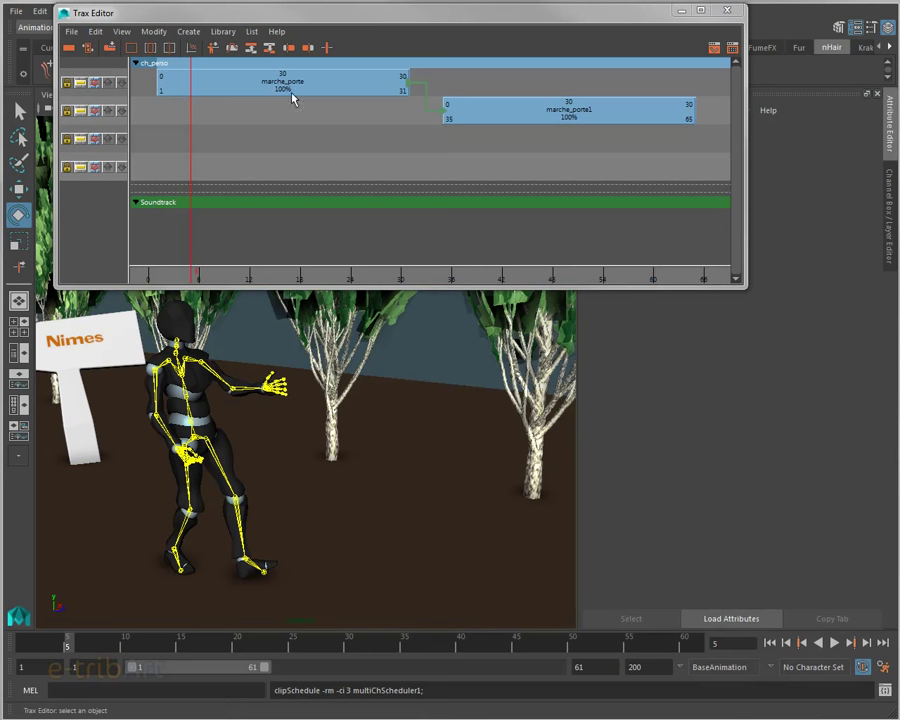
mouse_move(62, 651)
left_mouse_down()
mouse_move(28, 645)
mouse_move(539, 678)
mouse_move(20, 660)
mouse_move(576, 666)
mouse_move(4, 657)
left_mouse_up()
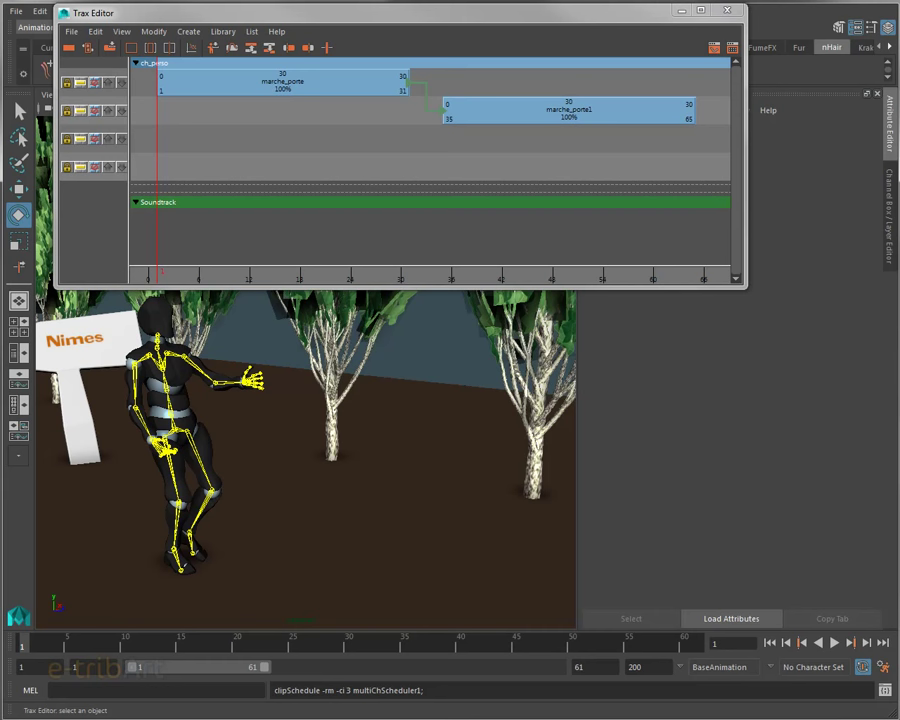
left_click_drag(211, 14, 337, 40)
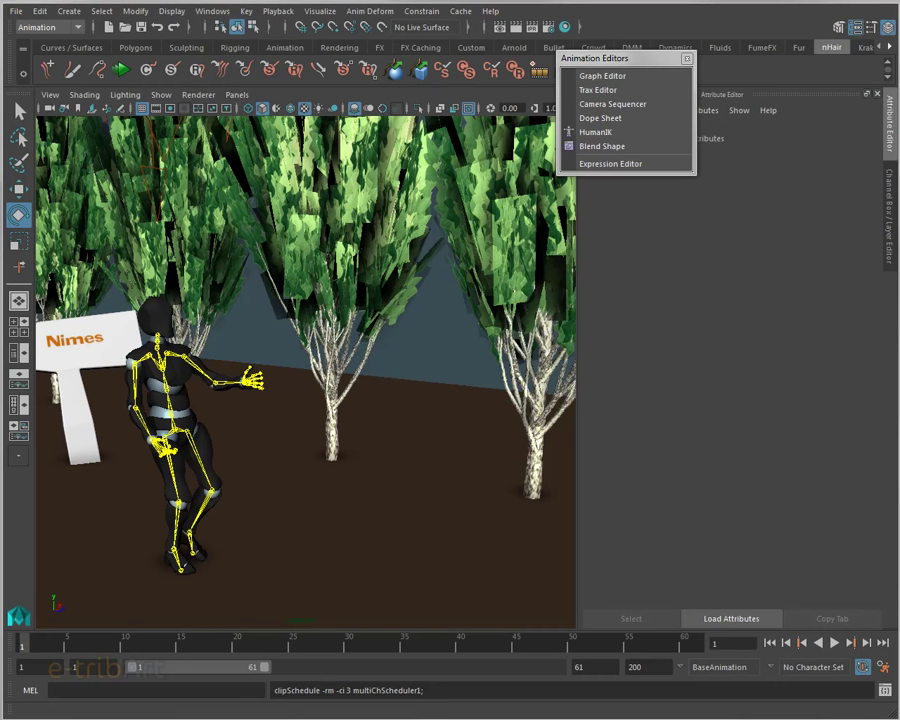
Orbit and dolly the perspective view around the walking character, recentring it among the trees
left_click_drag(237, 410, 221, 418, "alt")
mouse_move(221, 418)
middle_mouse_down("alt")
mouse_move(291, 428)
mouse_move(283, 429)
middle_mouse_up("alt")
mouse_move(283, 429)
left_mouse_down("alt")
mouse_move(347, 388)
mouse_move(356, 407)
left_mouse_up("alt")
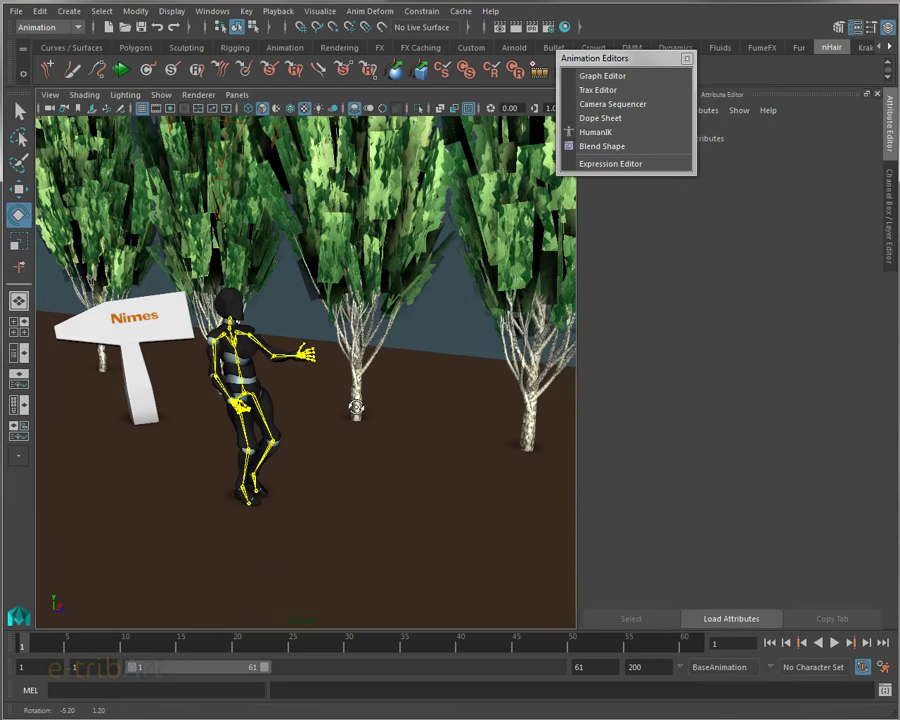
middle_click_drag(356, 407, 275, 407, "alt")
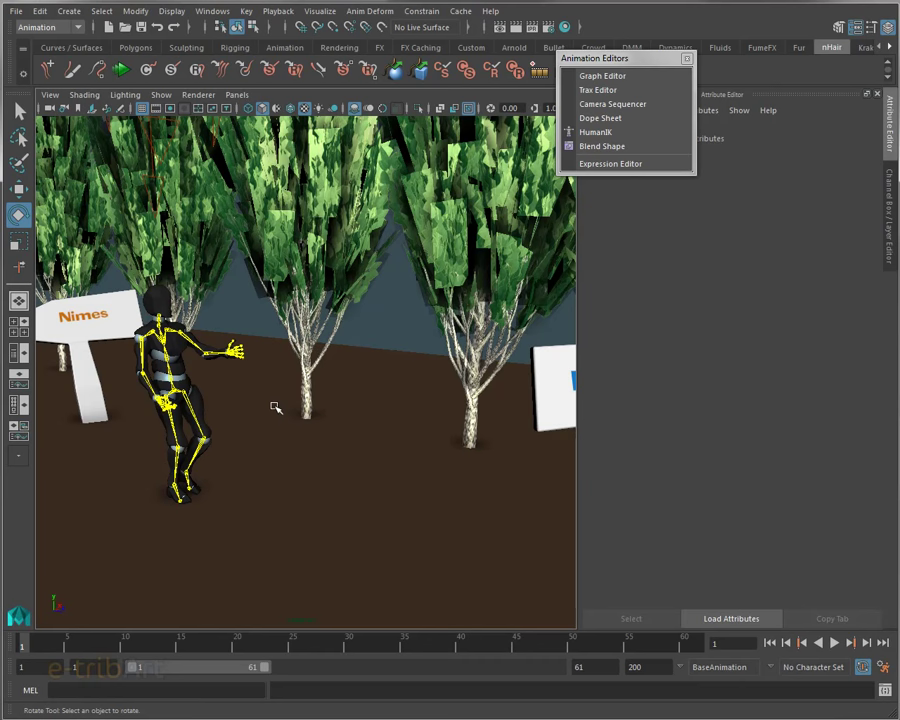
Zoom, tumble and pan until the Nimes and Montpellier signposts both frame the character
scroll(300, 398, "up", 3)
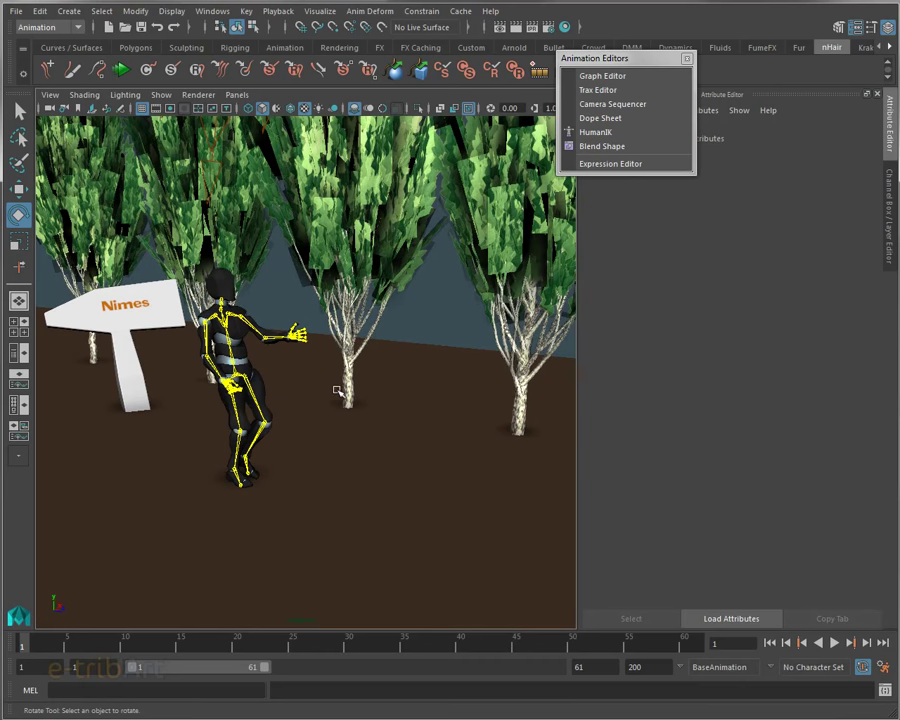
scroll(337, 394, "up", 2)
mouse_move(337, 396)
left_mouse_down("alt")
mouse_move(291, 410)
mouse_move(338, 411)
left_mouse_up("alt")
scroll(338, 411, "down", 2)
scroll(338, 411, "down", 2)
scroll(338, 411, "down", 2)
middle_click_drag(338, 411, 290, 420, "alt")
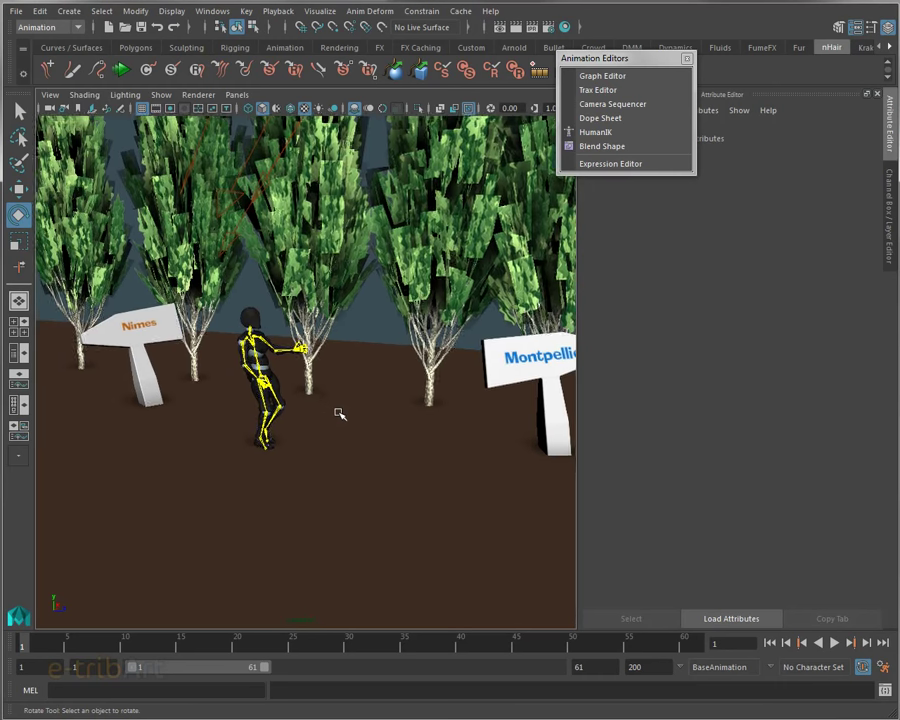
left_click_drag(264, 420, 260, 414, "alt")
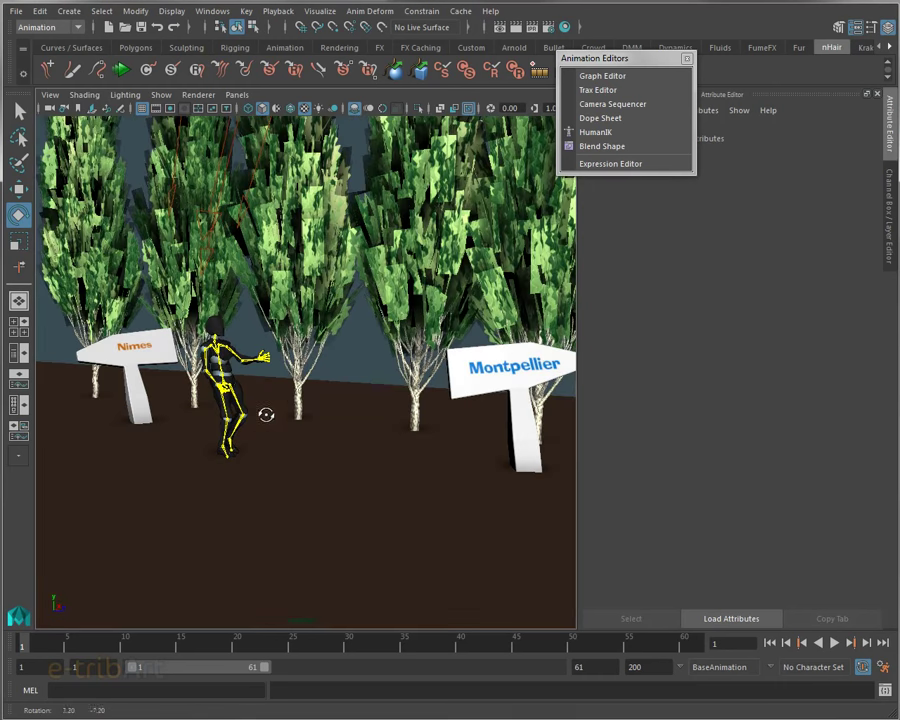